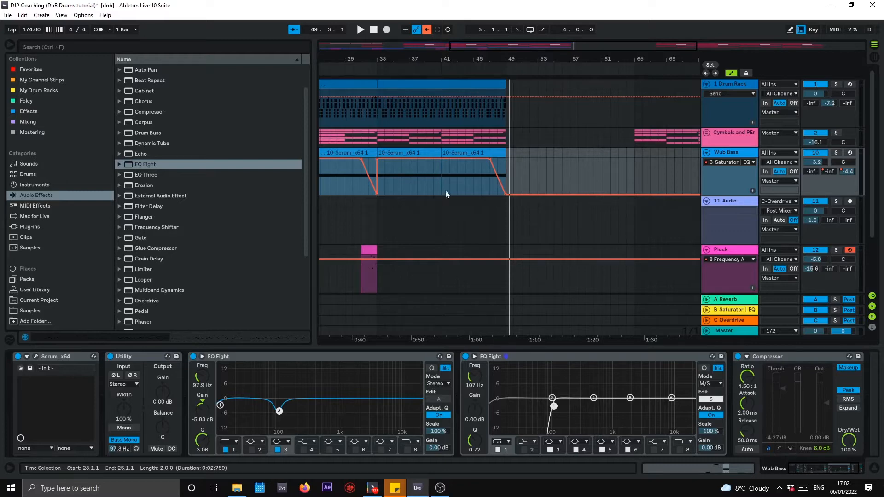
- Fold the Wub Bass and Pluck tracks in the arrangement and mute the Wub Bass and 11 Audio tracks
drag(532, 44, 401, 32)
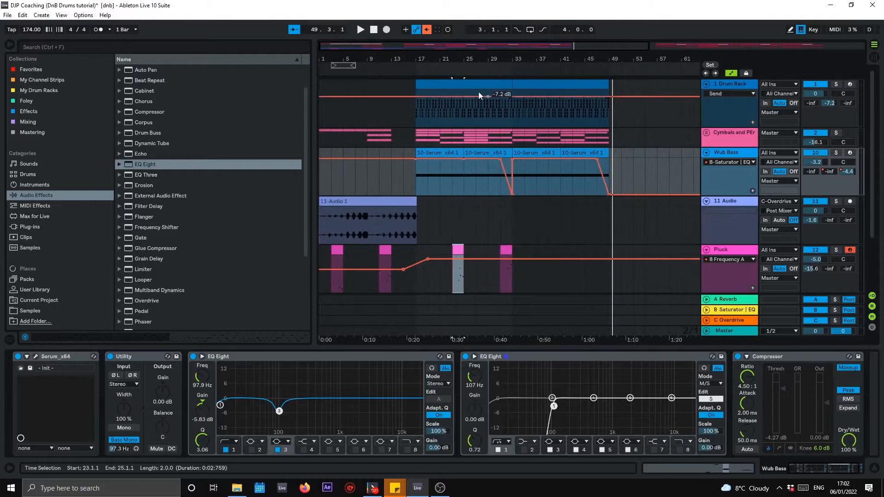
click(515, 112)
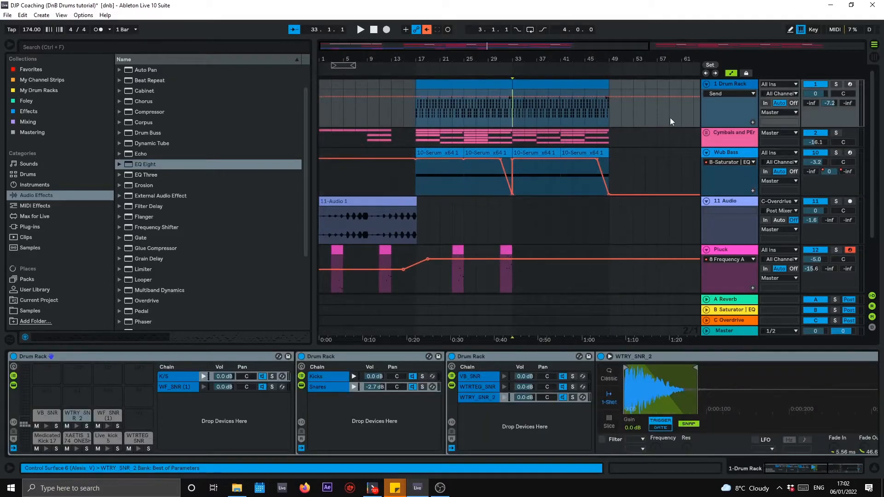
click(707, 153)
click(706, 211)
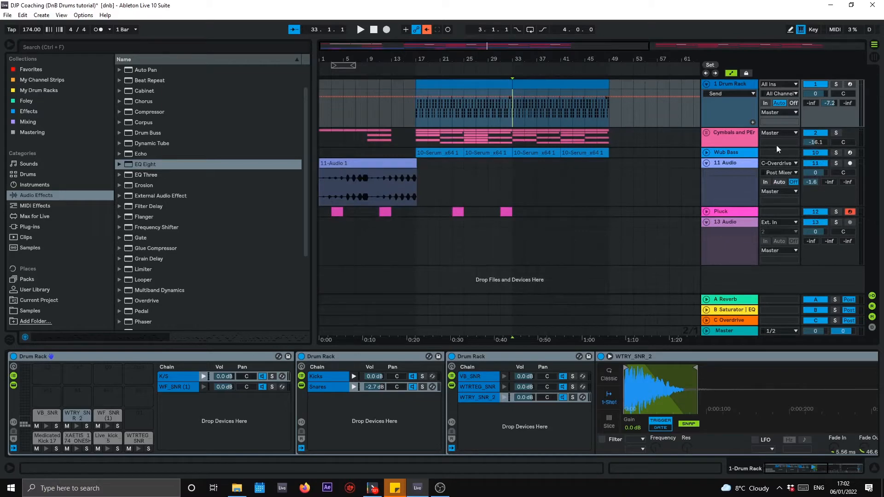
click(807, 155)
click(811, 164)
- Play the drums from bar 17 and examine the full note pattern of the first Drum Rack clip
click(418, 110)
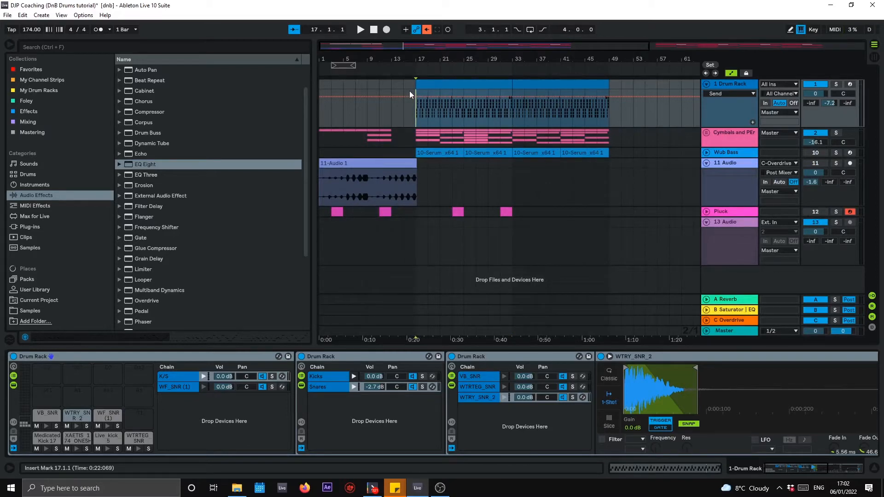
key(space)
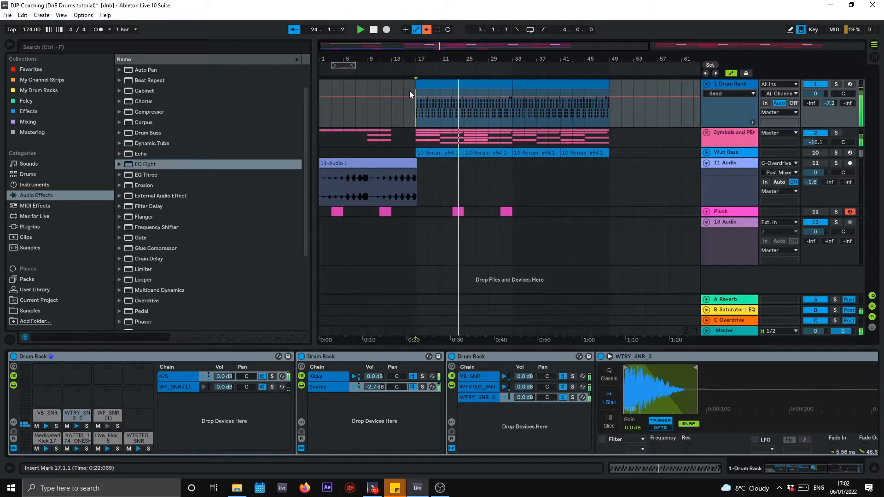
click(493, 82)
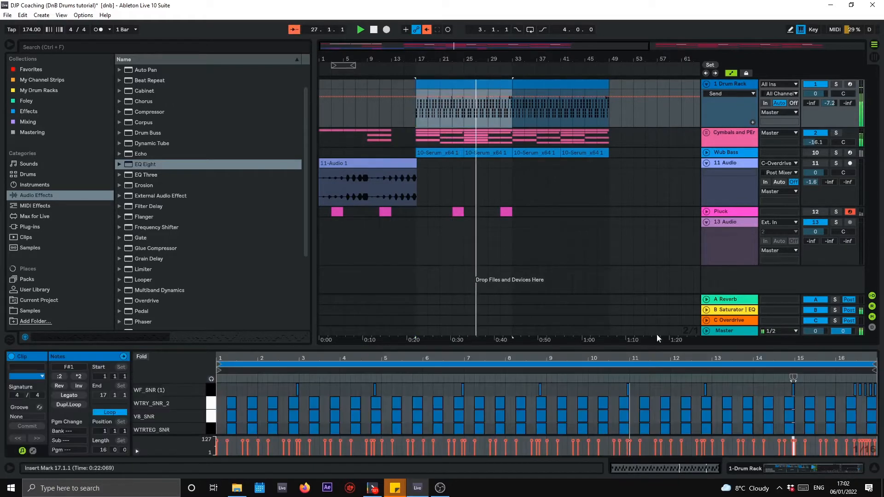
scroll(702, 387, down, 1)
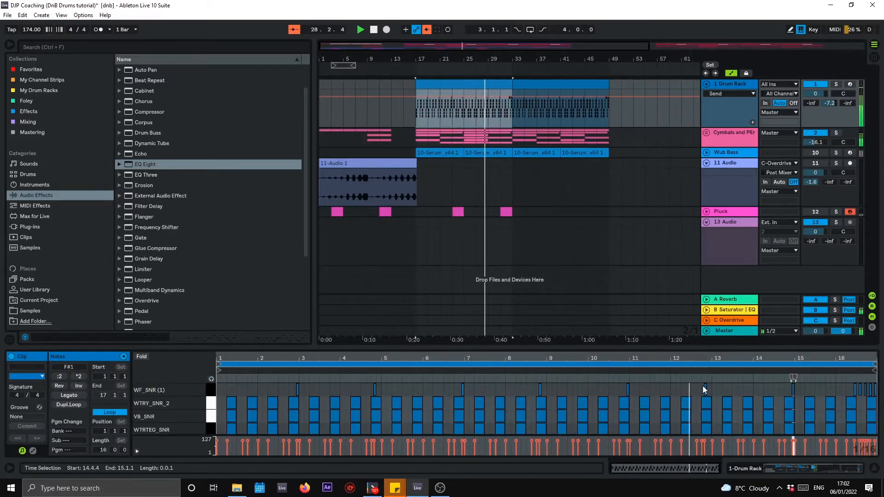
drag(717, 348, 717, 270)
click(713, 370)
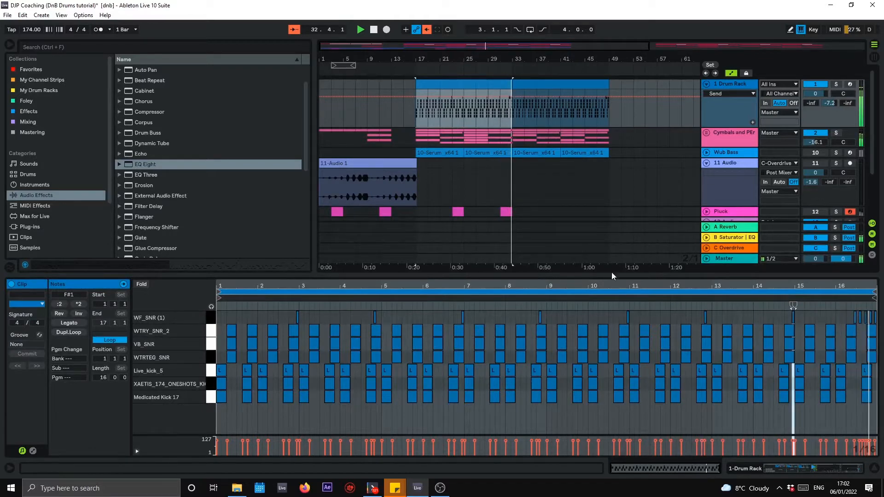
drag(612, 275, 598, 454)
key(space)
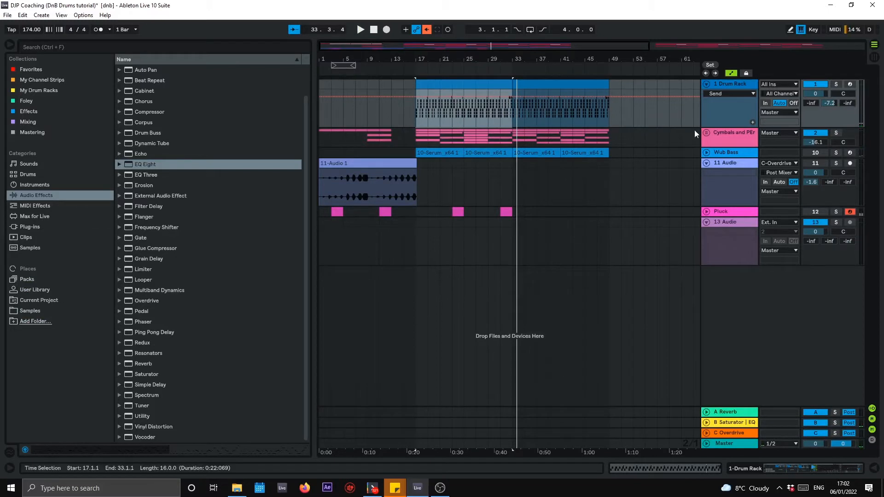
- Unfold the Wub Bass track and switch it back on
click(707, 152)
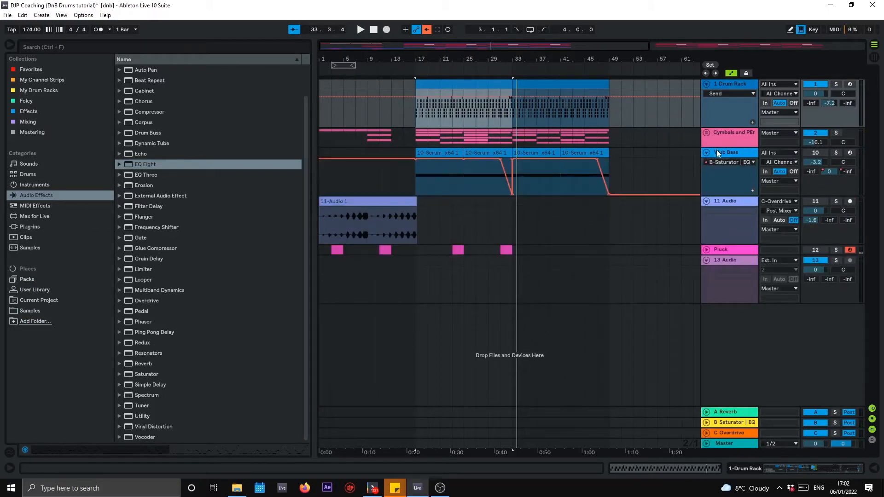
click(735, 155)
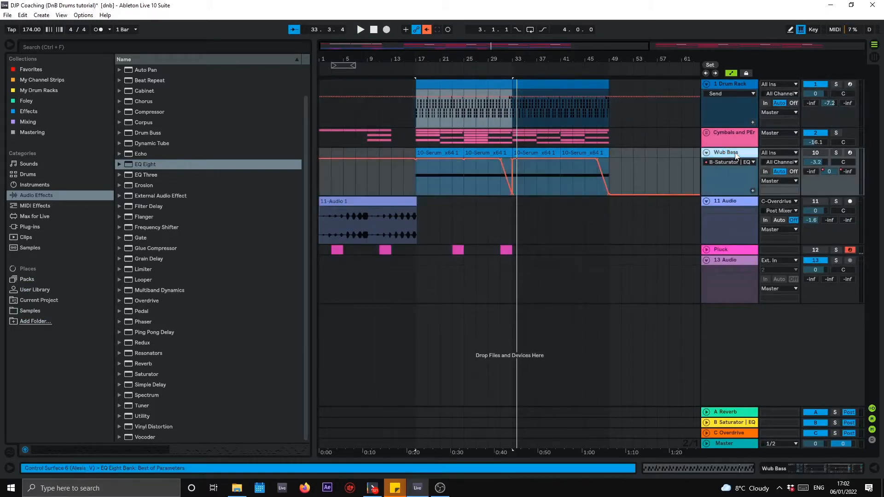
click(824, 147)
click(823, 153)
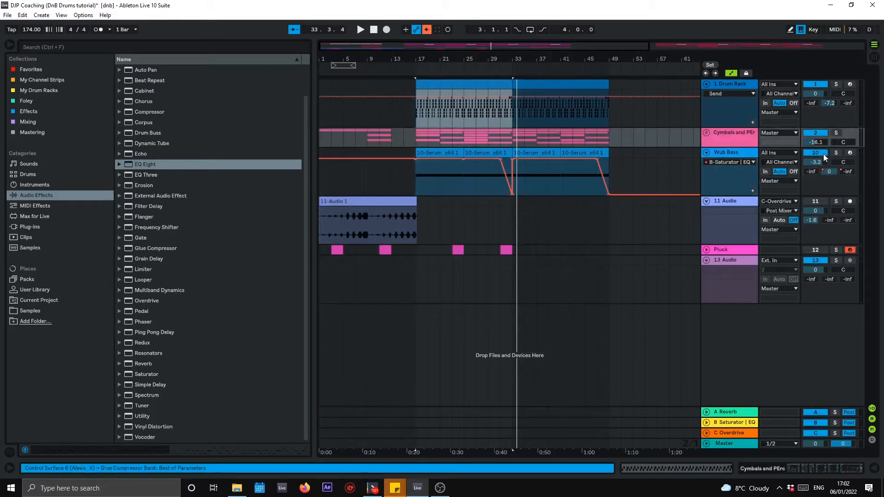
- Solo the Wub Bass track and play its first clip from bar 17
click(748, 153)
click(444, 154)
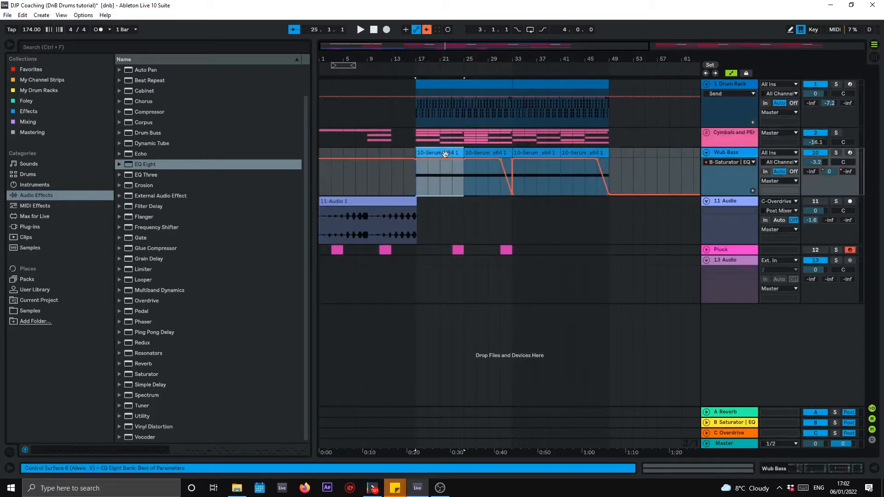
click(837, 152)
key(space)
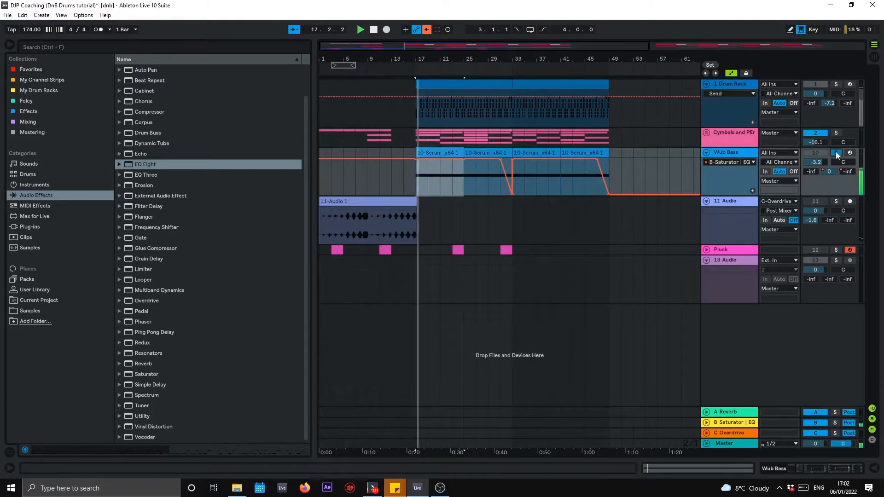
- Bypass the Utility, both EQ Eights and the Compressor on Wub Bass, and lower its B Saturator | EQ send to -inf
double_click(747, 156)
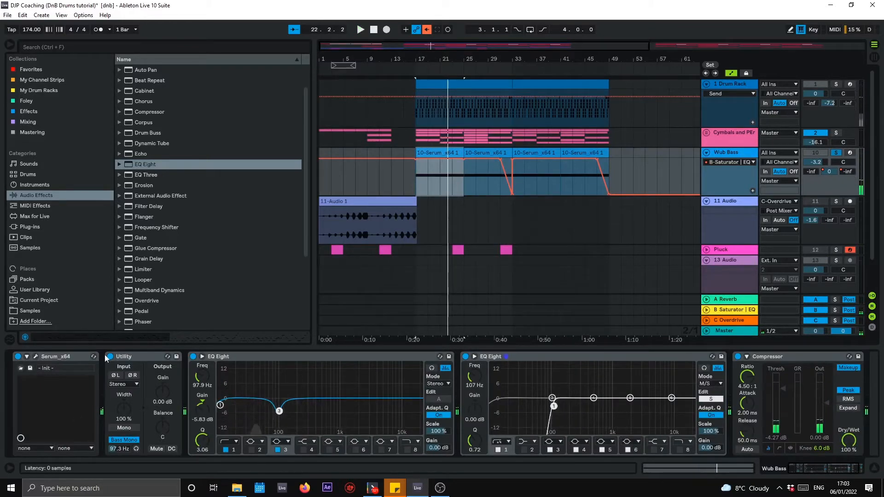
click(133, 357)
double_click(133, 358)
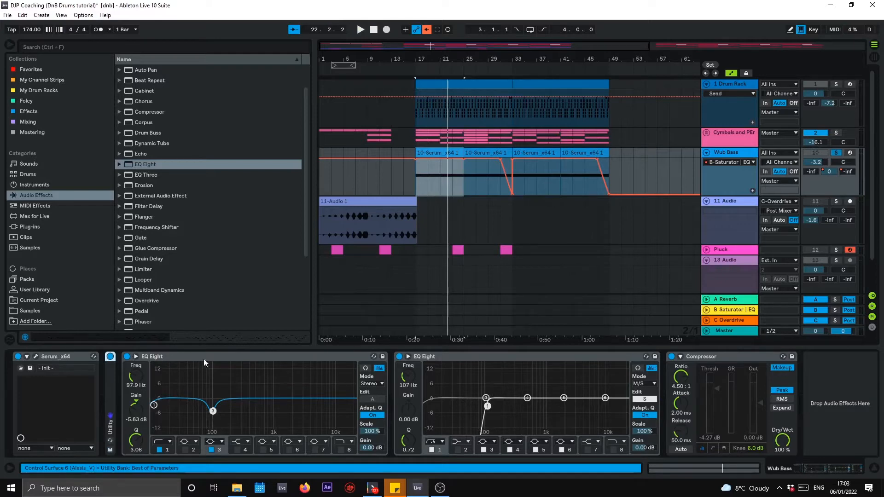
double_click(110, 367)
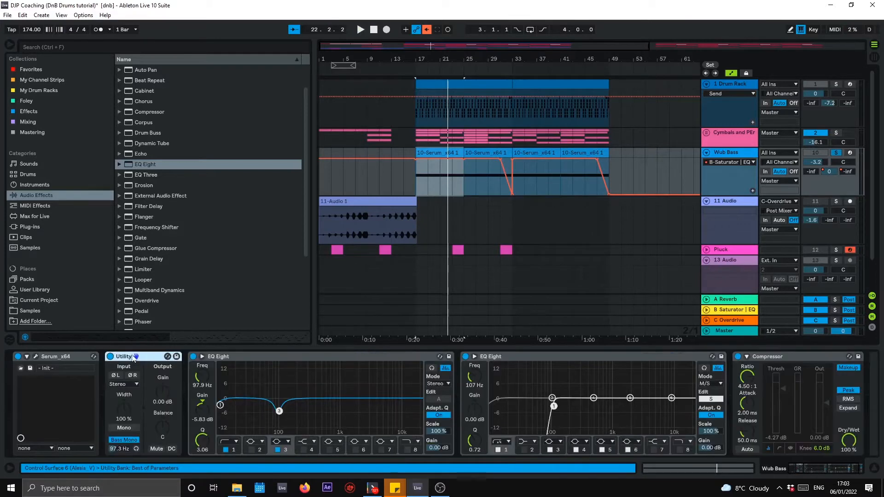
click(110, 356)
click(193, 356)
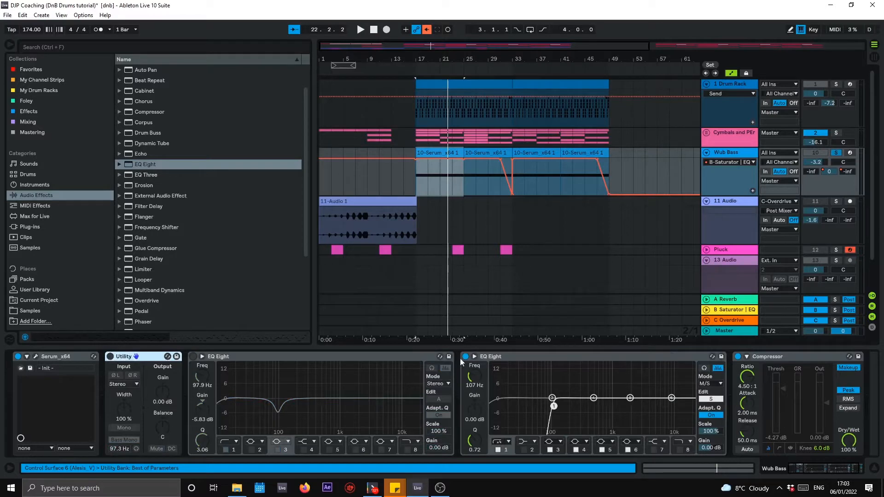
click(465, 356)
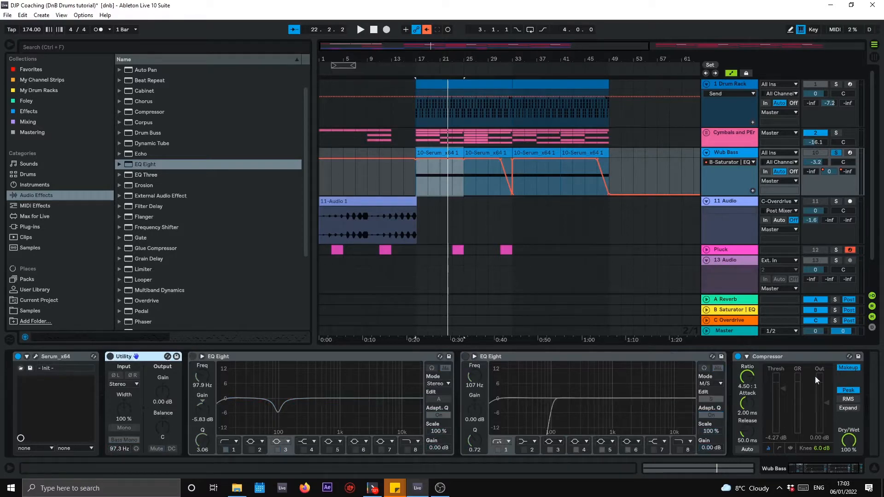
click(738, 356)
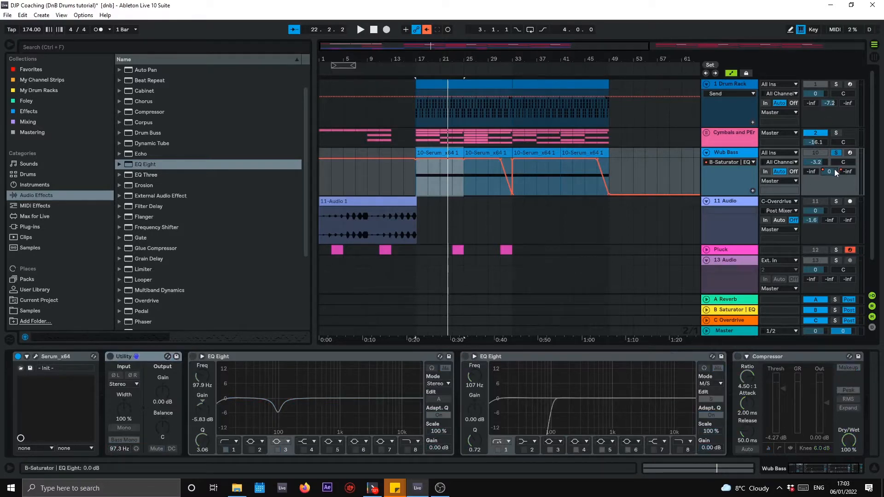
drag(834, 171, 834, 198)
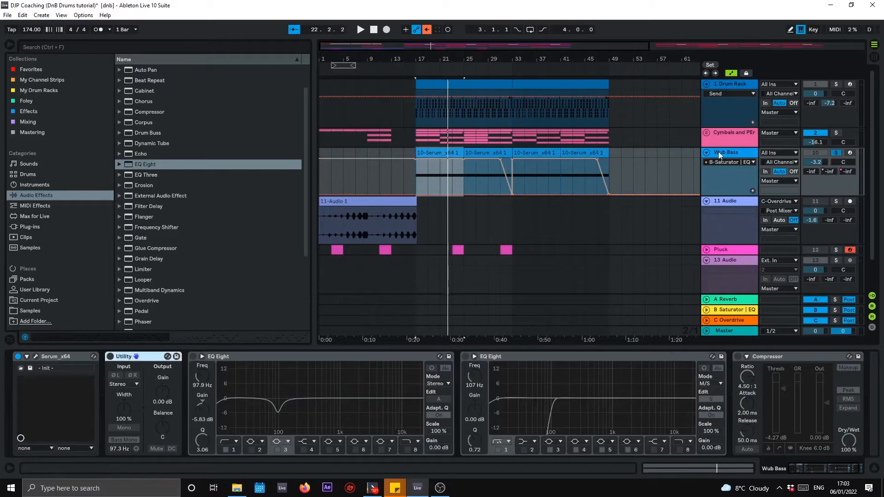
- Open the Wub Bass track's Serum editor and choose FM (from B) as oscillator A's warp mode
click(38, 355)
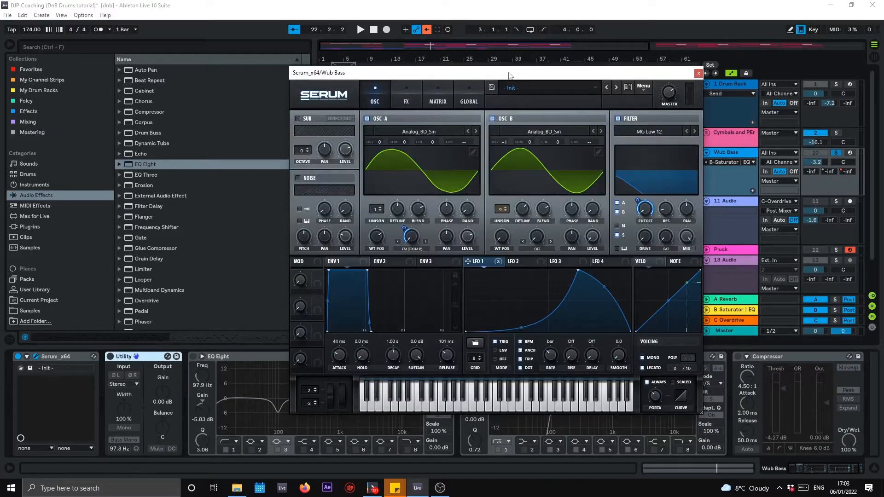
drag(510, 75, 477, 84)
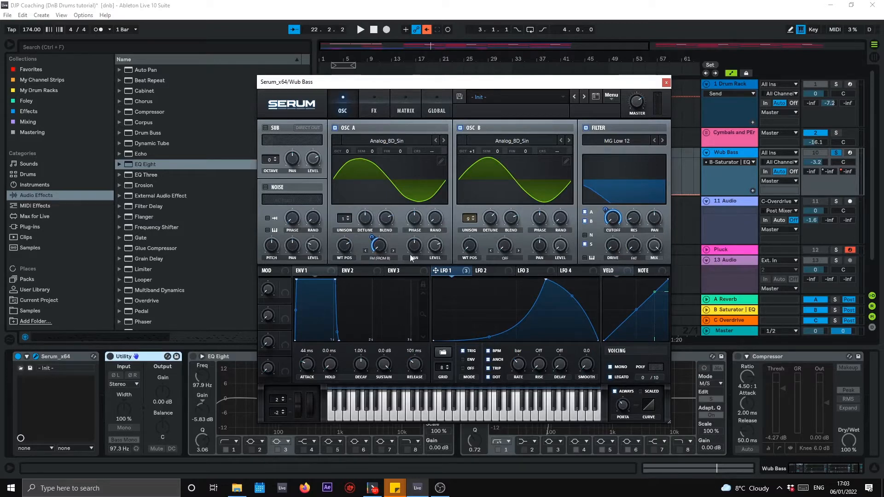
click(380, 258)
click(379, 258)
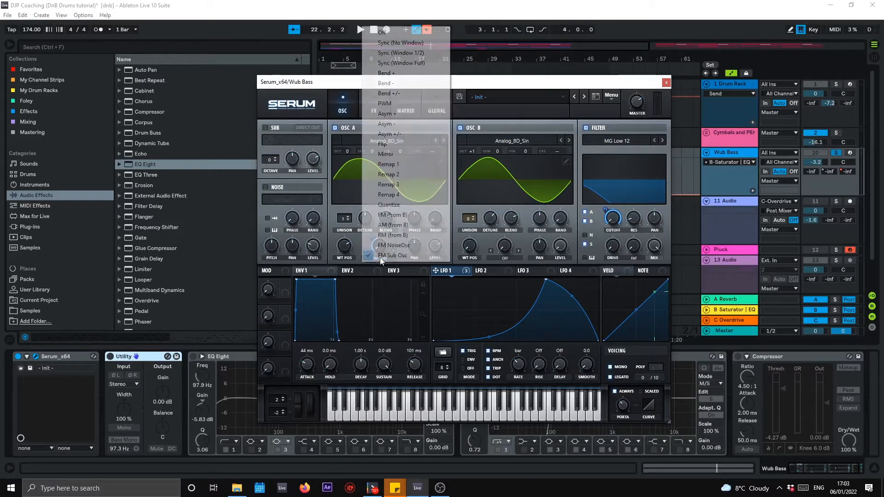
click(390, 216)
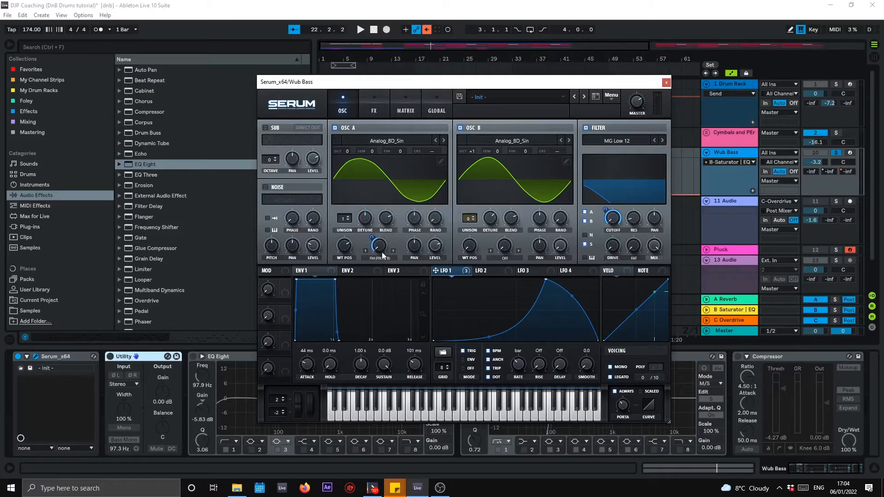
- Examine LFO 1's rate and its modulation amount on oscillator A's warp
mouse_move(445, 274)
drag(520, 362, 522, 366)
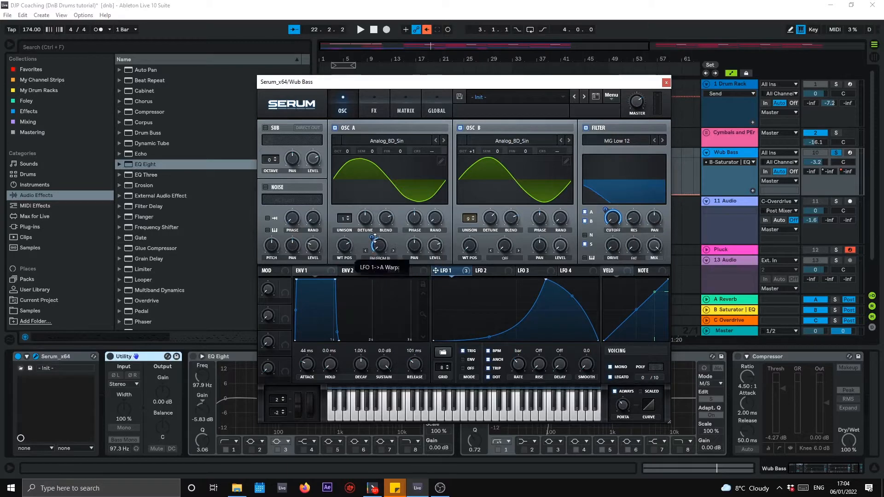
drag(375, 239, 375, 234)
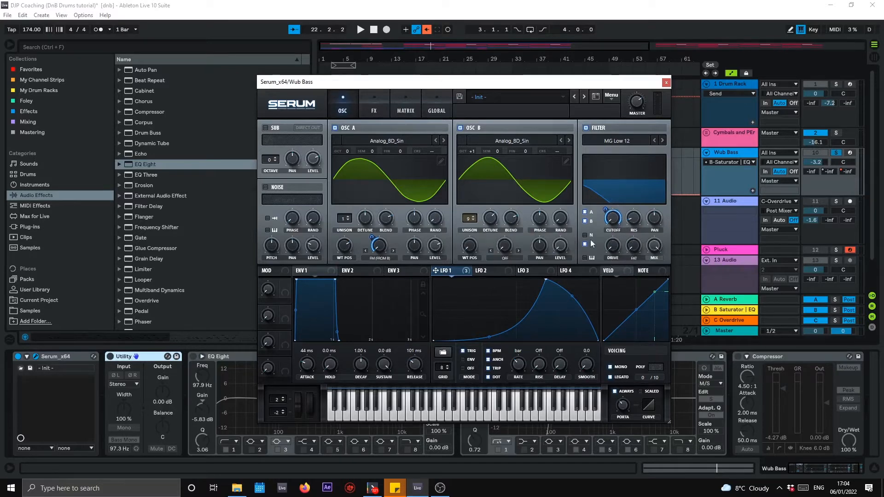
- Arm the Wub Bass track for recording, lower the computer keyboard octave to C1–D2 and play a low test note
click(852, 155)
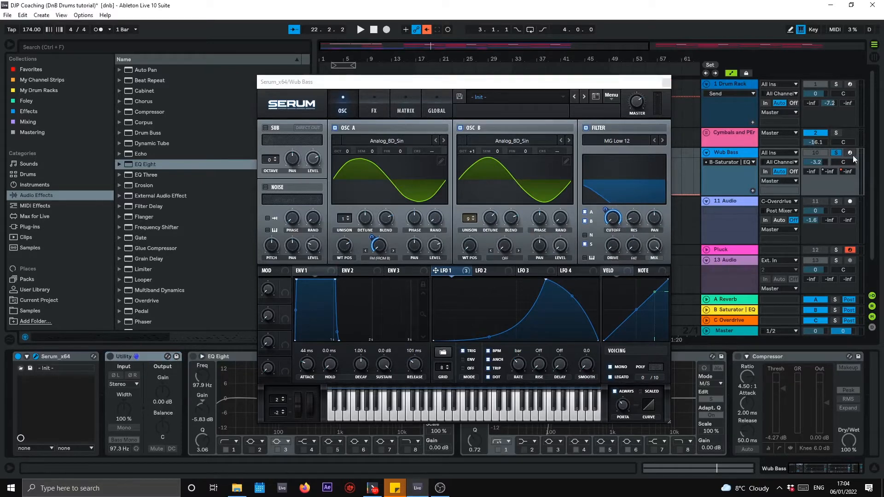
click(850, 153)
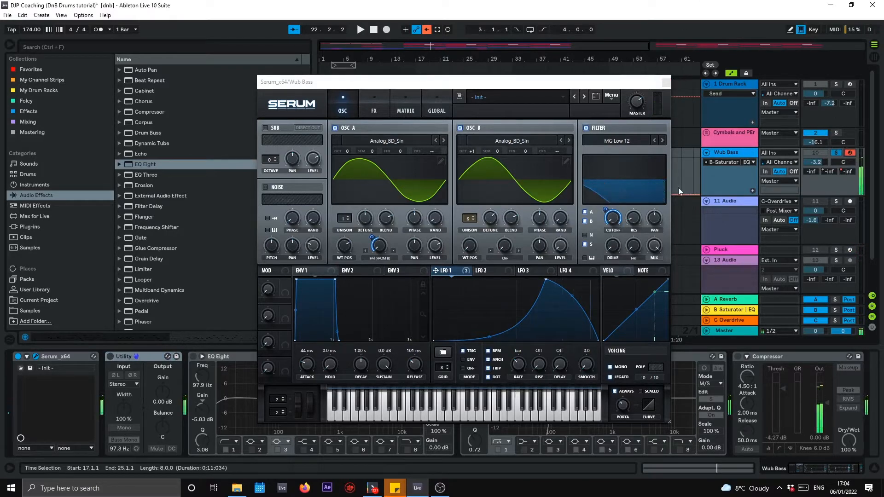
key(z)
key(z)
key(z)
key(f)
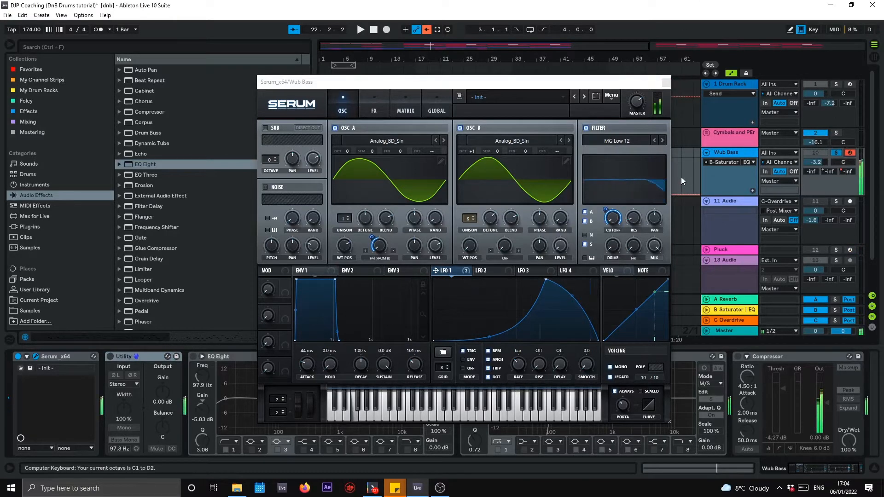
key(z)
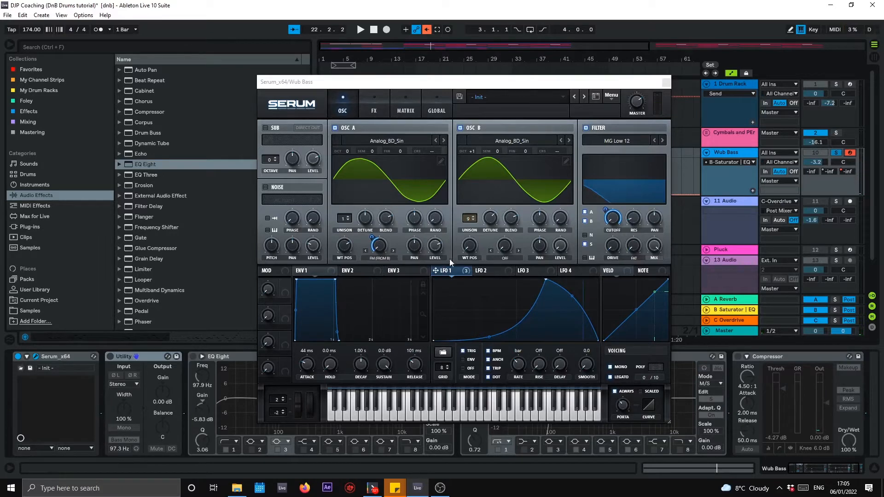
- Set the drive of Serum's Lin.Fold distortion effect to 43% and play the bass from bar 17
click(383, 109)
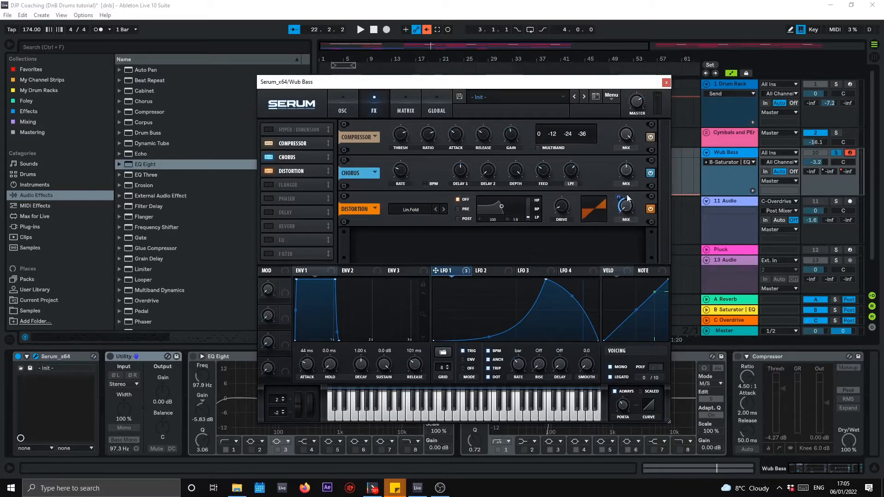
mouse_move(620, 198)
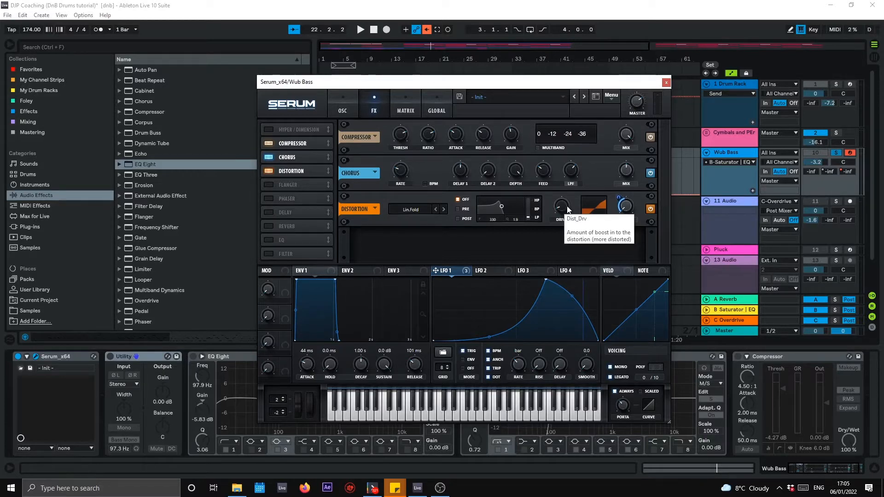
drag(566, 209, 570, 173)
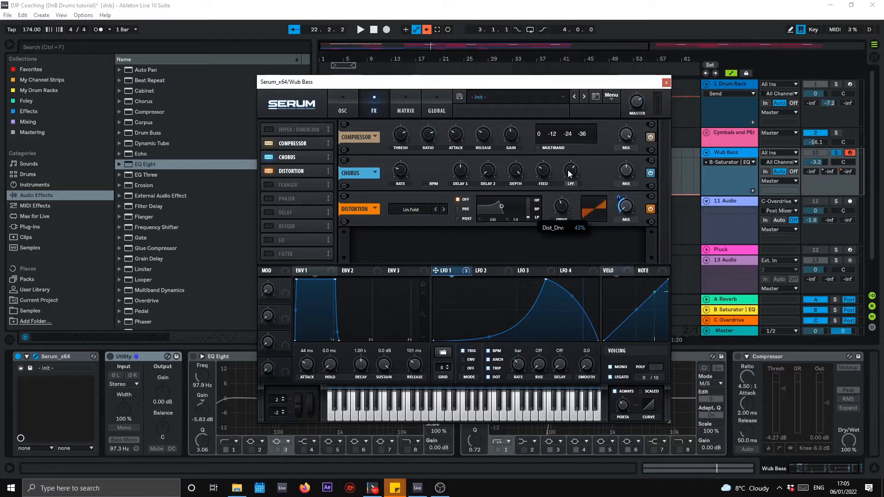
key(space)
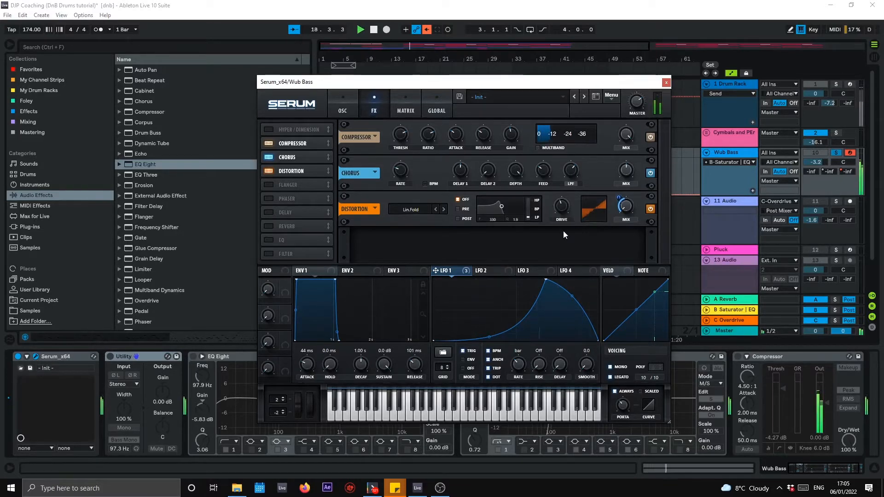
- Replay the Wub Bass from bar 17 while fine-tuning the drive of Serum's Lin.Fold distortion
key(space)
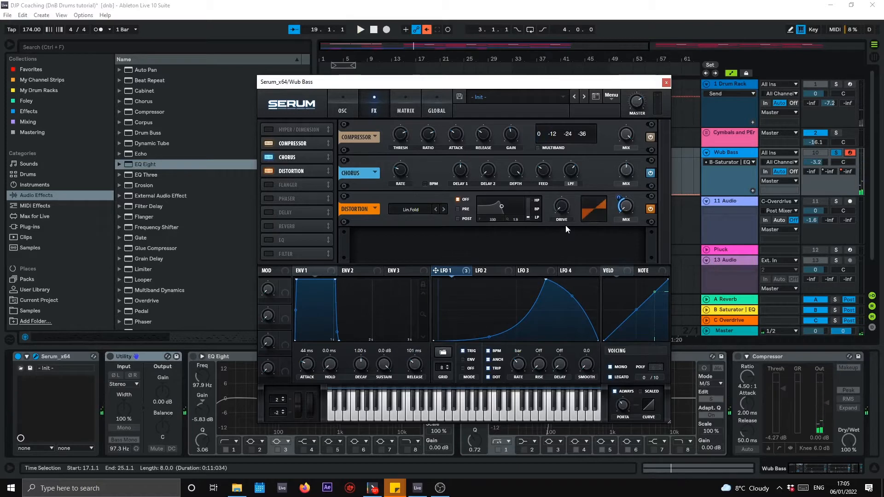
key(space)
mouse_move(565, 207)
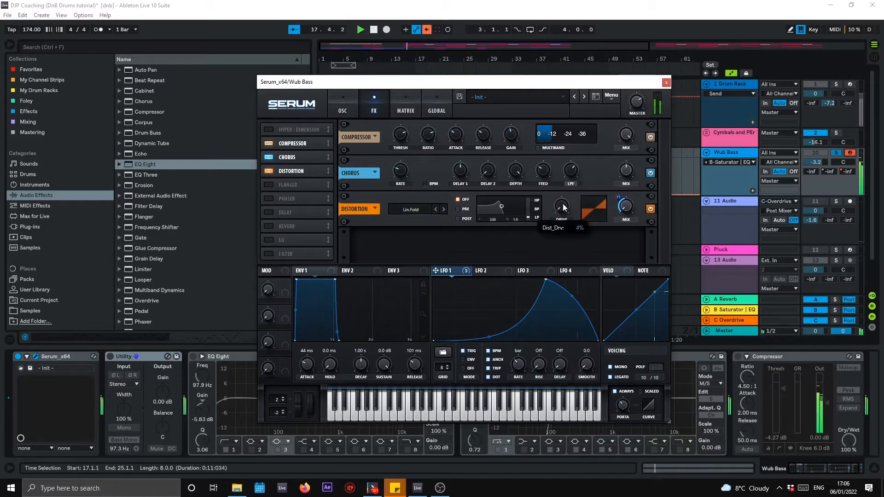
drag(566, 206, 566, 209)
key(space)
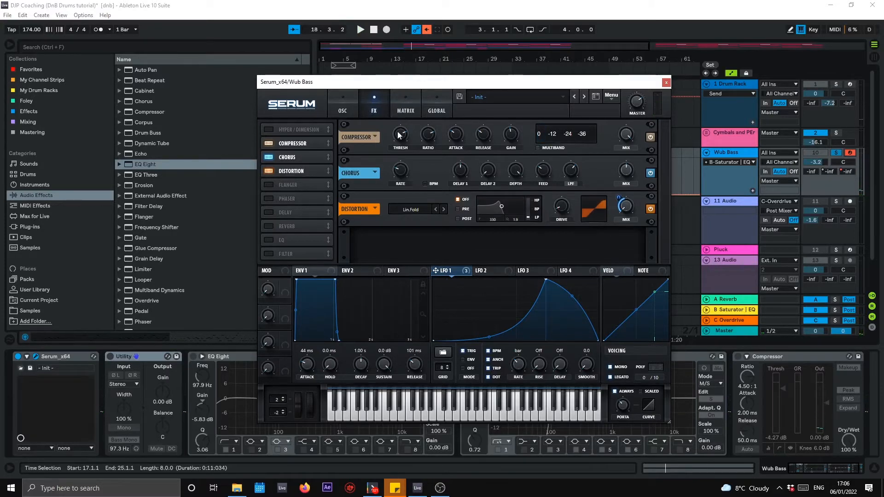
- Check Serum's compressor threshold and gain and its chorus feedback and mix, and play the bass from bar 17
mouse_move(404, 134)
mouse_move(512, 135)
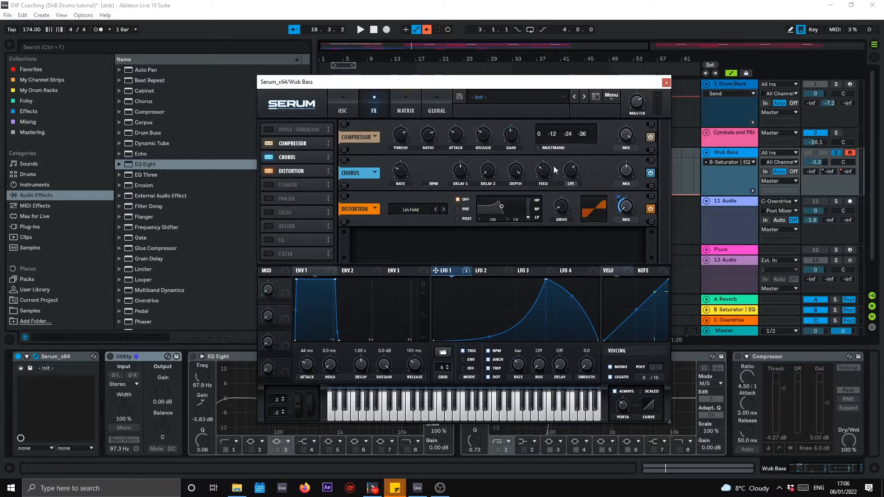
mouse_move(545, 170)
mouse_move(625, 174)
key(space)
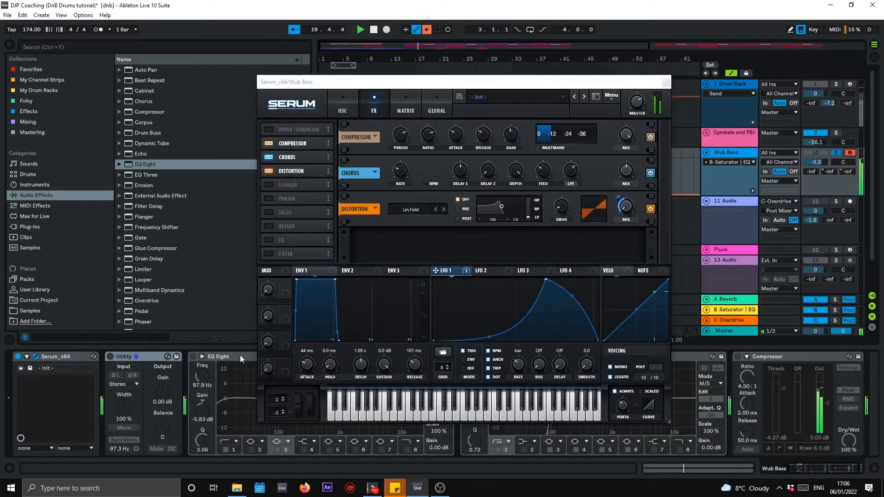
- Hide Serum's editor and enable Utility and both EQ Eights on the Wub Bass track, keeping the second EQ in M/S mode
key(ctrl+alt+p)
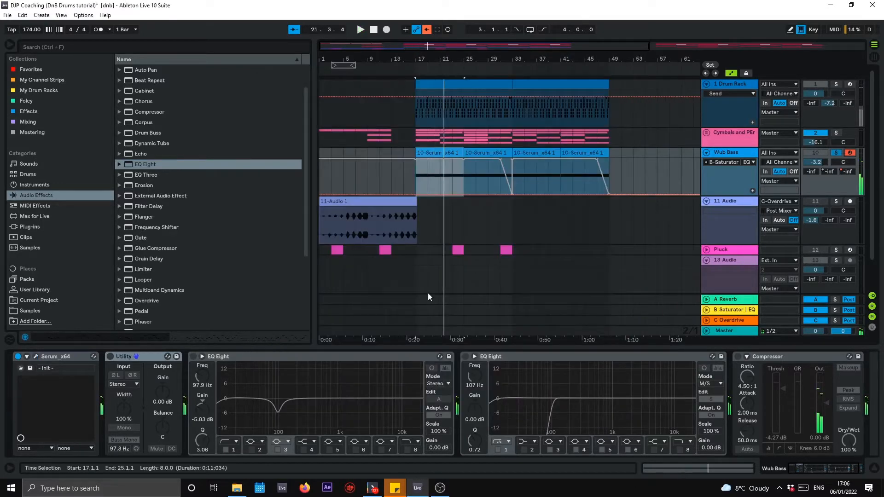
click(110, 357)
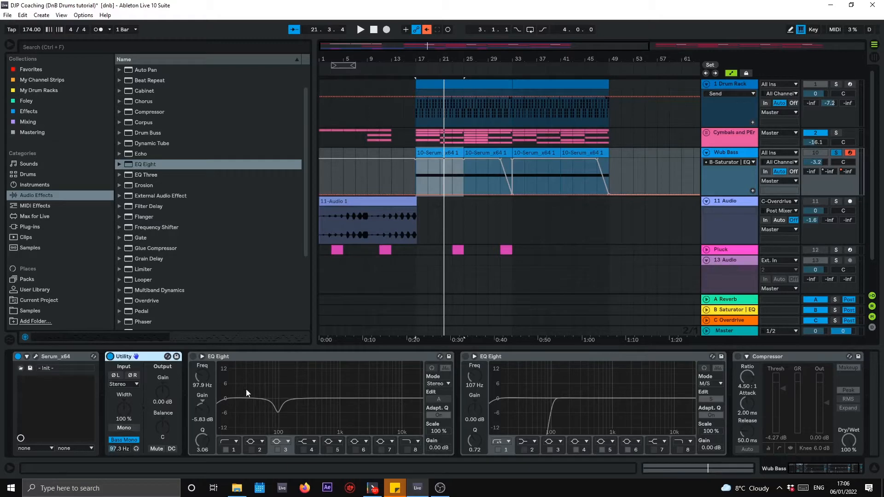
click(192, 356)
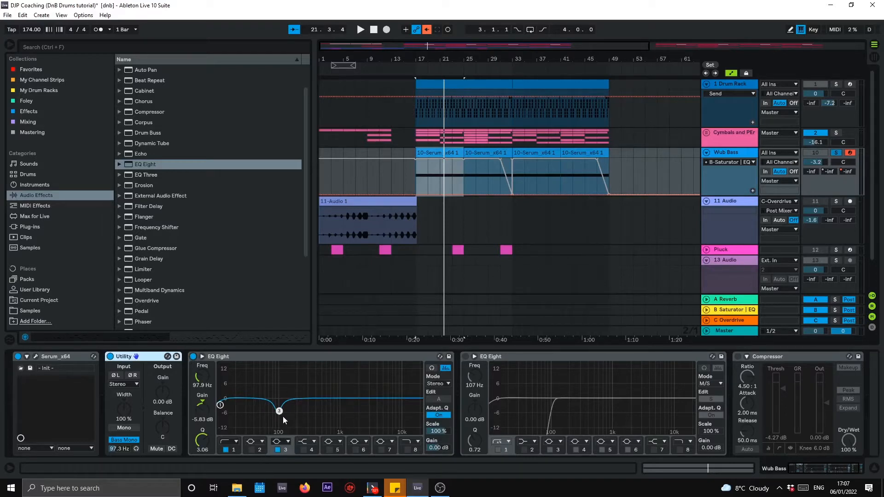
click(465, 355)
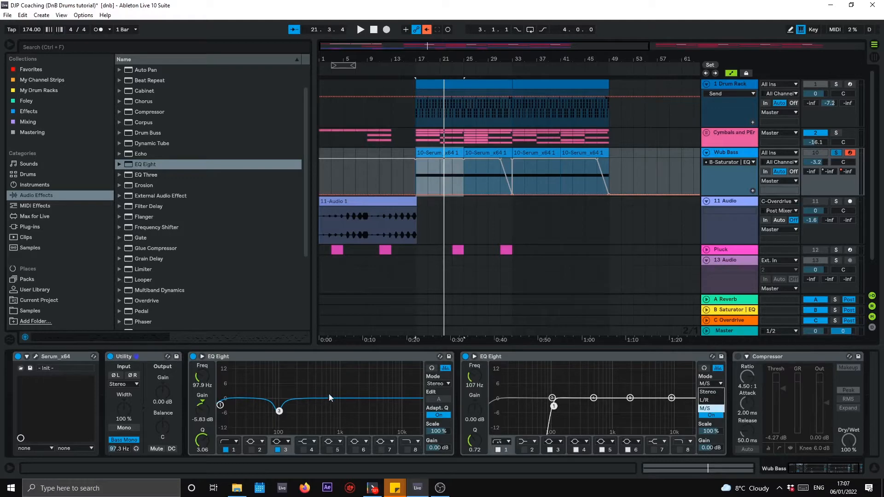
click(436, 385)
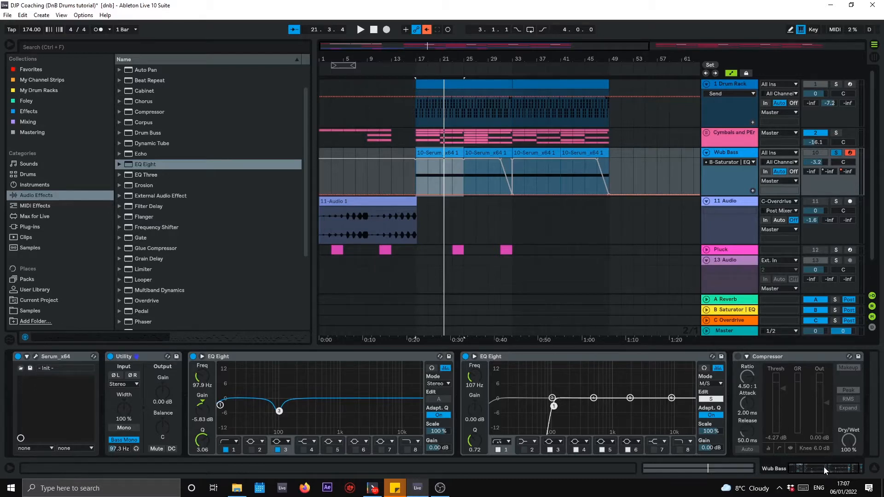
- Enable the Compressor at the end of the Wub Bass device chain and play the bass from bar 17
drag(825, 468, 840, 467)
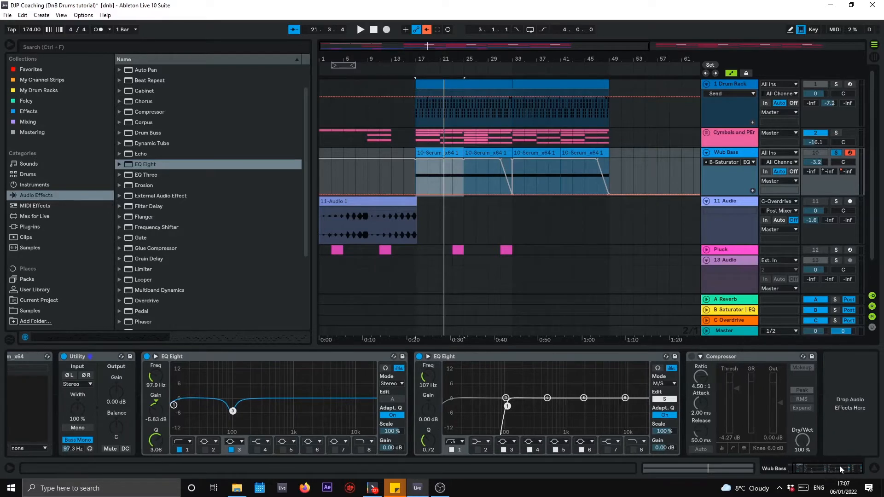
click(691, 356)
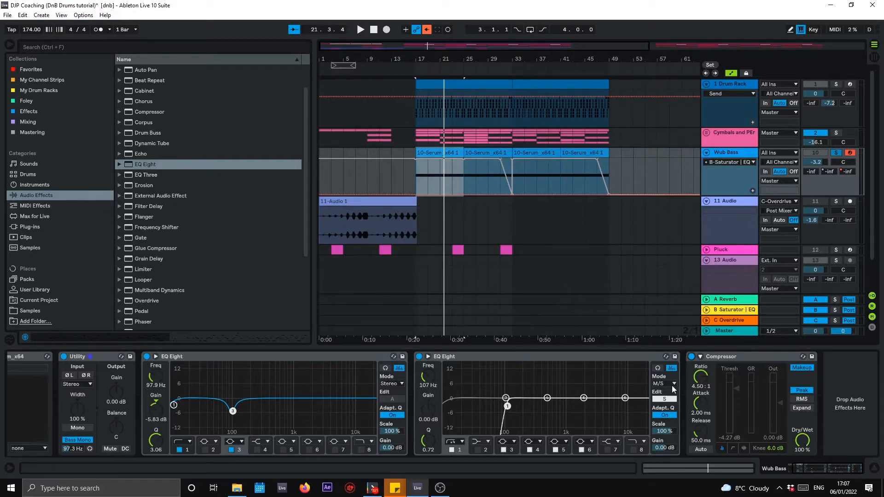
key(space)
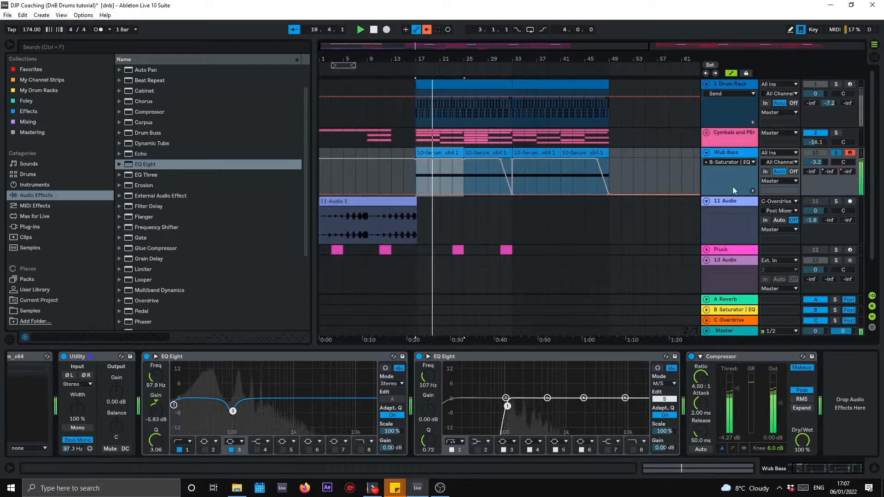
- Re-enable the automation of the Wub Bass send to return B Saturator and place the insert marker at bar 25
right_click(829, 172)
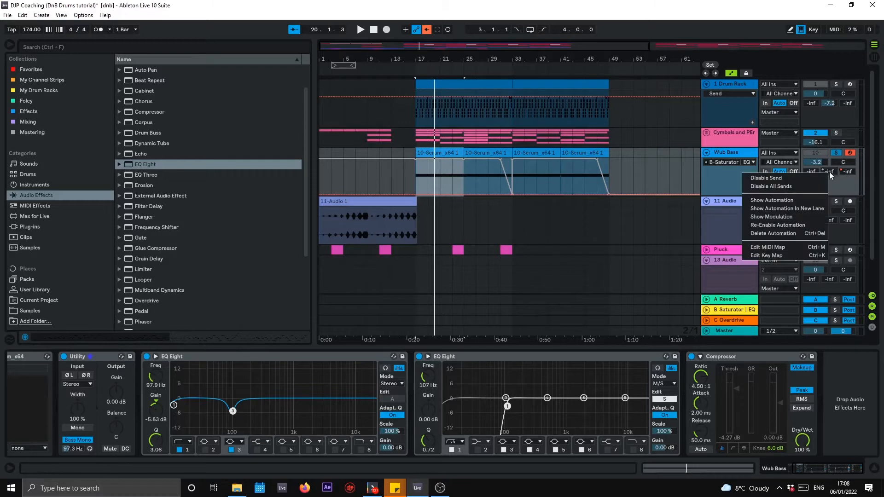
click(801, 225)
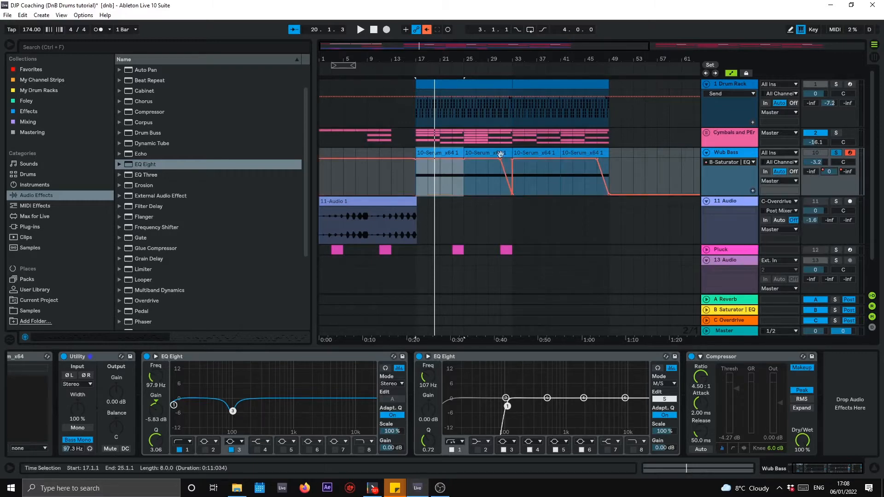
click(464, 159)
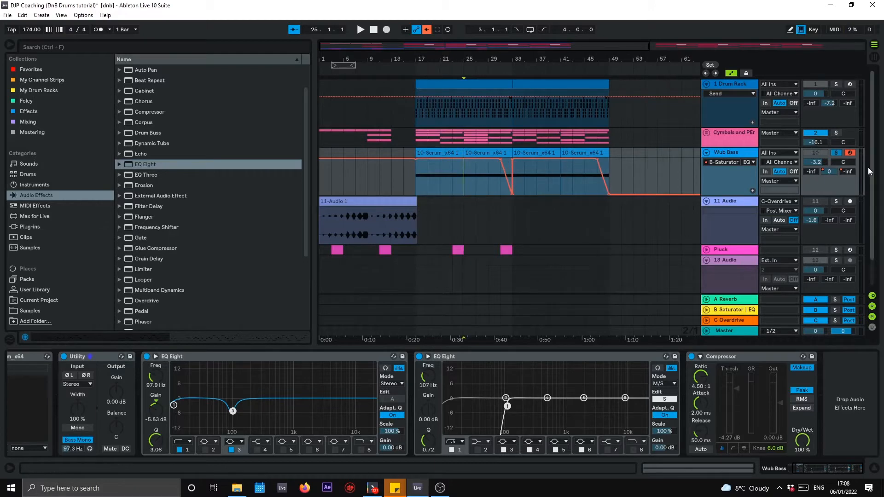
- Compare the Wub Bass send automation for B Saturator over bars 31–33 with that for C Overdrive over bars 29–33
click(847, 172)
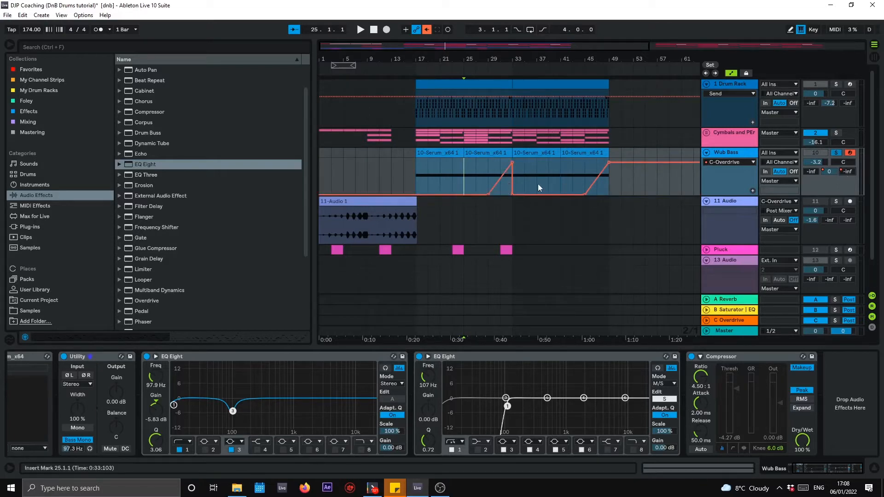
click(829, 171)
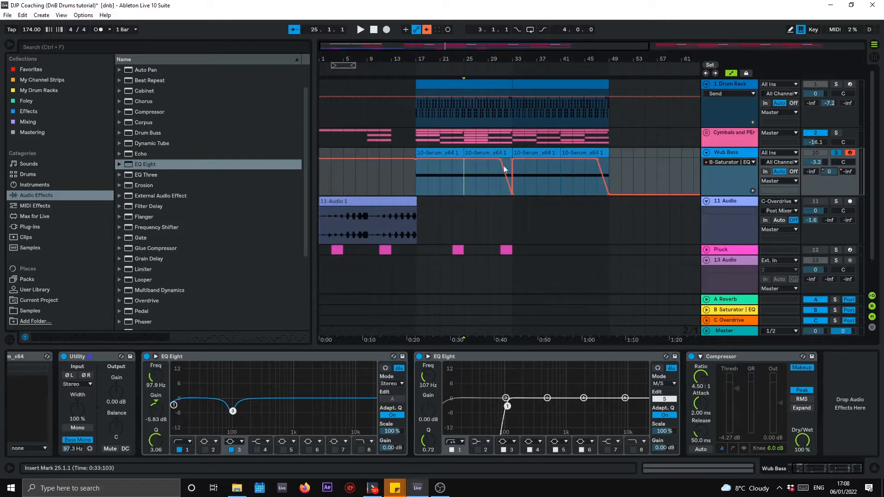
drag(513, 178, 503, 180)
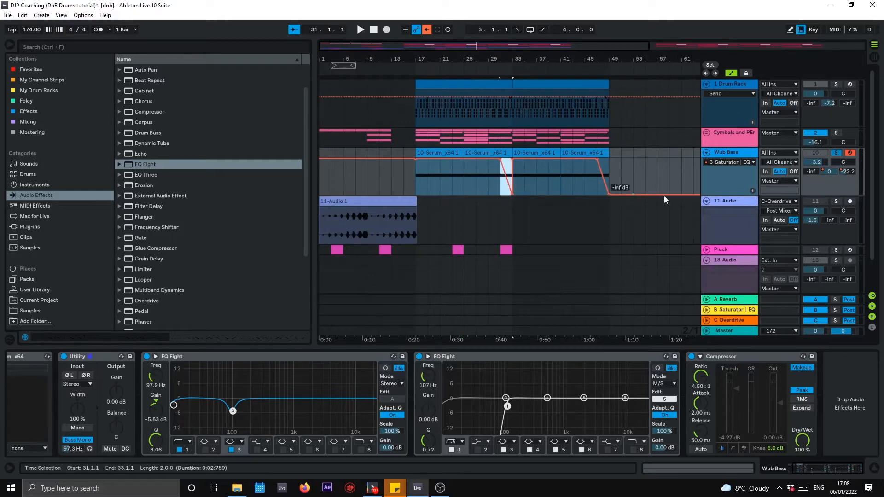
click(846, 171)
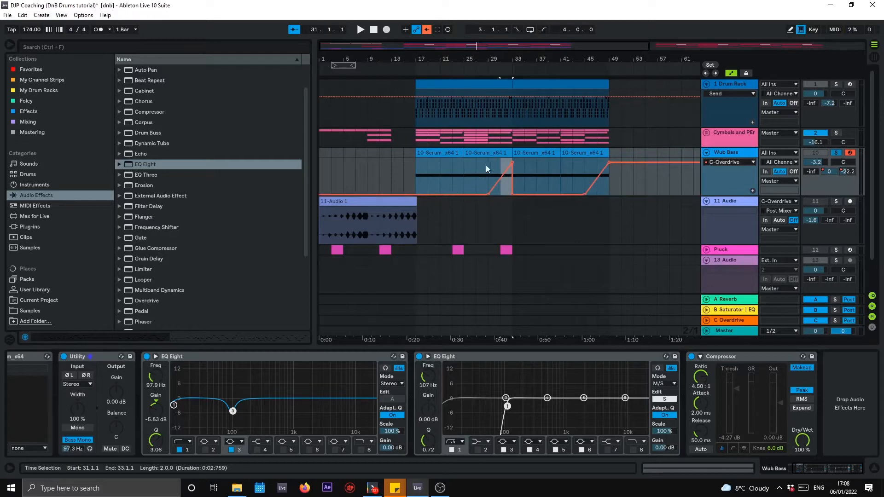
drag(486, 166, 512, 162)
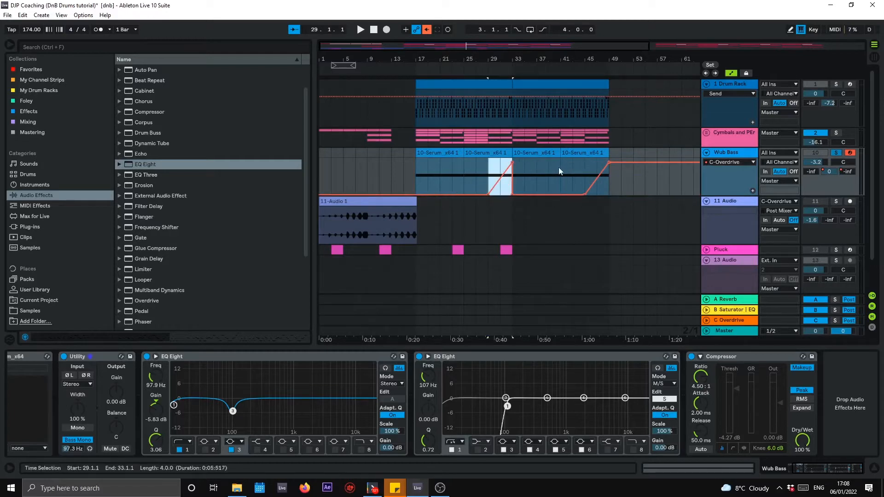
click(421, 158)
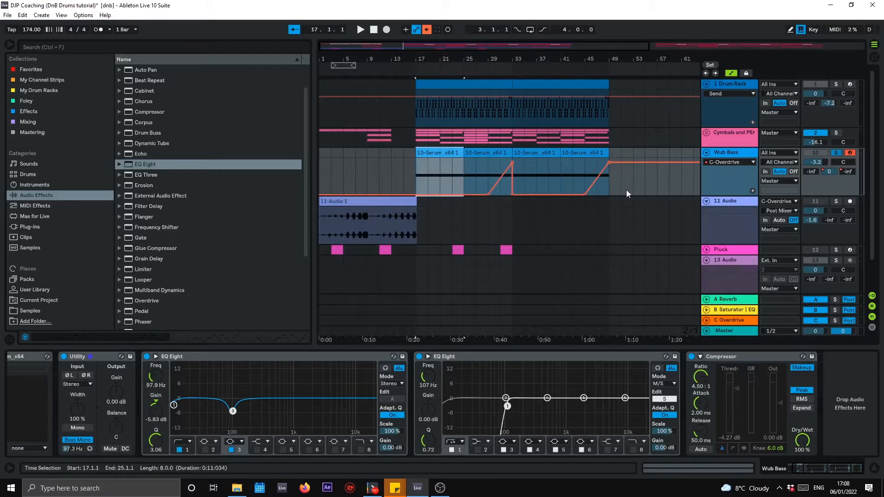
- Inspect the 11 Audio track's recorded clip and its EQ Eight, and place the insert marker at bar 17 on Wub Bass
scroll(631, 208, down, 2)
scroll(802, 195, up, 2)
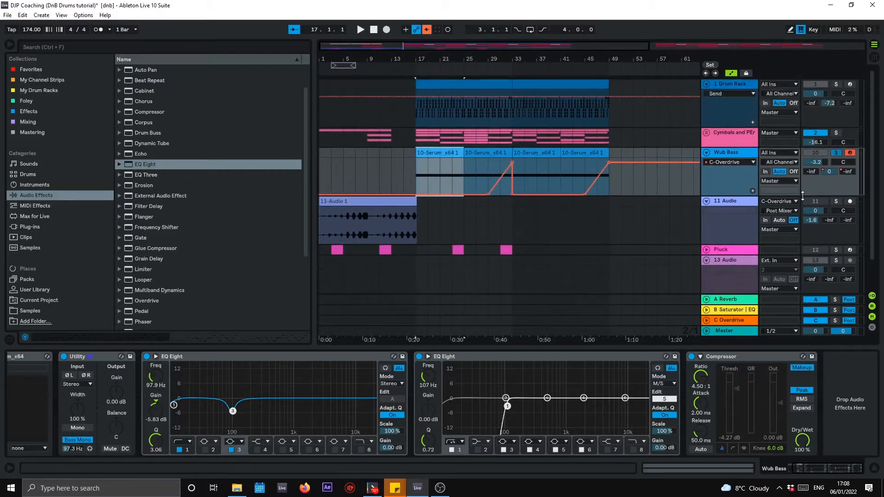
scroll(808, 196, down, 2)
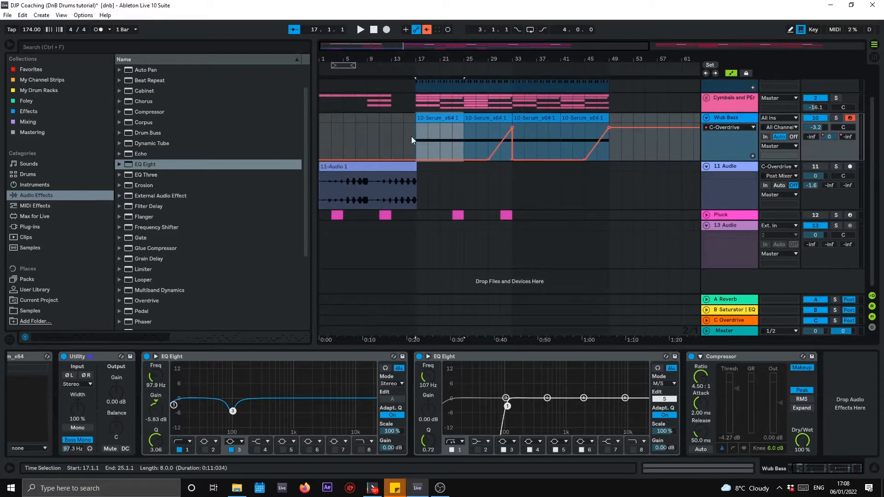
drag(424, 44, 460, 86)
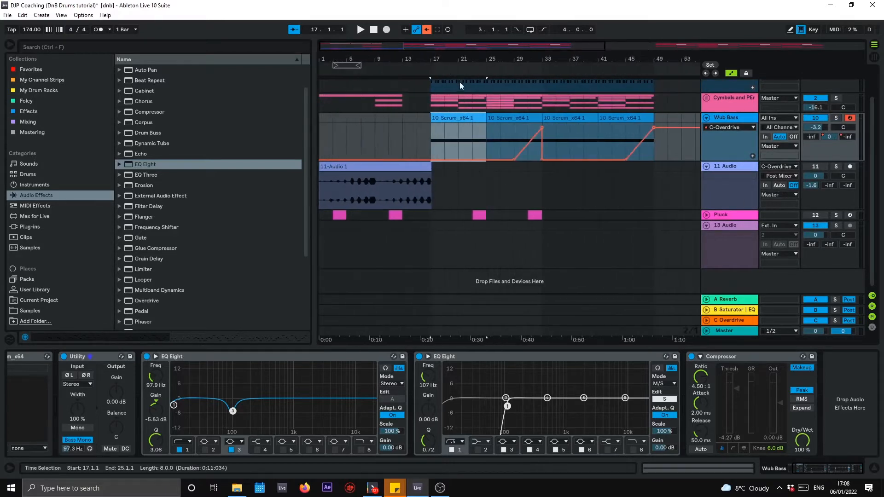
click(431, 181)
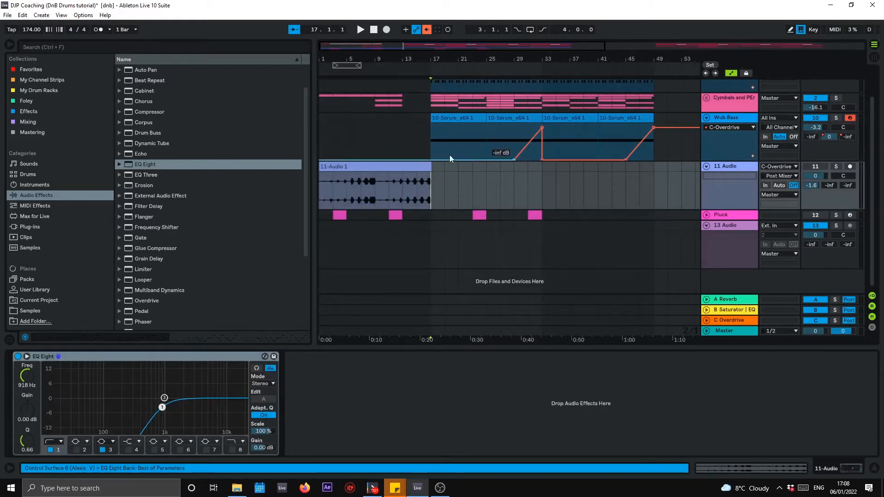
click(409, 174)
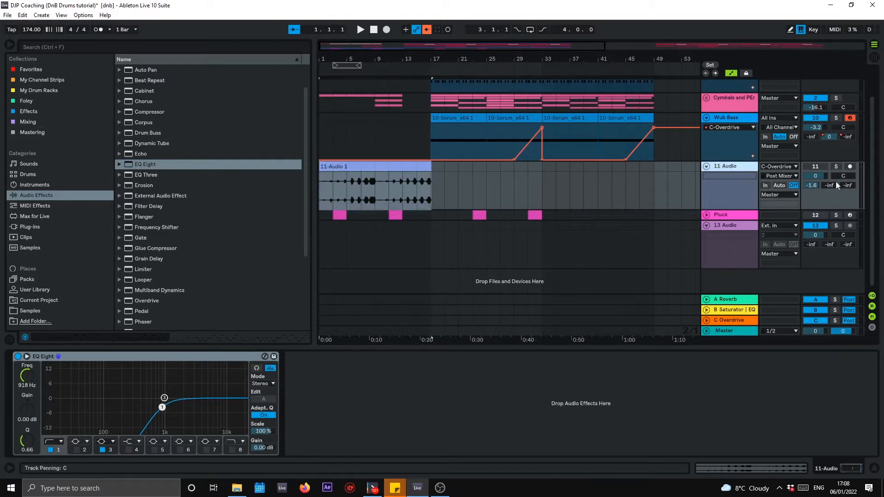
click(435, 135)
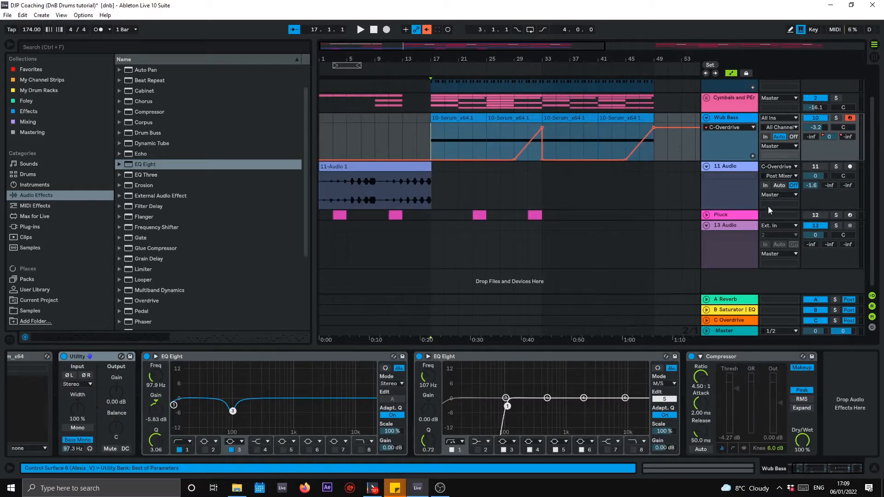
- Choose C-Overdrive as the input source of the 11 Audio track
click(726, 168)
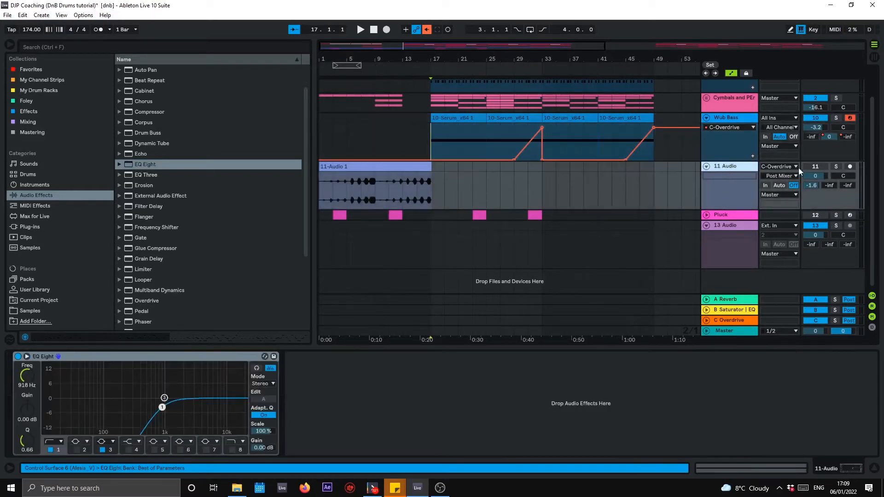
click(785, 165)
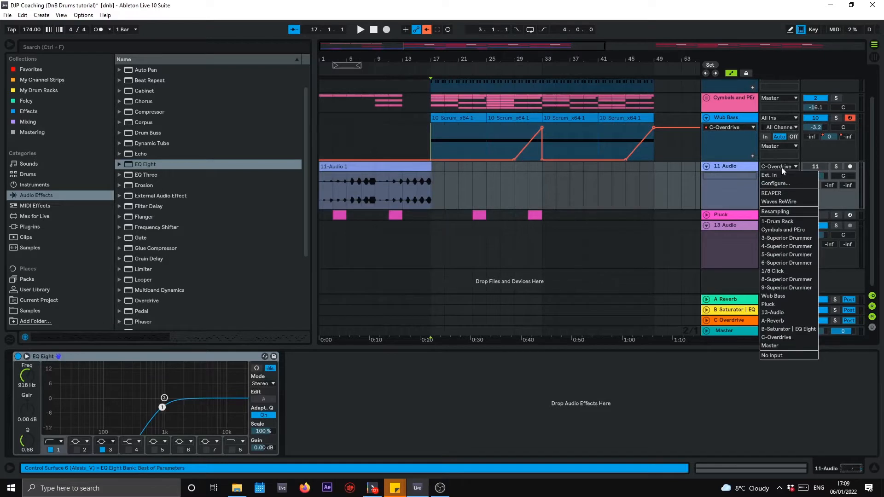
click(781, 338)
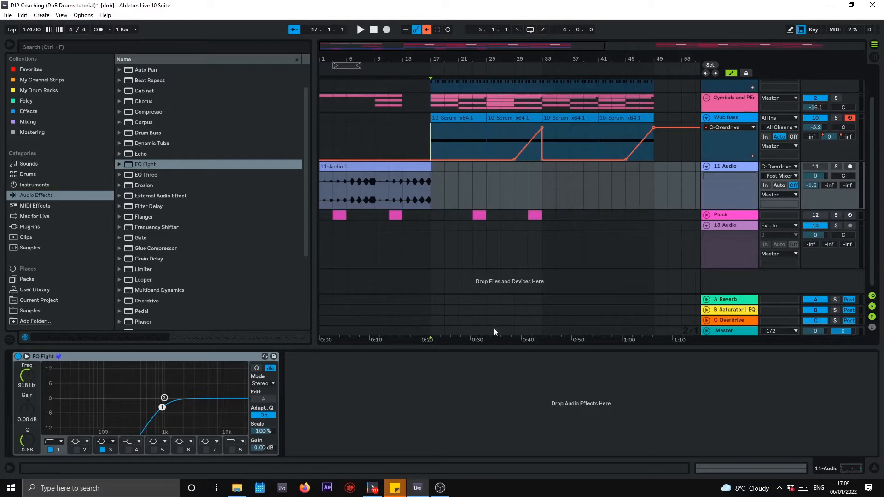
- Set the Overdrive frequency on return C to 20.0 kHz and solo that return while playing from bar 17
click(742, 322)
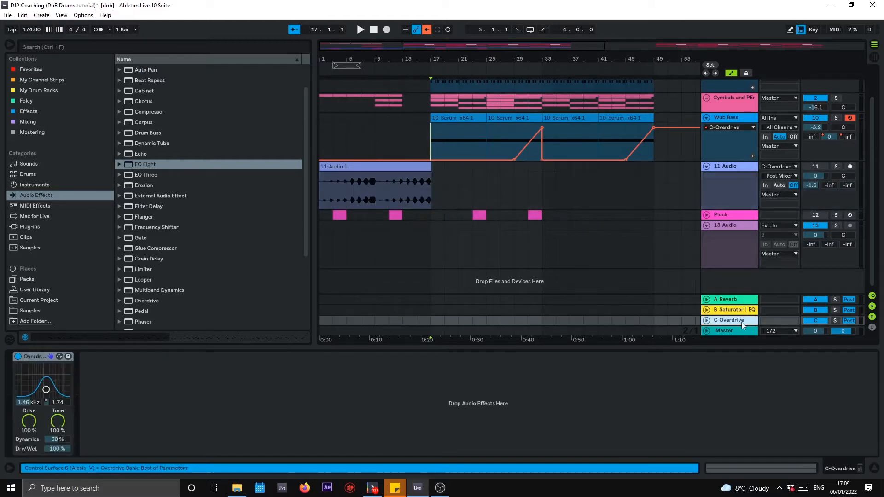
drag(32, 403, 32, 358)
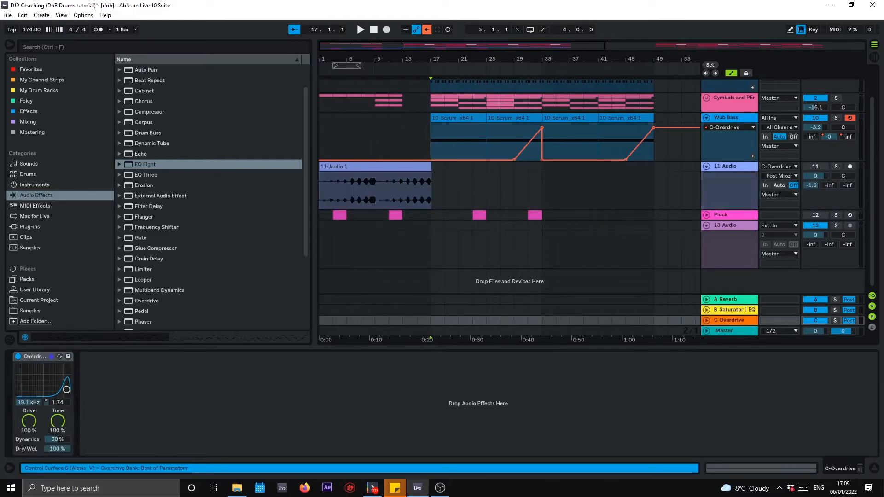
mouse_move(32, 403)
mouse_down()
mouse_move(32, 412)
mouse_move(32, 400)
mouse_up()
key(space)
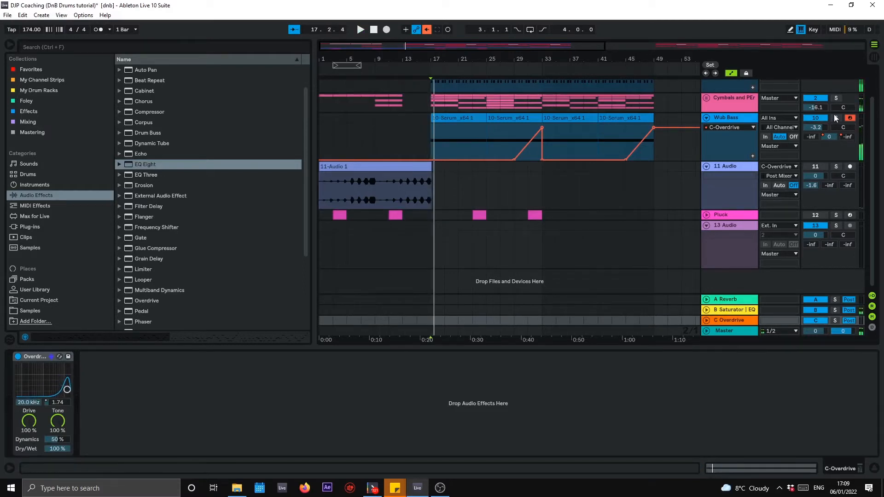
click(835, 320)
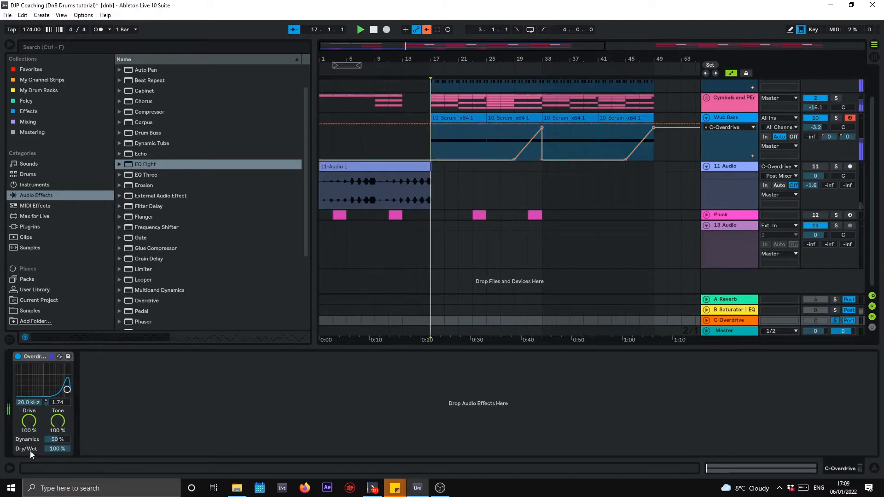
- Sweep the Overdrive frequency on return C down to 101 Hz and back to 20.0 kHz during playback
mouse_move(32, 402)
mouse_down()
mouse_move(32, 488)
mouse_move(36, 390)
mouse_move(24, 390)
mouse_up()
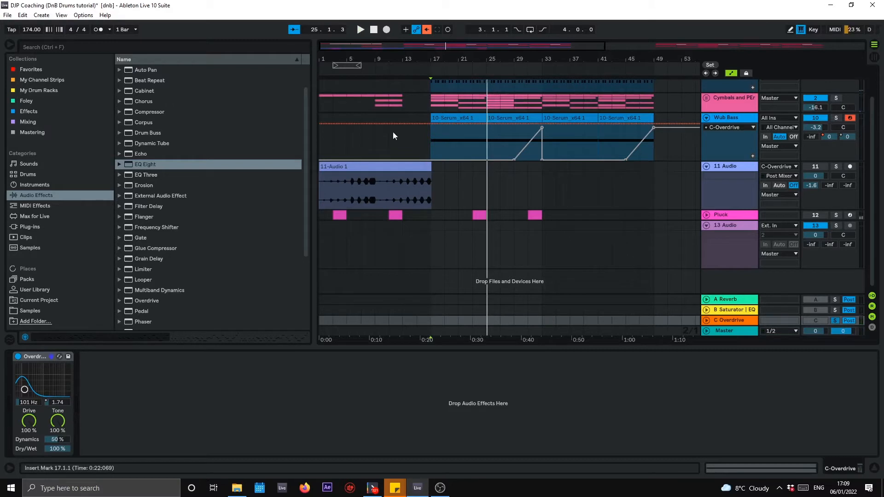
drag(24, 390, 67, 389)
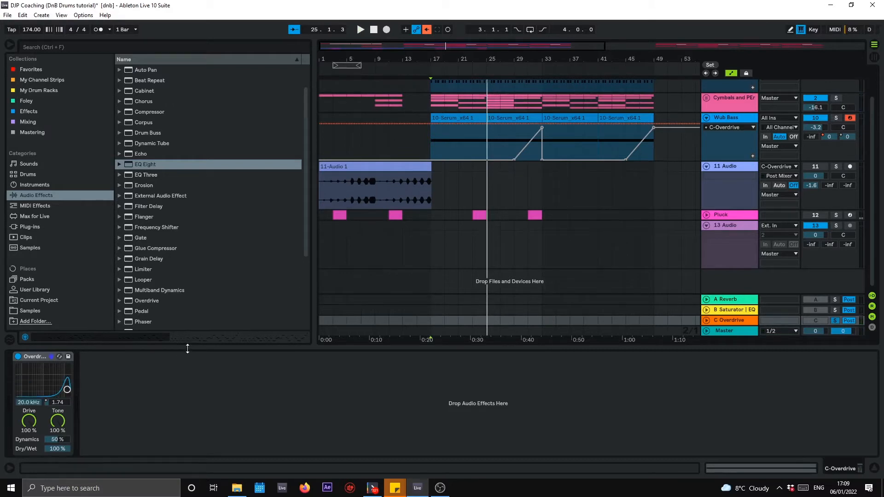
- Re-enable the C-Overdrive send automation on Wub Bass and undo the frequency changes made to the Overdrive
right_click(846, 138)
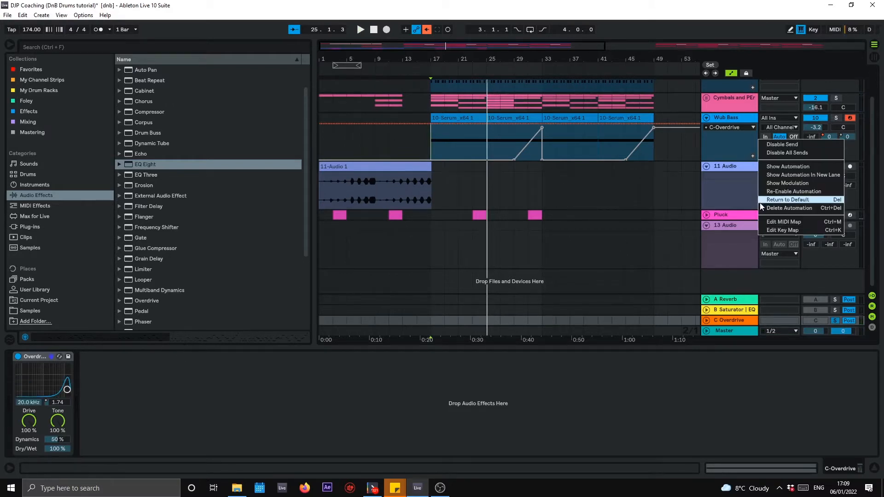
click(782, 204)
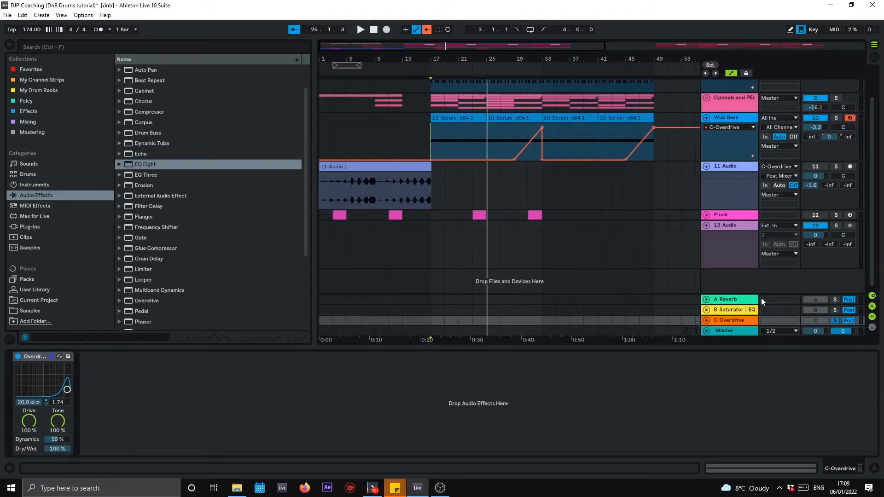
key(ctrl+z)
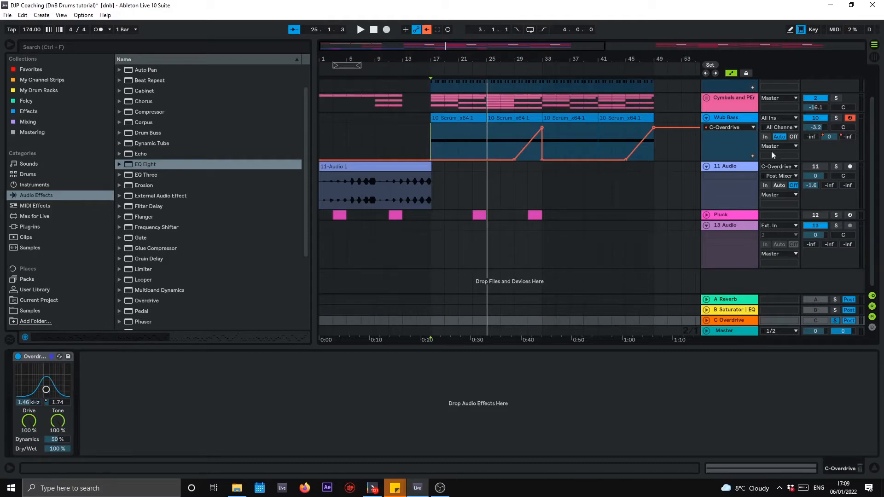
right_click(846, 136)
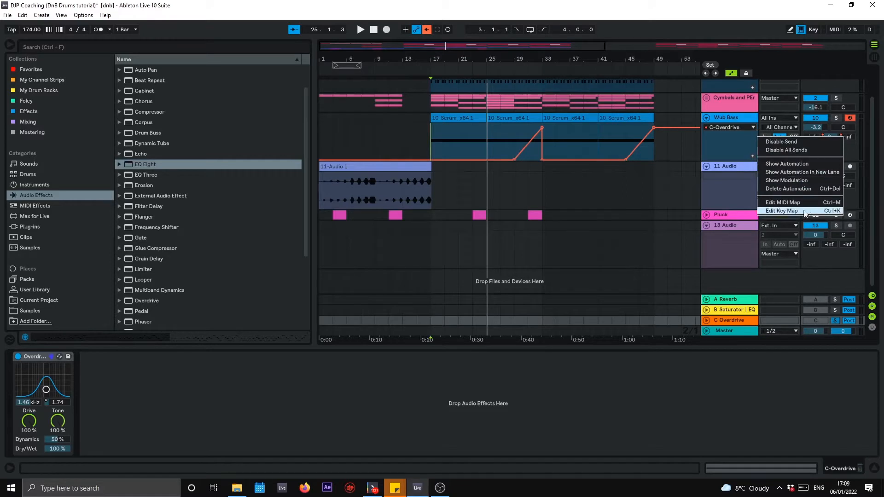
click(712, 186)
- Solo the 11 Audio track and play its recorded clip from bar 1 with its EQ Eight shown
click(874, 467)
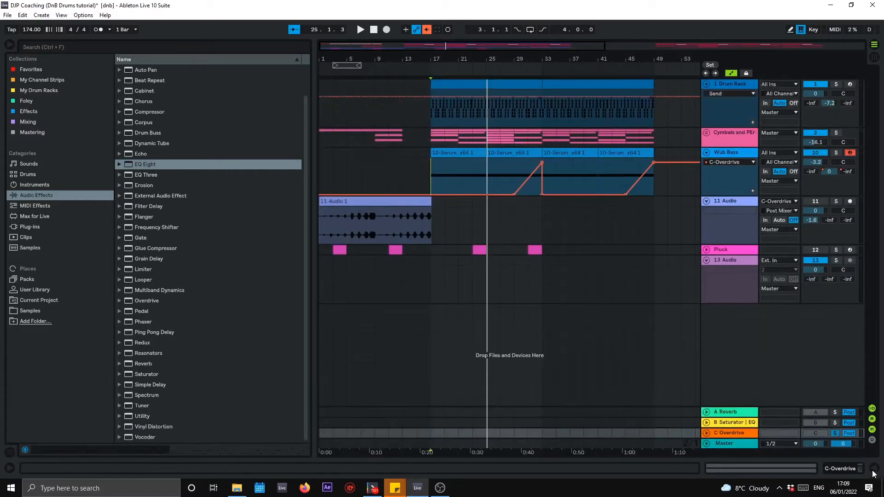
click(339, 201)
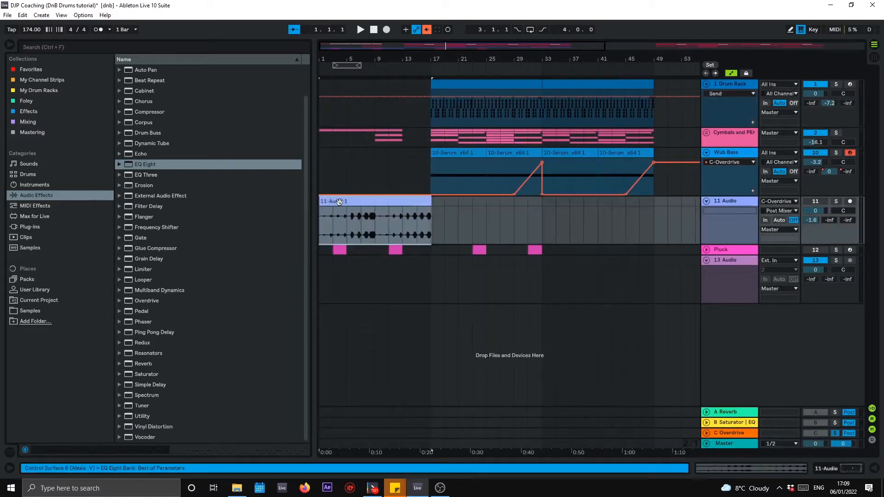
click(836, 201)
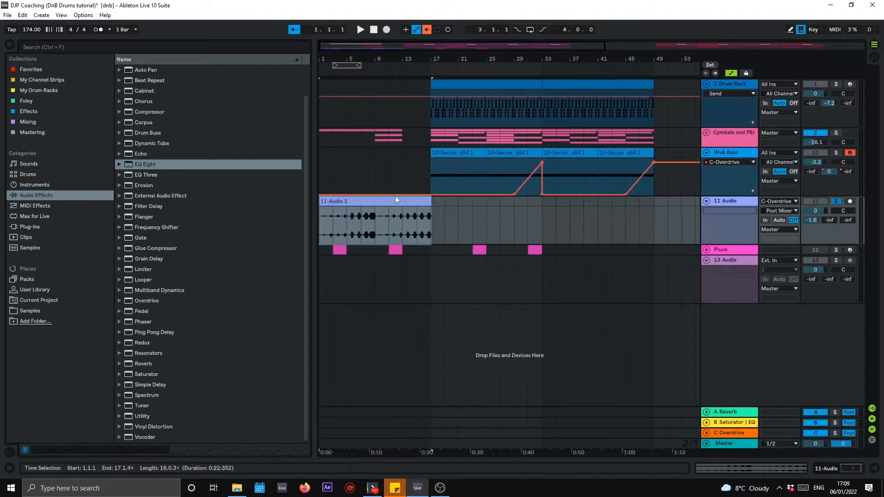
double_click(731, 202)
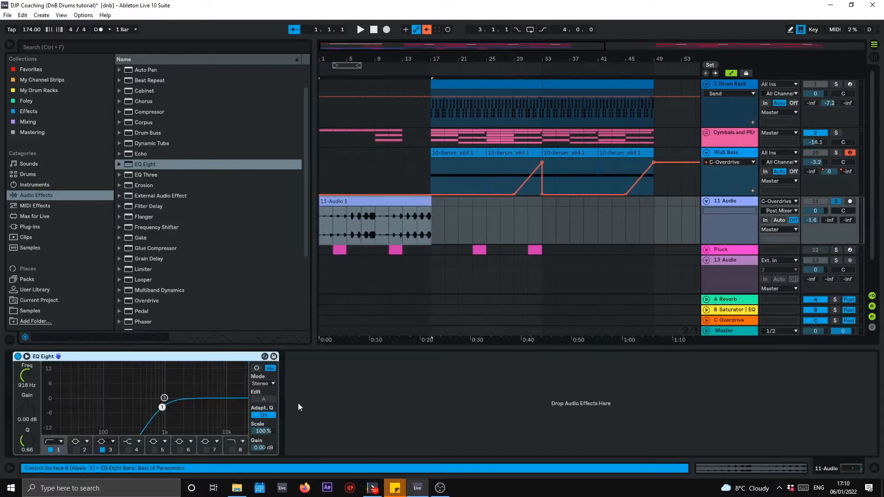
key(space)
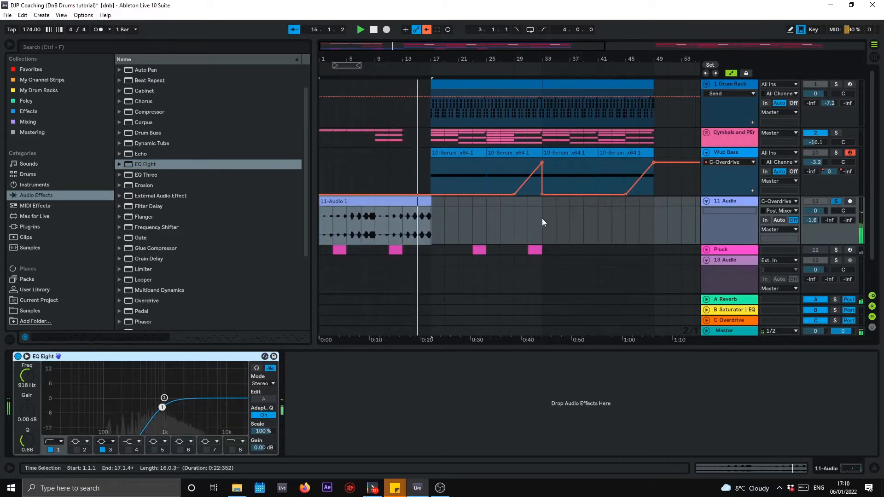
- Solo the Pluck track and unfold it to inspect its EQ frequency automation and device chain
scroll(498, 236, down, 1)
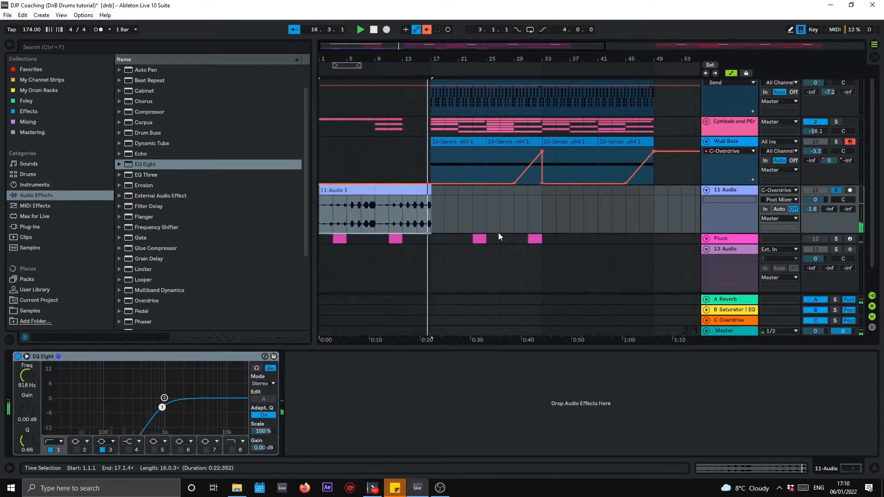
scroll(499, 233, down, 2)
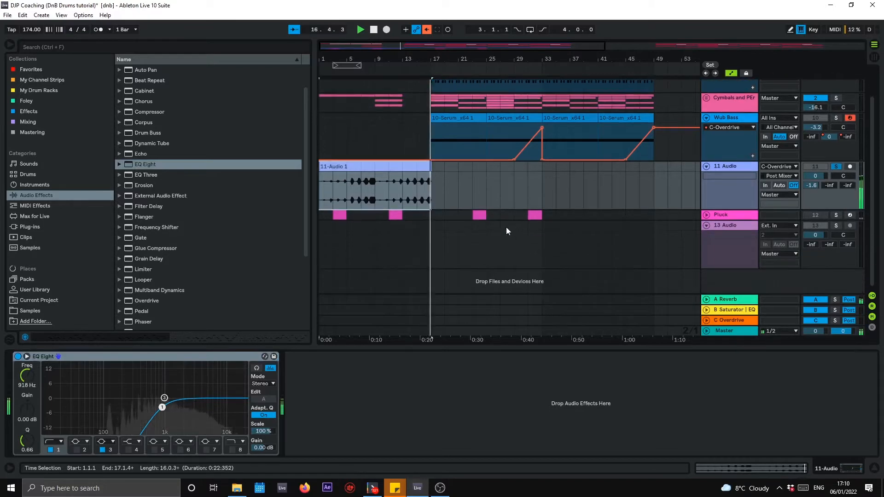
click(836, 216)
click(706, 216)
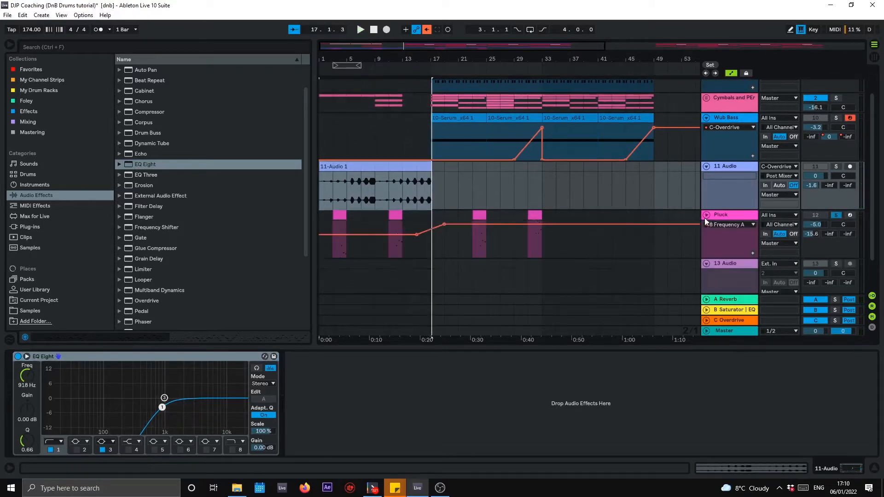
click(729, 219)
click(805, 215)
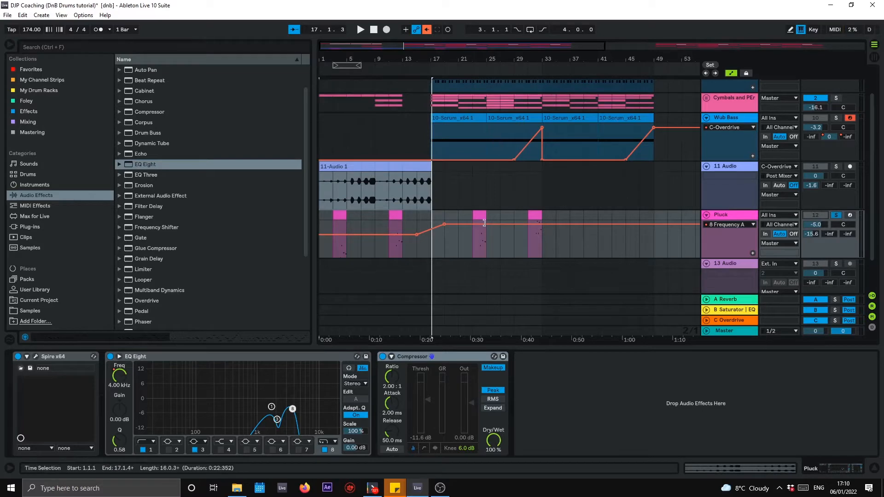
- Play the soloed Pluck clips at bars 11 and 23 to compare them below and above the frequency automation rise
click(390, 222)
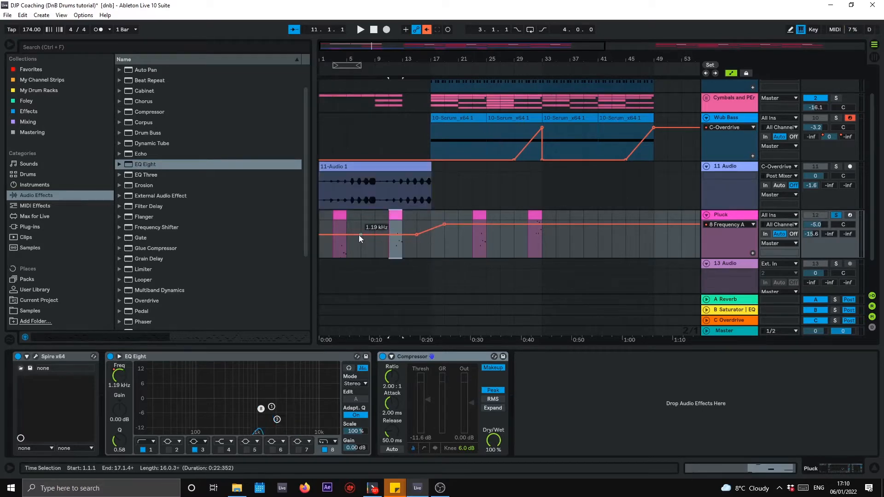
click(339, 235)
click(395, 217)
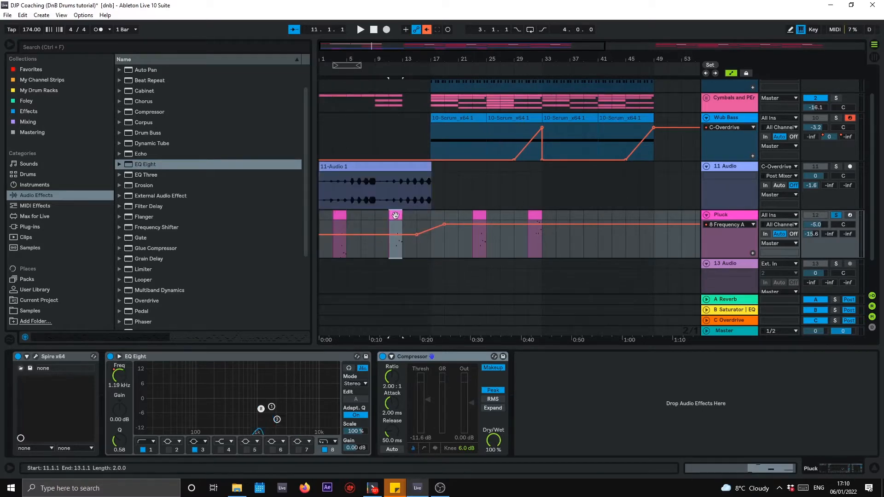
key(space)
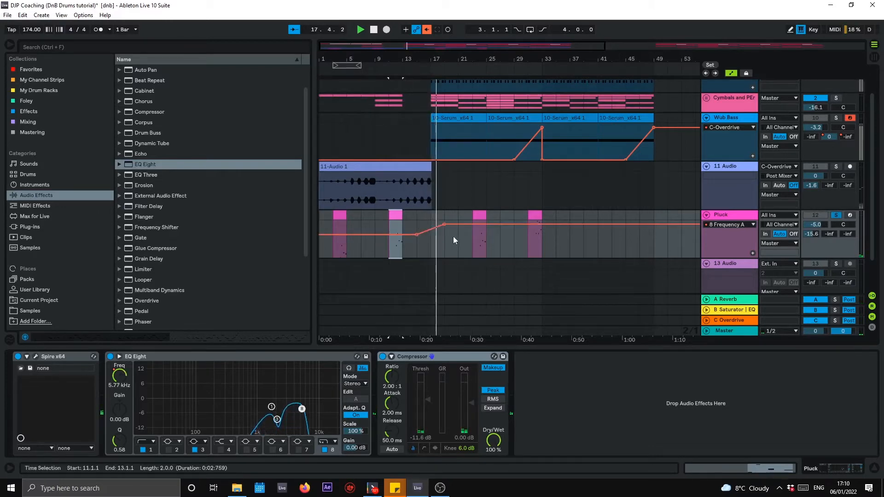
click(476, 215)
key(space)
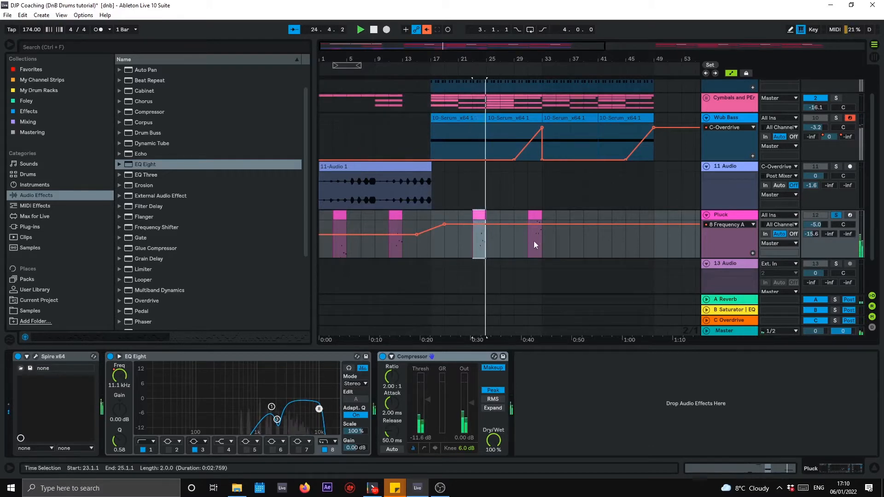
- Open the Pluck clip at bar 23 in an enlarged note editor, inspect its MIDI notes, and collapse the editor
double_click(476, 215)
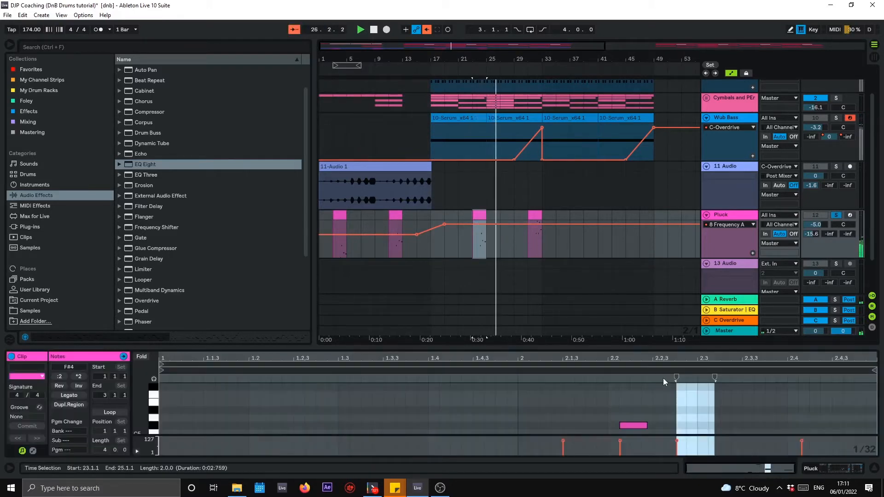
scroll(657, 396, up, 3)
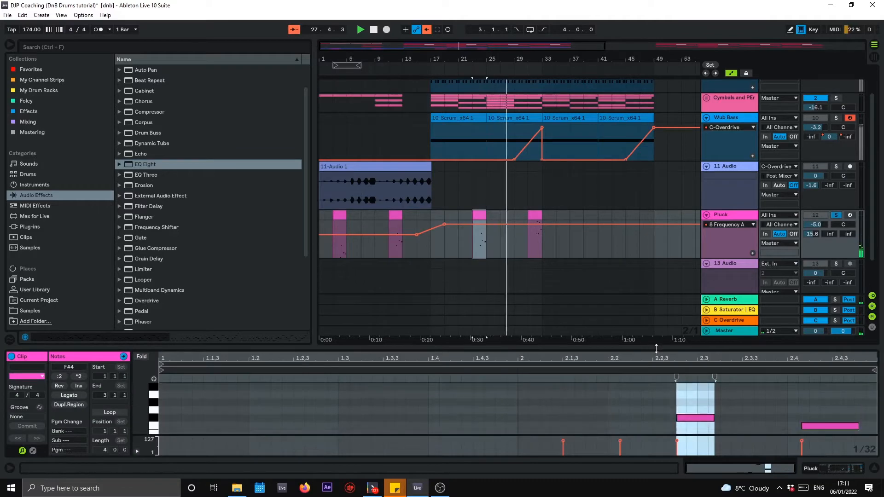
drag(656, 348, 659, 204)
scroll(699, 391, up, 3)
click(663, 305)
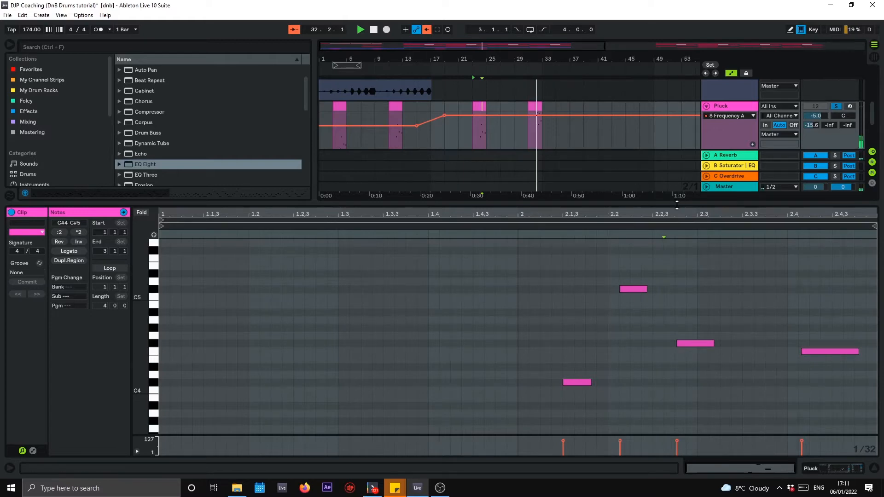
drag(678, 204, 686, 458)
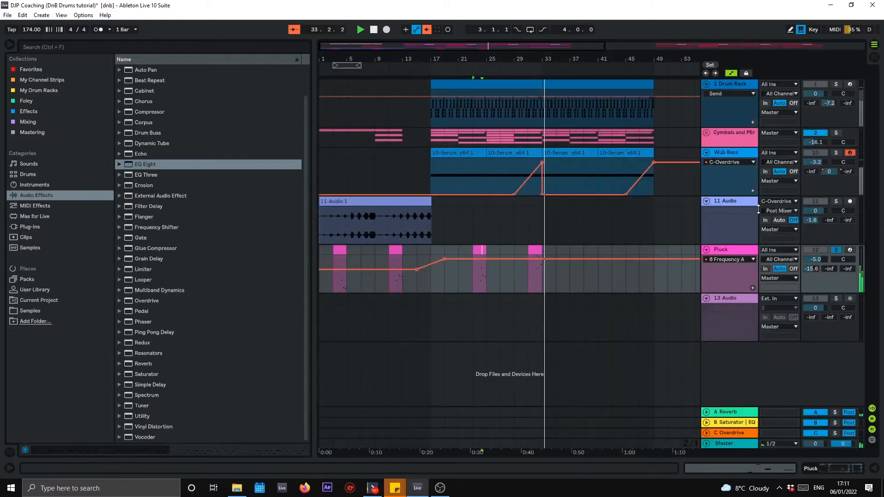
- Show the Pluck track's device chain, inspect the Spire instrument's settings, and close its window
double_click(738, 253)
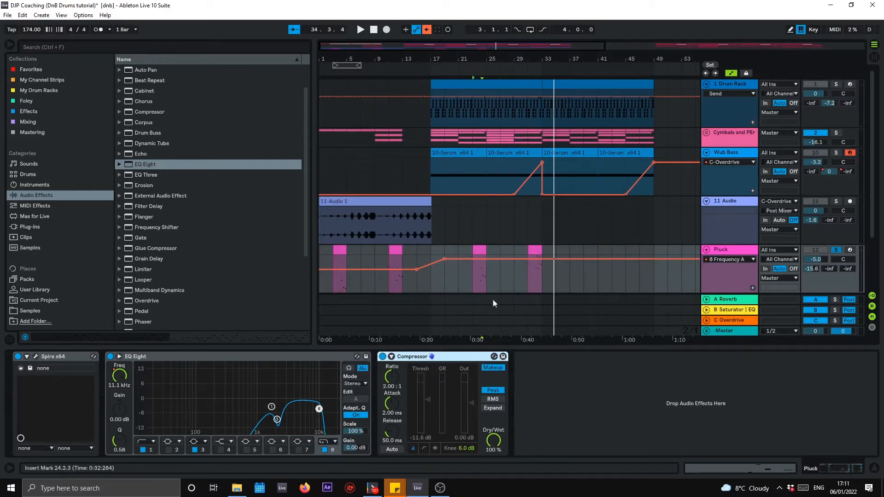
click(739, 254)
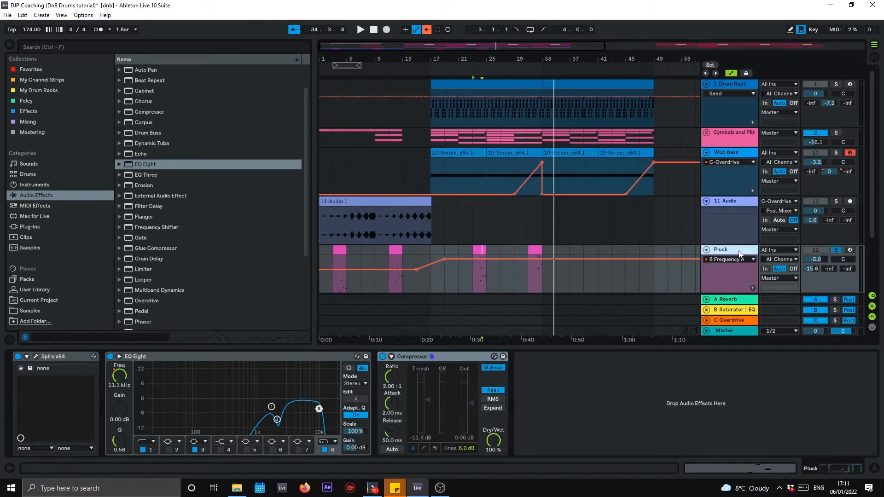
click(36, 357)
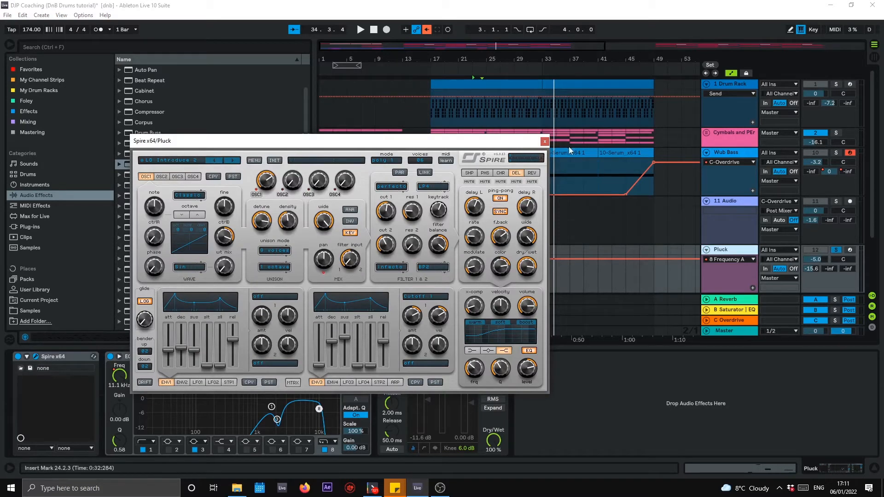
click(545, 141)
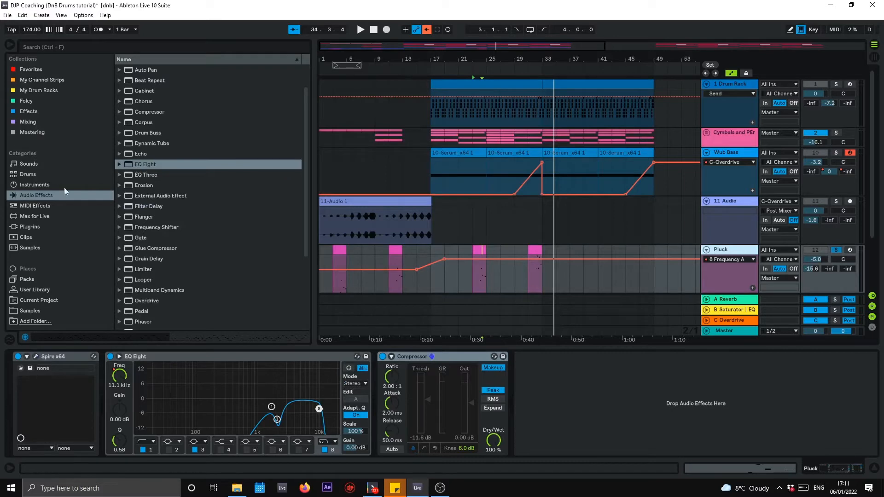
- With Pluck unsoloed, set its Compressor threshold to -4.27 dB and duplicate that Compressor
click(834, 250)
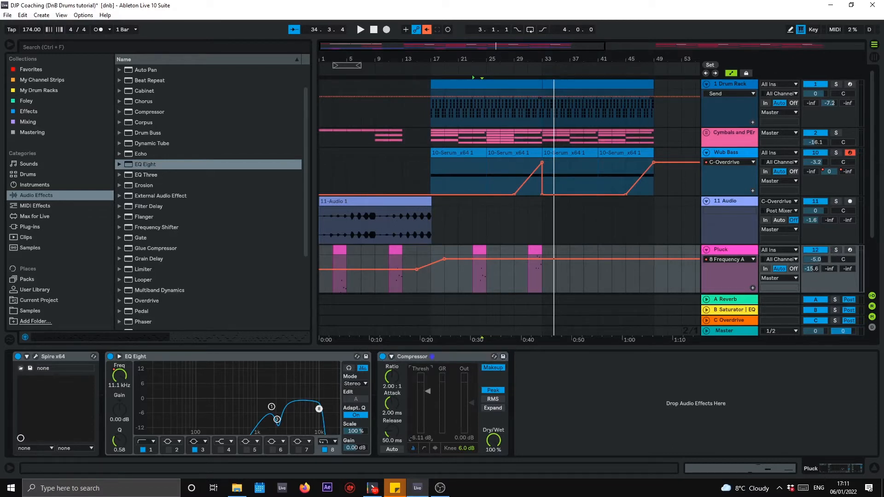
click(436, 357)
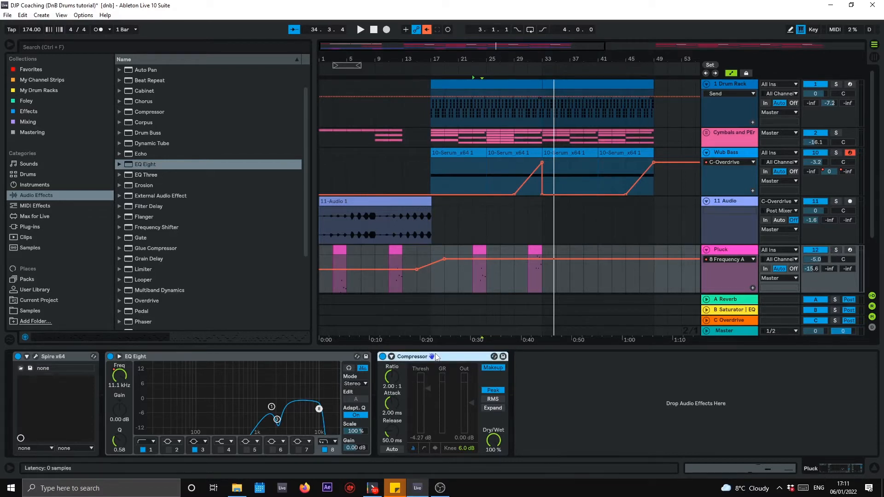
key(ctrl+d)
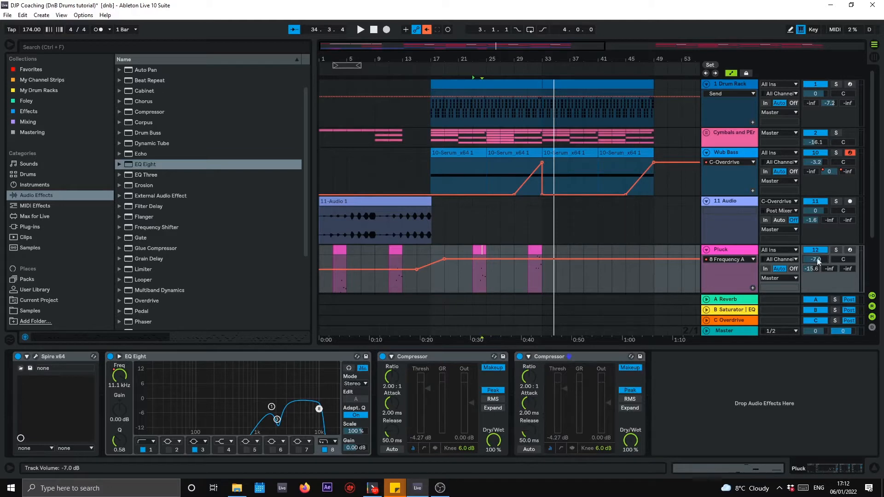
- Play the Pluck clip at bar 23 in the full mix and solo the Pluck track during playback
click(478, 254)
key(space)
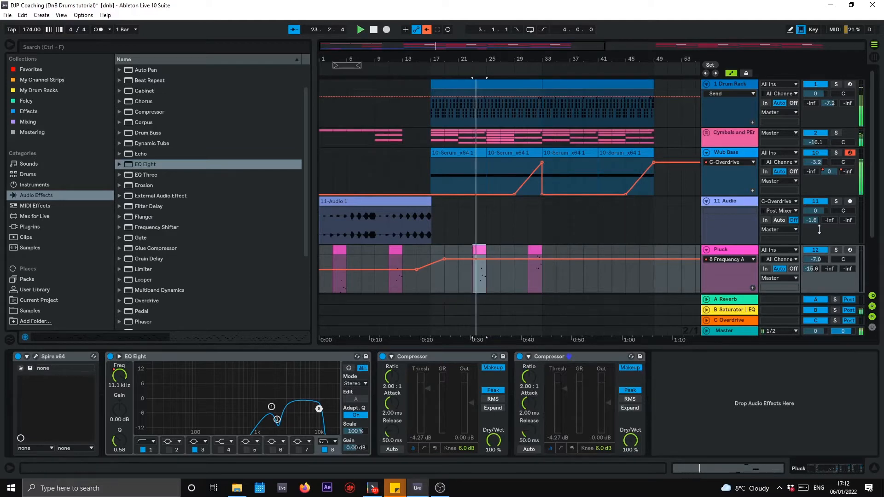
click(835, 250)
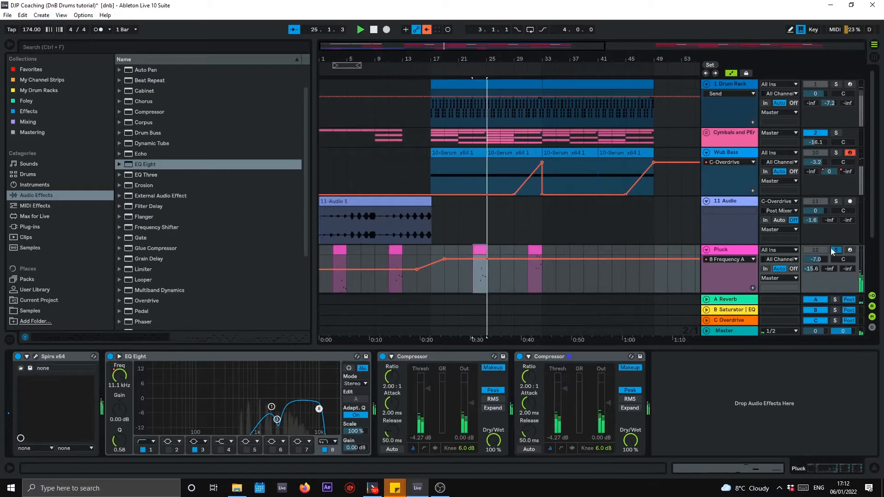
- Set the Pluck track's volume to -7.5 dB and its A-Reverb send to -10.6 dB while auditioning the clip
drag(826, 259, 827, 255)
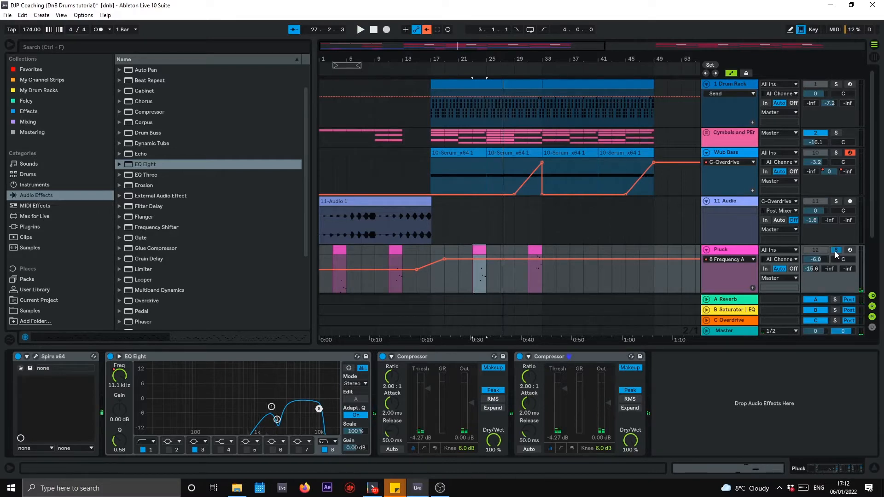
key(space)
drag(808, 272, 808, 267)
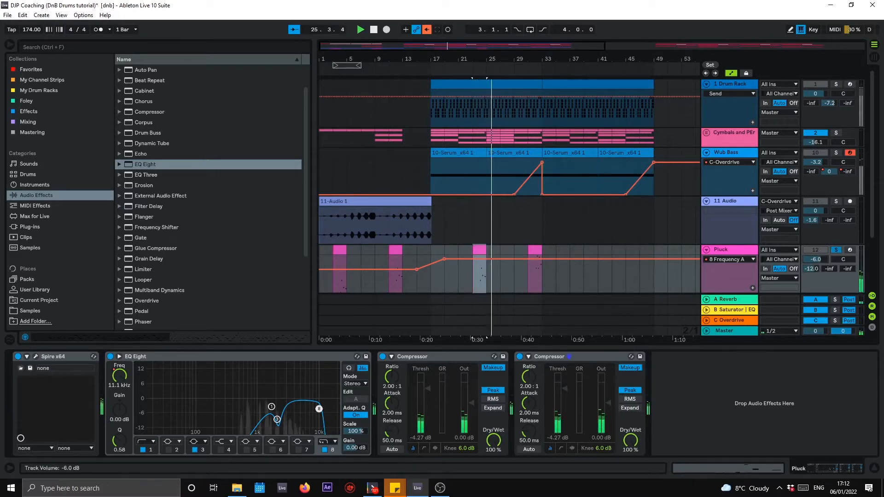
drag(824, 260, 819, 266)
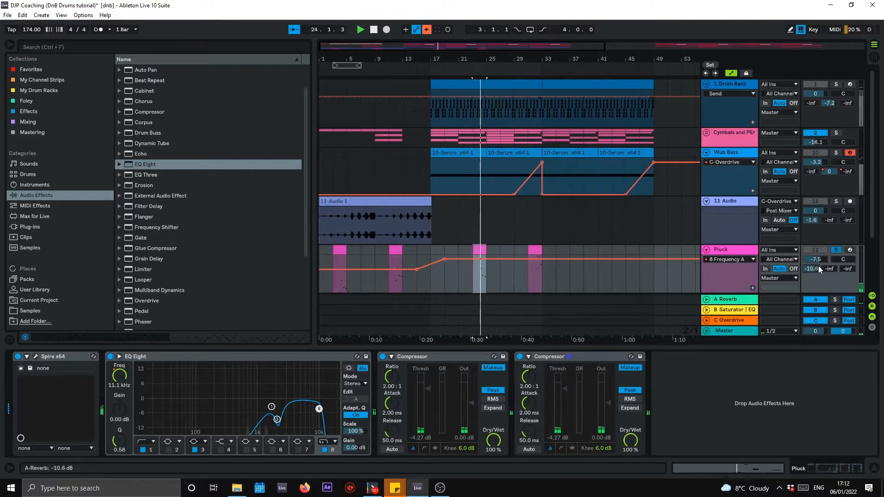
- Unsolo the Pluck track, stop playback and replay the full mix from bar 1
key(space)
click(840, 250)
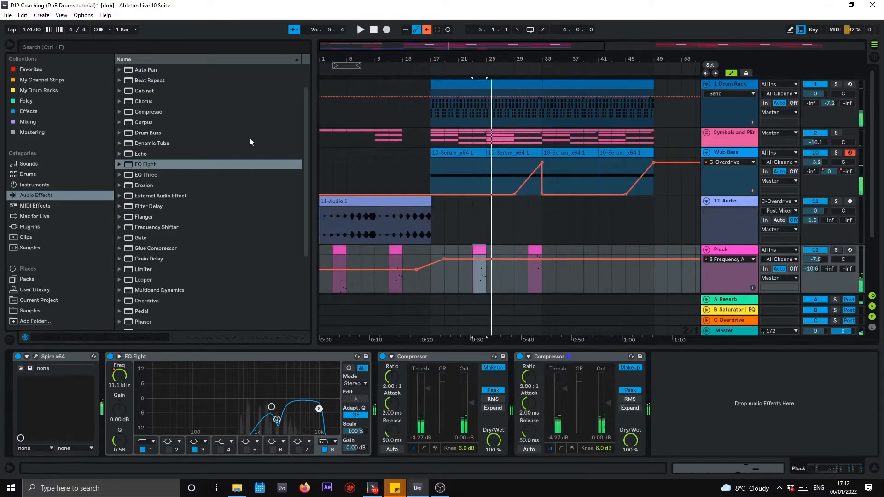
click(373, 30)
drag(380, 70, 377, 54)
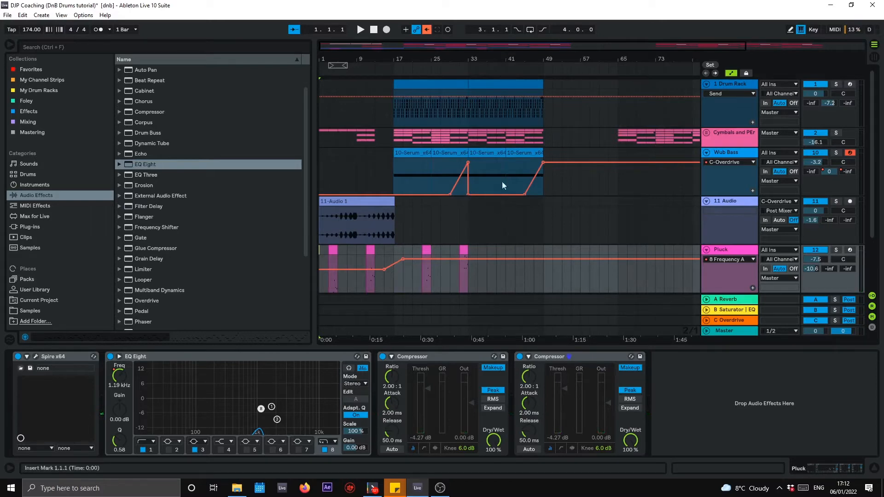
click(361, 29)
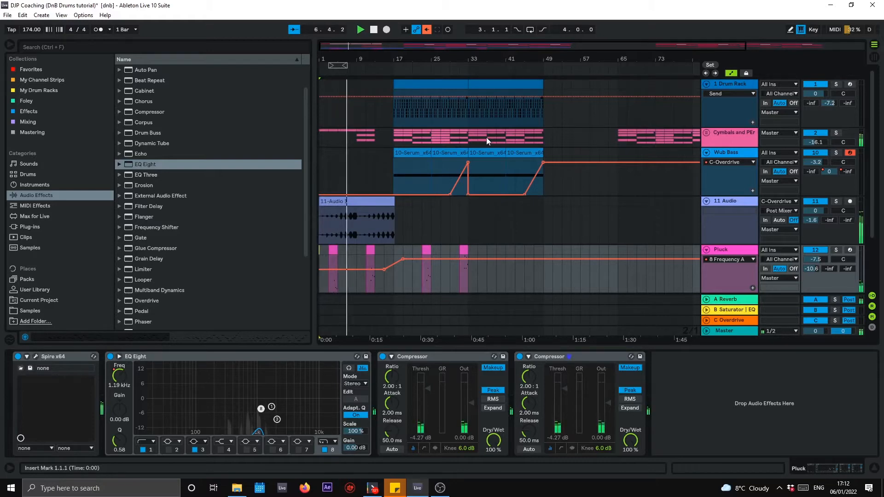
- Raise the Pluck track's volume to -3.5 dB and delete the upper breakpoint of its filter-frequency automation near bar 19
drag(816, 260, 817, 252)
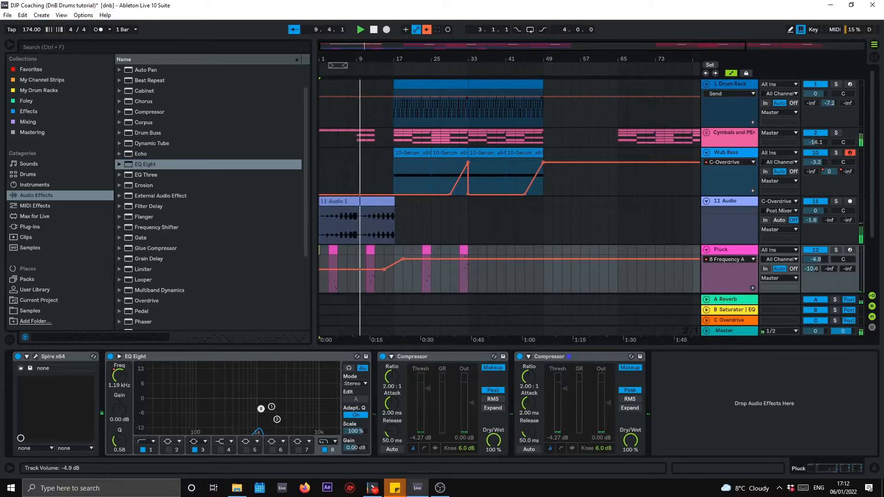
click(402, 259)
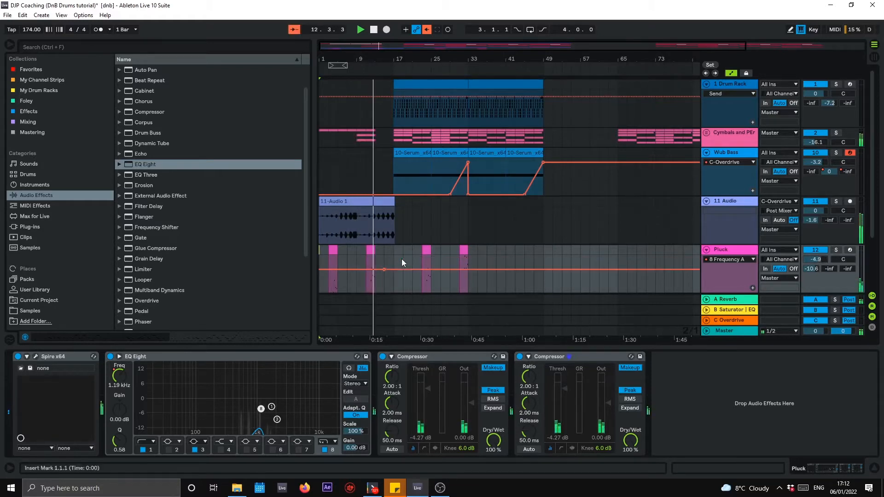
drag(815, 259, 814, 256)
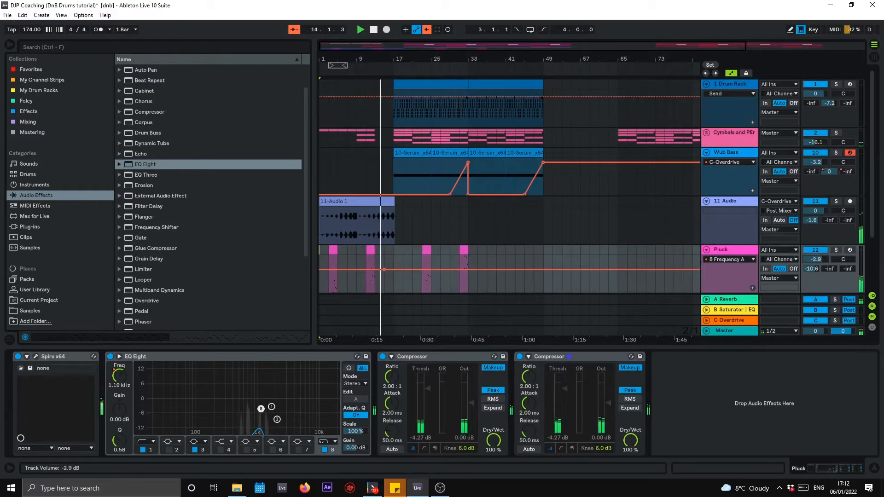
- Stop playback with the insert marker at bar 17 and insert a new MIDI track directly below Wub Bass
click(538, 248)
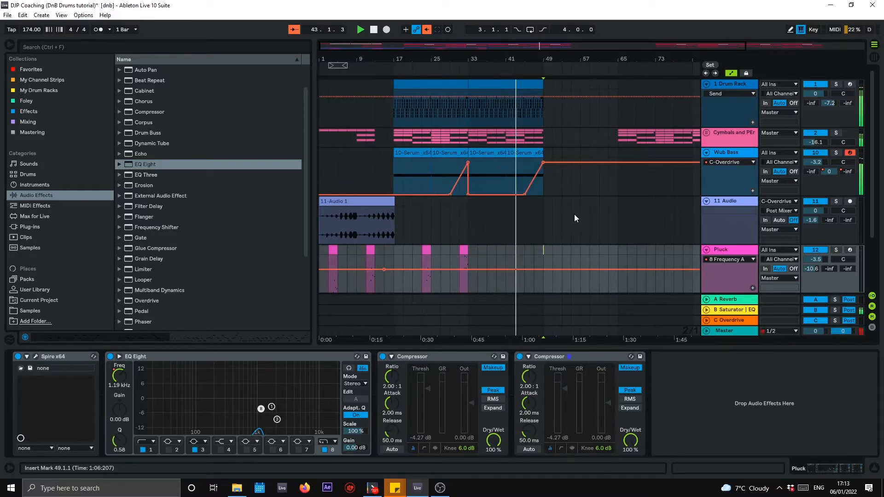
click(398, 167)
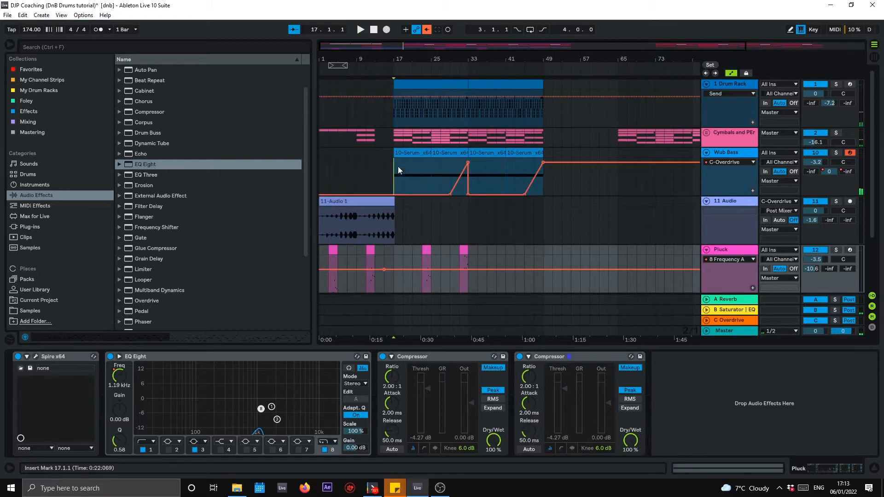
scroll(737, 217, down, 3)
scroll(724, 216, up, 3)
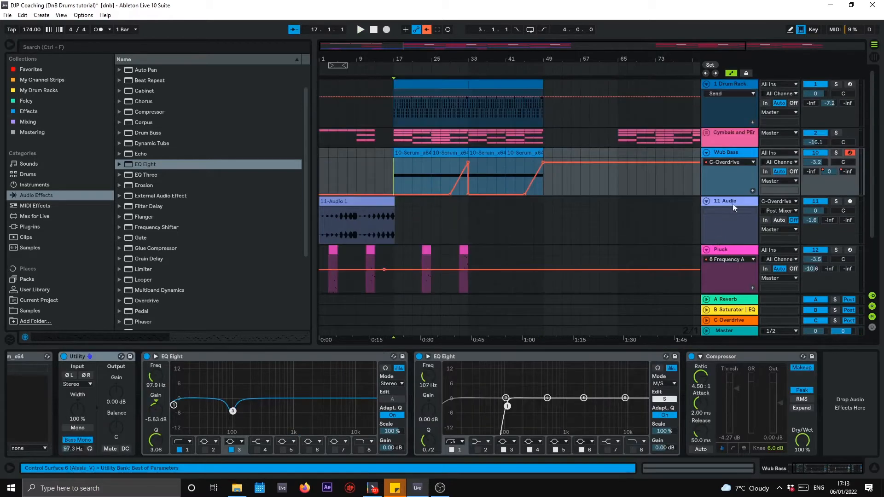
right_click(737, 158)
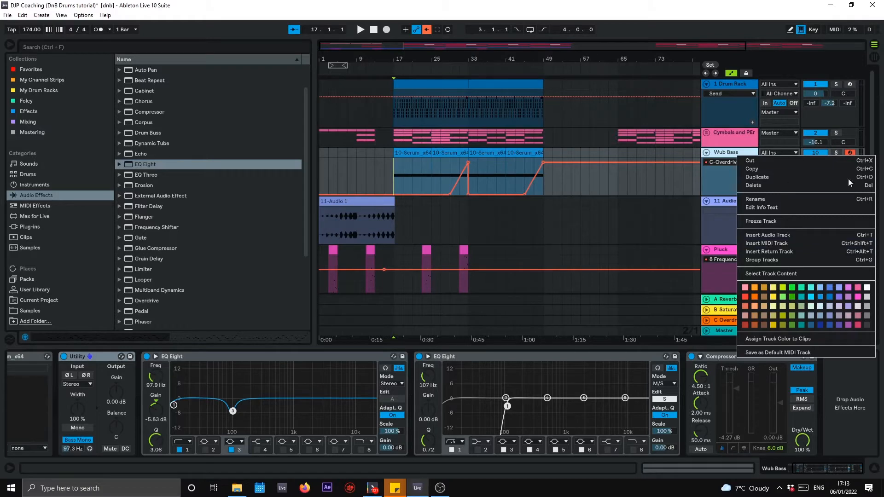
right_click(727, 153)
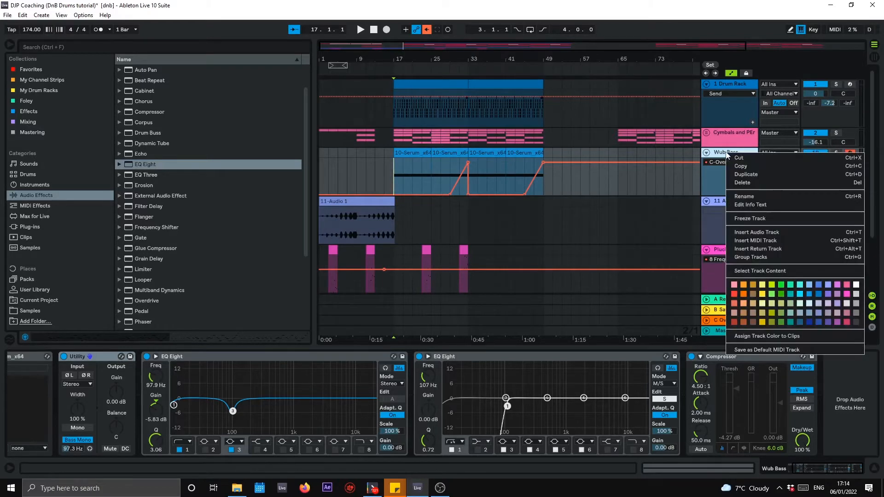
click(774, 240)
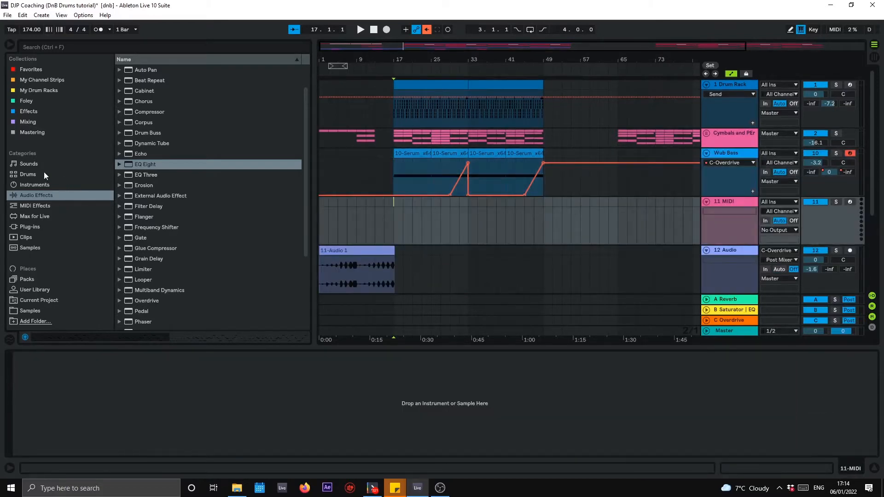
- Load the Nick the Lot Style Bass.als channel strip from My Channel Strips into the arrangement below Wub Bass
click(46, 80)
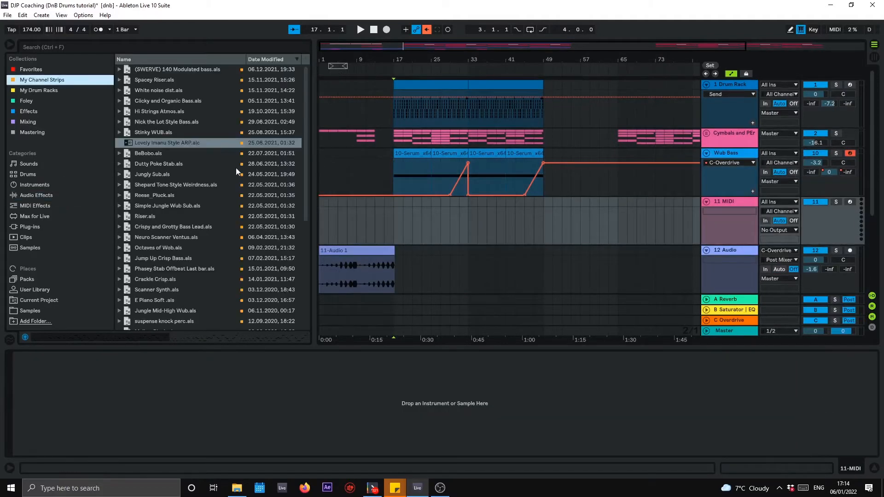
click(166, 91)
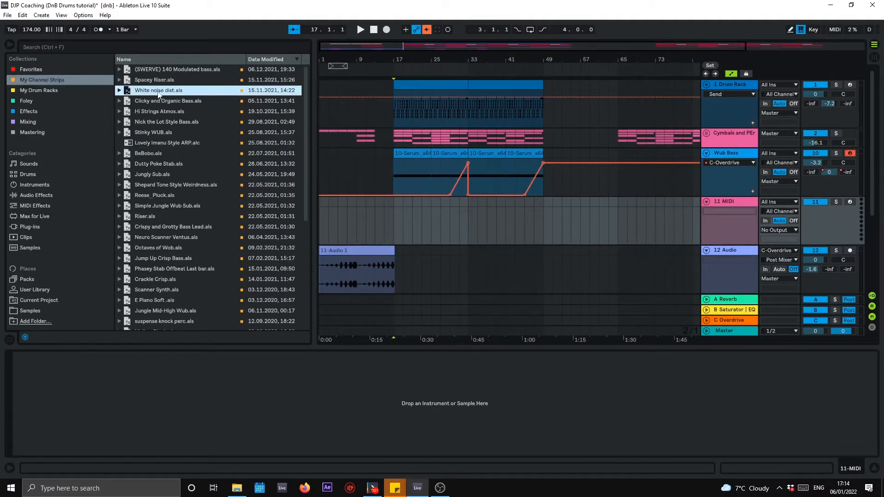
click(164, 102)
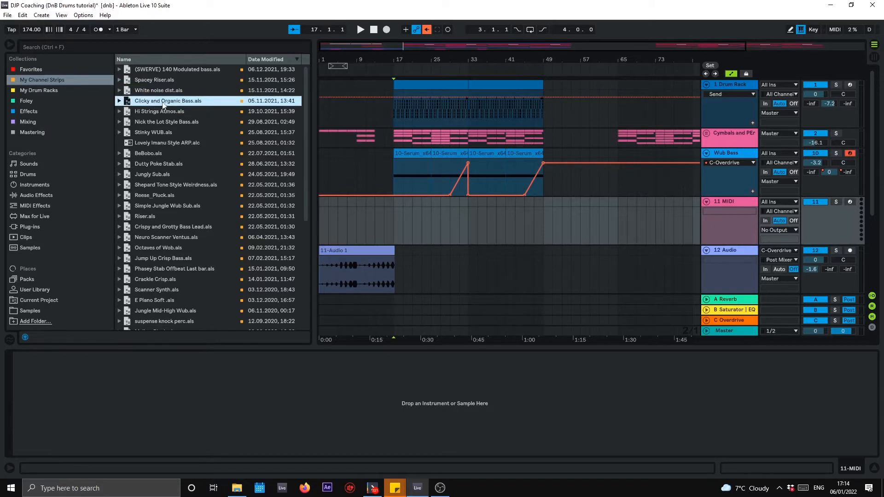
drag(168, 120, 731, 222)
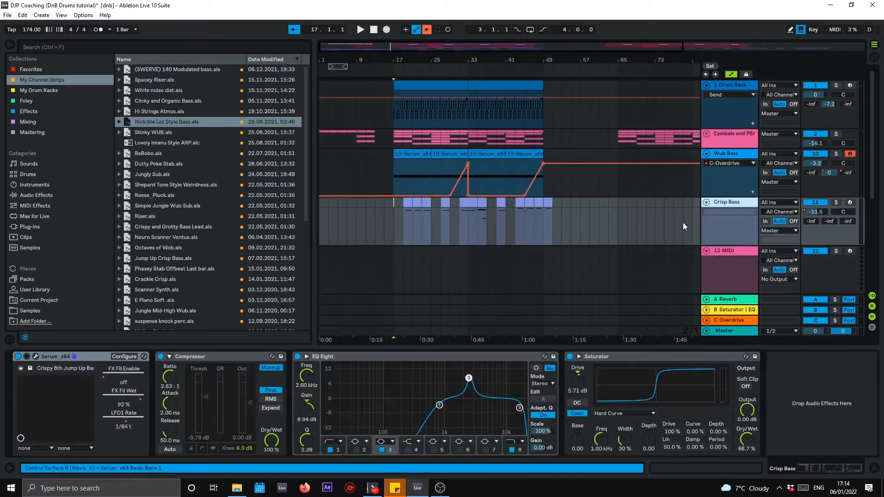
- Arm the Crisp Bass track and lower the computer keyboard's octave range to C1 to D2 for auditioning it
click(849, 204)
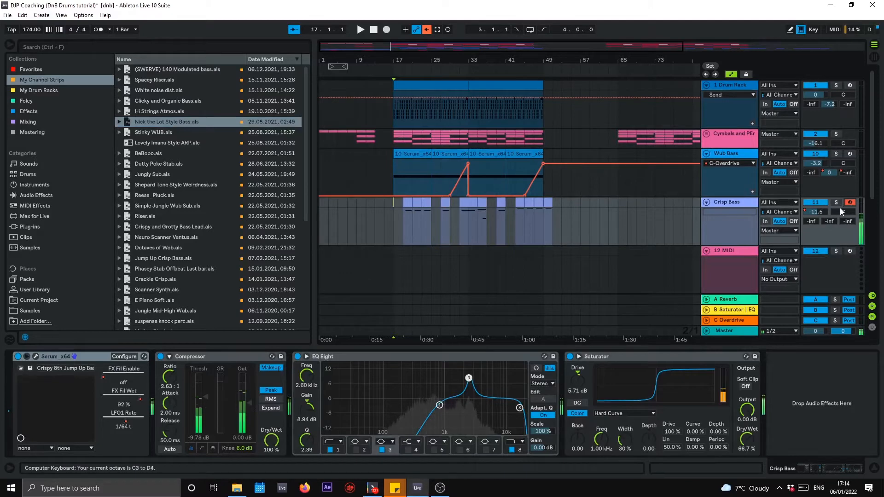
key(x)
key(z)
key(z)
key(z)
key(z)
- Solo Crisp Bass and audition its clips at bars 19 and 35
click(409, 203)
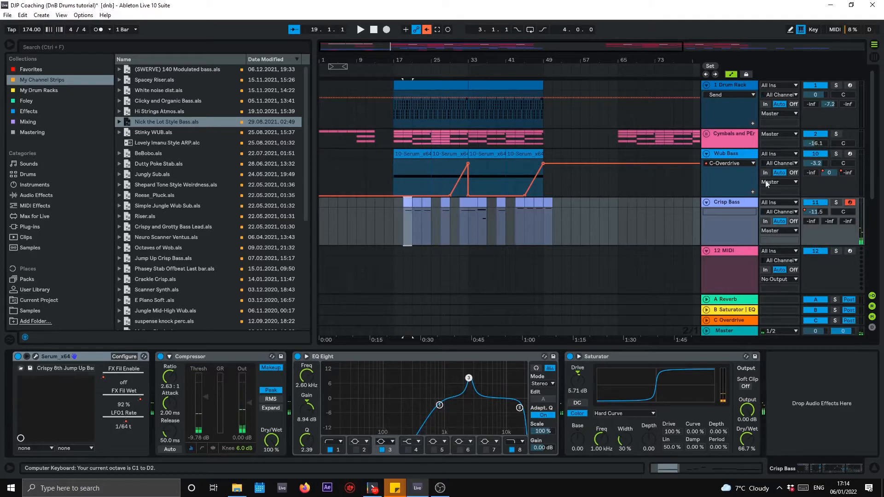
click(836, 202)
key(space)
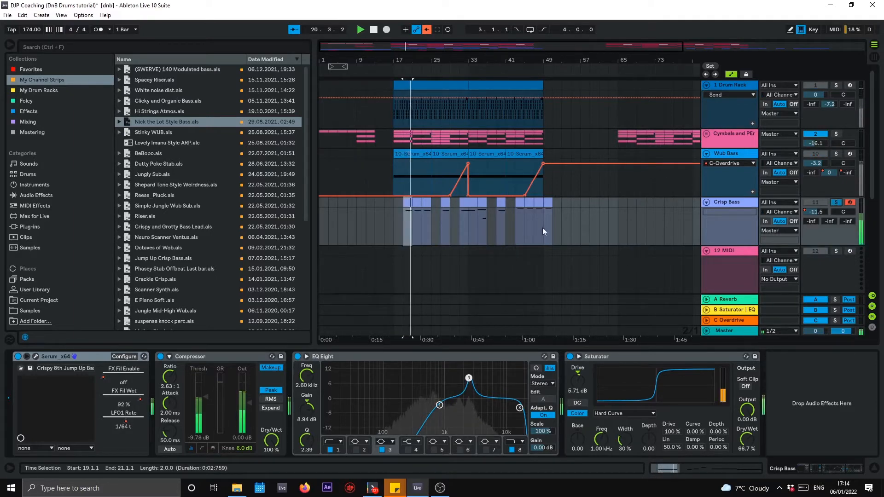
click(479, 203)
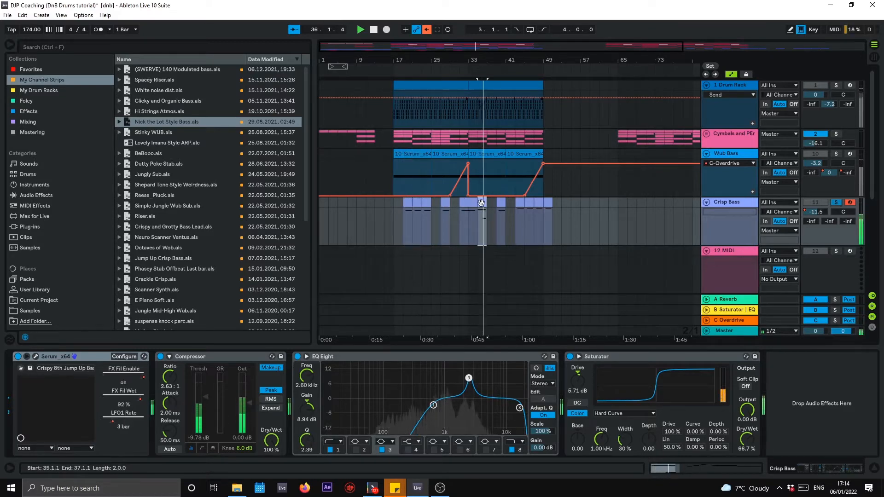
key(space)
- Show Crisp Bass's LFO1 Rate automation, set the rate to 8 bar t and audition the sound in octave C2 to D3
click(113, 423)
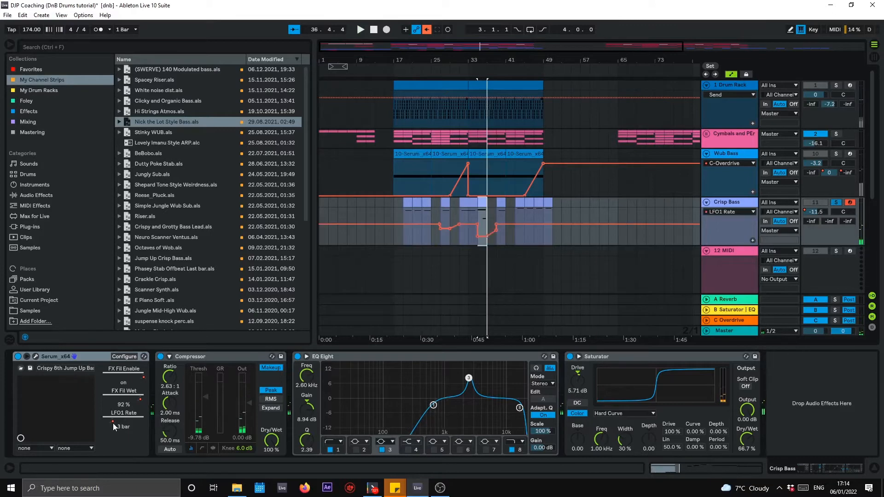
drag(112, 422, 108, 420)
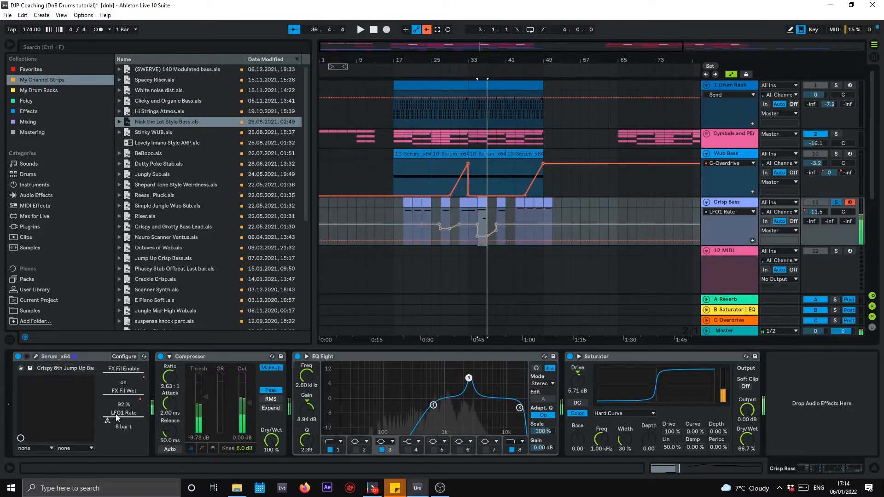
key(z)
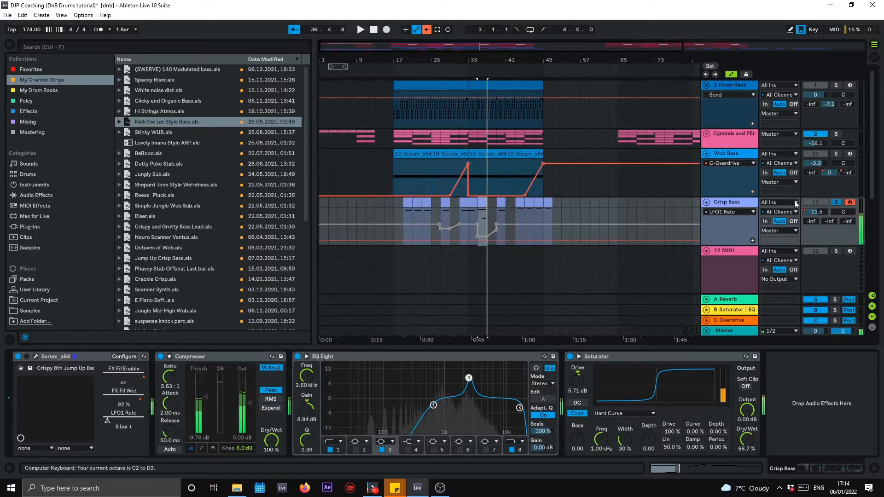
- Delete the Crisp Bass clips between bars 7 and 51 and play the full mix with the track unsoloed
drag(553, 225, 347, 225)
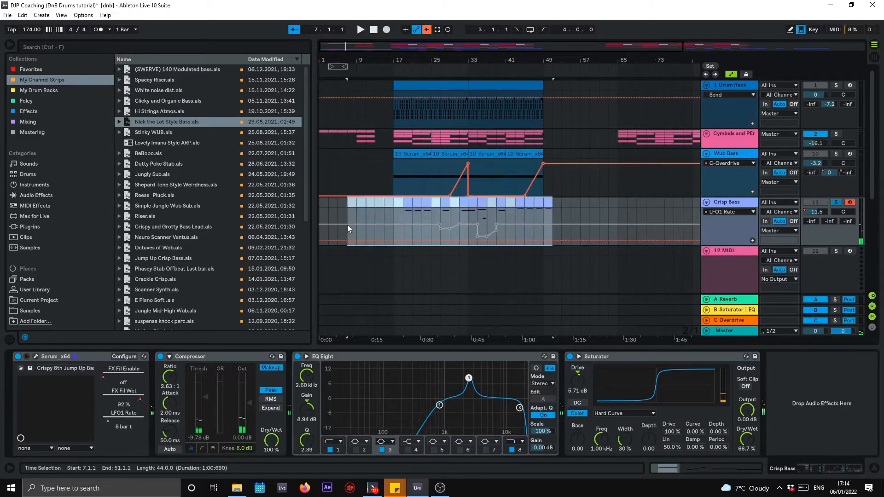
key(Delete)
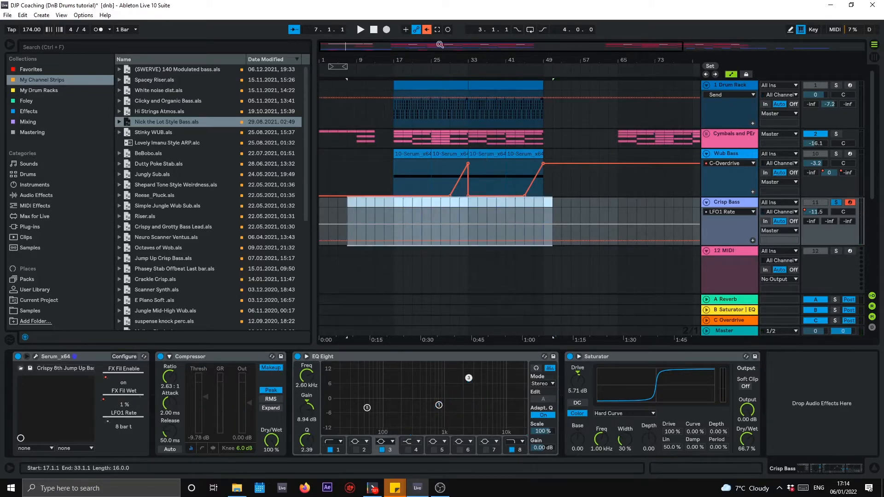
drag(440, 44, 378, 52)
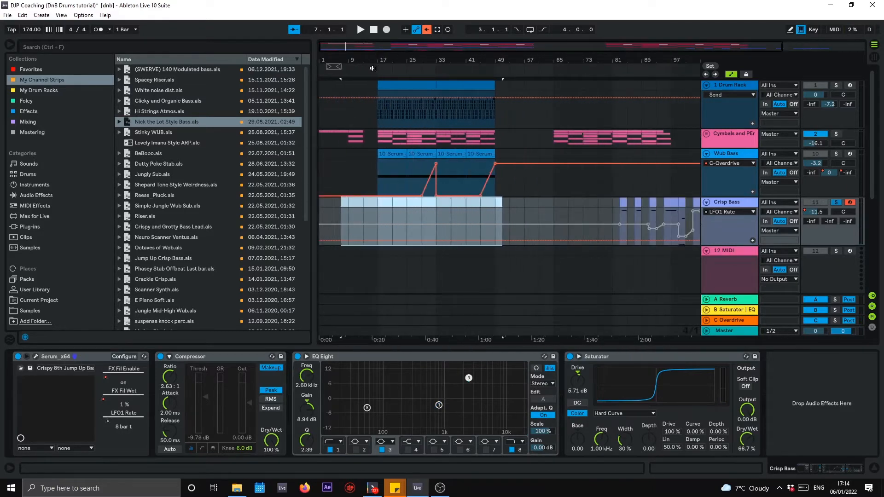
click(372, 68)
click(838, 203)
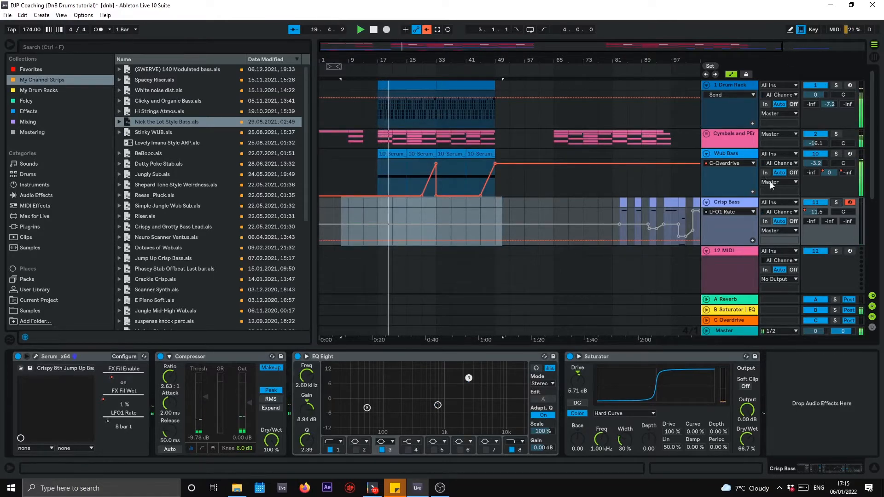
- Delete the automation of the band 8 frequency in Crisp Bass's EQ Eight while the mix plays
click(486, 194)
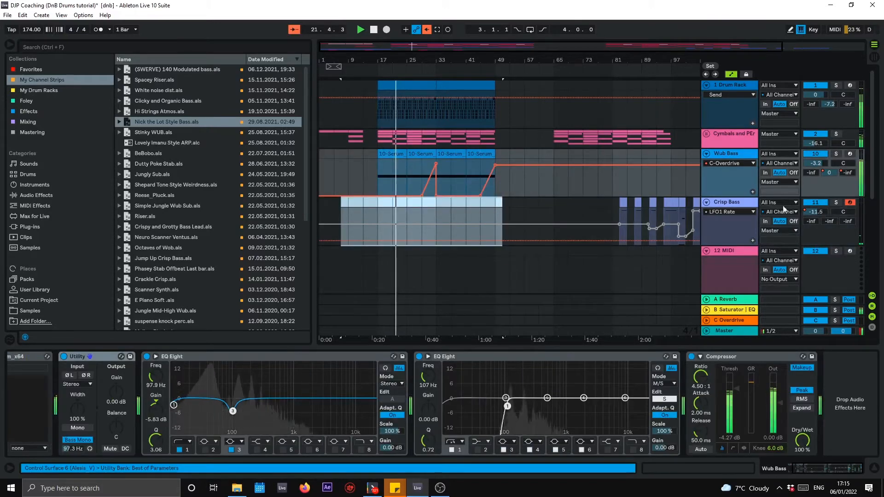
click(737, 206)
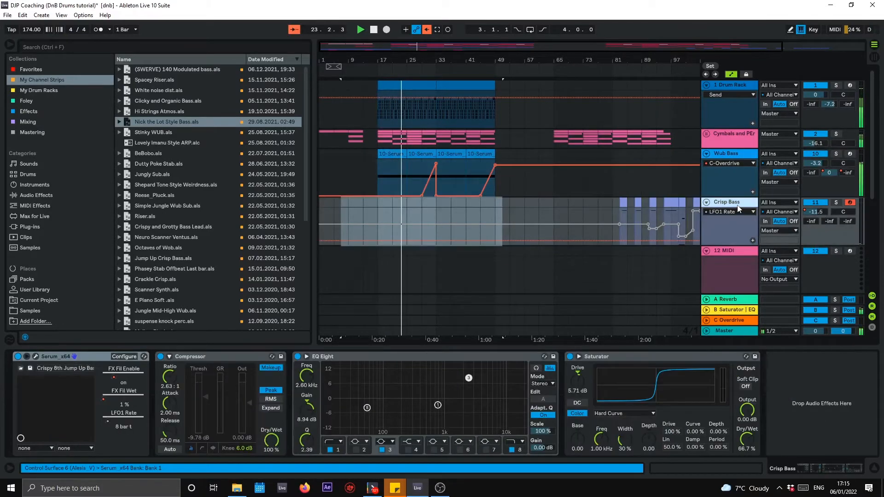
click(519, 450)
right_click(311, 372)
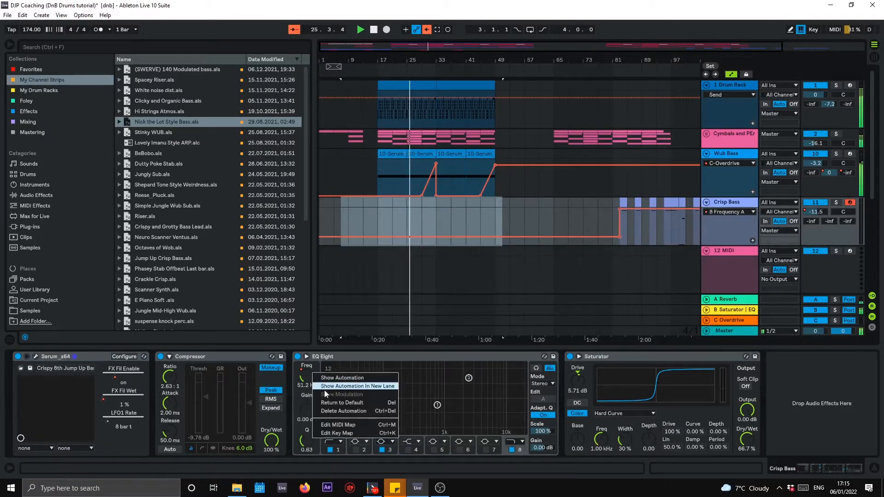
click(335, 411)
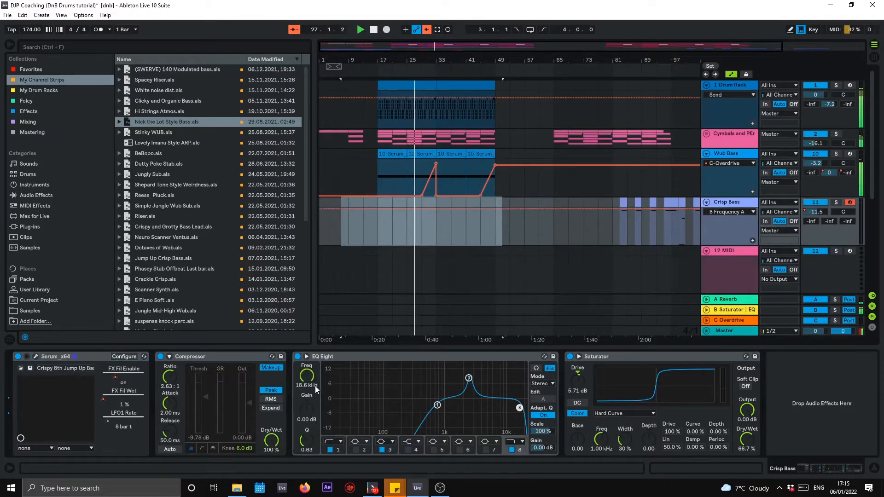
- Place the insert marker at bar 49 on Crisp Bass, stop playback and replay the mix from around bar 20
click(496, 222)
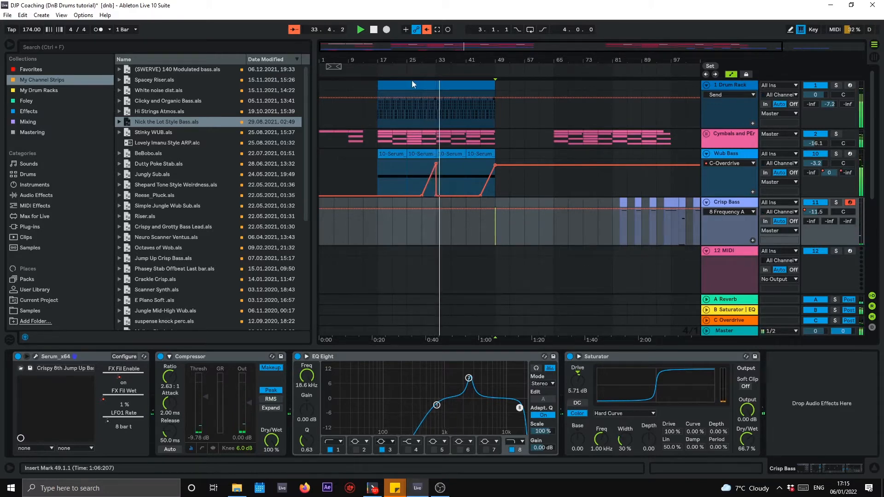
key(space)
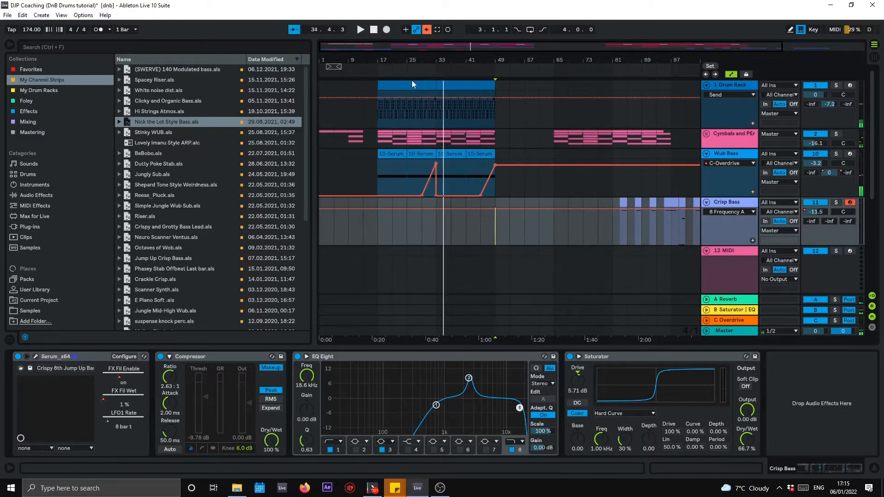
mouse_move(431, 49)
mouse_down()
mouse_move(471, 50)
mouse_move(424, 37)
mouse_move(426, 49)
mouse_up()
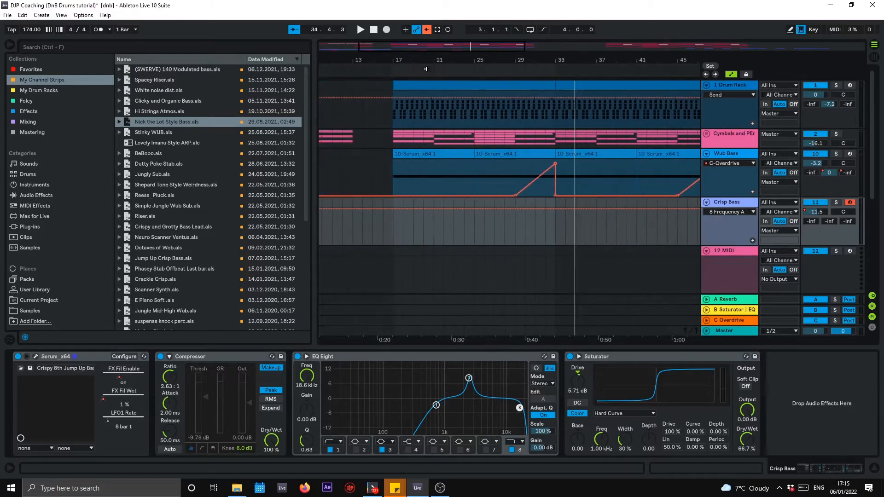
click(428, 73)
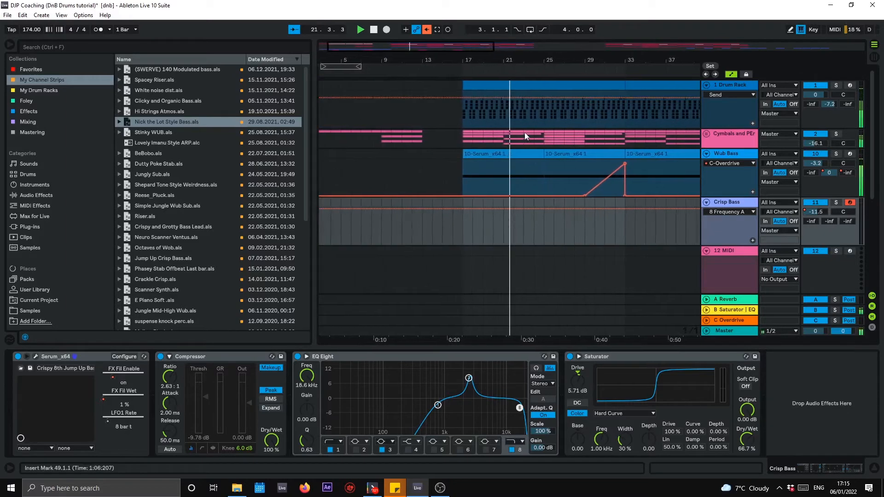
- Stop playback and replay the mix from the Wub Bass clip at bar 17
key(space)
click(473, 159)
click(469, 152)
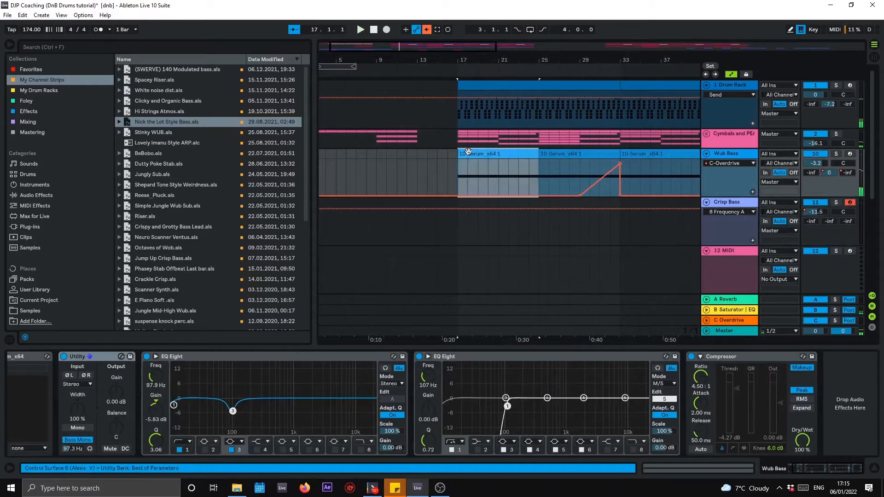
key(space)
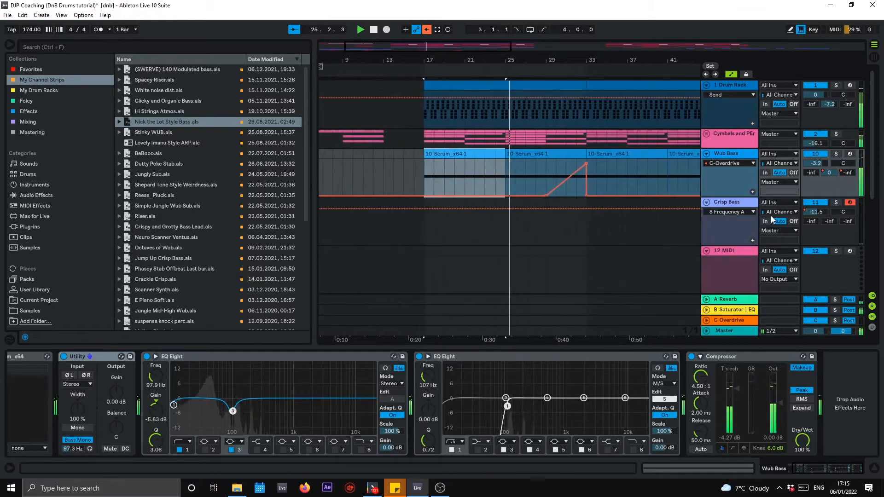
- Create an empty one-bar MIDI clip at bar 24 on Crisp Bass
click(502, 225)
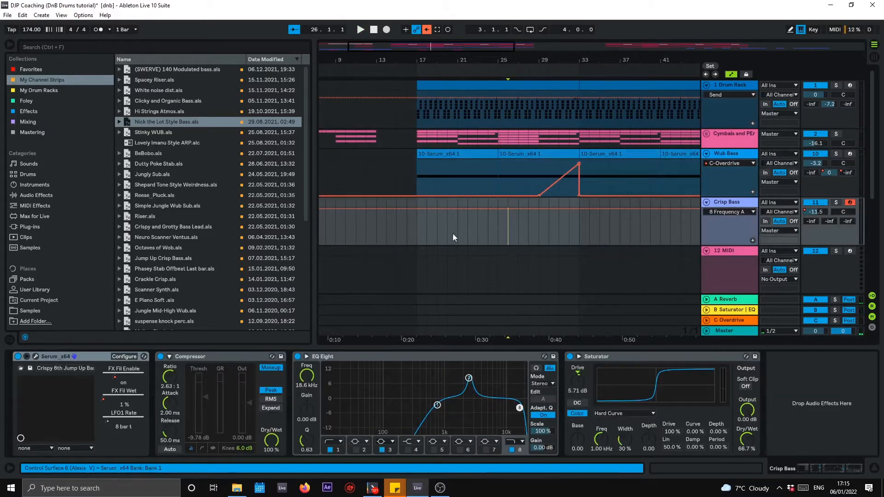
drag(488, 214, 494, 205)
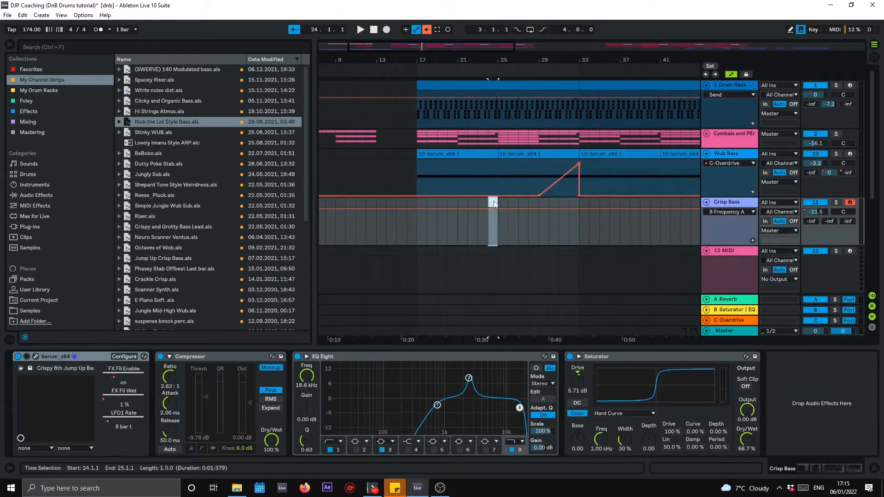
key(ctrl+shift+m)
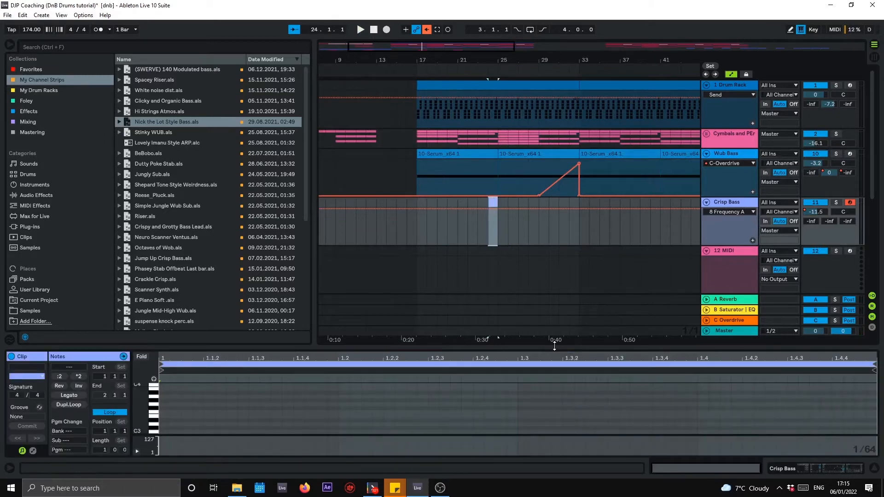
- Draw an F2 note from 1.2 to 1.4.3 in the new Crisp Bass clip
drag(559, 158, 559, 156)
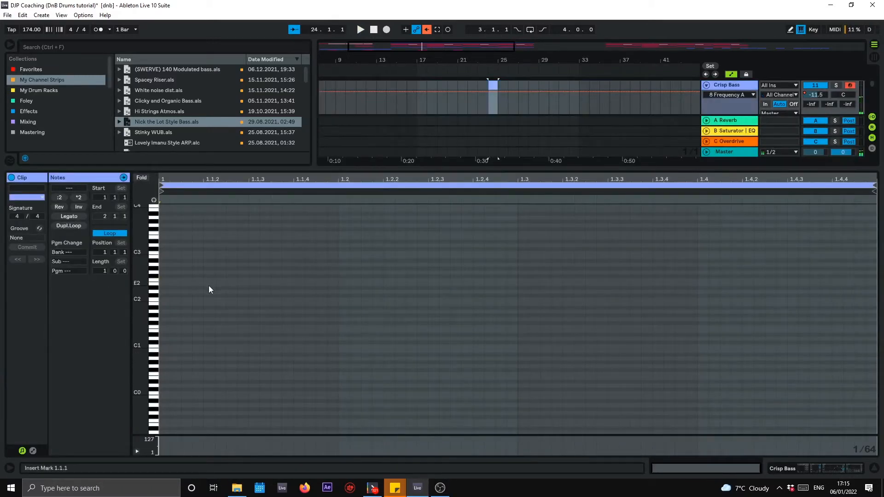
double_click(340, 279)
drag(348, 280, 789, 295)
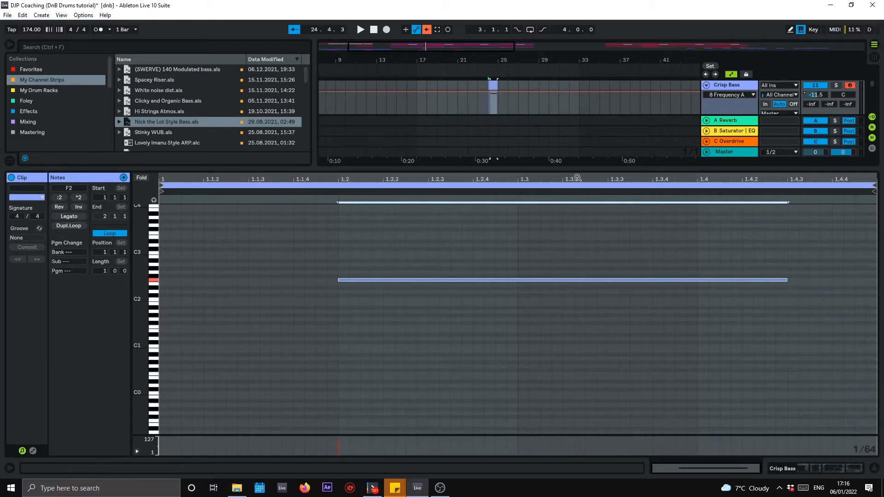
drag(563, 168, 564, 257)
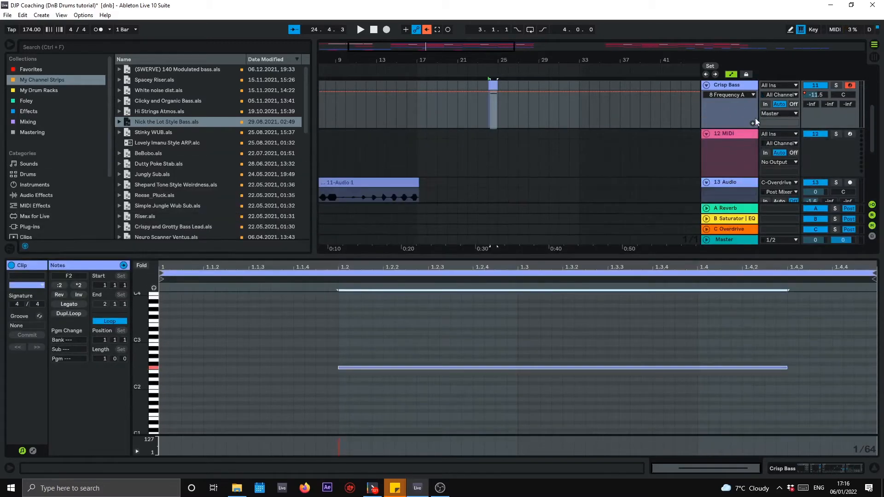
click(553, 107)
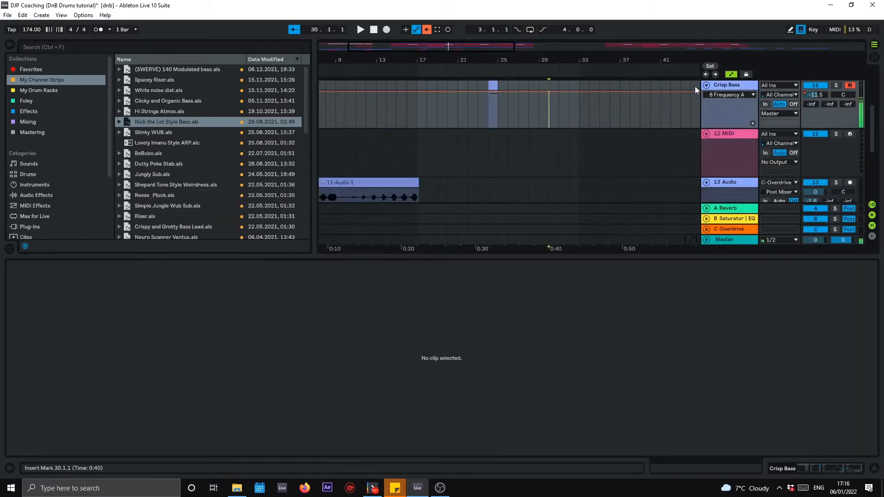
double_click(727, 85)
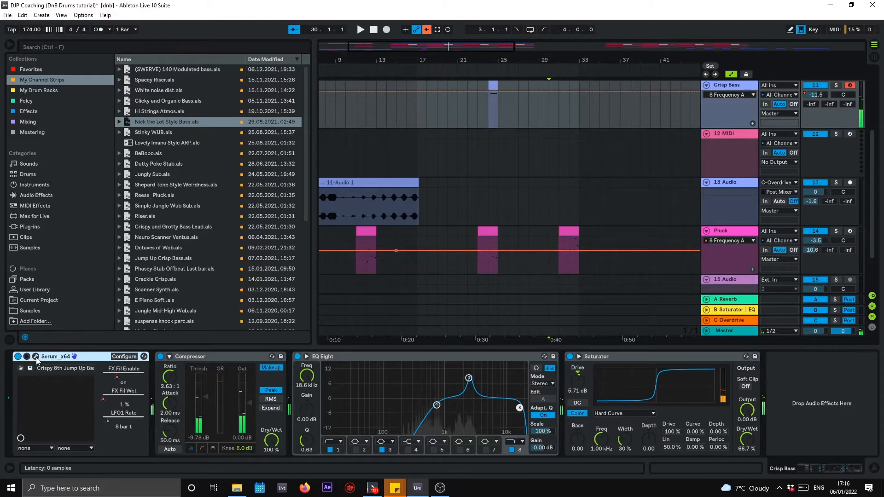
click(36, 357)
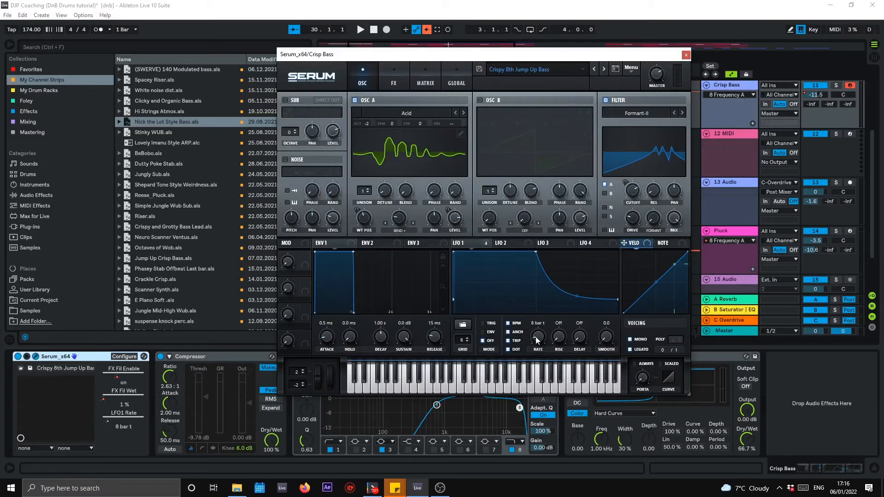
click(686, 55)
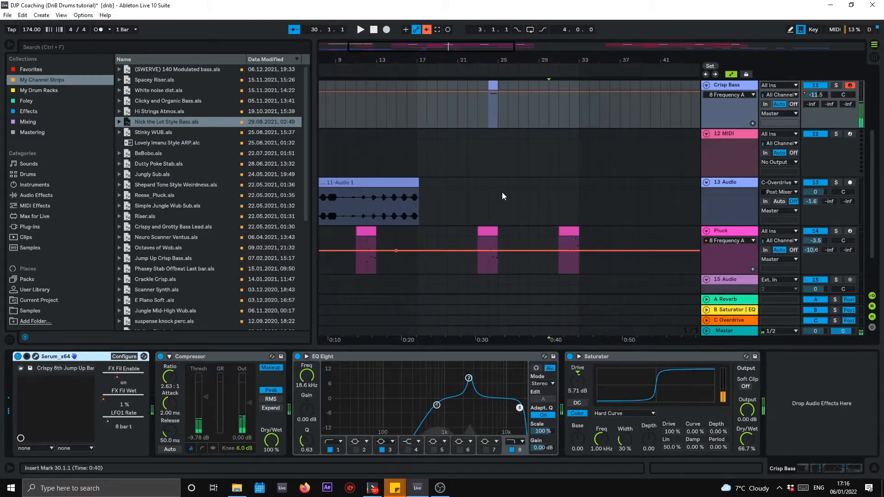
- Try Crisp Bass's LFO1 Rate at 24 bar and return it to 8 bar t
click(493, 157)
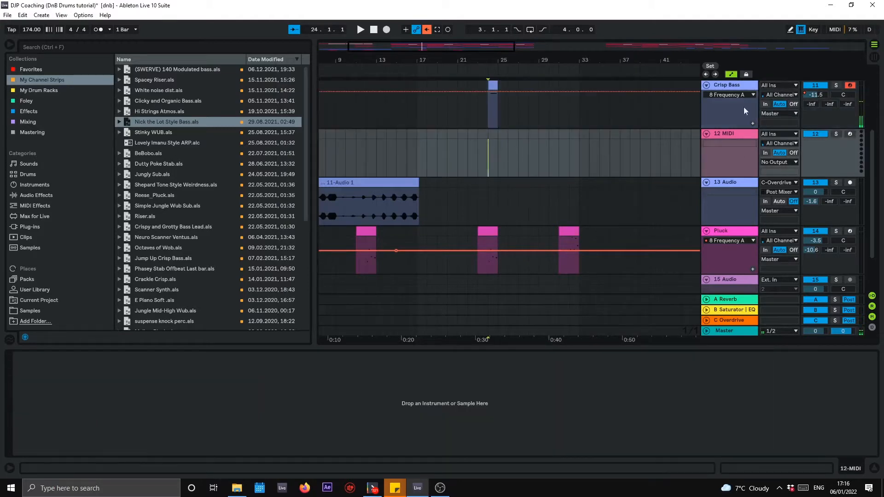
click(736, 88)
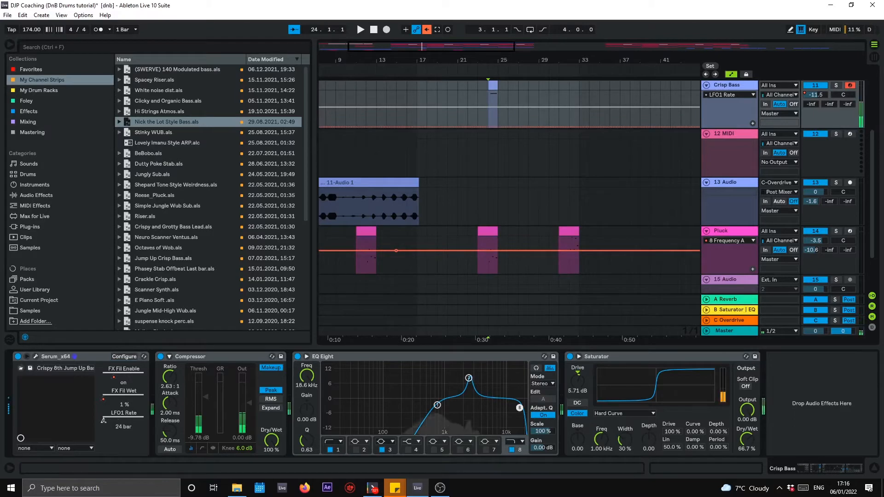
drag(117, 420, 107, 421)
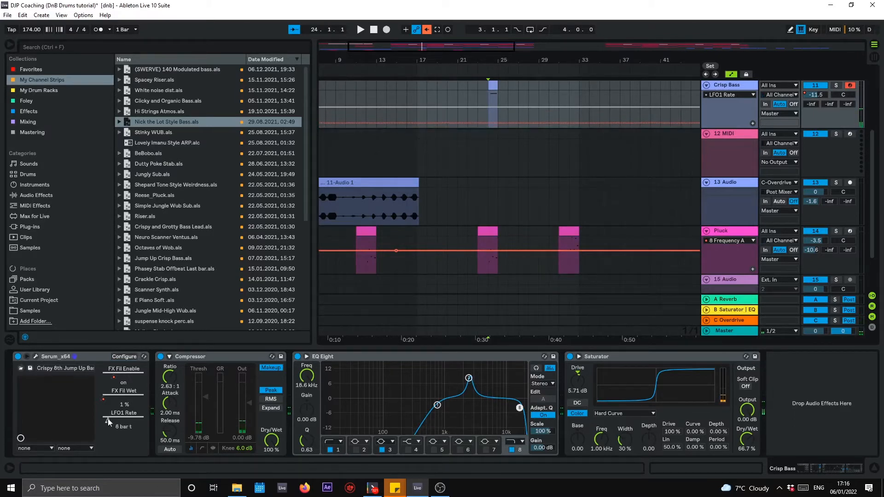
- In Crisp Bass's Serum, move LFO 1's peak point to the start of the cycle and lower it to about two-thirds height
click(36, 357)
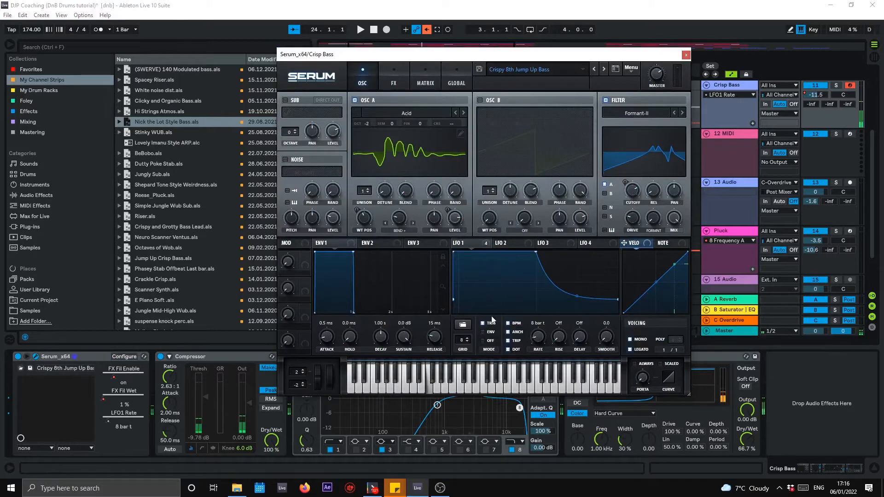
drag(537, 253, 417, 249)
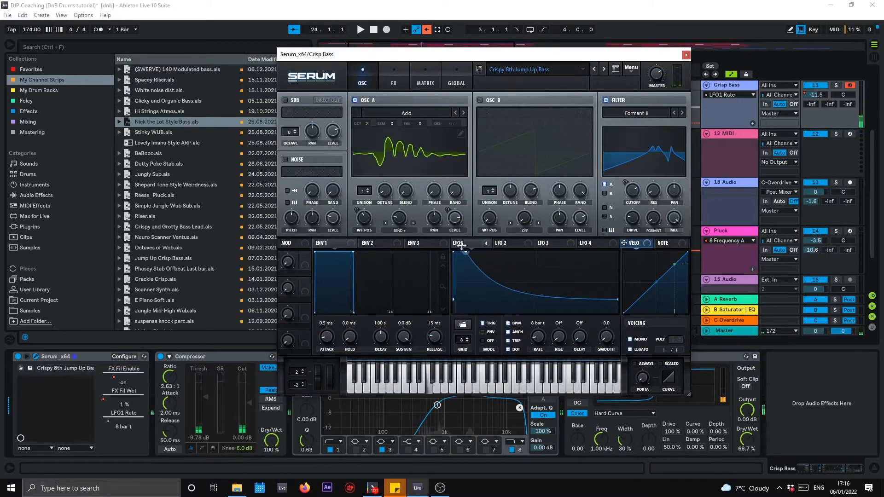
drag(454, 252, 444, 272)
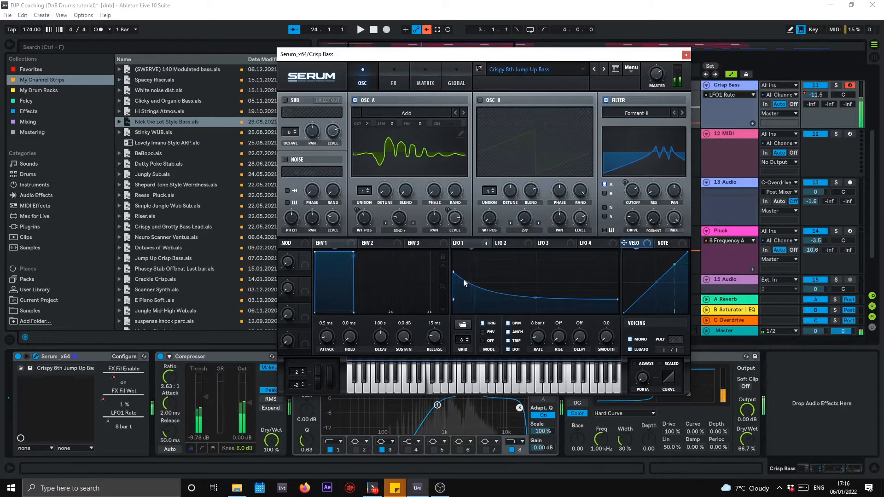
- Add a point about a third along LFO 1, lower it and the end point to zero, and audition the sound
double_click(510, 299)
drag(509, 298, 511, 319)
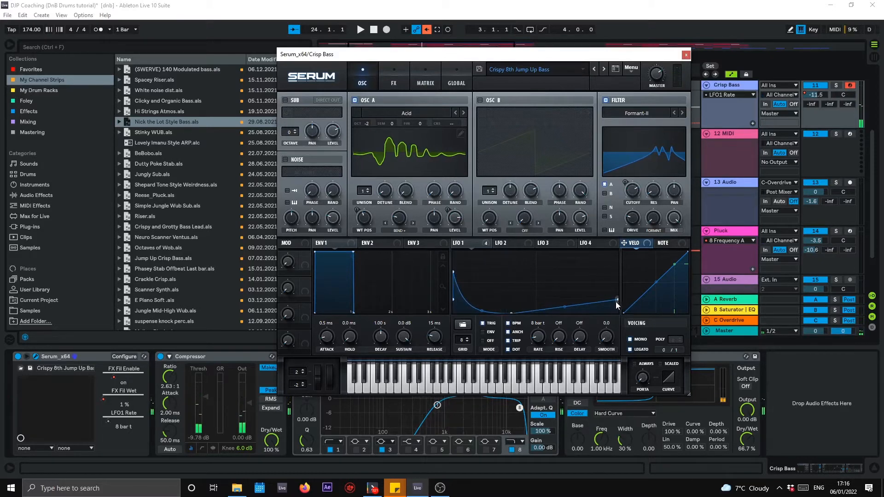
drag(619, 299, 617, 313)
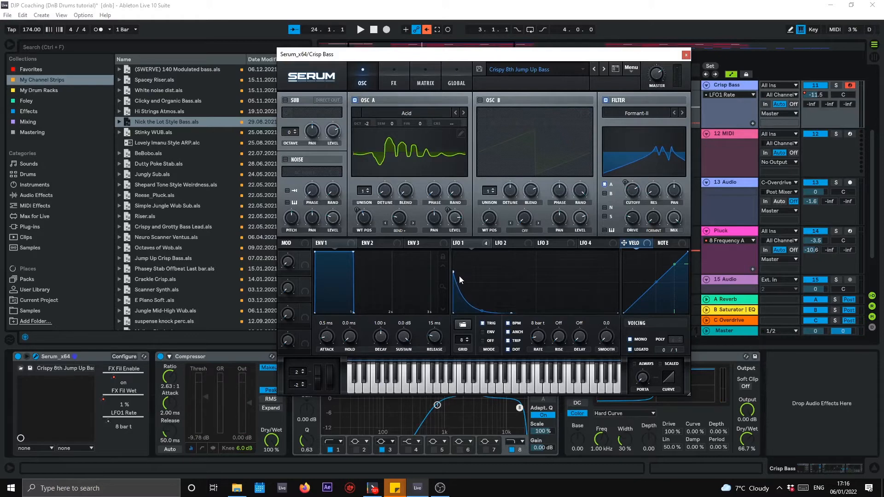
key(f)
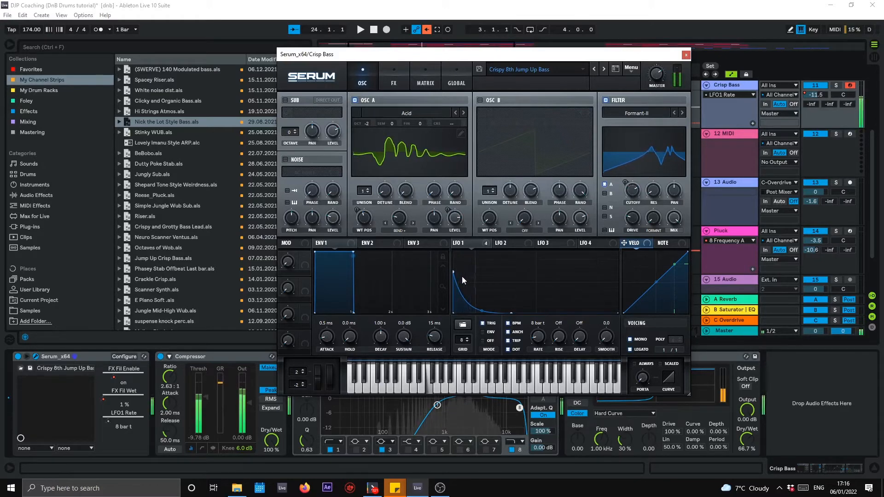
click(686, 56)
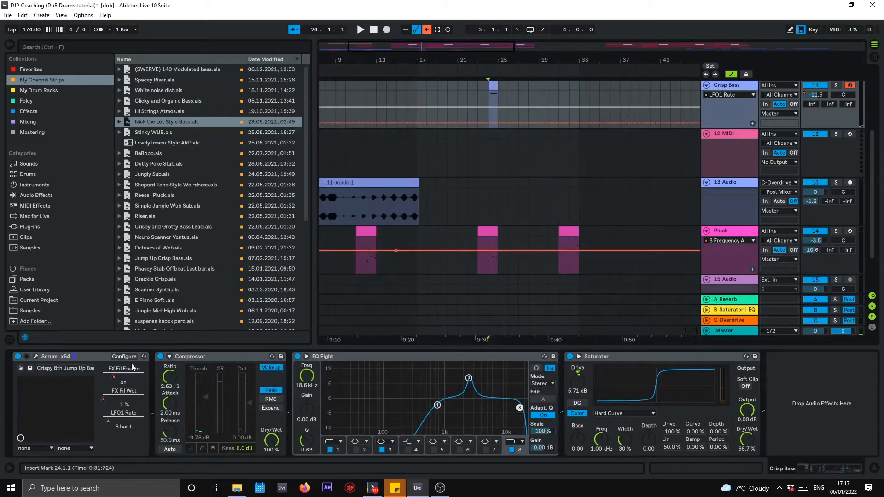
- Soften LFO 1's opening decay curve in Serum and set its start point to about 70% height
click(36, 357)
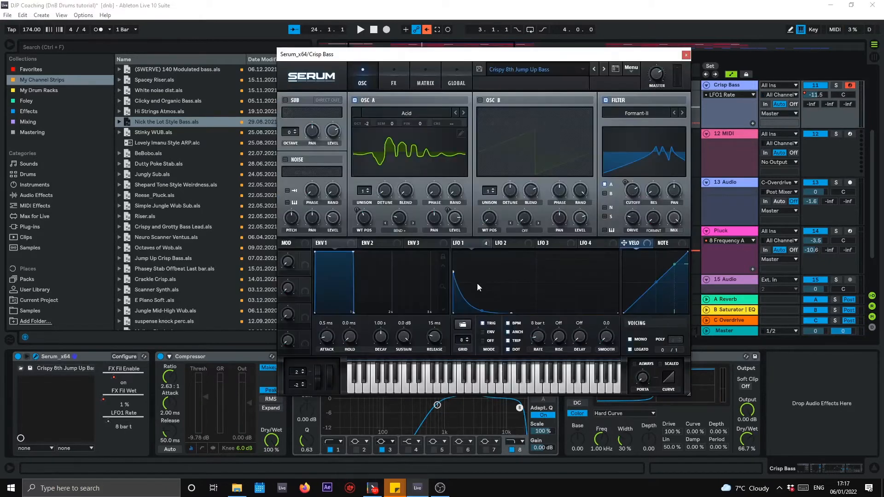
drag(454, 273, 511, 275)
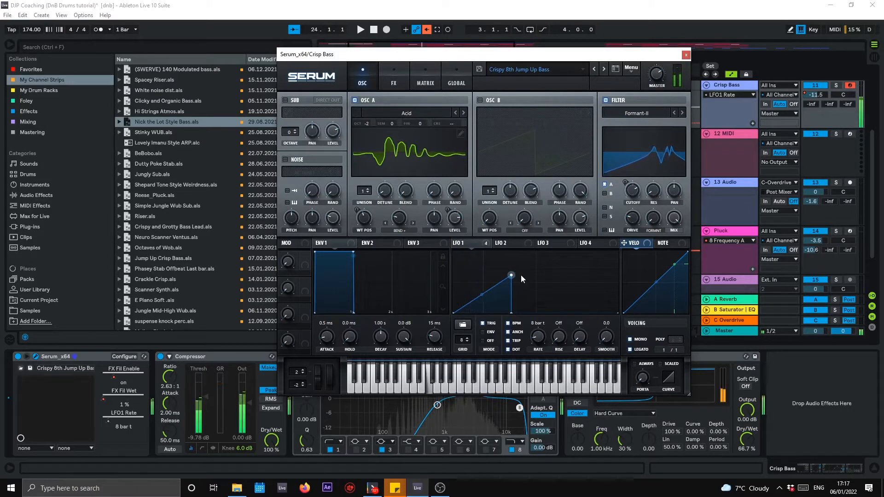
drag(521, 275, 445, 252)
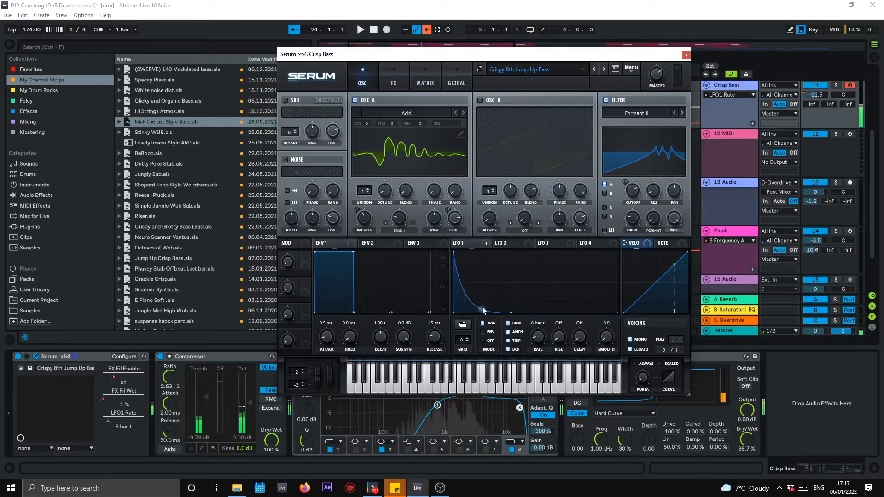
drag(482, 307, 483, 292)
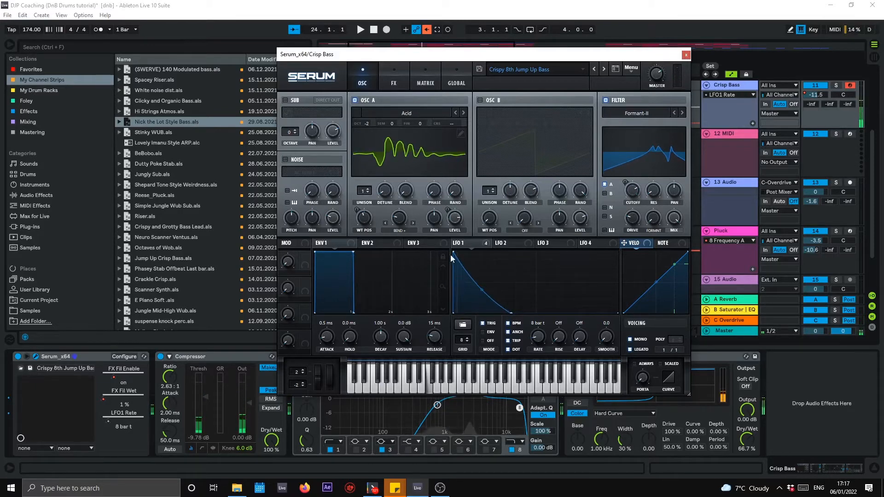
drag(453, 256, 452, 272)
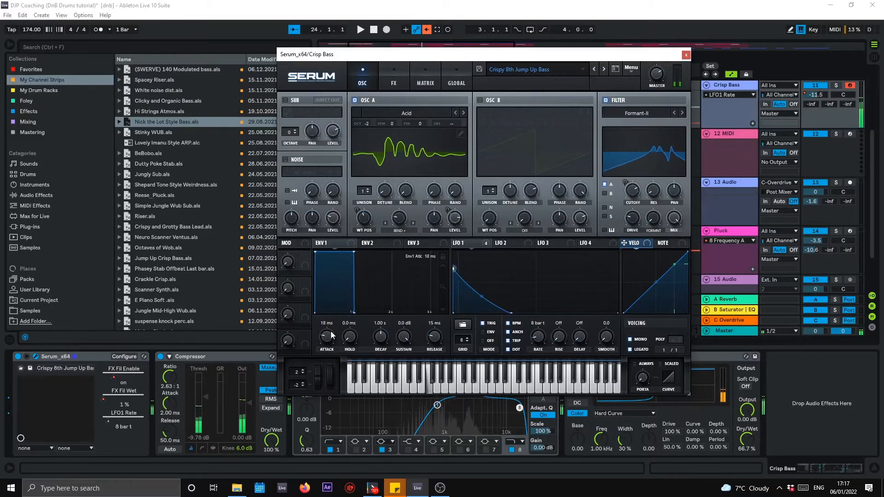
- Set Envelope 1's attack to 52 ms and release to 48 ms, and shorten LFO 1's decay to about a fifth of the cycle
drag(332, 338, 333, 330)
drag(434, 338, 437, 330)
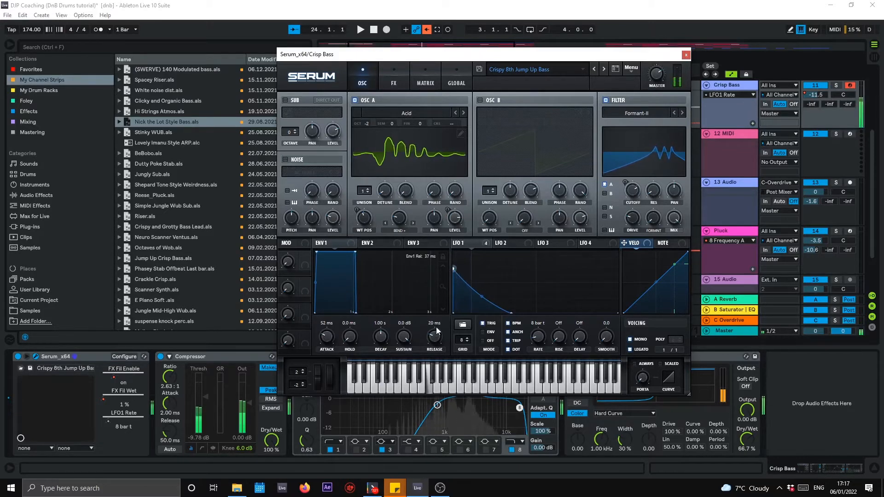
drag(511, 312, 486, 313)
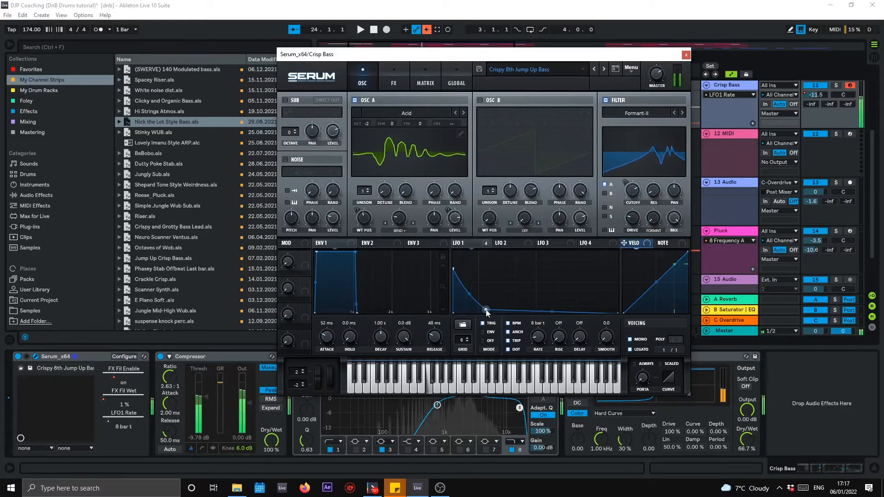
drag(485, 310, 484, 313)
click(686, 55)
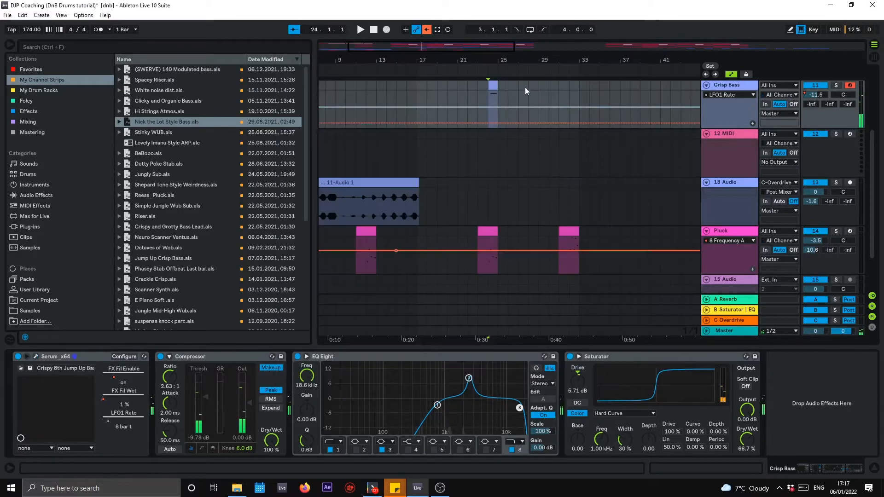
- Open the Crisp Bass clip at bar 24 and play its F2 note in the mix
double_click(493, 86)
key(space)
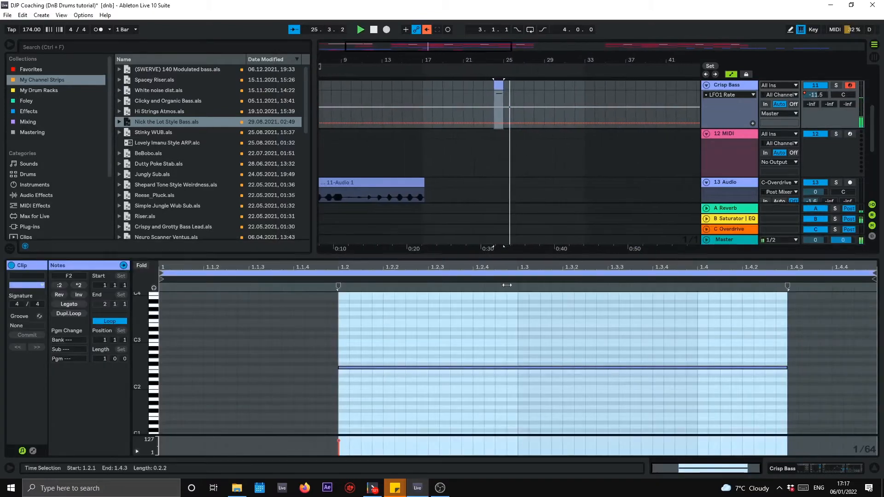
click(461, 349)
key(space)
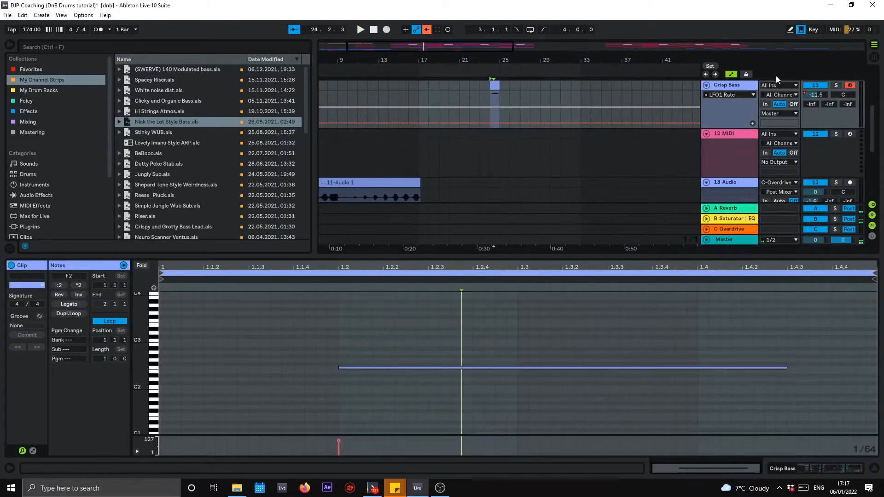
- Move LFO 1's decay point in Crisp Bass's Serum slightly earlier and up to about half height, and replay the mix
key(shift+Tab)
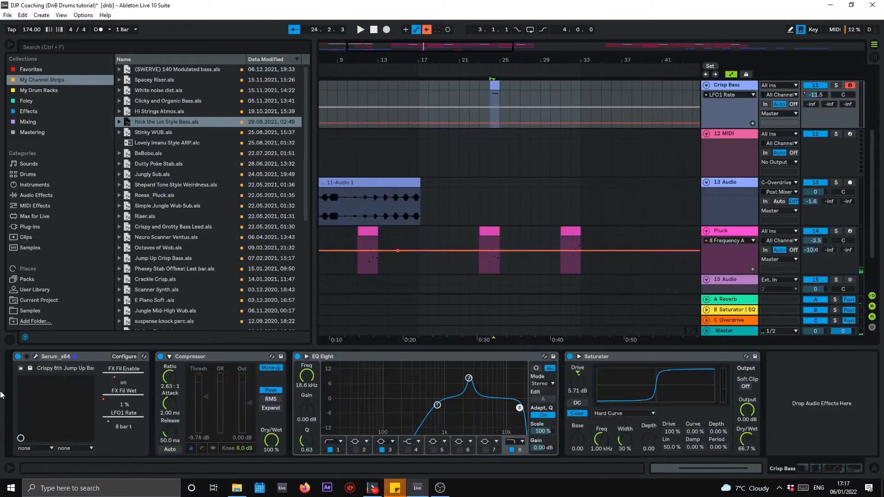
click(35, 357)
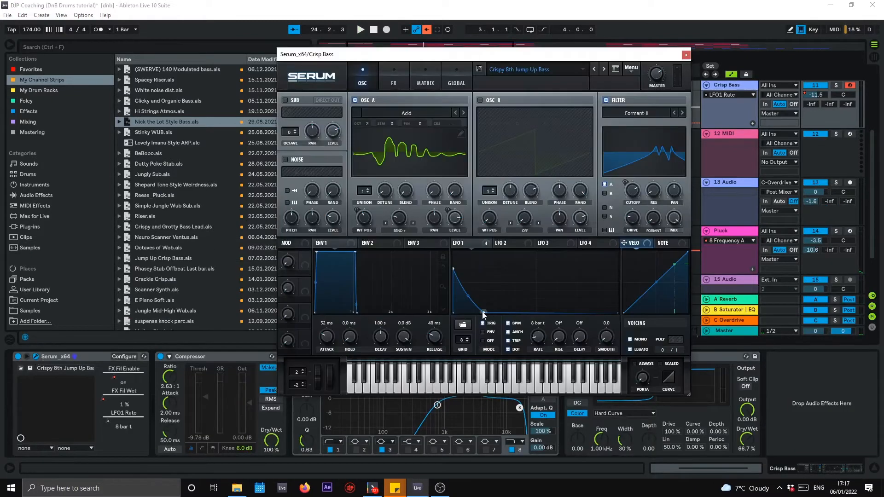
drag(483, 313, 473, 283)
key(space)
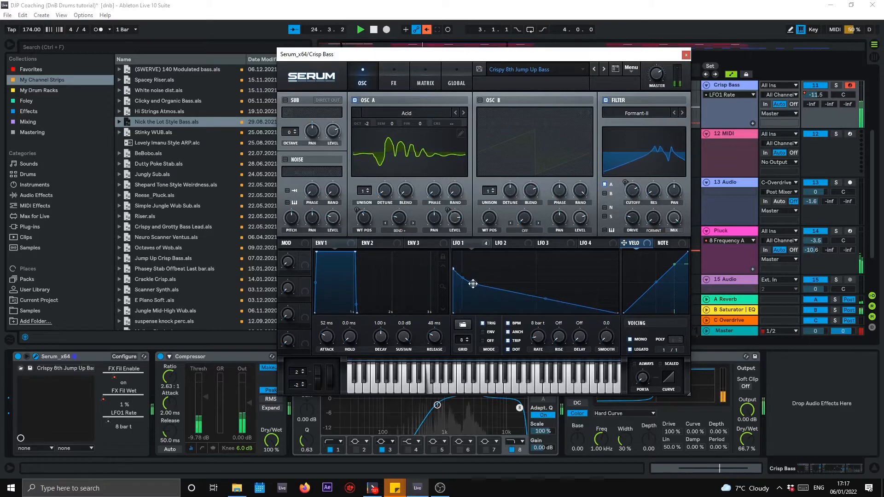
- Close Serum, set the Crisp Bass compressor's threshold to -5.37 dB, and duplicate that compressor in the device chain
click(686, 55)
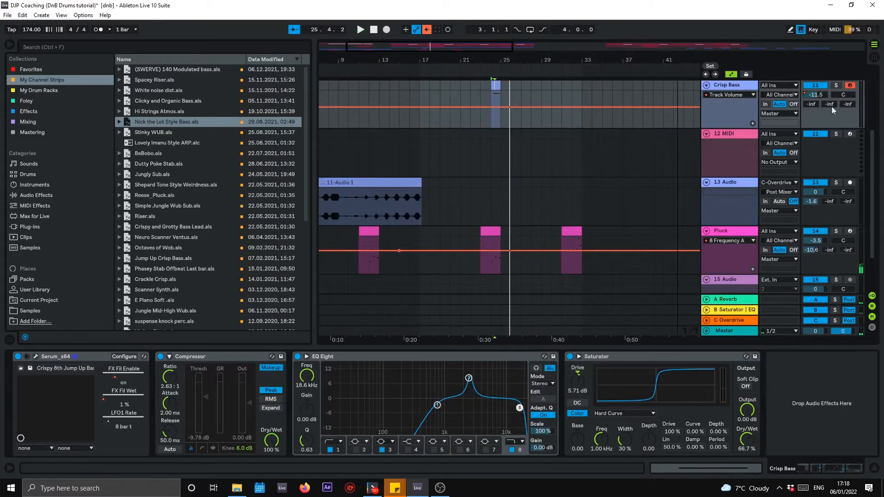
scroll(529, 226, down, 5)
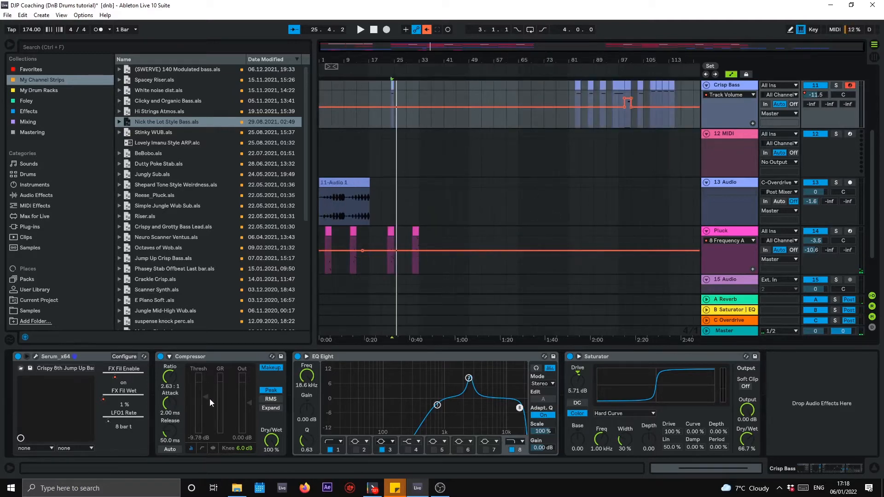
drag(209, 403, 209, 395)
click(209, 357)
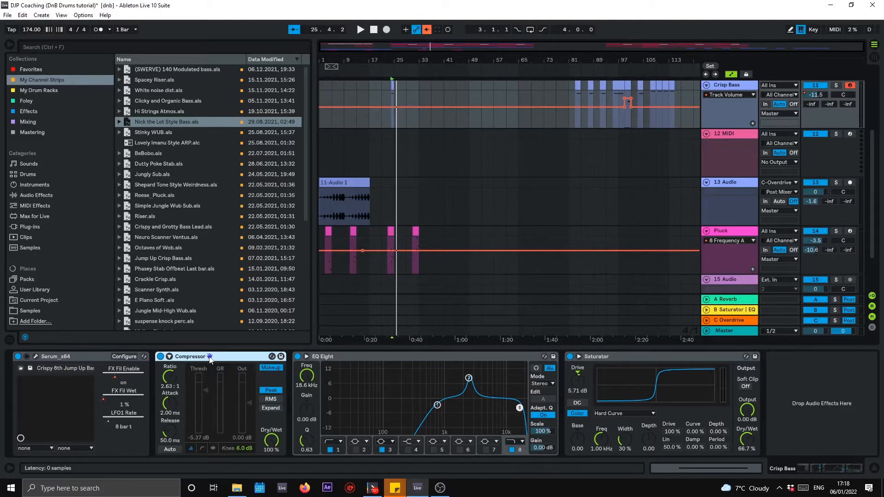
key(ctrl+d)
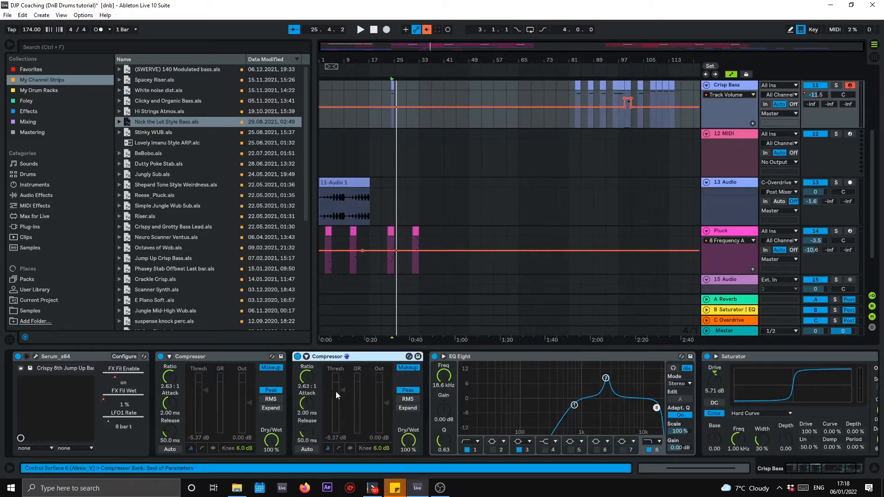
- Examine the arrangement around the Crisp Bass clip at bar 24 alongside the drum and Wub Bass tracks
click(876, 465)
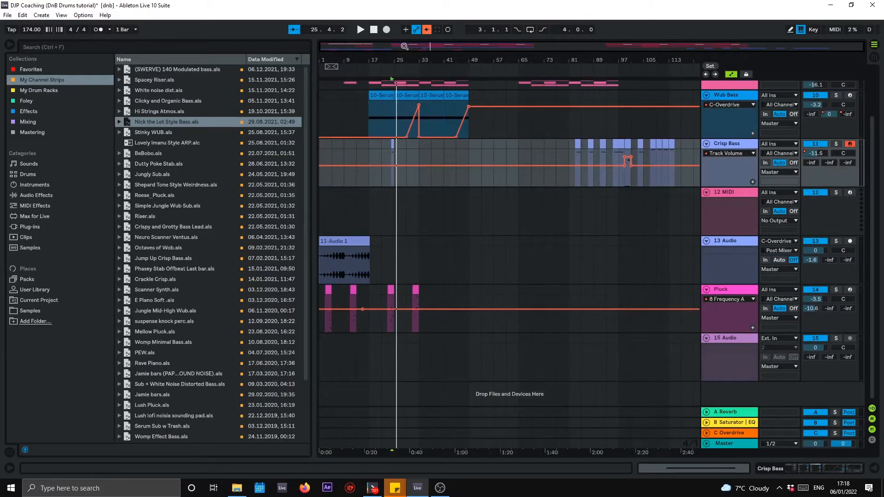
drag(404, 46, 403, 47)
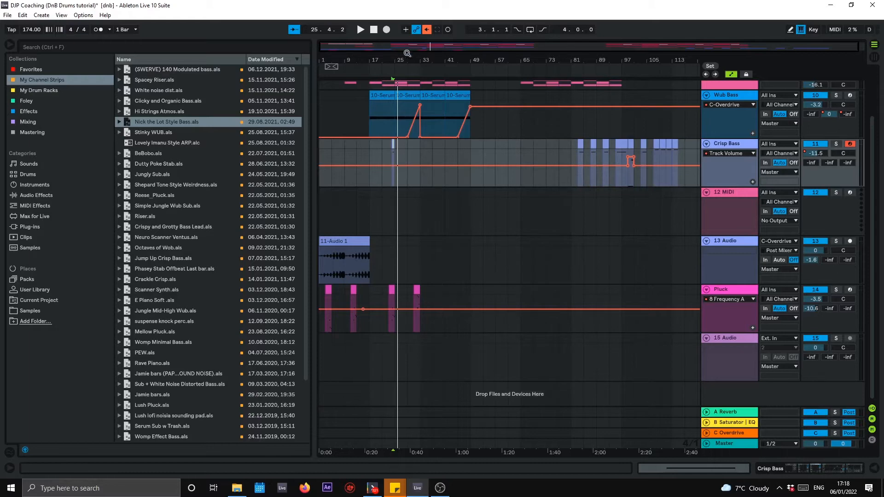
mouse_move(388, 60)
mouse_down()
mouse_move(388, 88)
mouse_move(318, 86)
mouse_move(587, 84)
mouse_up()
click(609, 148)
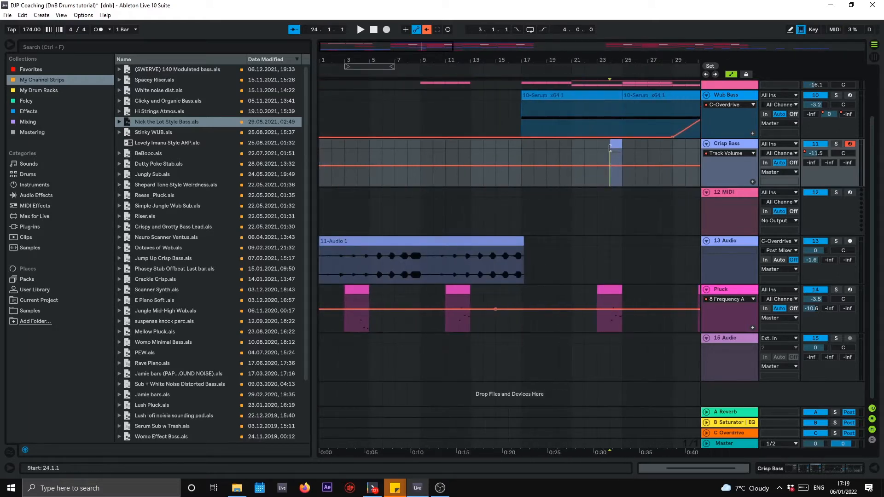
drag(609, 148, 622, 148)
mouse_move(435, 52)
mouse_down()
mouse_move(386, 44)
mouse_move(424, 44)
mouse_up()
scroll(450, 160, up, 2)
scroll(450, 160, up, 1)
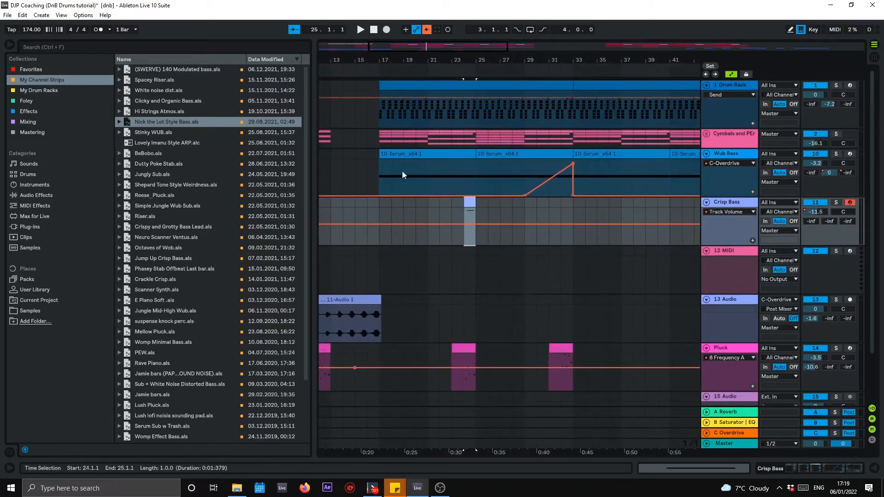
click(377, 139)
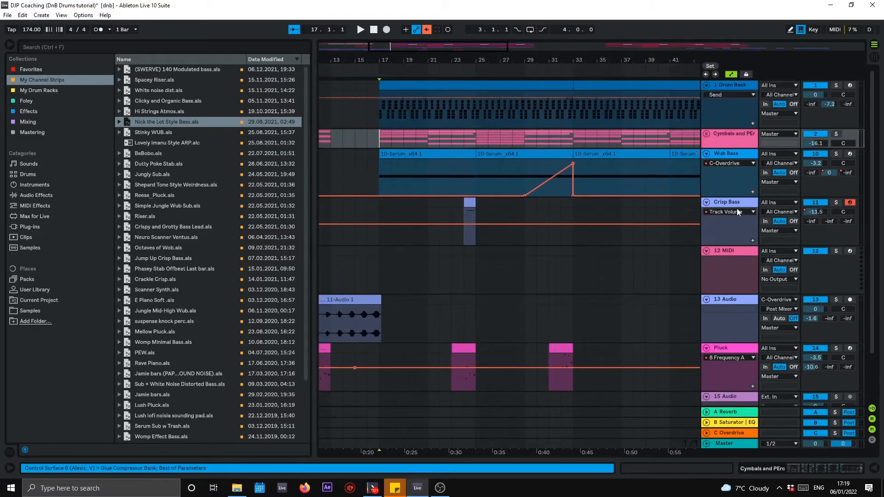
click(463, 209)
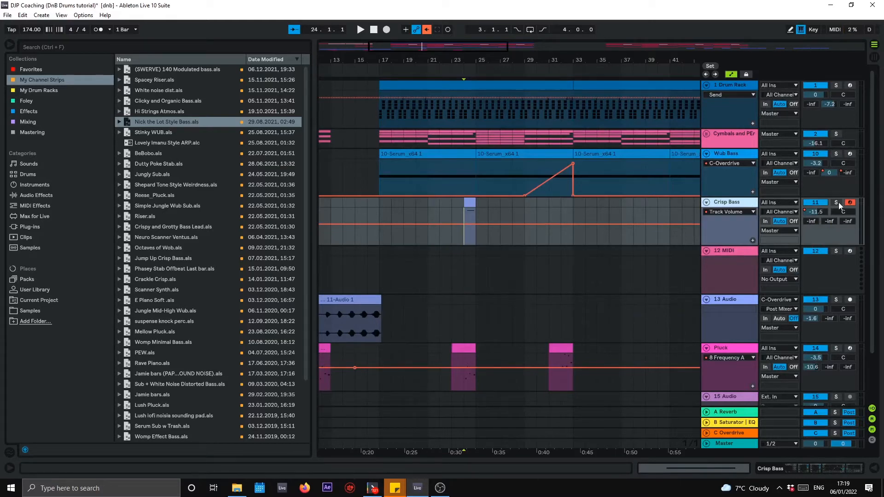
double_click(737, 203)
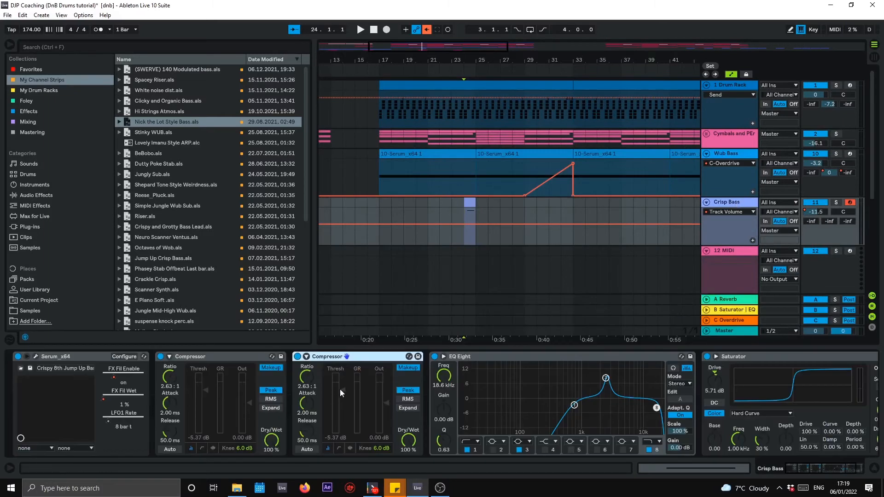
click(339, 388)
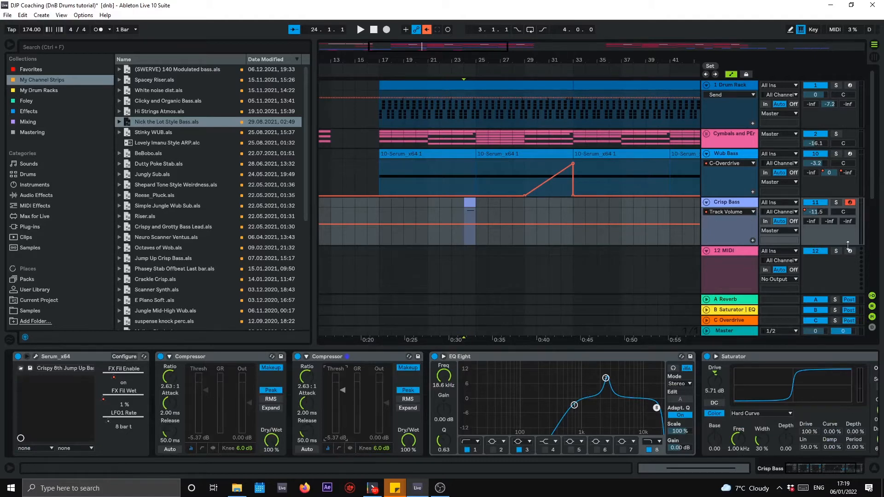
click(472, 207)
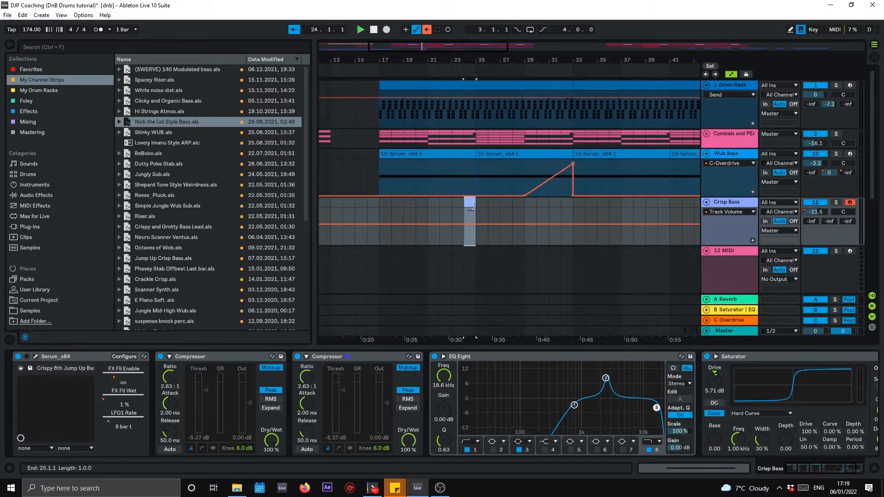
key(space)
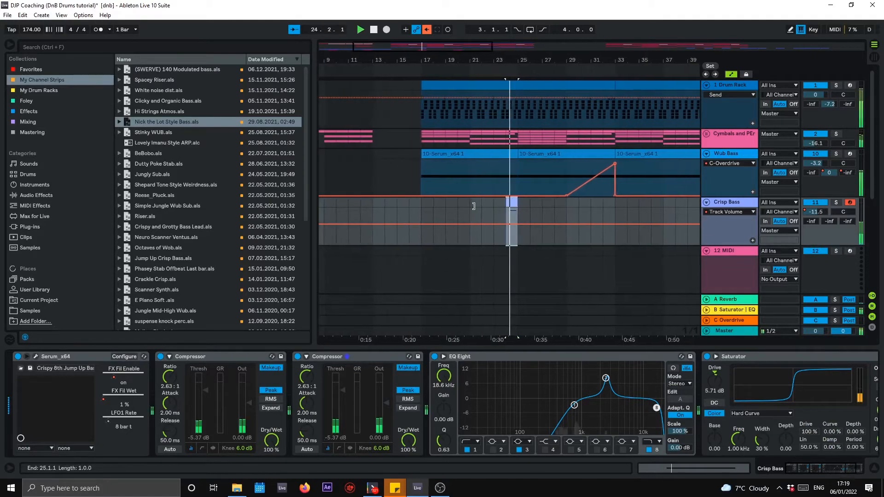
right_click(819, 214)
click(777, 245)
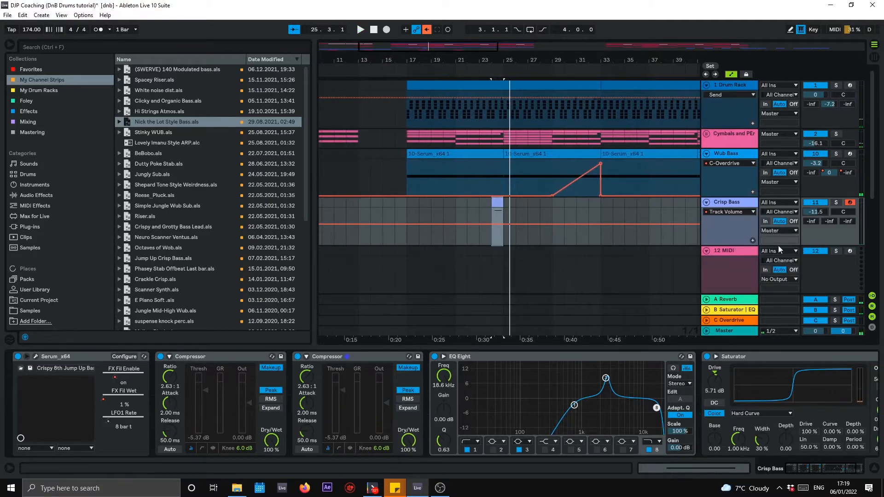
- Raise Crisp Bass's track volume to -9.5 dB and replay its bar 24 clip
click(814, 212)
drag(815, 212, 815, 208)
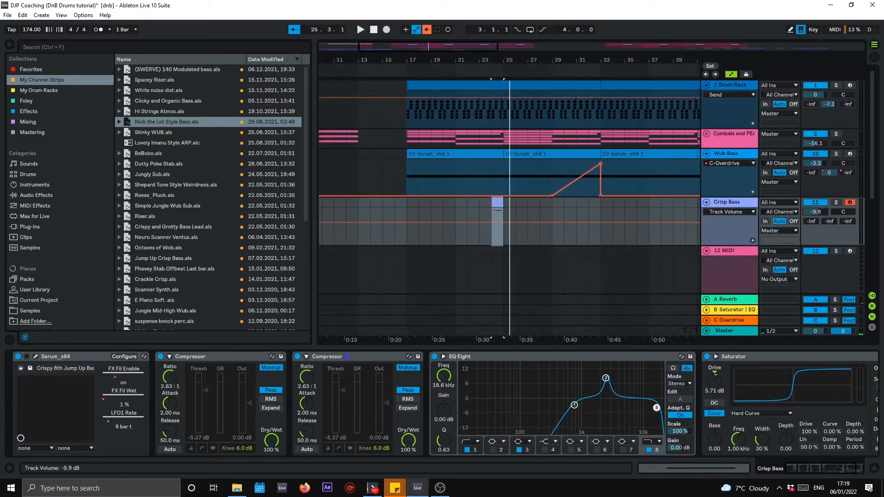
key(space)
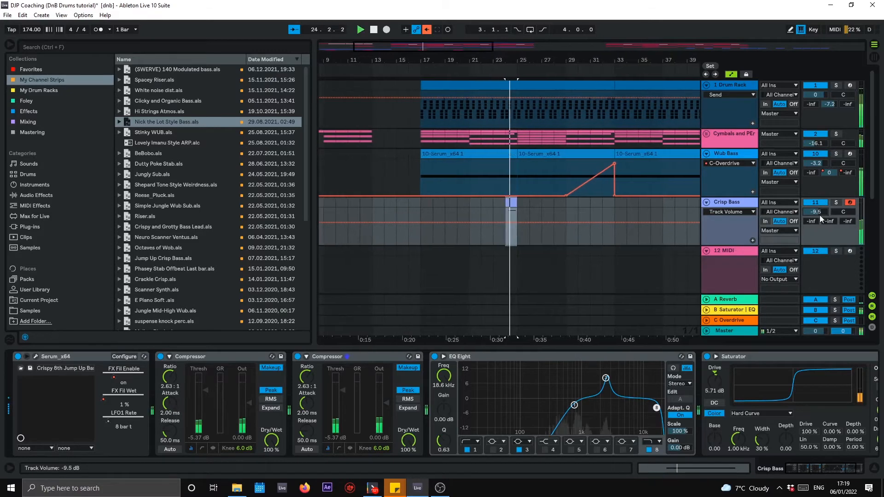
- Audition Crisp Bass in solo at -7.5 dB volume, with its Reverb send at -5.3 dB and Saturator send at -7.0 dB
drag(818, 216, 849, 228)
key(space)
key(space)
click(836, 203)
key(space)
key(space)
key(space)
key(space)
key(space)
key(space)
key(space)
key(space)
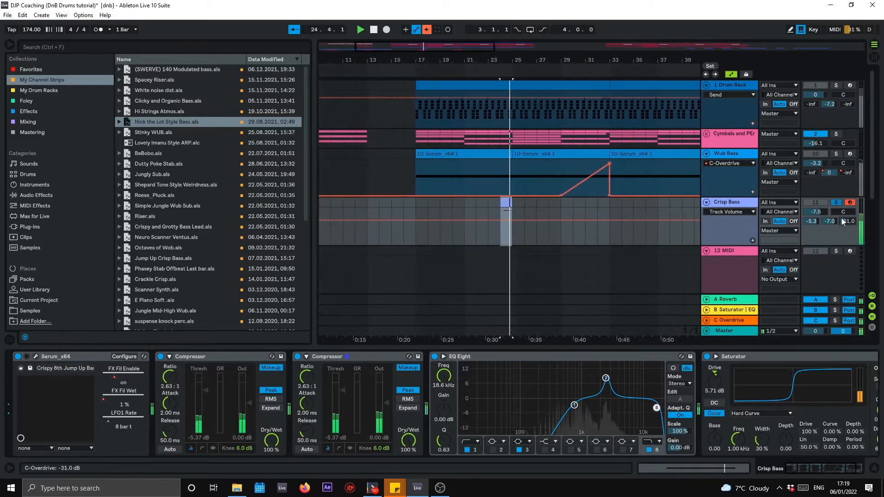
- Rebalance the soloed Crisp Bass, setting its Overdrive send to -18.0 dB and track volume to -13.2 dB
mouse_move(850, 228)
mouse_down()
mouse_move(815, 216)
mouse_move(844, 222)
mouse_up()
key(space)
key(space)
key(space)
key(space)
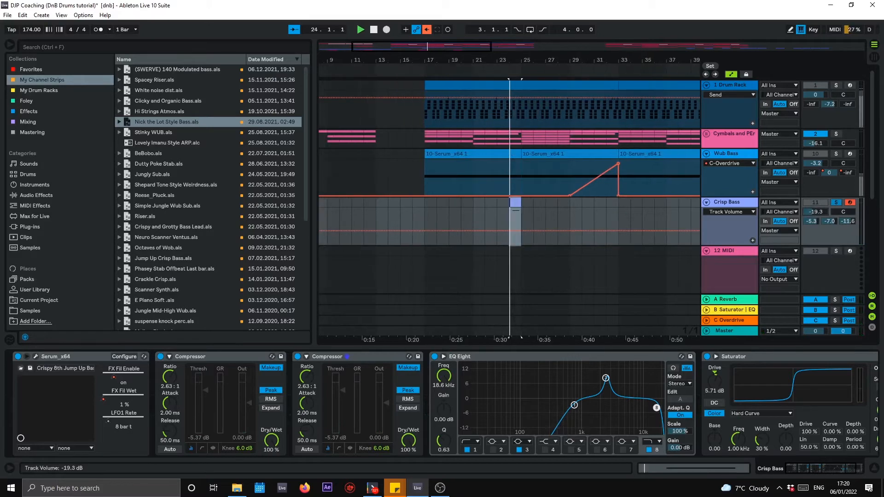
drag(816, 212, 816, 212)
key(space)
key(space)
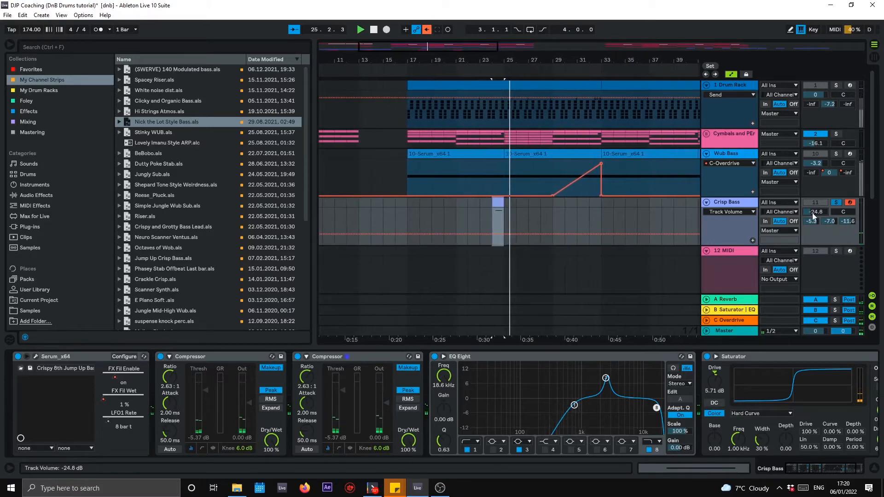
drag(814, 214, 848, 211)
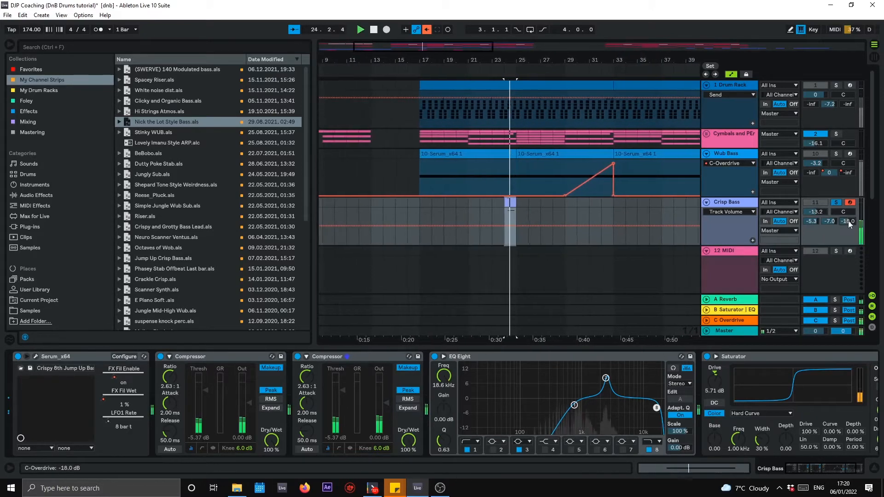
- Lower band 3 of Crisp Bass's EQ Eight to 2.60 dB gain at 2.50 kHz
click(605, 378)
key(space)
drag(606, 378, 604, 393)
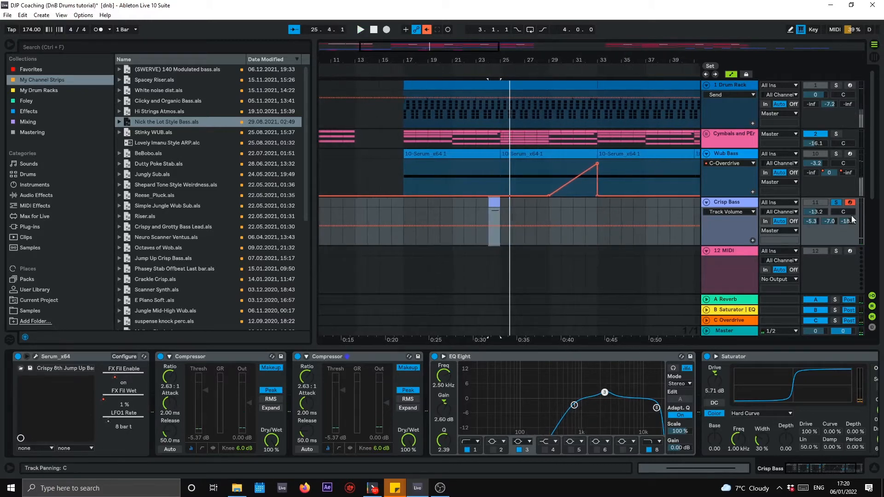
- Set Crisp Bass's volume to -13.1 dB and unsolo it to replay it with the full mix
drag(813, 213, 813, 213)
click(836, 202)
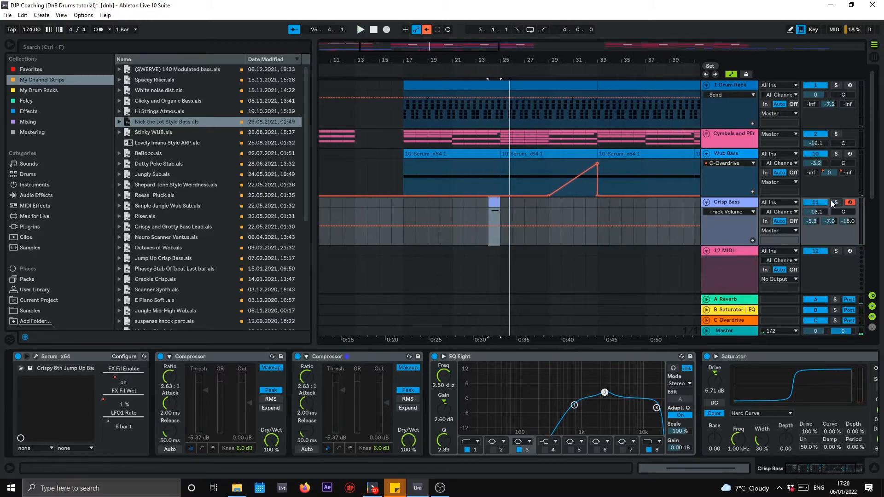
key(space)
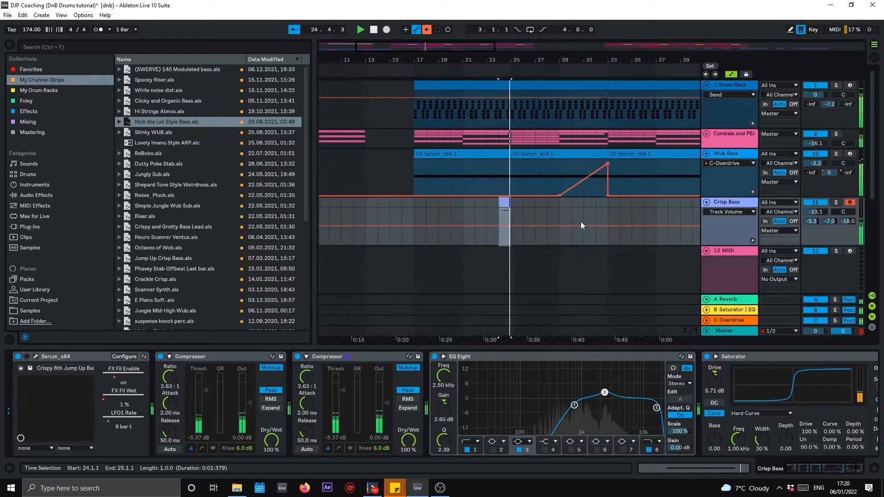
- Duplicate the Crisp Bass track's 16-bar section from bars 17 to 33 so the copy fills bars 33 to 49
drag(416, 48, 400, 45)
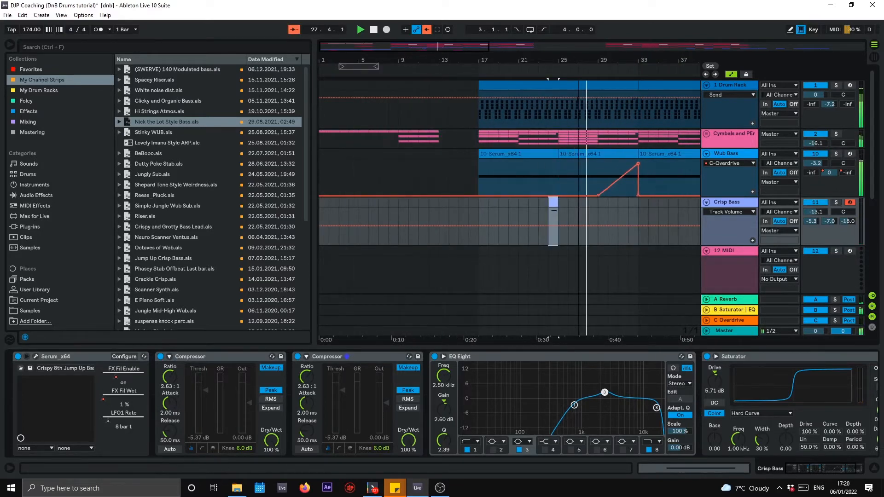
key(minus)
drag(546, 211, 432, 208)
key(ctrl+d)
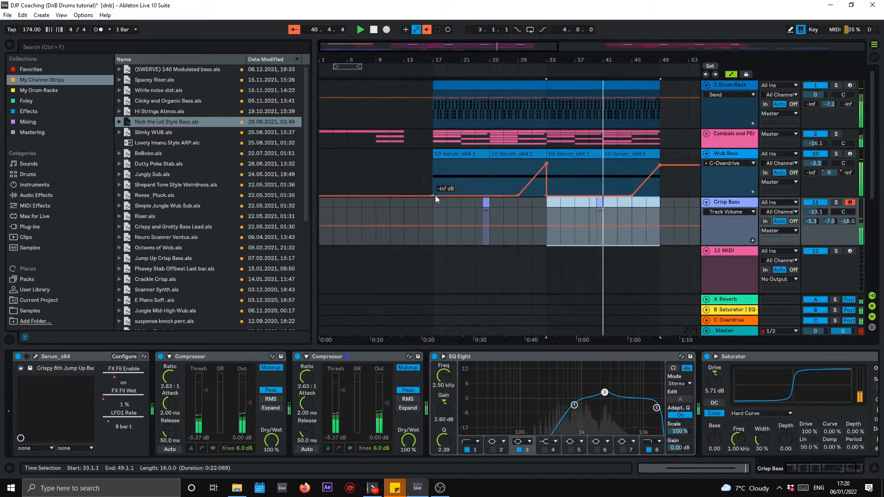
- Play the Crisp Bass clip at bar 40 and set its sends to -28.0 dB Reverb, -22.5 dB Saturator and -24.0 dB Overdrive
key(space)
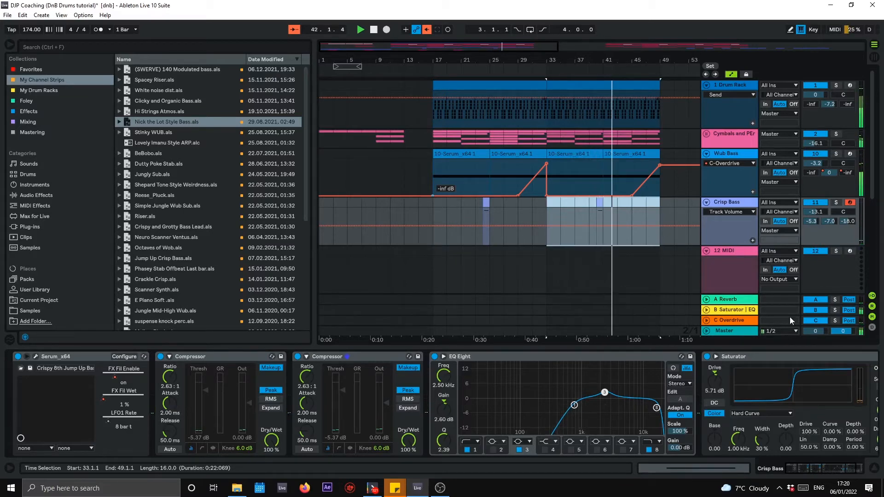
click(603, 201)
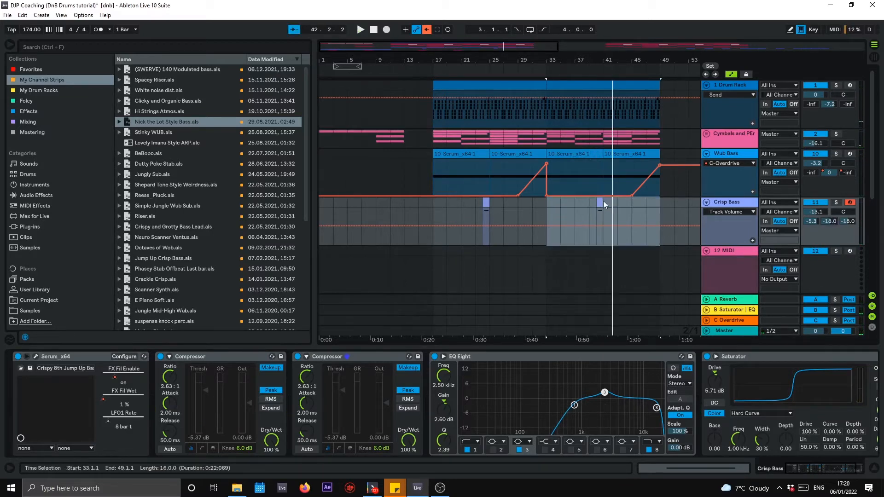
click(603, 200)
key(space)
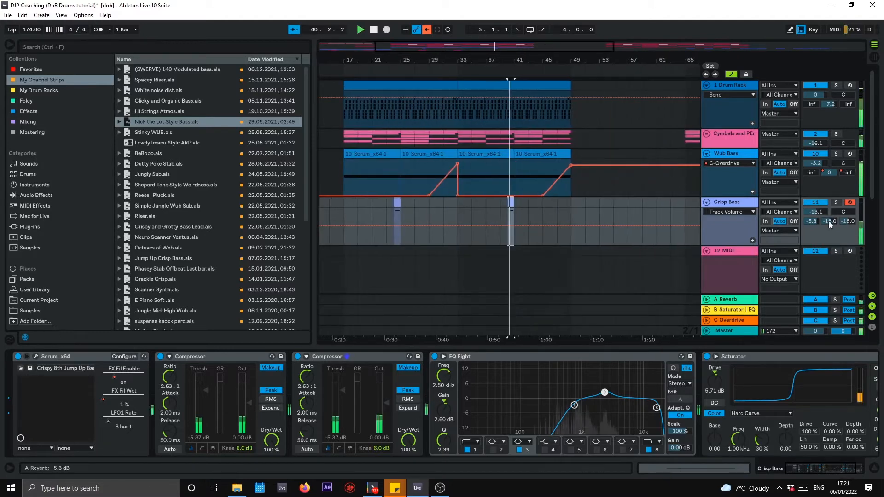
drag(828, 222, 845, 220)
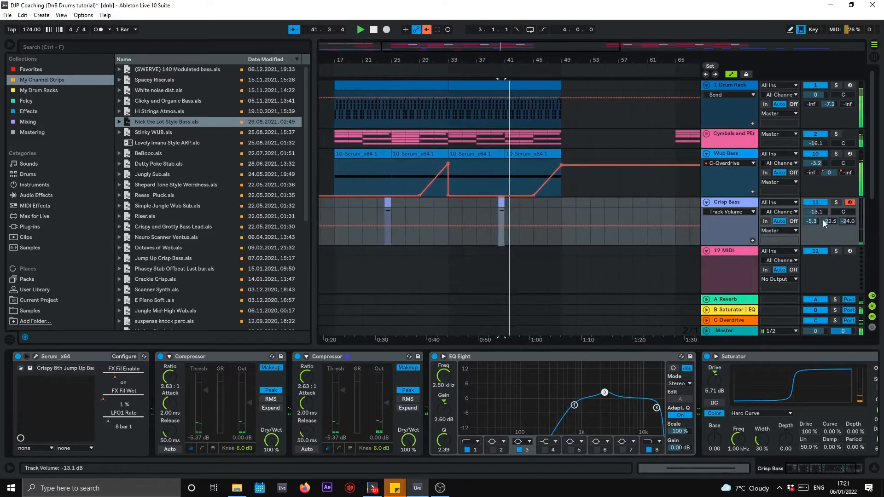
drag(814, 220, 813, 215)
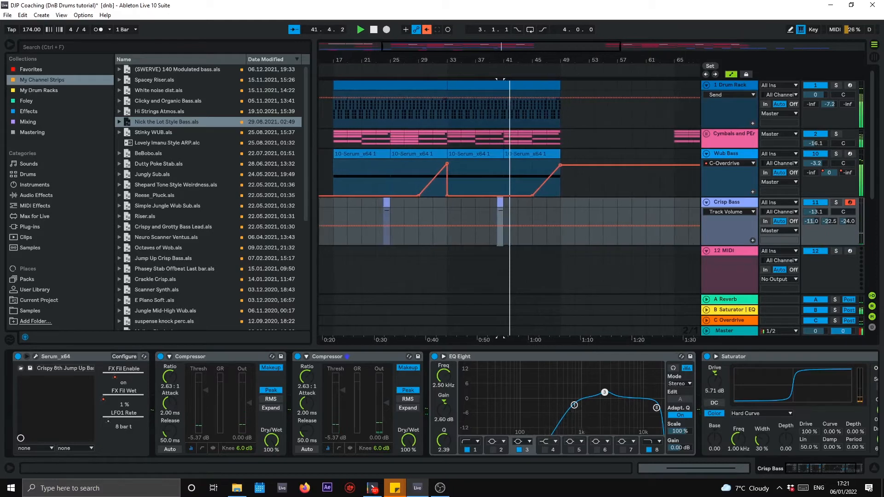
mouse_move(815, 223)
mouse_down()
mouse_move(815, 255)
mouse_move(815, 223)
mouse_up()
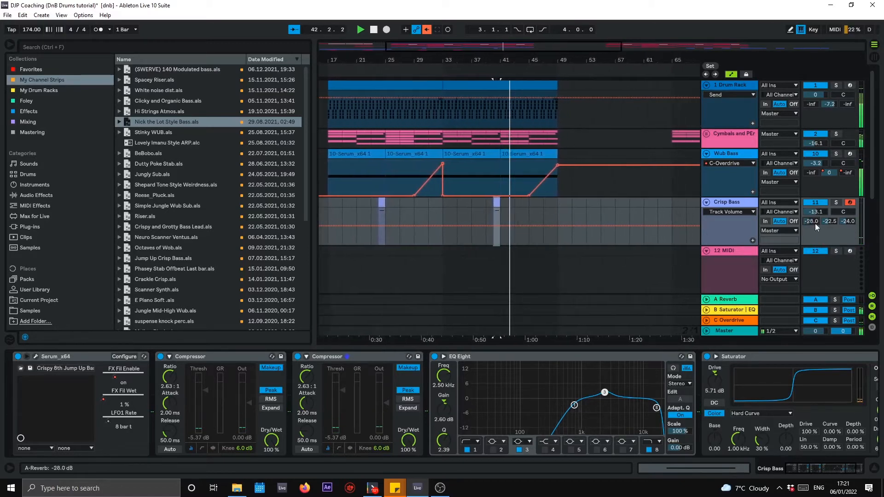
- Replay the Crisp Bass clip at bar 24 and open its notes in an enlarged editor
drag(472, 47, 394, 59)
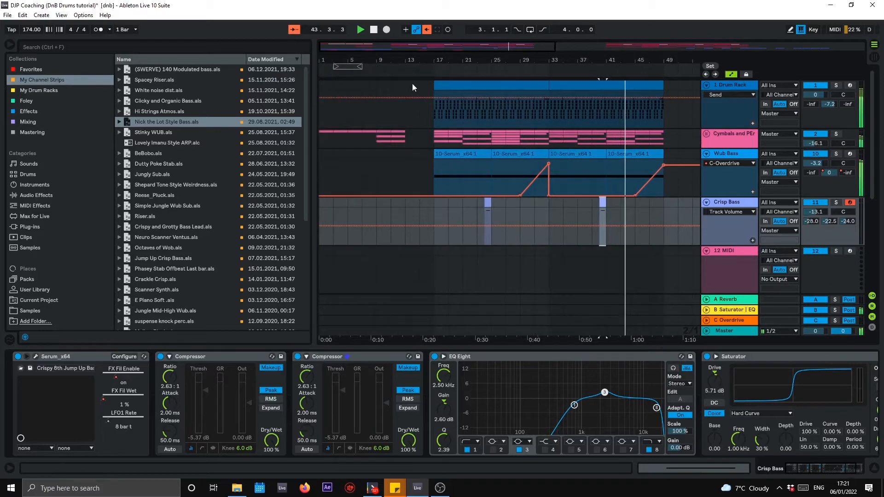
click(487, 202)
key(space)
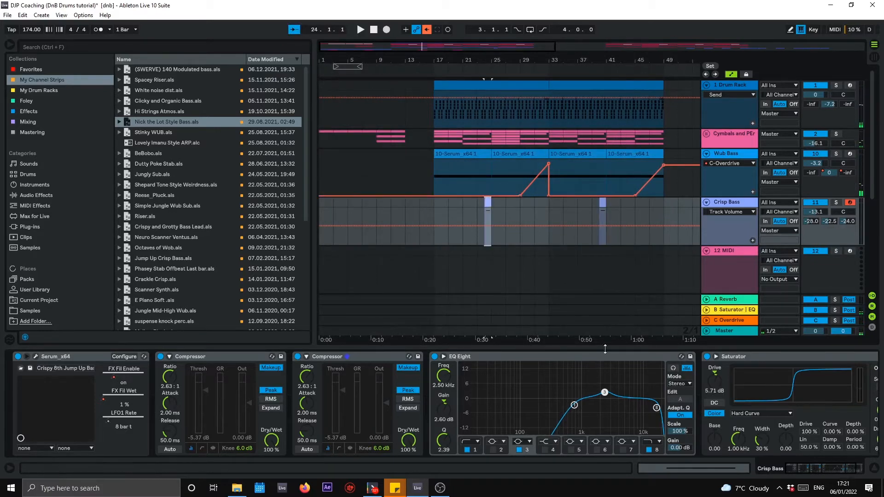
click(698, 466)
drag(563, 352, 569, 391)
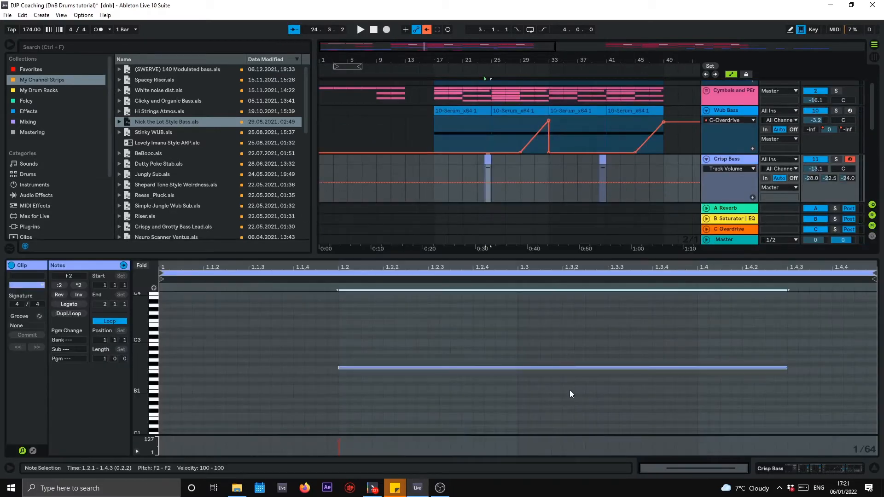
- Try the Crisp Bass note one octave lower at F1 in the bar 24 clip and two octaves lower at F0 in the bar 40 clip
key(shift+Down)
key(space)
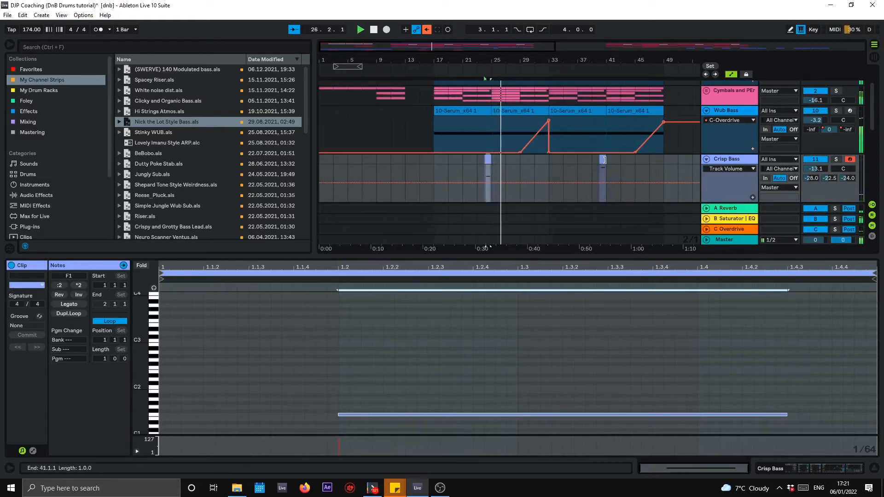
click(602, 161)
drag(470, 348, 482, 391)
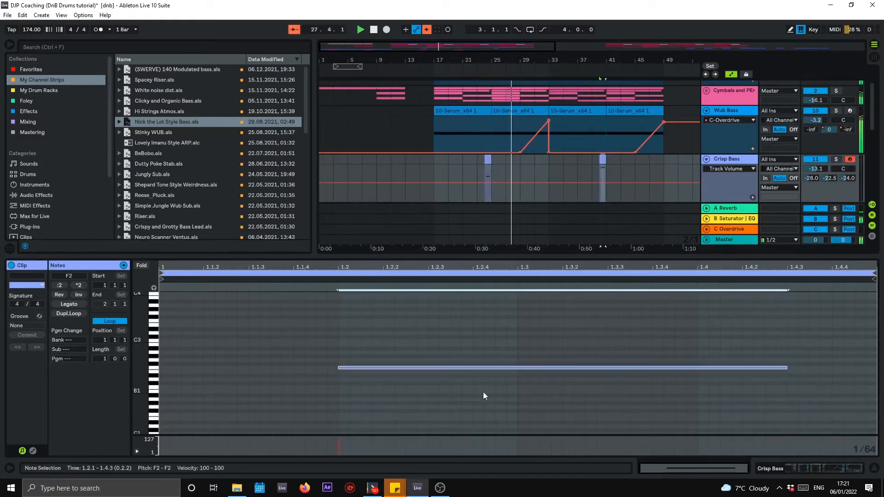
key(shift+Down)
key(shift+Down)
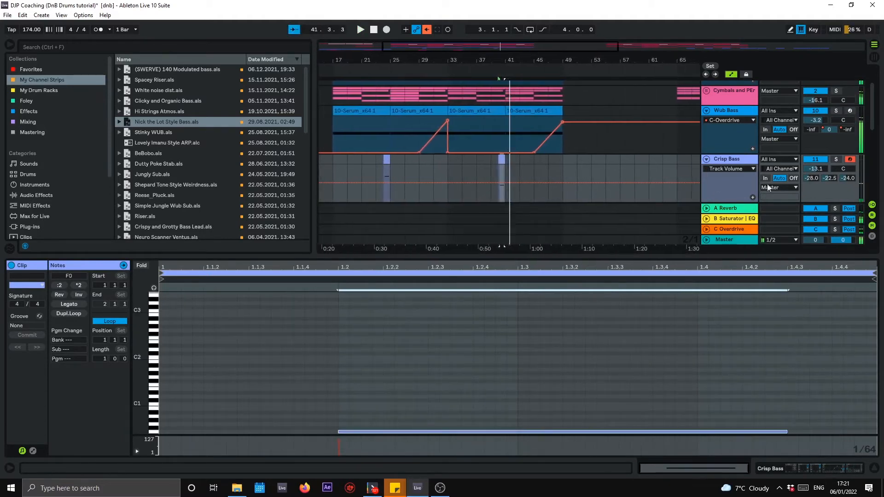
- Try Crisp Bass's Reverb send at -0.6 dB on the bar 40 clip, and undo it together with the octave changes
drag(806, 178, 806, 143)
key(space)
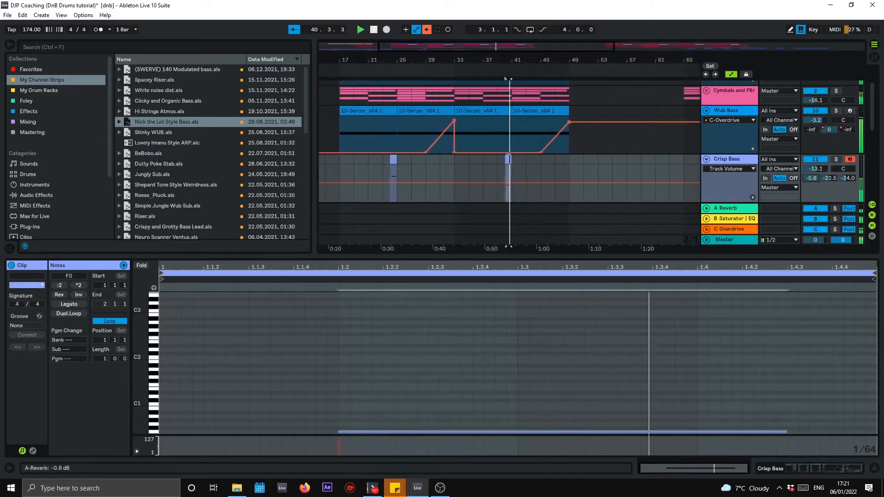
key(ctrl+z)
key(ctrl+z)
key(ctrl+z)
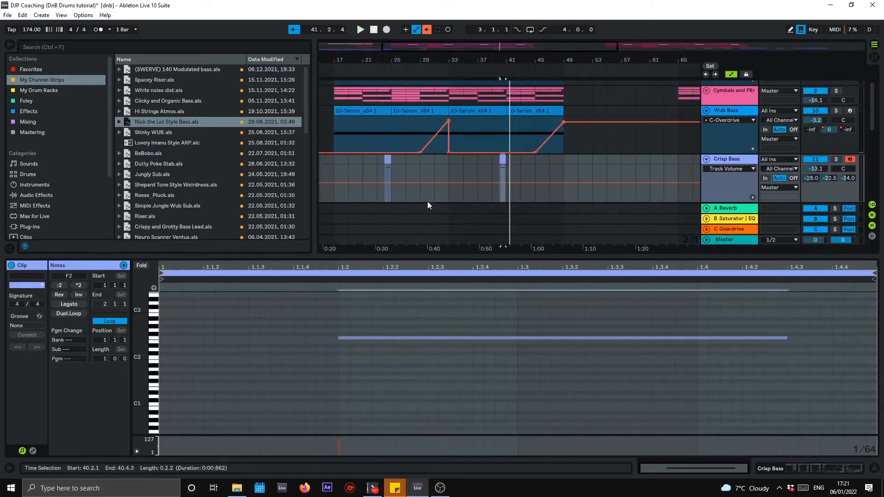
- Solo Crisp Bass, replay its clip at bar 24 and hide the track's detail view
click(388, 159)
click(836, 159)
key(space)
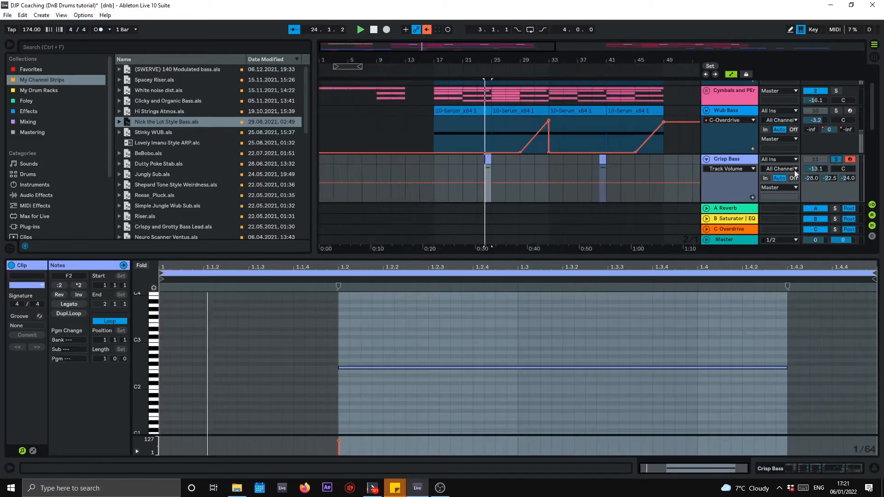
click(748, 160)
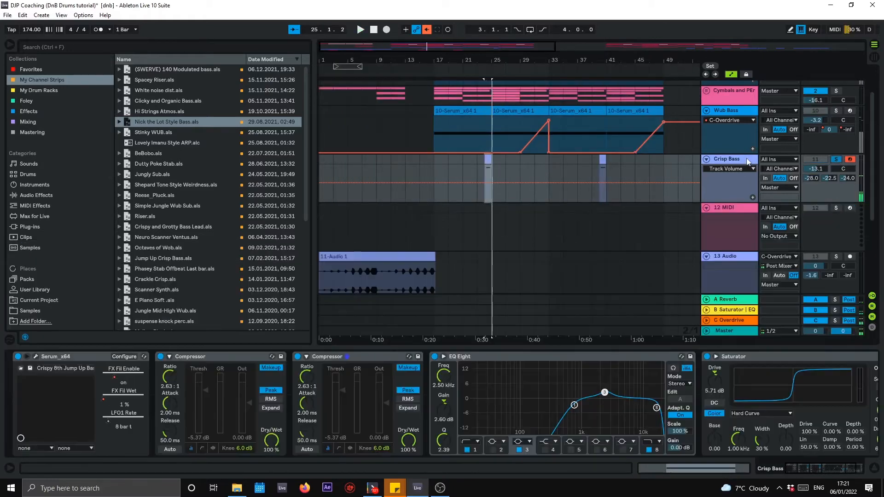
click(873, 468)
- Insert a MIDI track below Crisp Bass and browse My Channel Strips for another bass sound, expanding Neuro Scanner Ventus.als
right_click(730, 165)
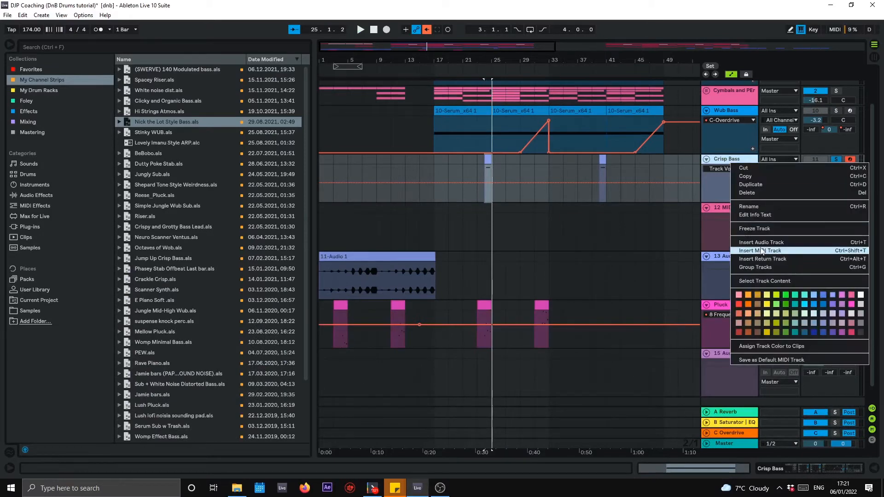
click(824, 250)
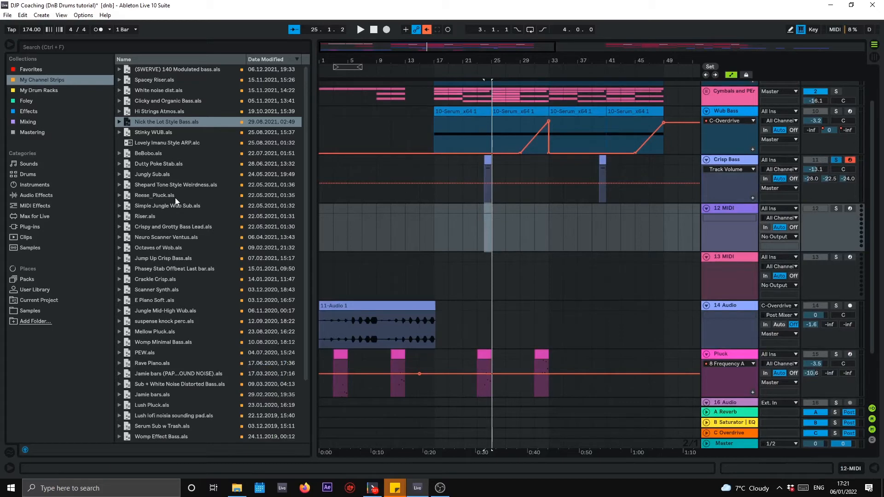
scroll(191, 272, down, 1)
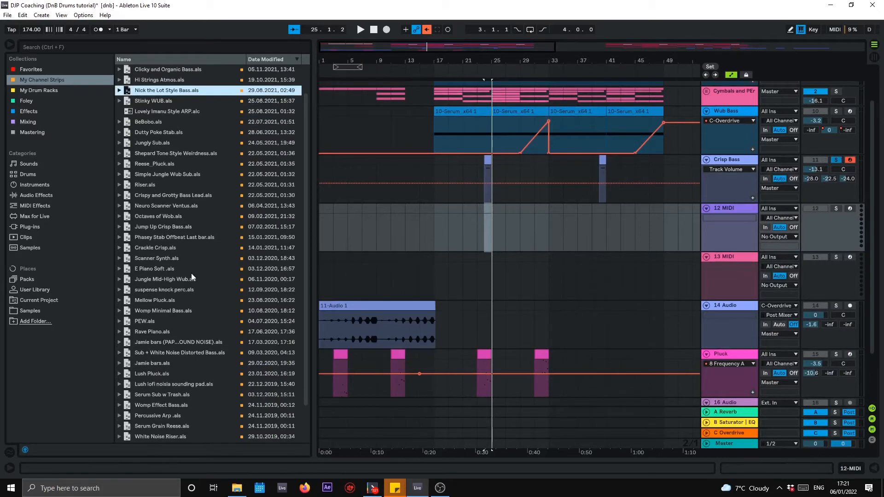
scroll(191, 272, down, 2)
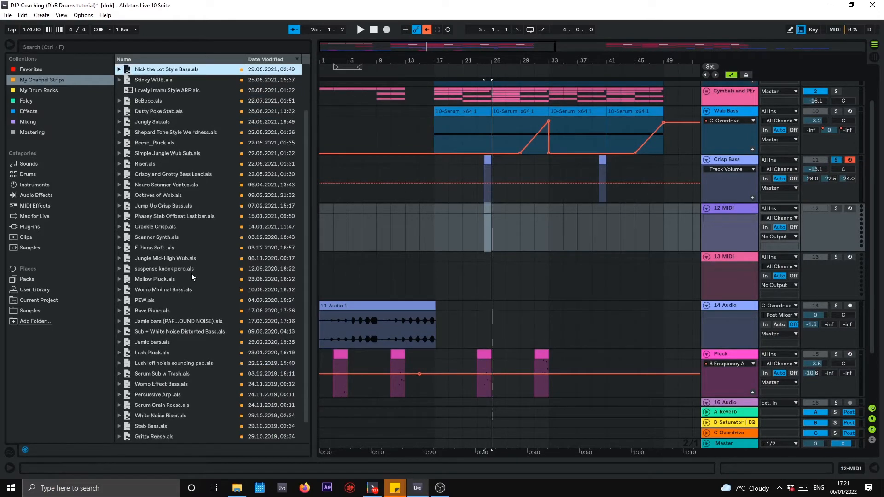
click(119, 185)
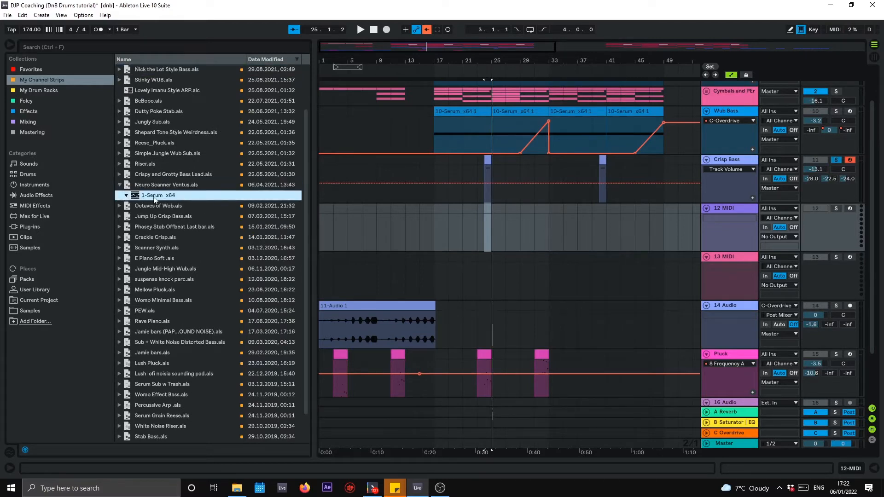
click(142, 186)
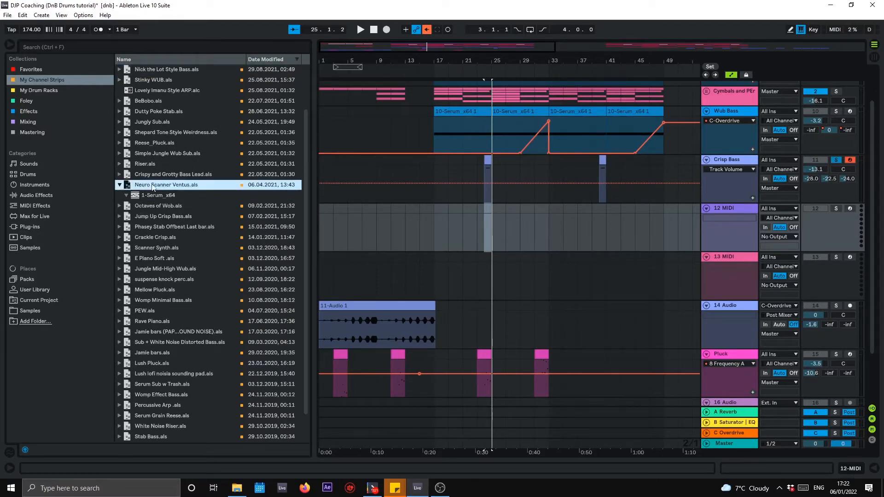
scroll(159, 173, up, 5)
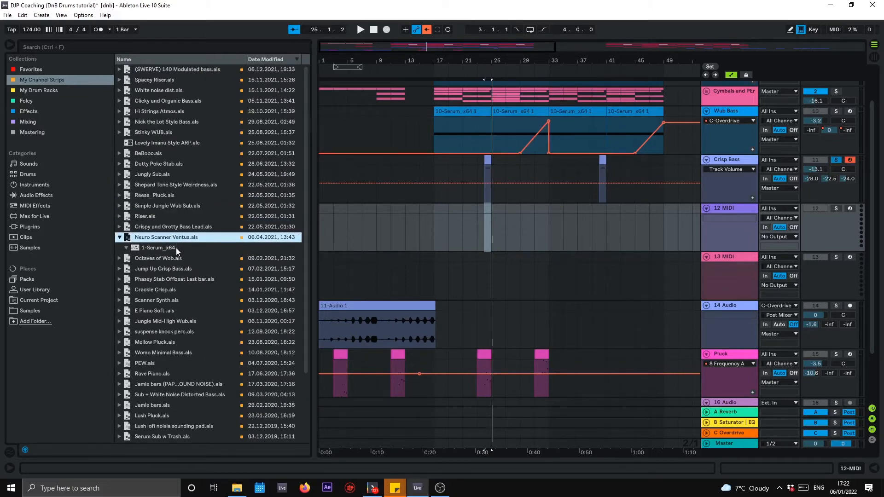
scroll(177, 252, down, 8)
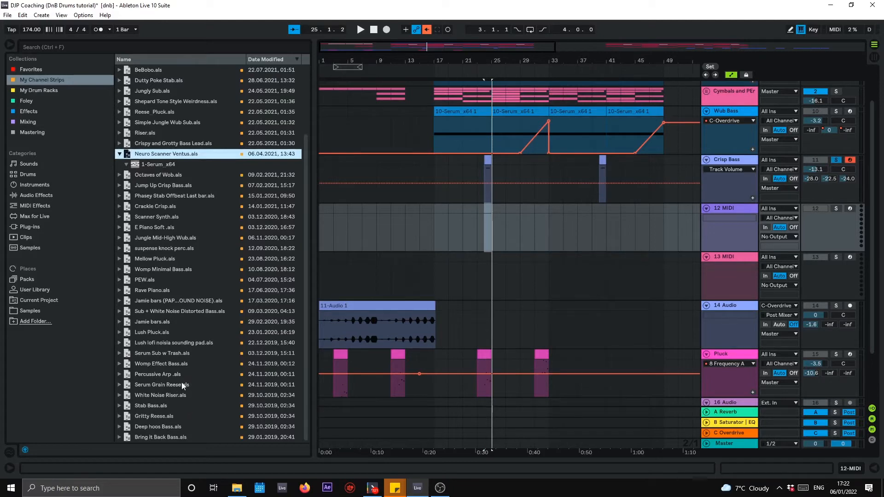
scroll(181, 330, up, 8)
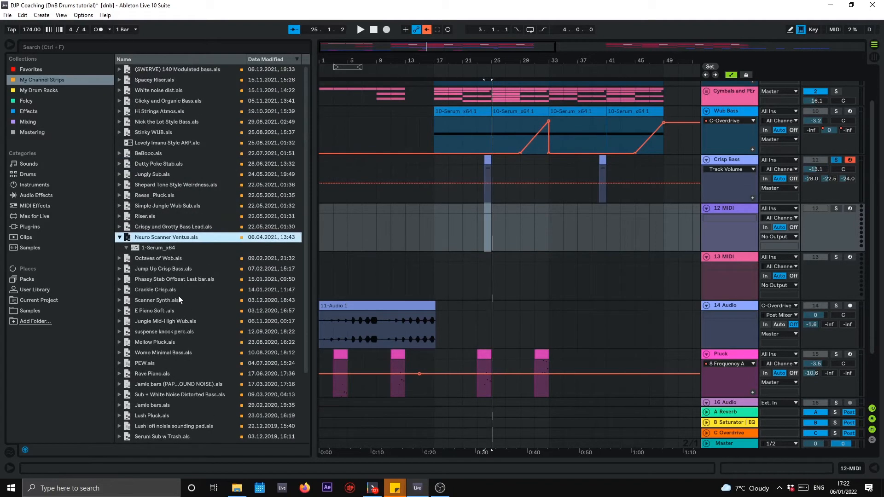
- Load White noise dist.als from My Channel Strips directly below Crisp Bass and delete the empty MIDI track beneath it
click(145, 91)
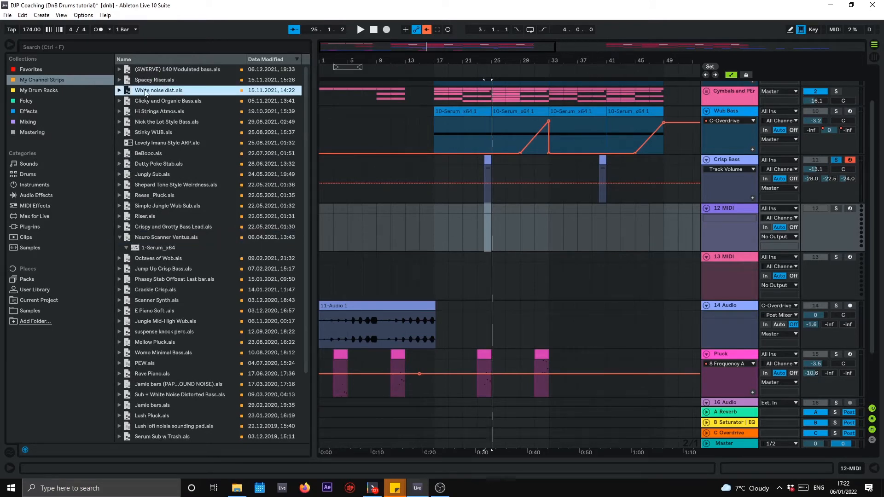
drag(756, 222, 727, 220)
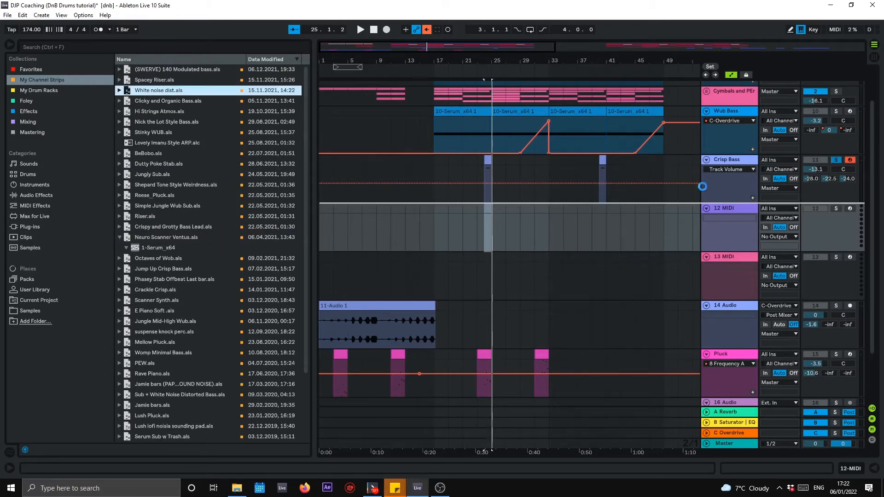
click(736, 261)
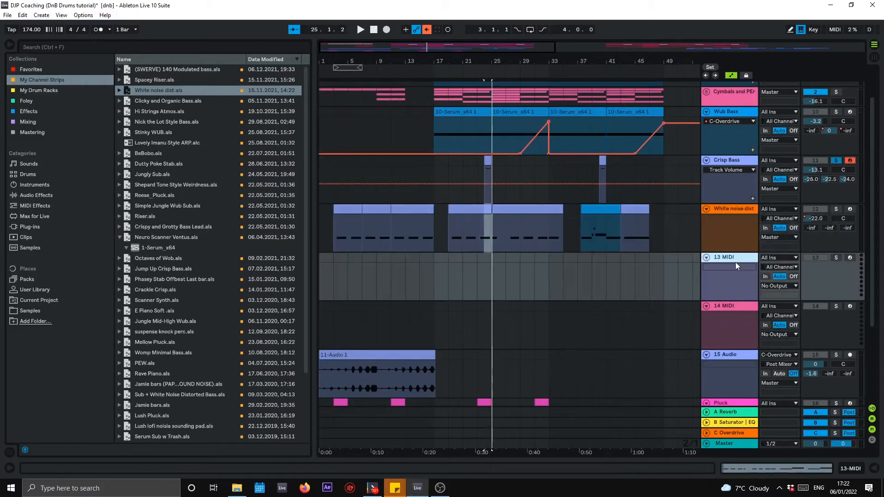
key(Delete)
- Move all the White noise dist clips so they start at bar 17 and set the track's volume to -27.0 dB
drag(432, 48, 431, 46)
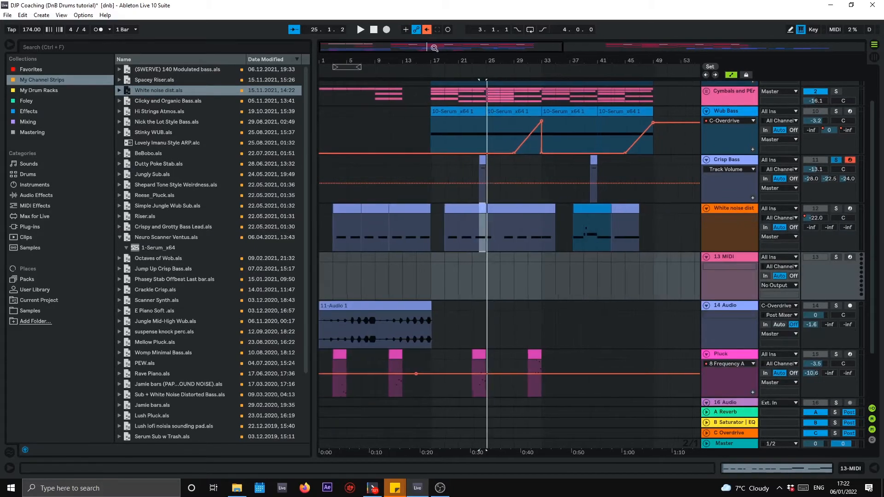
click(456, 219)
click(461, 210)
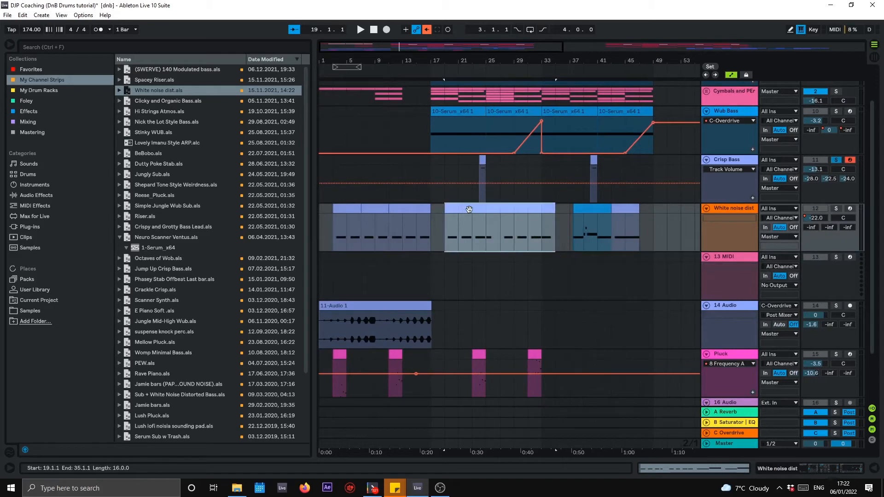
click(454, 235)
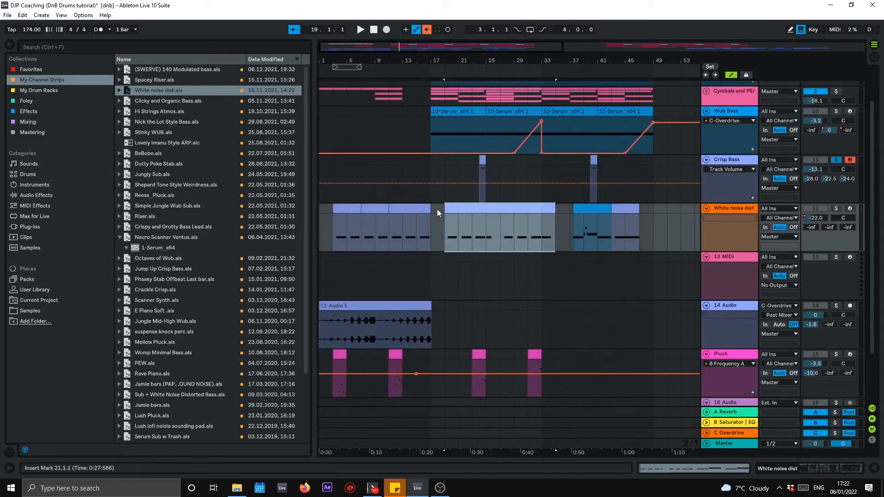
drag(649, 208, 448, 226)
- Play White noise dist from bar 17, first soloed and again with the full mix
key(space)
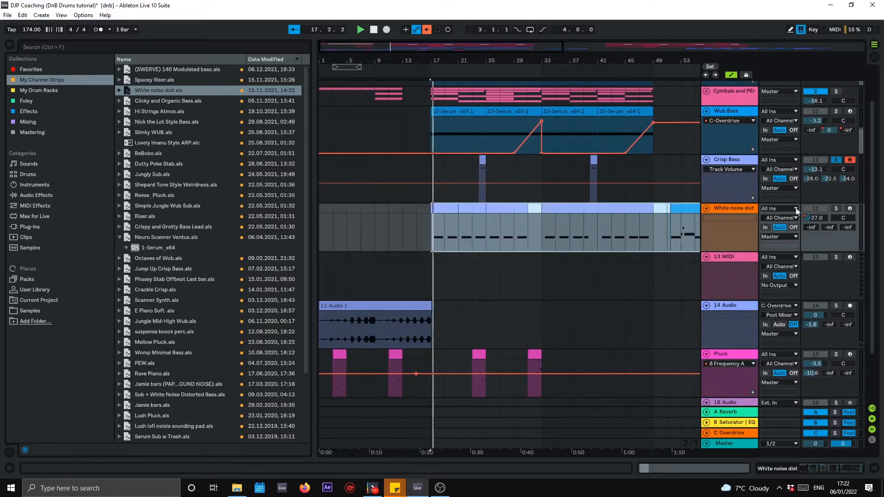
click(836, 208)
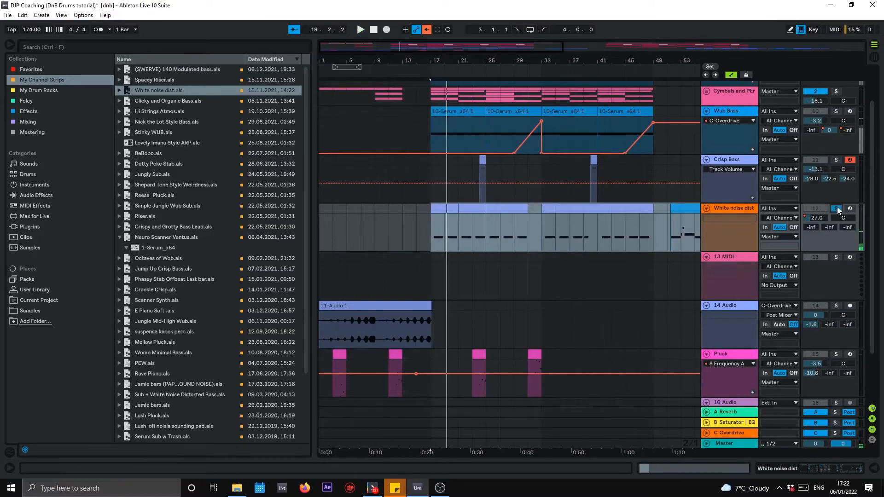
click(836, 208)
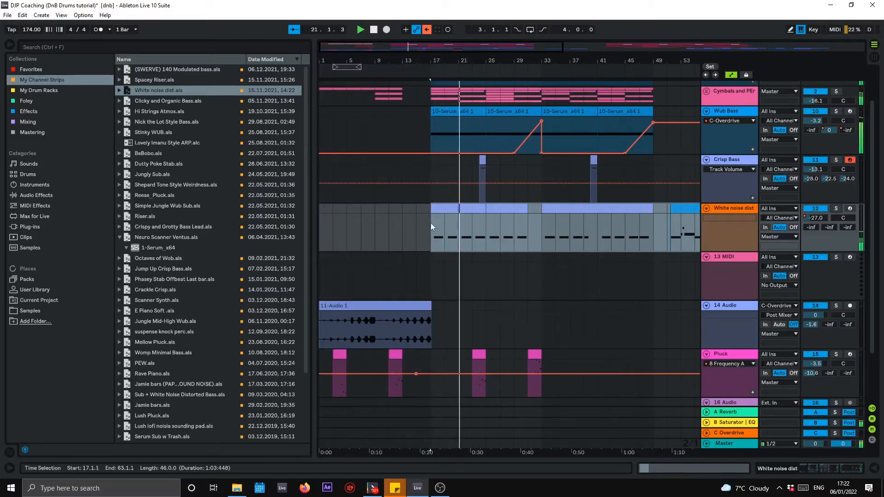
- Shift the first two F2 notes in the White noise dist clip at bar 17 two beats earlier to 1.1.1 and 3.1.1, and replay
click(449, 208)
key(space)
double_click(450, 209)
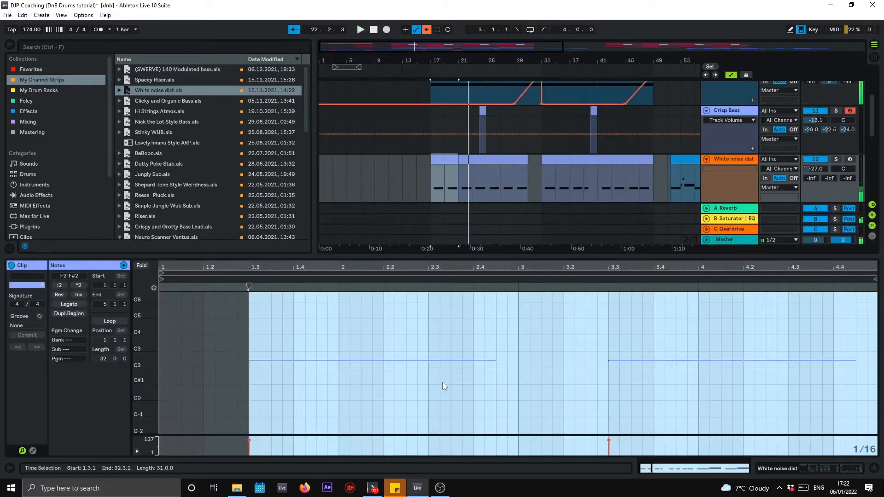
drag(341, 330, 739, 388)
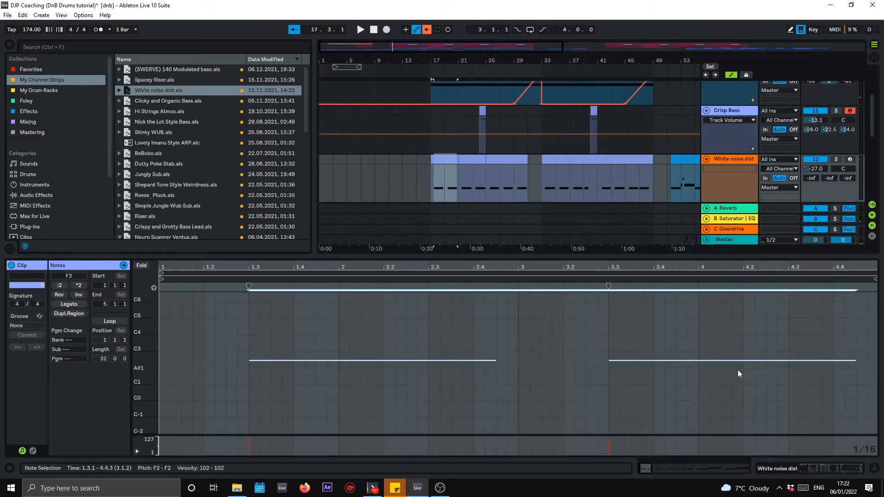
key(Left)
key(Left)
key(Left)
key(Left)
key(Left)
key(Left)
key(Left)
key(Left)
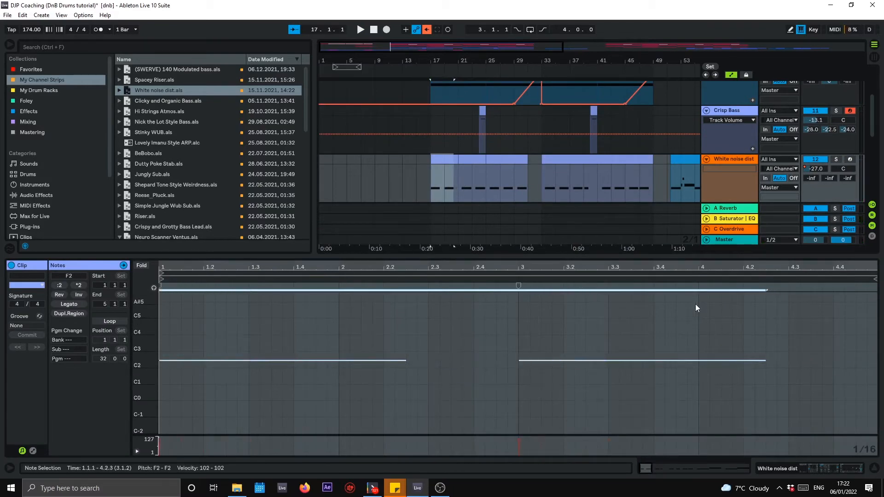
key(space)
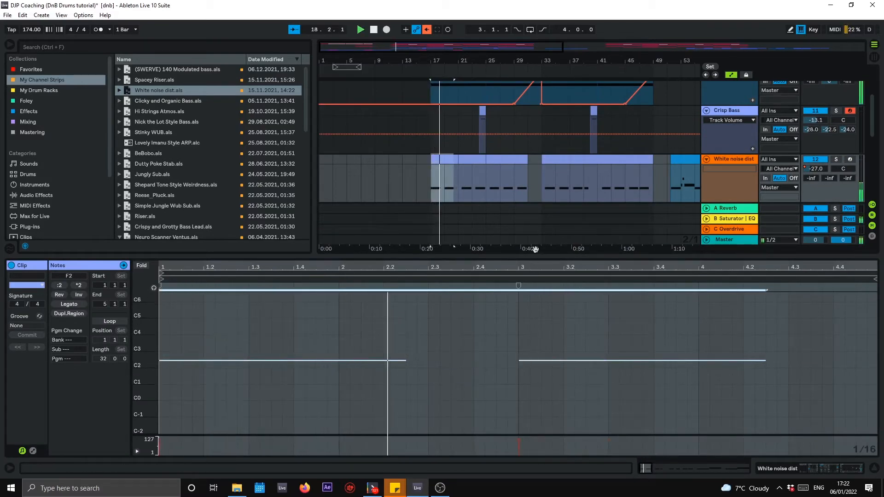
key(space)
- Shorten the F2 notes at 1.1.1 and 3.1.1 to one and a half beats and copy them to 1.3.1 and 3.3.1
click(410, 360)
drag(399, 342, 803, 400)
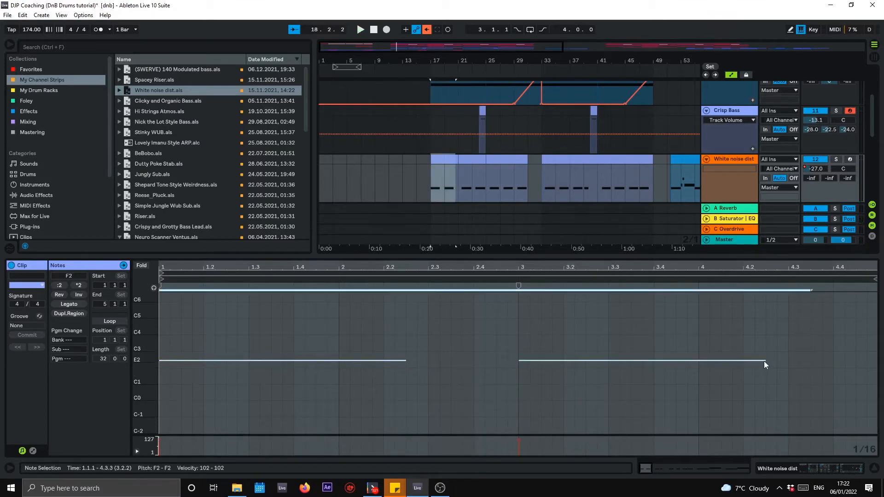
drag(764, 361, 743, 361)
mouse_move(659, 369)
mouse_down()
mouse_move(584, 362)
mouse_move(657, 365)
mouse_up()
key(space)
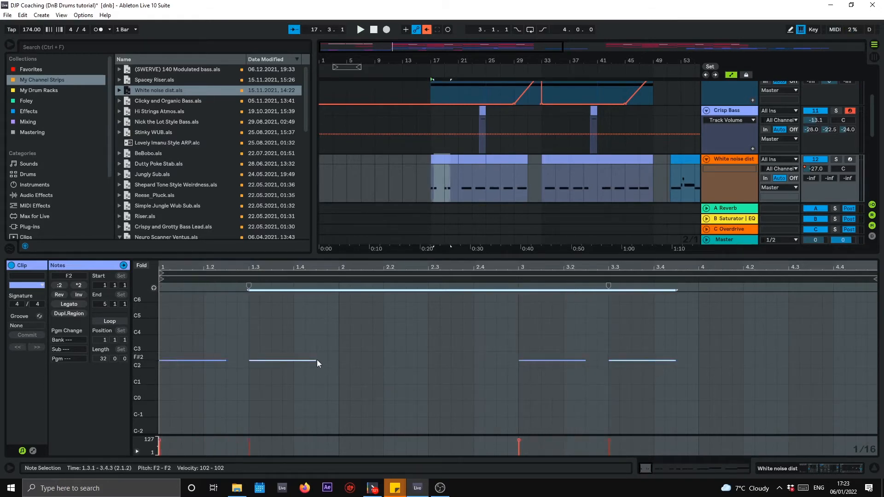
- Lengthen the copied F2 notes to four and a half beats and nudge them earlier to start at 1.2.3 and 3.2.3
drag(316, 360, 452, 367)
key(space)
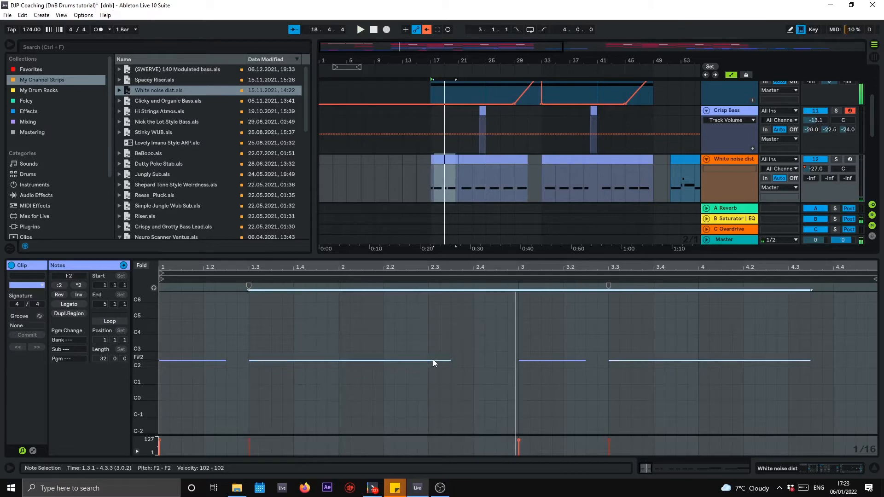
key(space)
key(Left)
key(Left)
- Shorten the F2 notes at 1.1.1 and 3.1.1 to one beat each and replay the clip from bar 17
drag(224, 360, 201, 363)
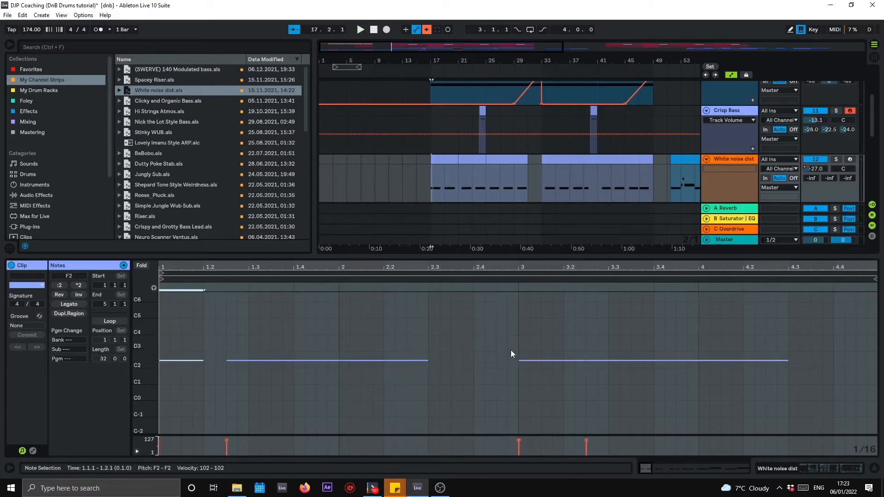
click(576, 355)
click(578, 361)
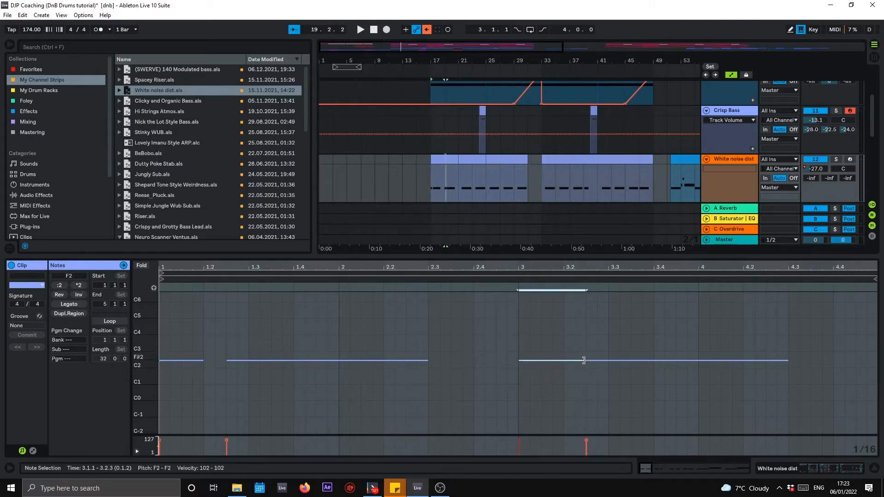
drag(582, 361, 562, 369)
key(space)
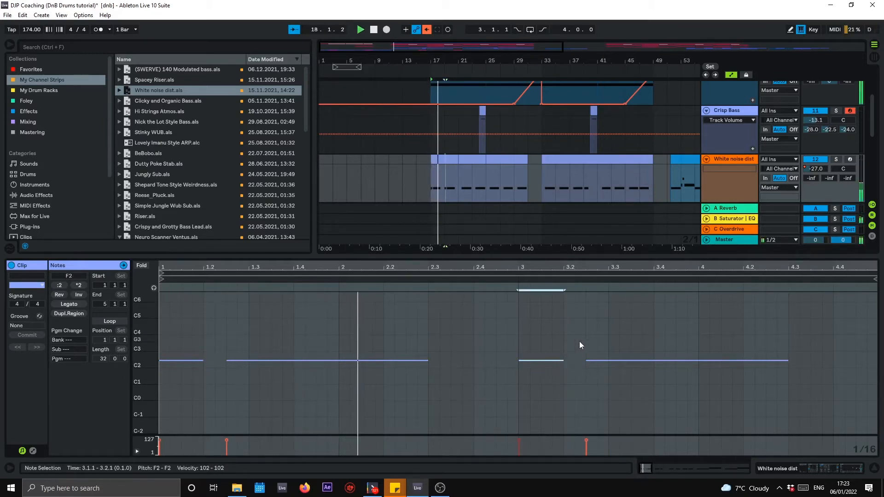
- Stop playback, delete the White noise dist track and hide the clip's note editor
click(465, 174)
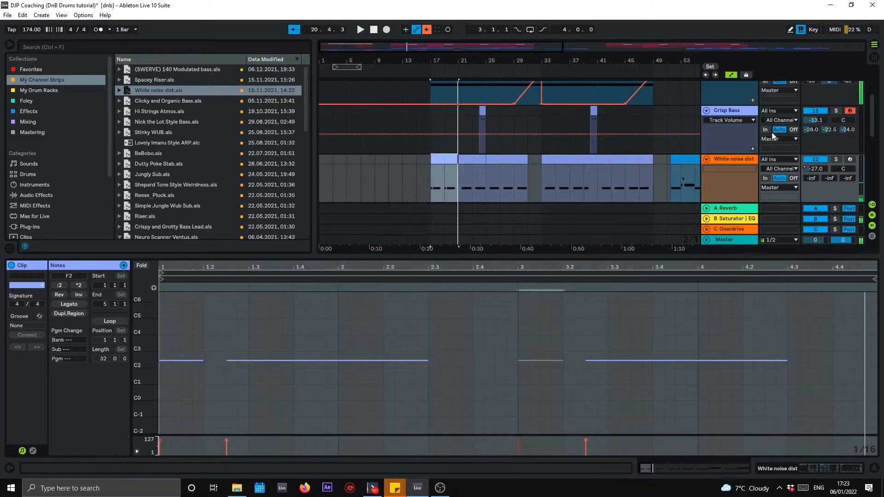
click(821, 160)
drag(536, 60, 537, 48)
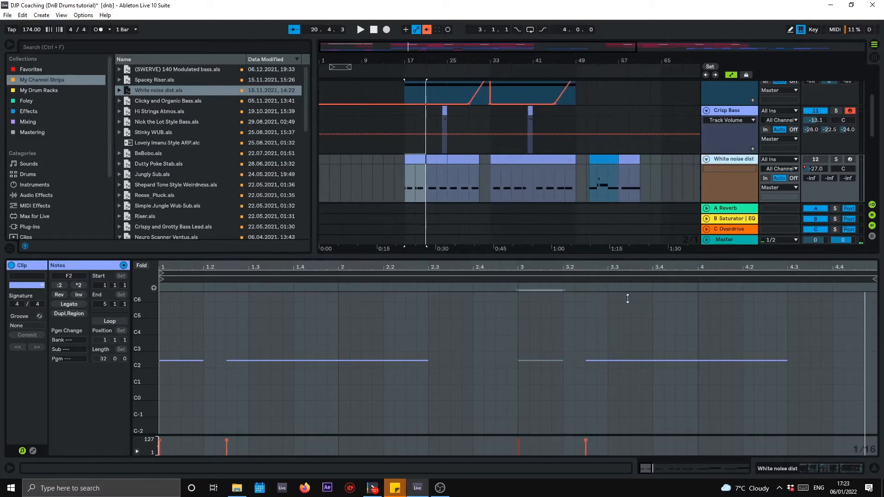
key(Delete)
click(874, 469)
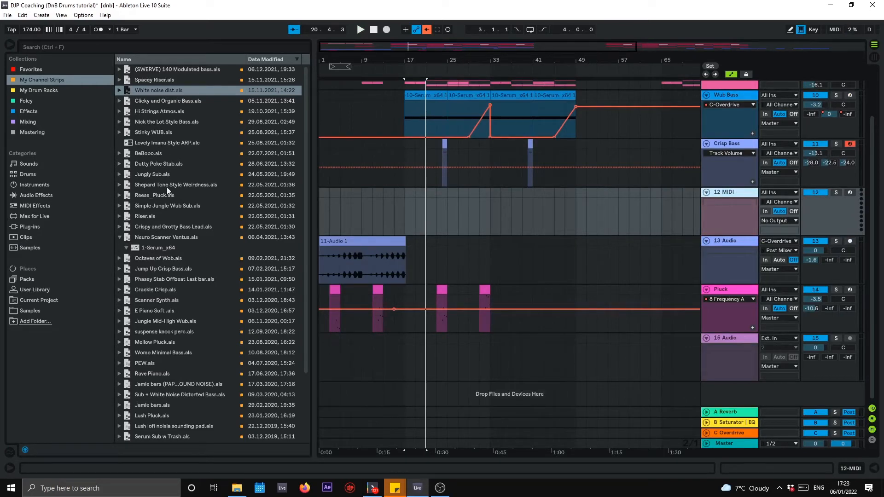
- Expand the BASS track inside Crispy and Grotty Bass Lead.als and preview both of its 1-Serum_x64 2 clips
click(170, 226)
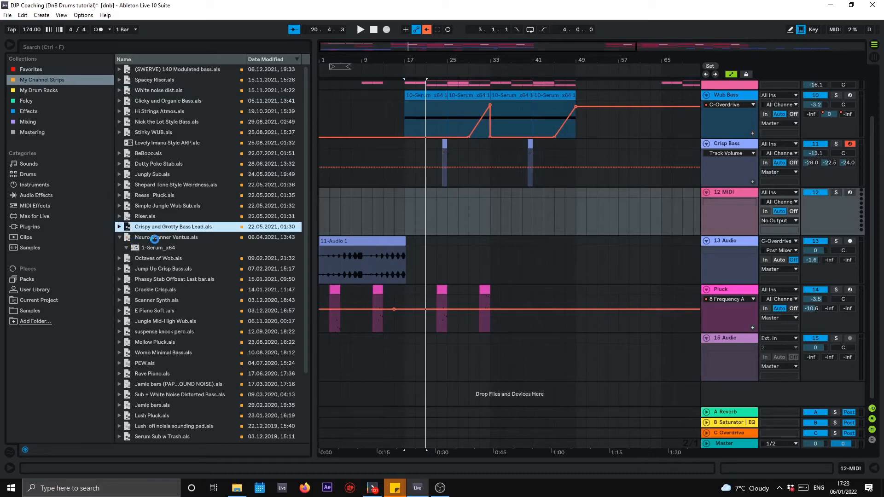
click(191, 226)
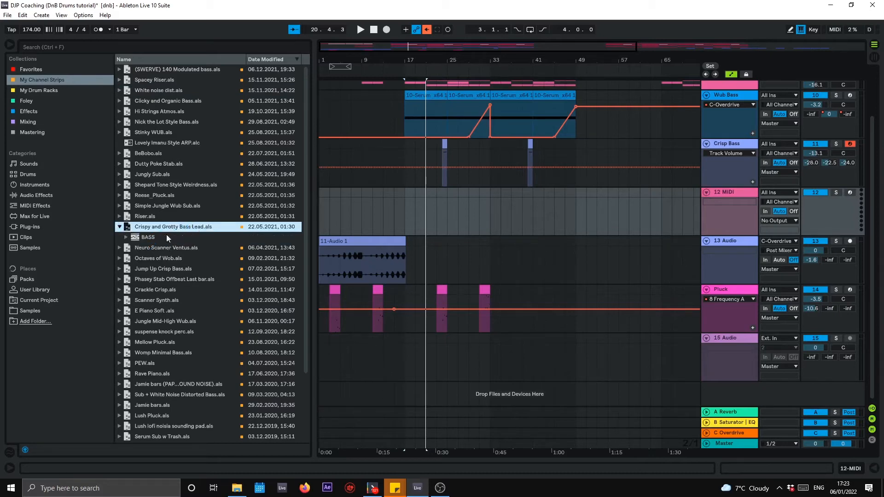
click(167, 238)
click(158, 247)
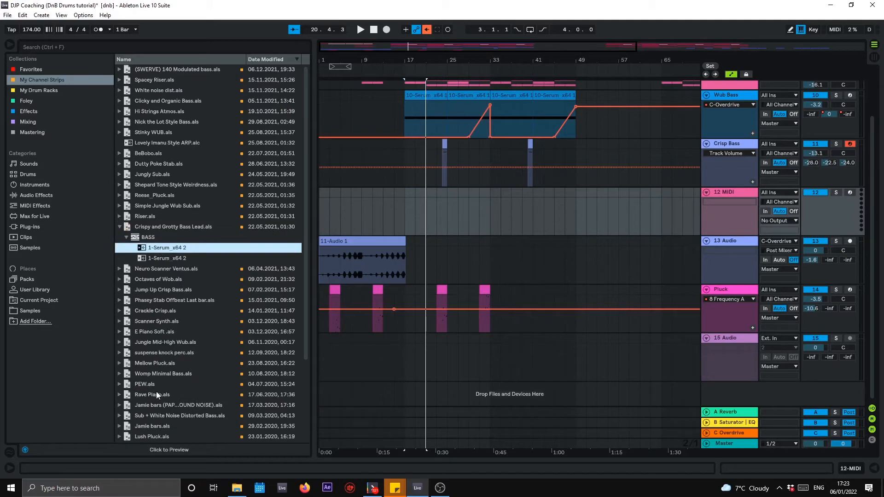
click(169, 452)
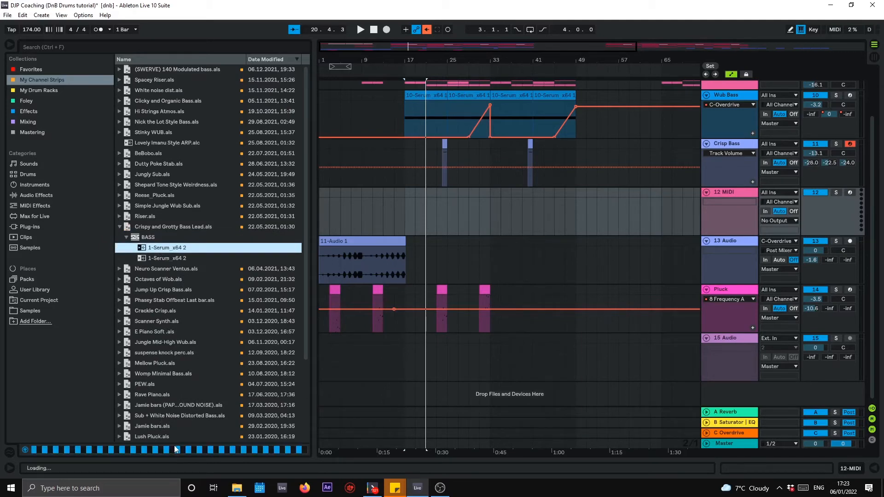
click(175, 259)
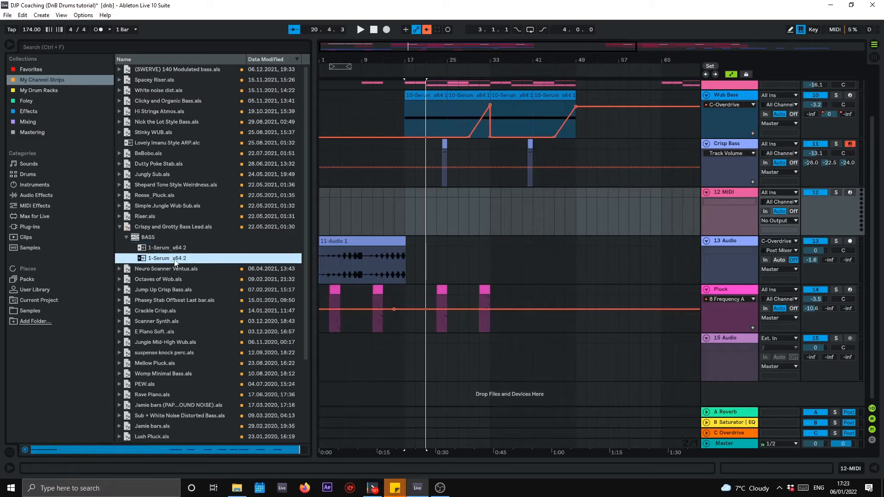
click(149, 452)
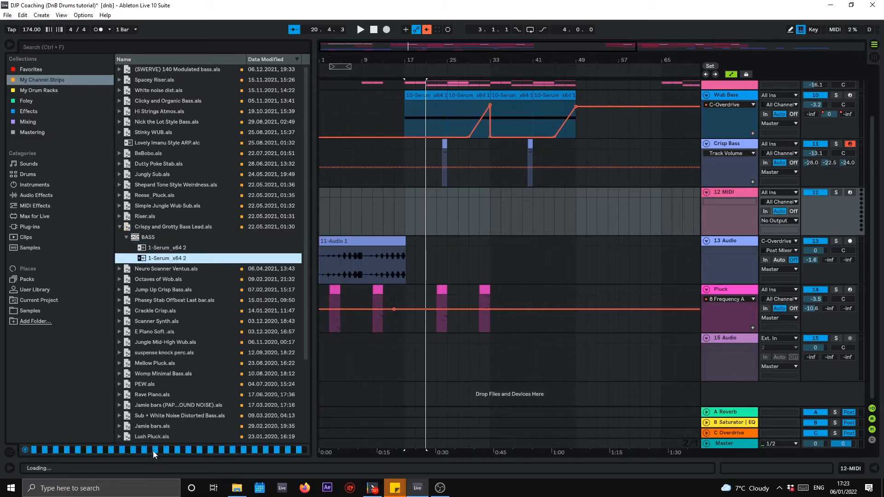
- Look through the presets in the My Channel Strips collection, closing Crispy and Grotty Bass Lead and checking inside Crackle Crisp
click(142, 228)
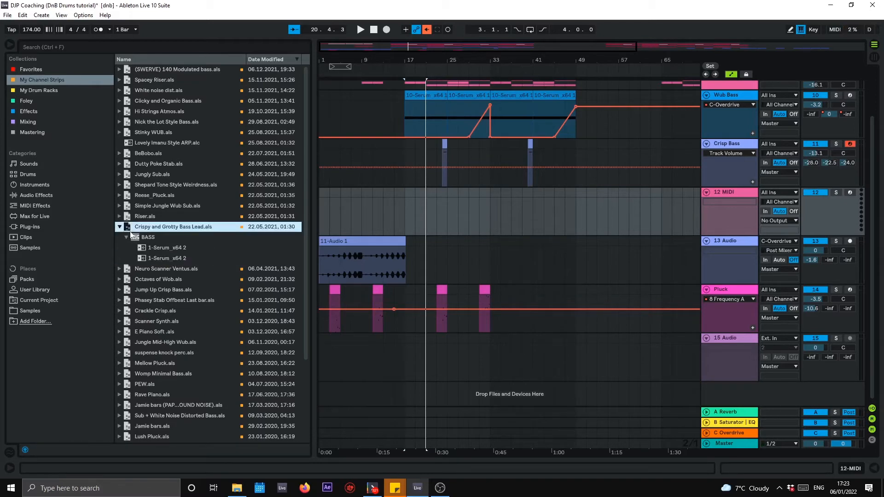
click(119, 227)
scroll(135, 270, down, 2)
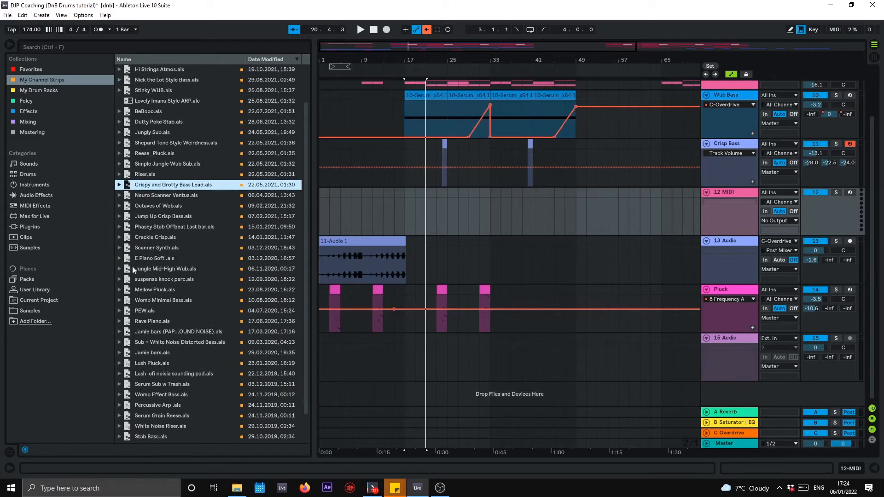
scroll(125, 239, down, 1)
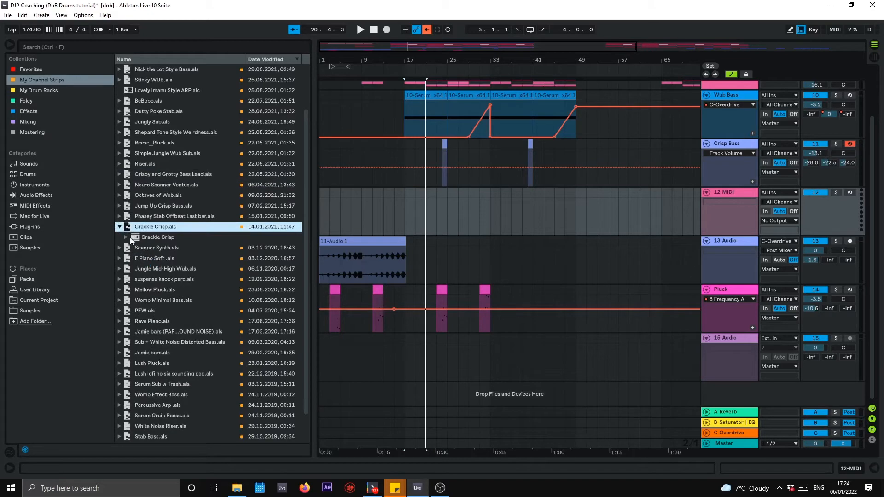
click(125, 237)
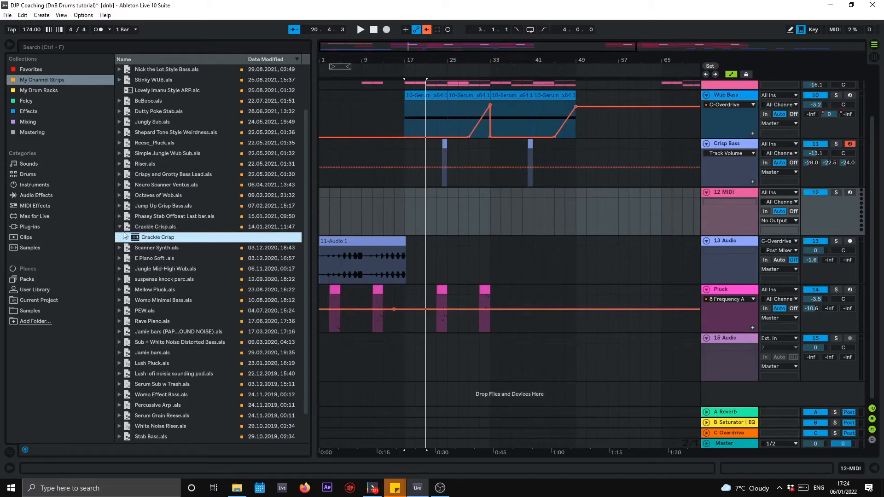
- Browse the VENTUS SAMPLES + PRESETS folder in the User Library, sorted by date modified with the newest first
click(45, 290)
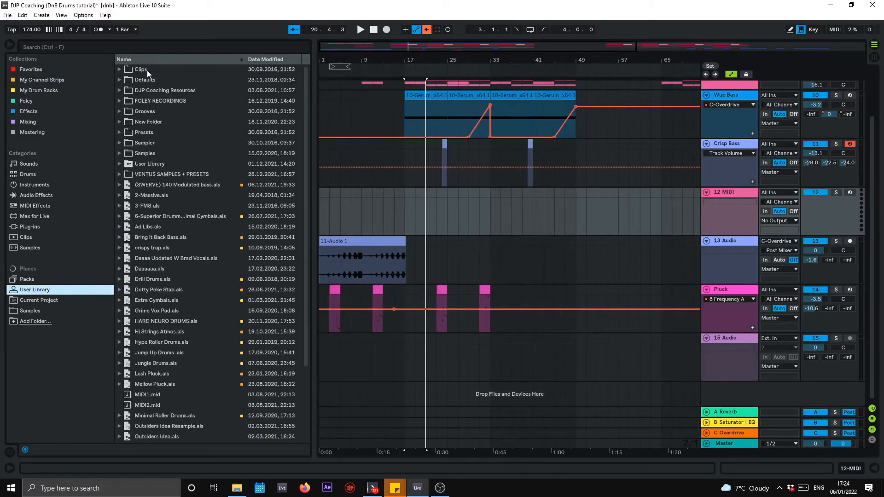
click(119, 174)
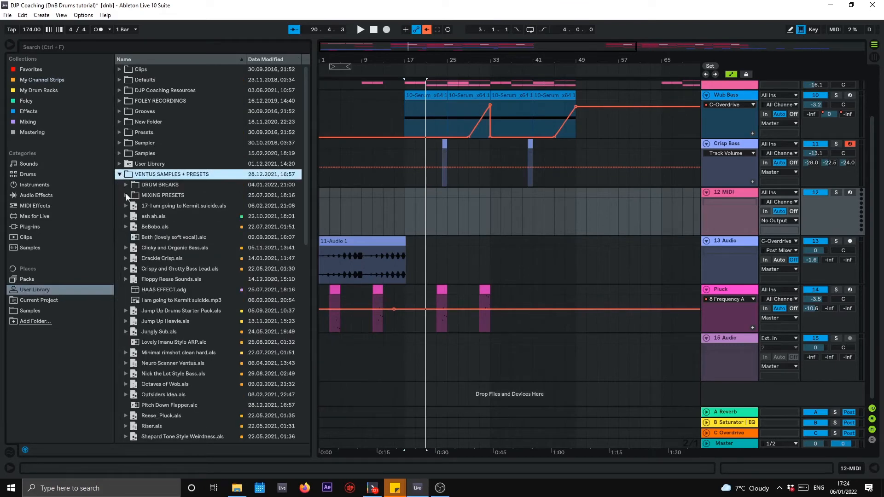
scroll(182, 199, down, 1)
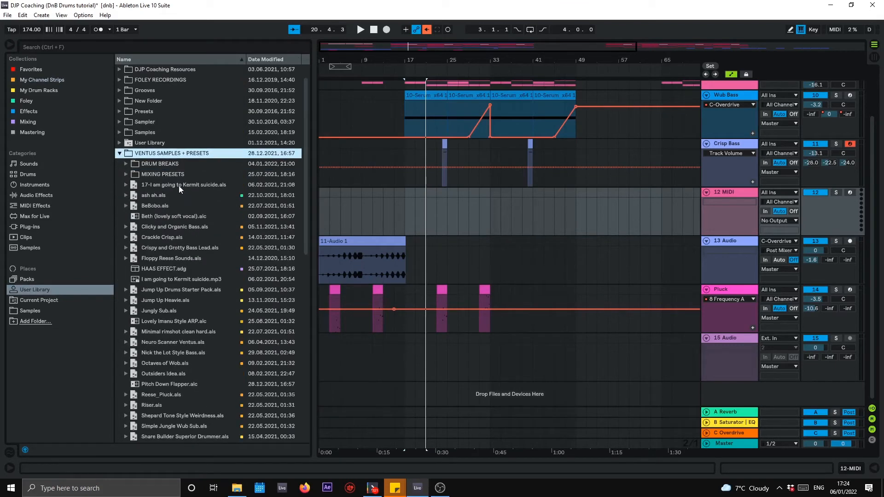
scroll(169, 253, down, 1)
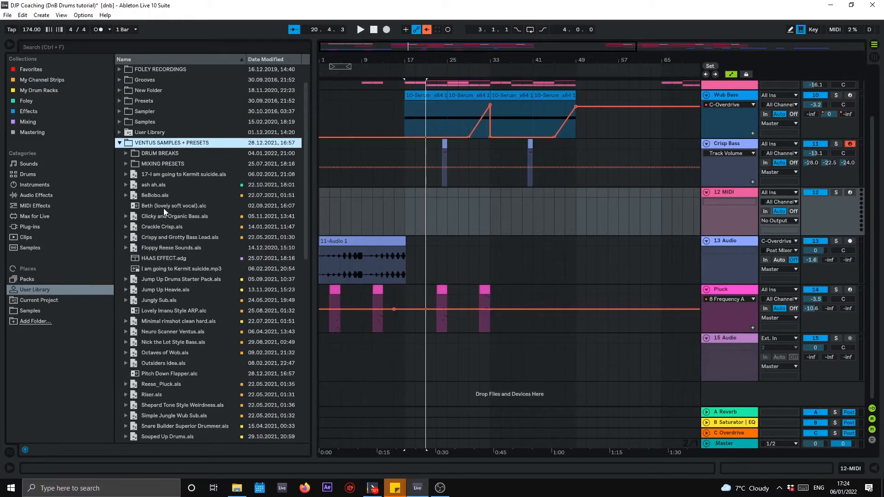
scroll(166, 230, down, 2)
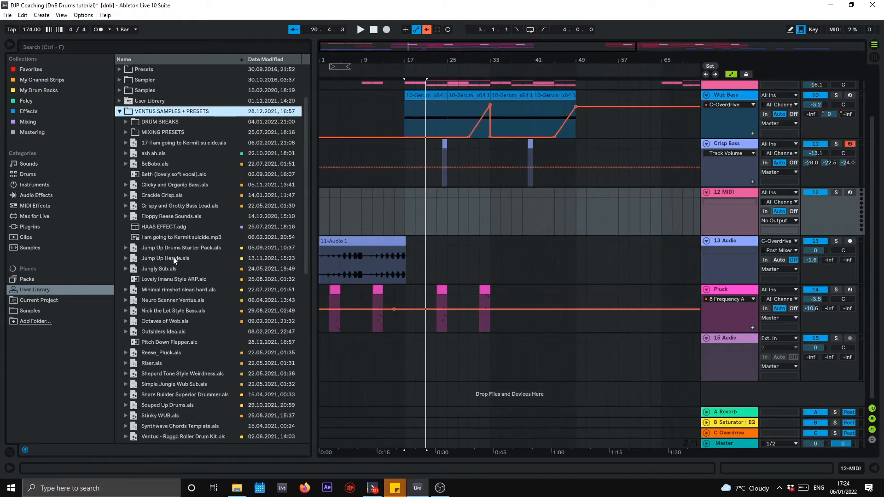
right_click(266, 61)
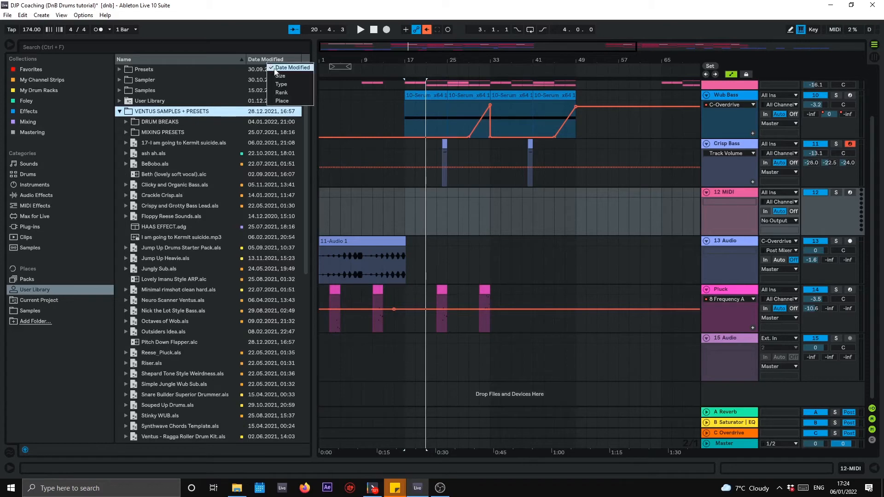
click(265, 61)
click(266, 62)
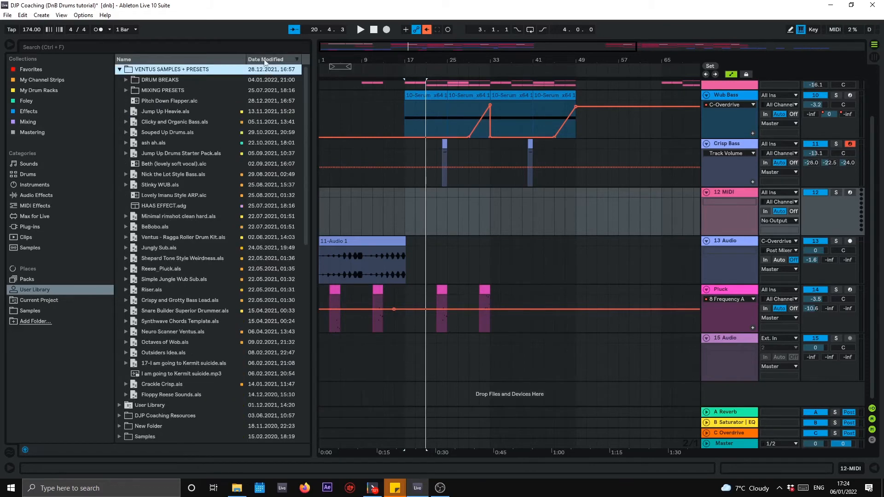
- Check candidate presets in the VENTUS folder, from Pitch Down Flapper through Nick the Lot Style Bass and Stinky WUB to Shepard Tone Style Weirdness
click(170, 101)
click(148, 446)
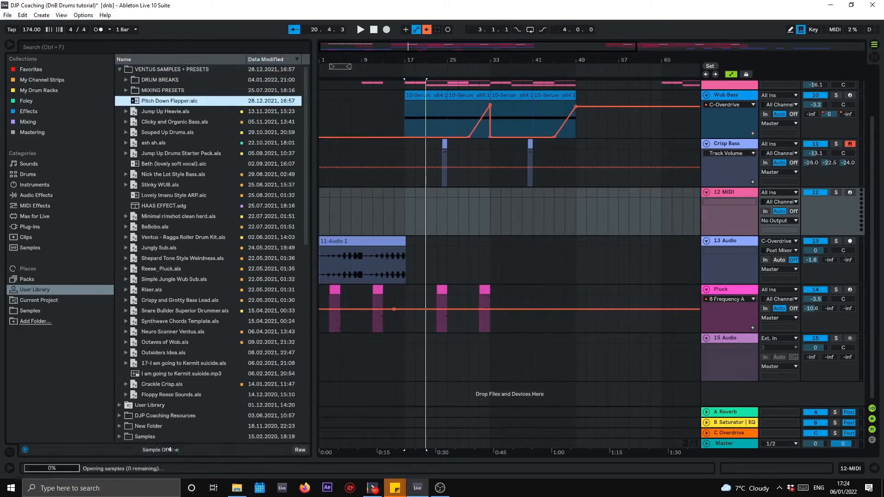
click(184, 111)
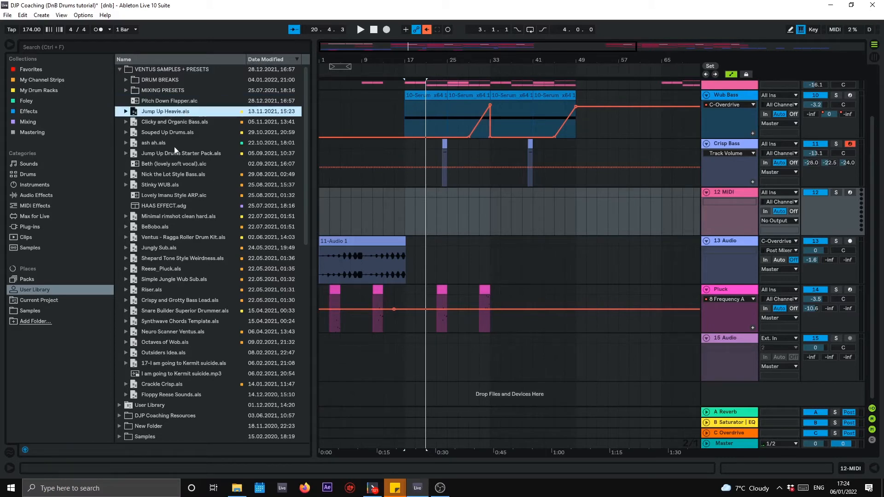
click(183, 156)
click(186, 174)
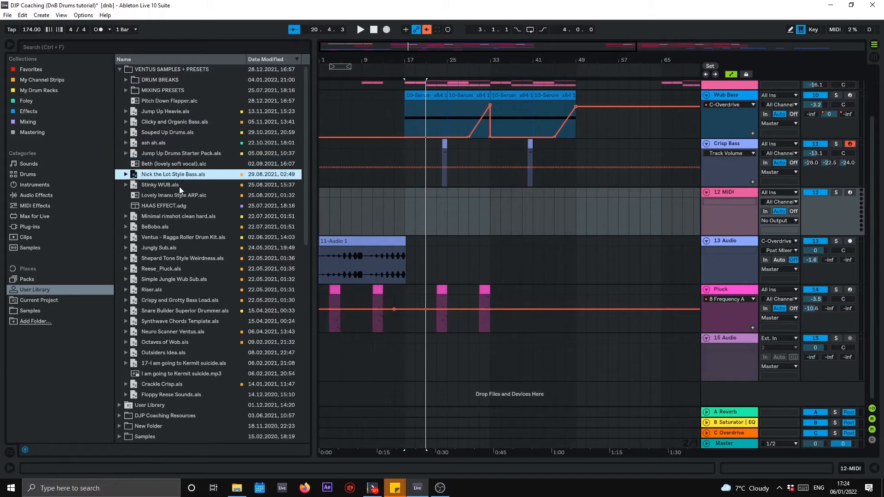
click(179, 186)
click(182, 227)
click(189, 259)
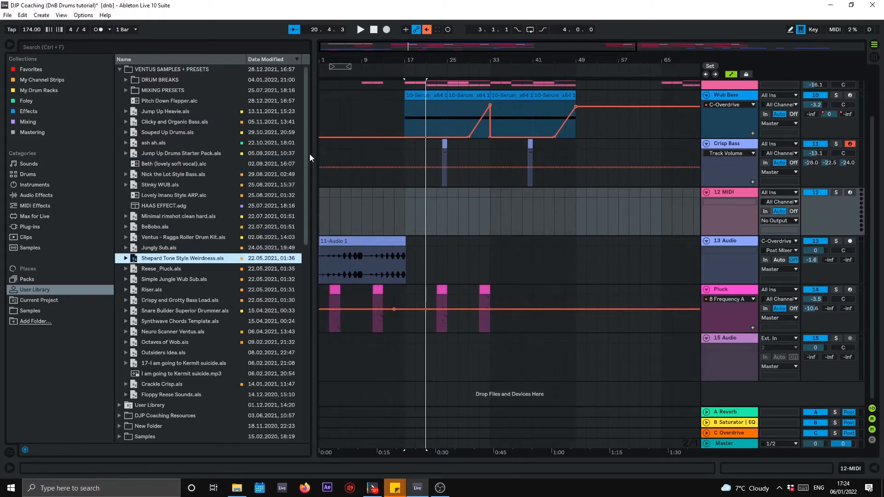
- Search the plug-ins for SERUM and load Serum_x64 onto the empty 12 MIDI track
drag(307, 156, 136, 191)
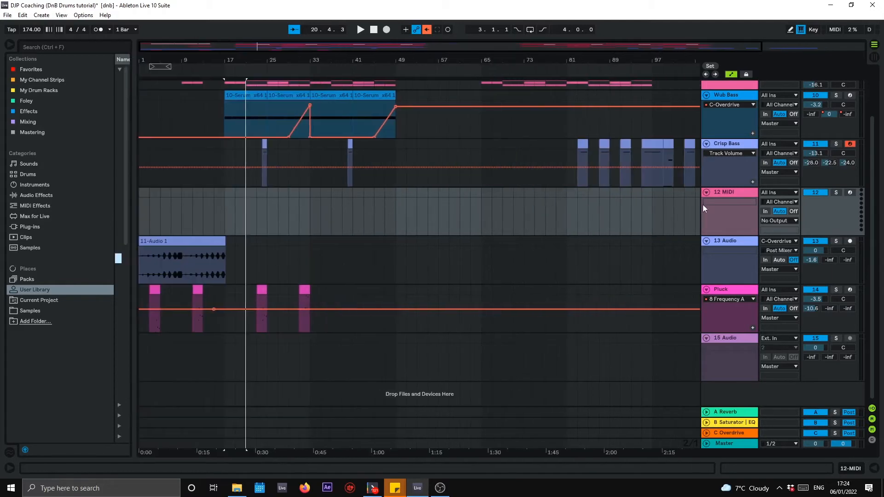
click(81, 47)
text(SE)
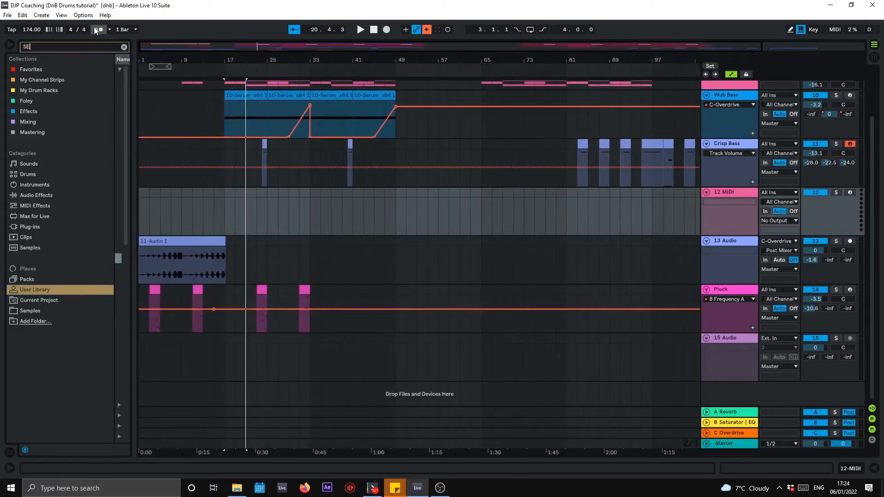
text(RUM)
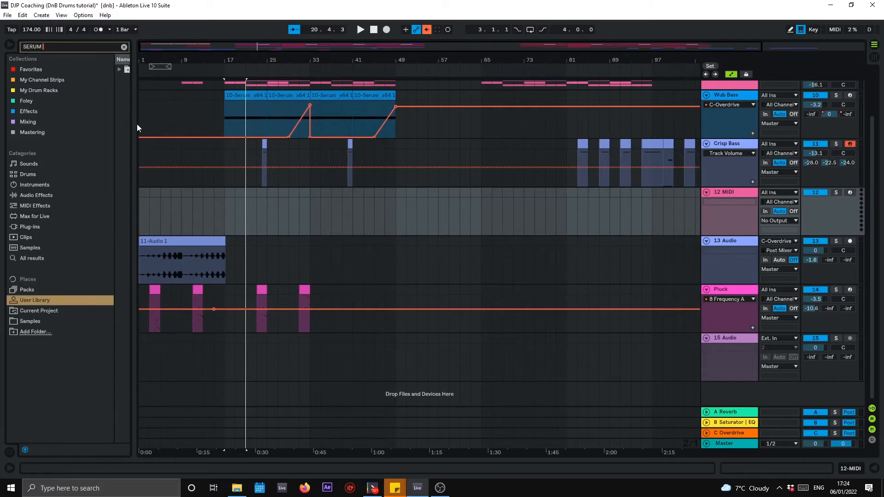
drag(135, 124, 270, 124)
click(30, 227)
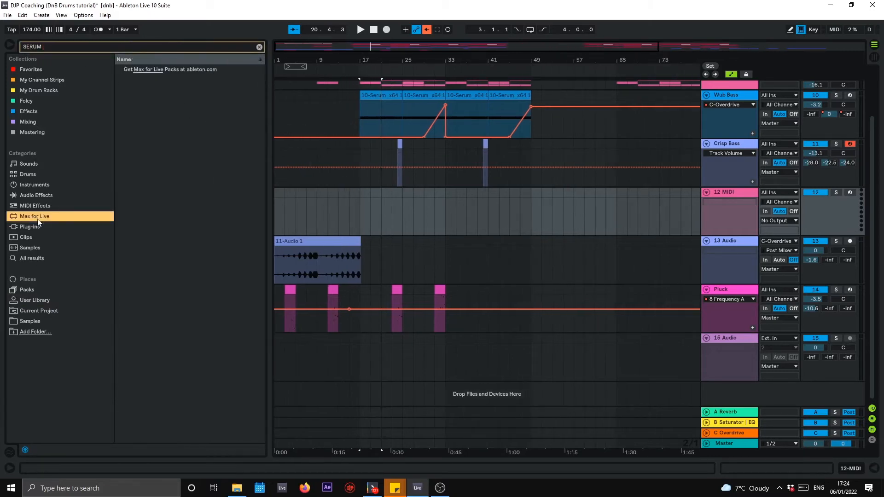
drag(149, 101, 658, 195)
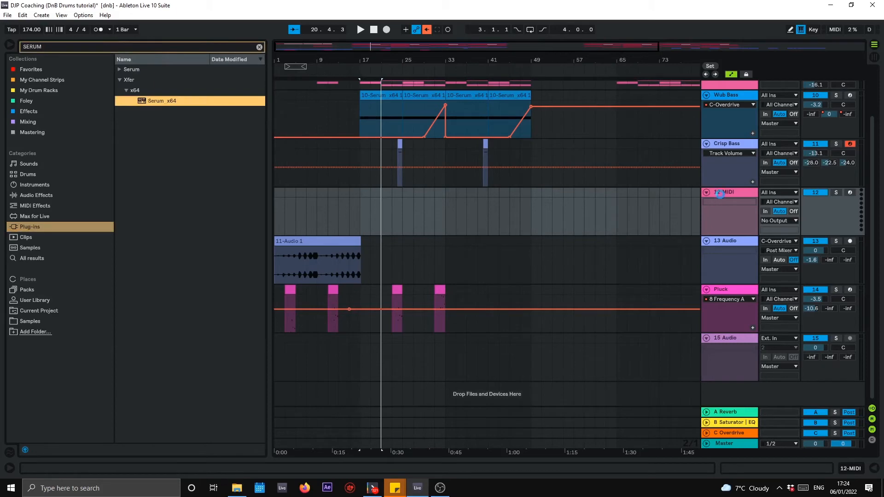
drag(720, 194, 719, 194)
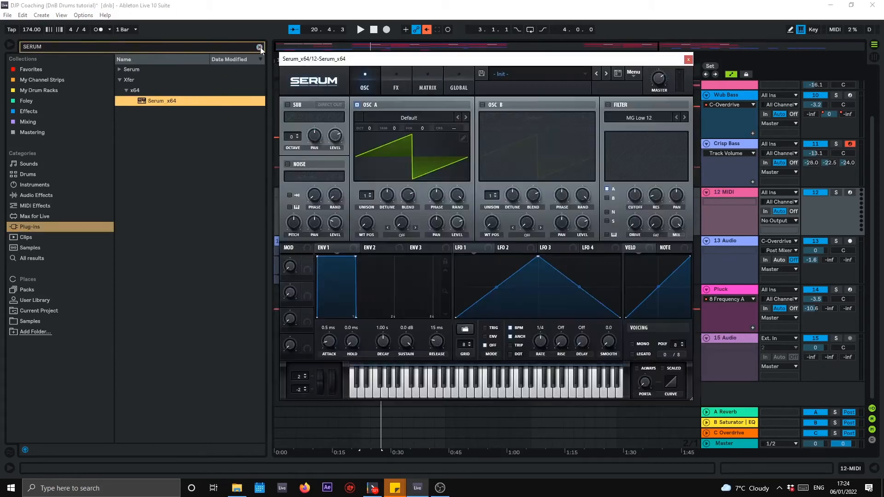
- Clear the browser search and narrow the browser, repositioning the Serum window over the arrangement
click(261, 47)
click(47, 216)
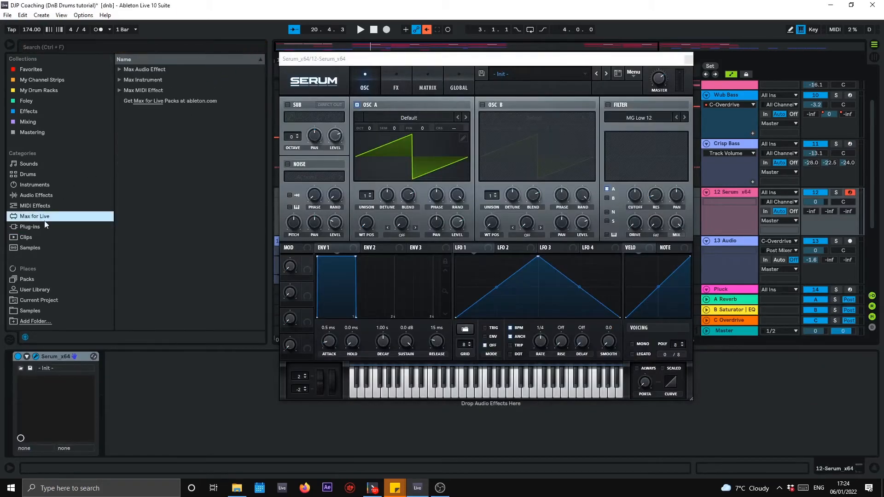
drag(270, 59, 20, 127)
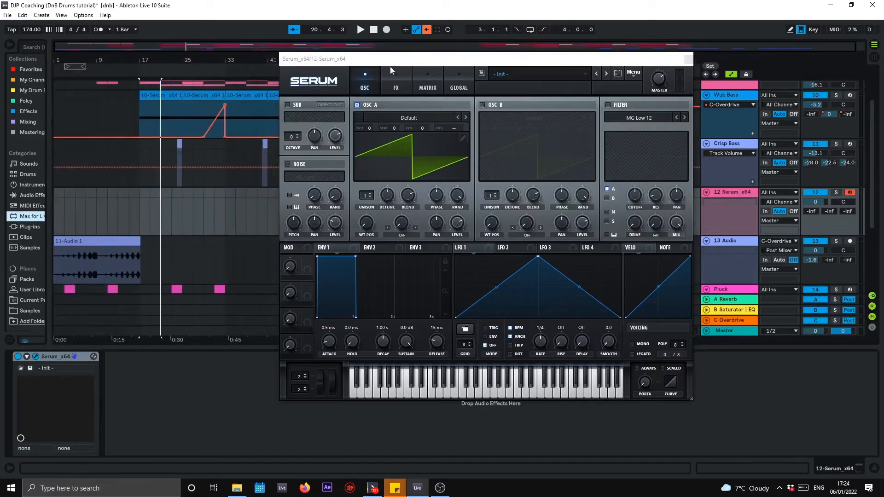
drag(390, 60, 235, 83)
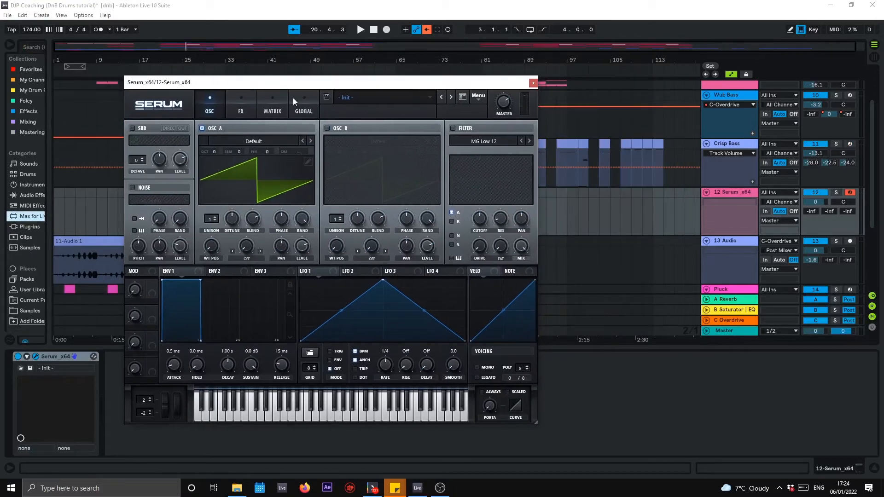
drag(347, 89, 418, 94)
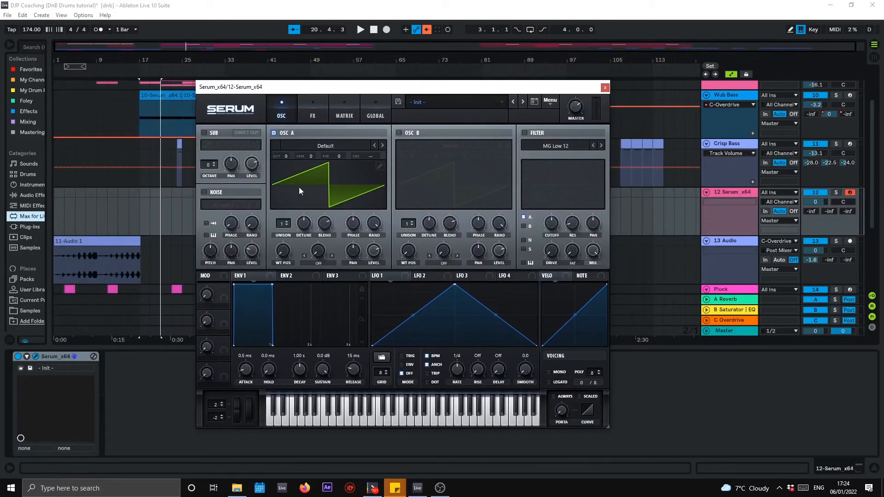
- Load the Basic Shapes wavetable from the Analog category into Serum's oscillator A
click(316, 145)
click(358, 135)
click(332, 143)
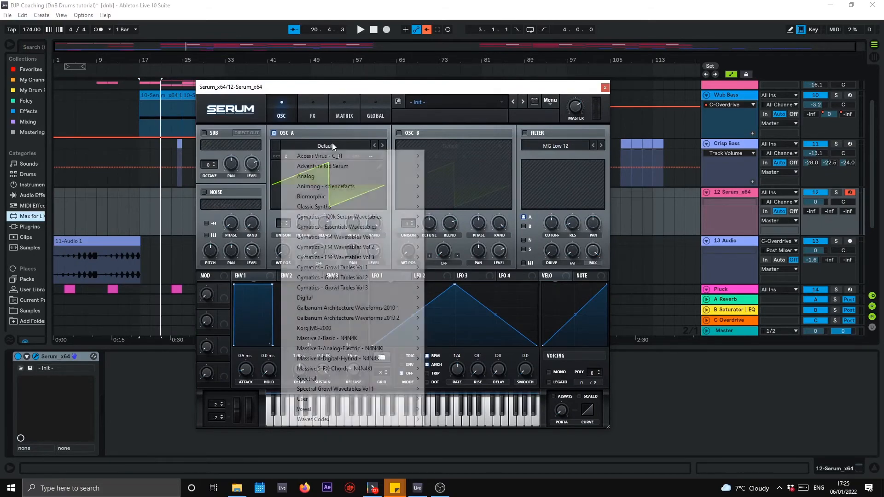
mouse_move(396, 176)
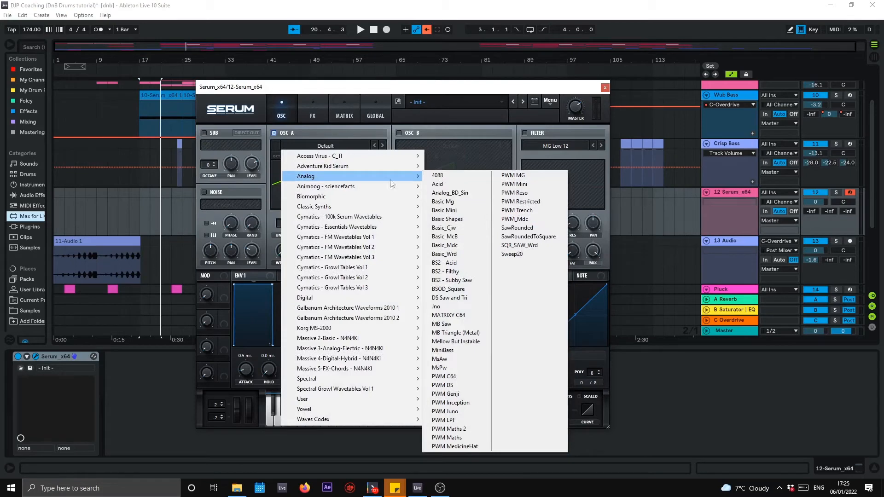
click(465, 219)
- Enable oscillator B and load the Analog Basic Shapes wavetable into it
click(399, 133)
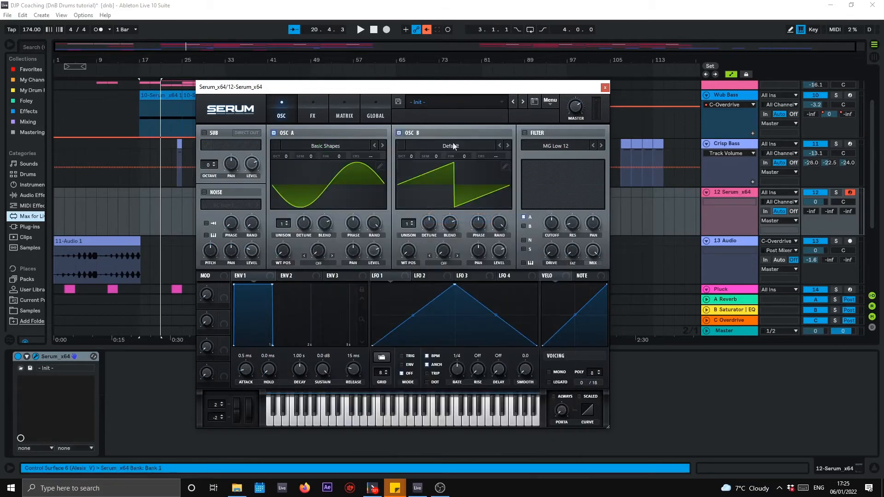
click(473, 145)
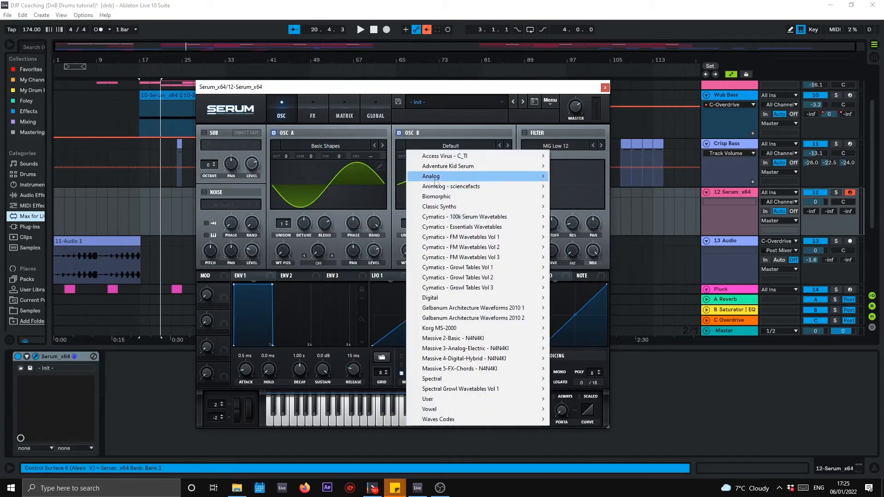
mouse_move(477, 179)
click(593, 219)
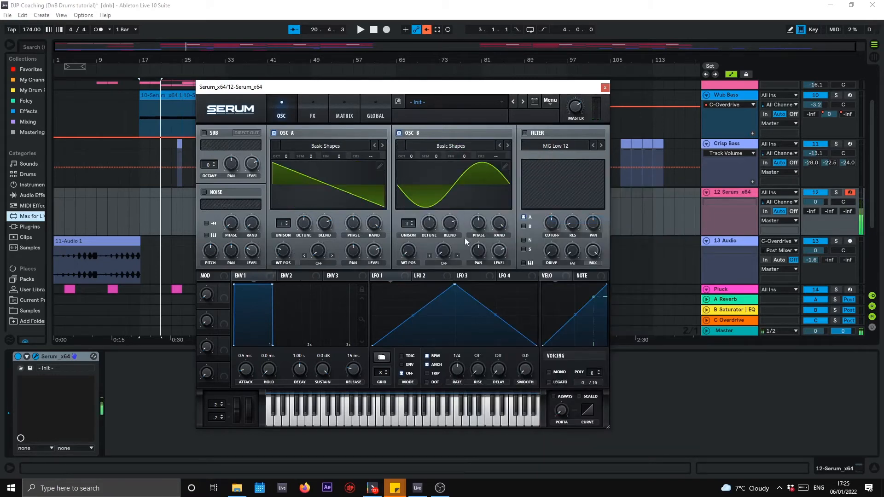
- Set both oscillators' wavetable positions to the square wave, with B at 4, and lower the Serum track's volume to -8.3
drag(412, 251, 425, 220)
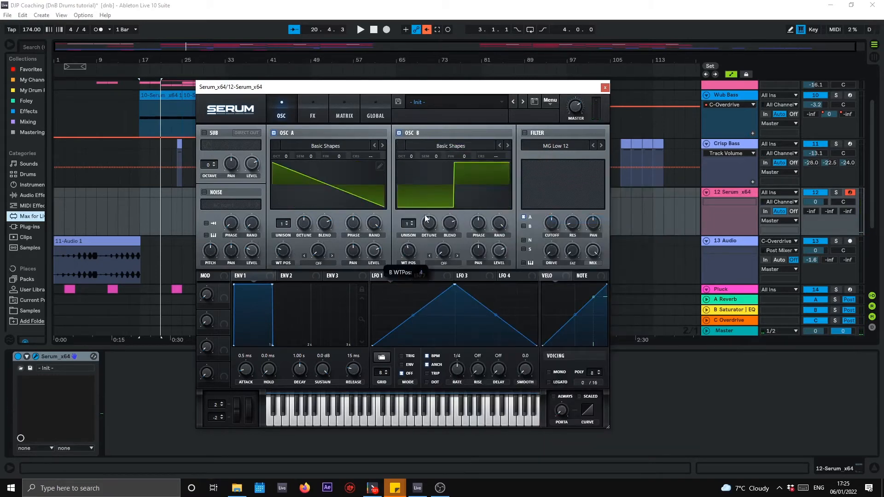
drag(283, 251, 290, 239)
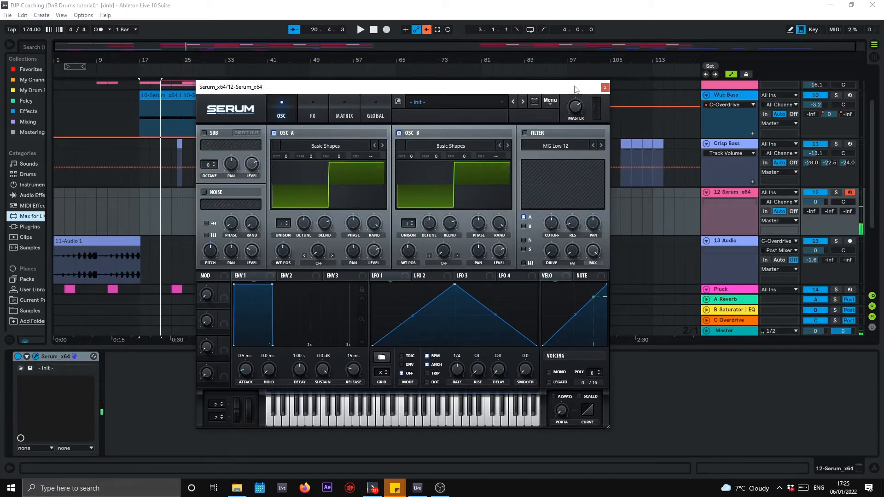
drag(575, 86, 643, 74)
drag(815, 202, 815, 214)
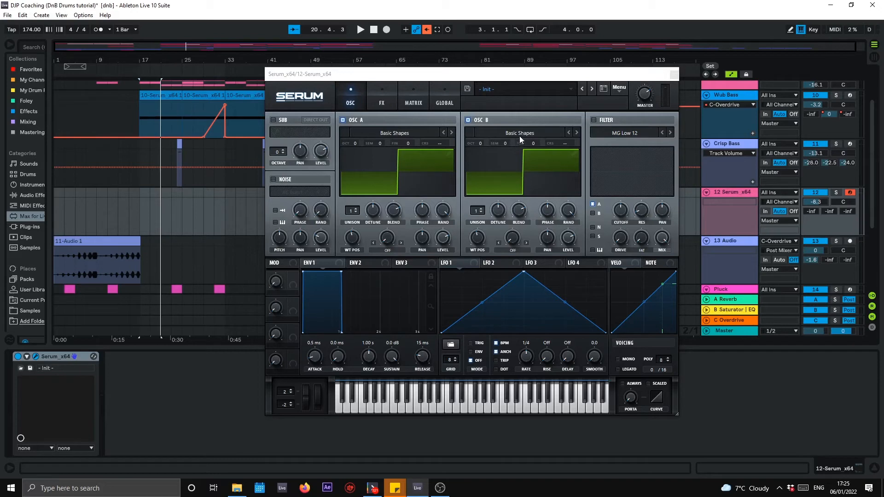
- Set oscillator A's warp mode to FM (from B)
click(386, 248)
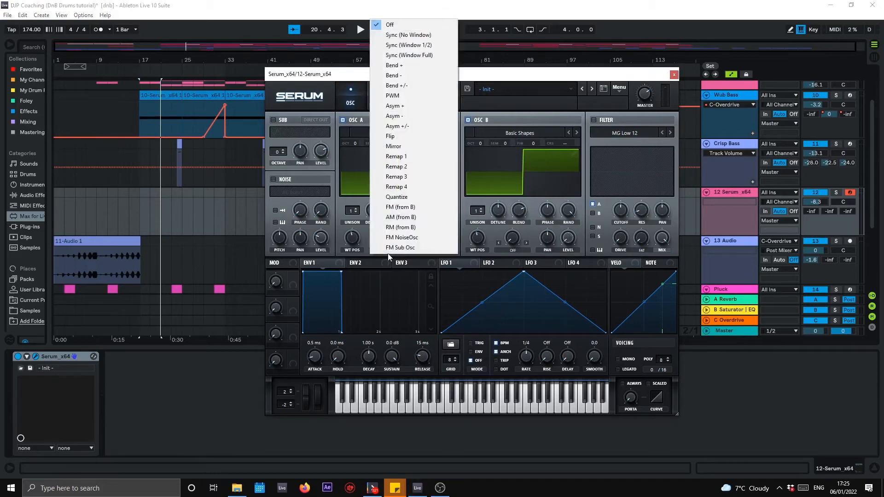
click(400, 206)
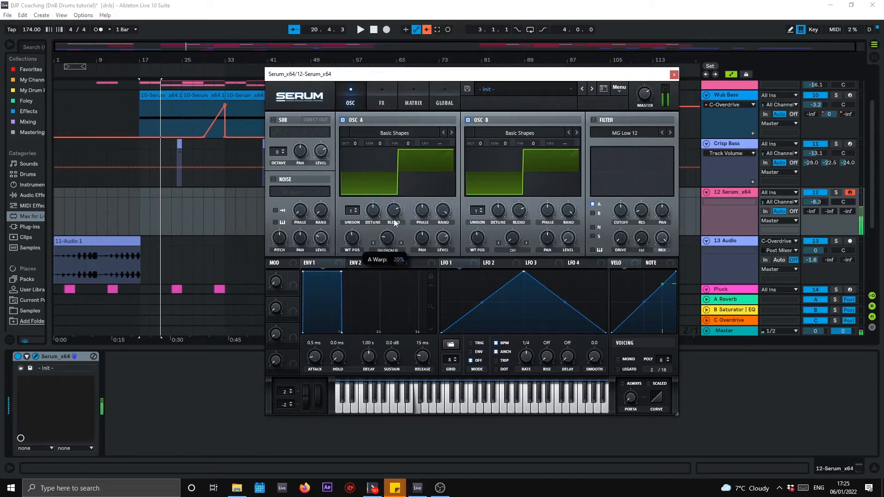
- Play low test notes while adjusting the FM (from B) warp amount on oscillator A
mouse_move(400, 206)
mouse_down()
mouse_move(399, 220)
mouse_move(404, 211)
mouse_up()
key(z)
key(f)
key(z)
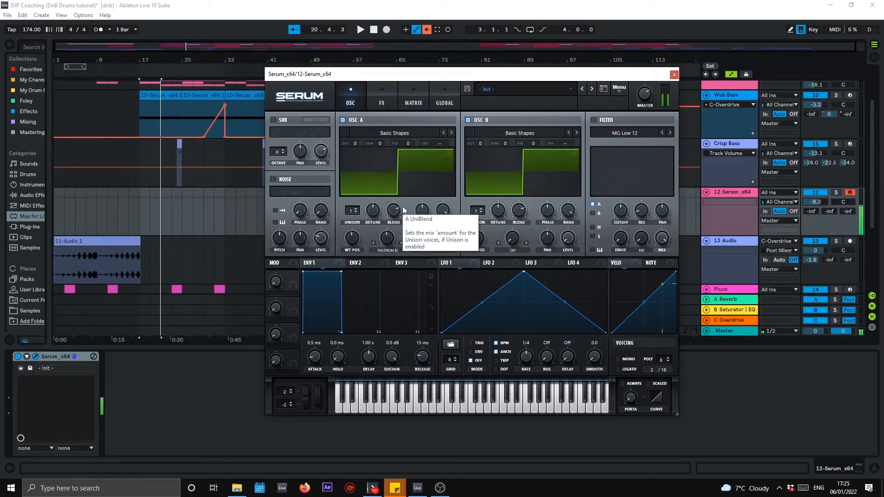
drag(389, 237, 393, 246)
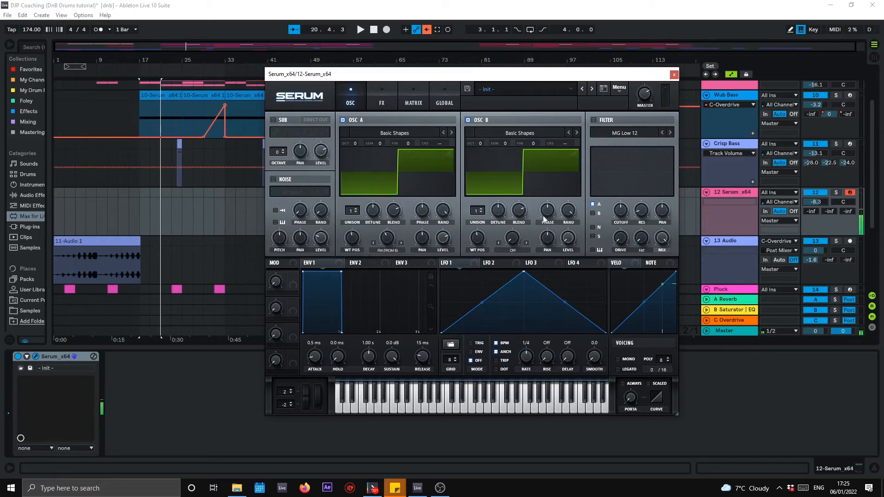
- Try oscillator B at -2 octaves and oscillator A with FM Sub Osc warp, restoring octave 0 and FM (from B)
drag(485, 144, 484, 133)
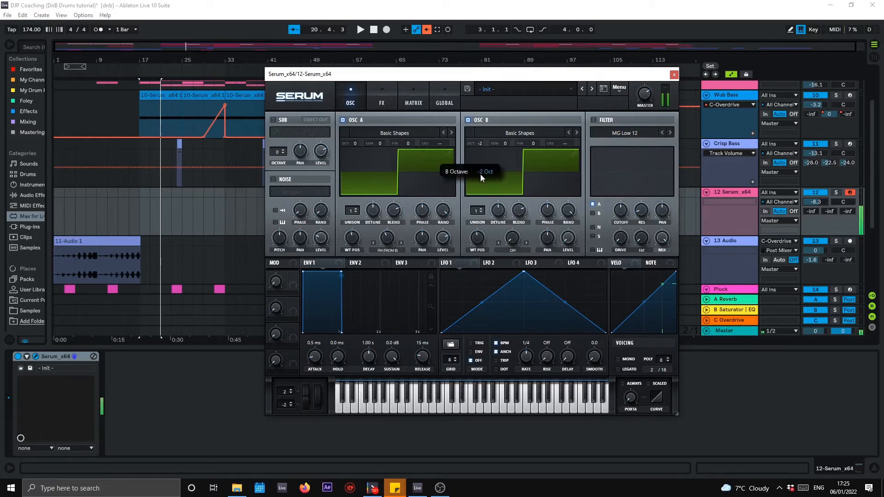
drag(484, 160, 487, 144)
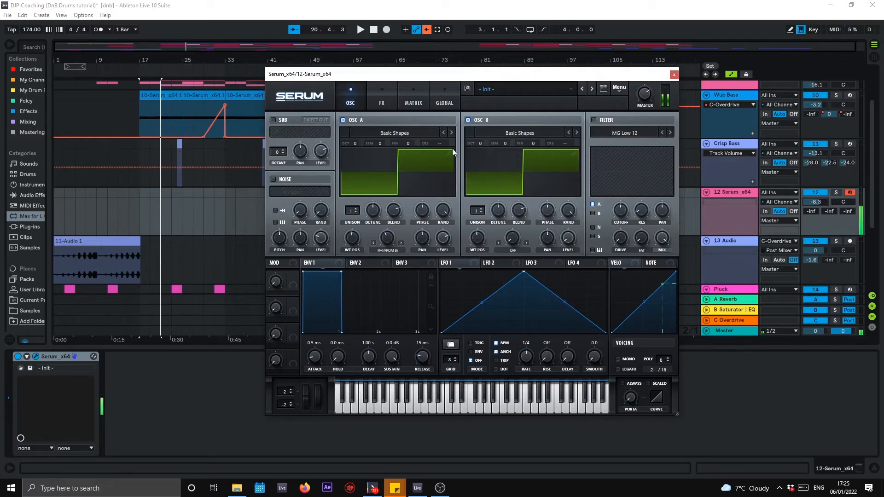
click(386, 250)
click(389, 248)
click(386, 250)
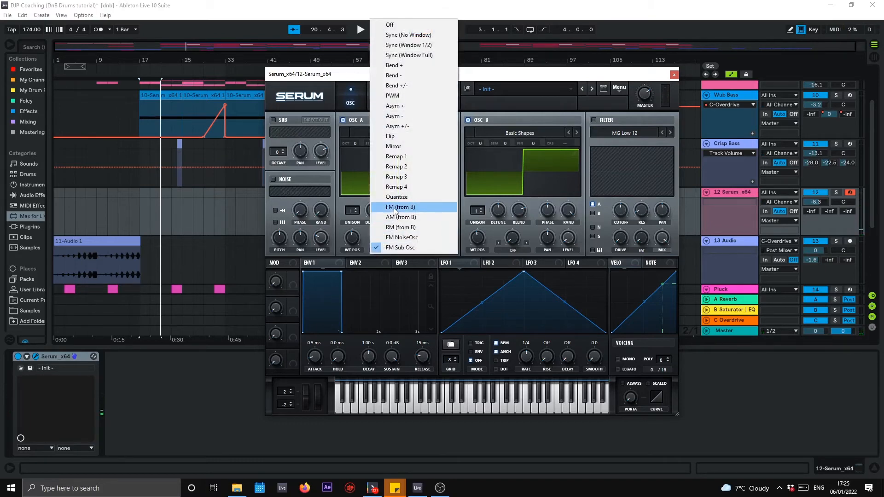
click(391, 207)
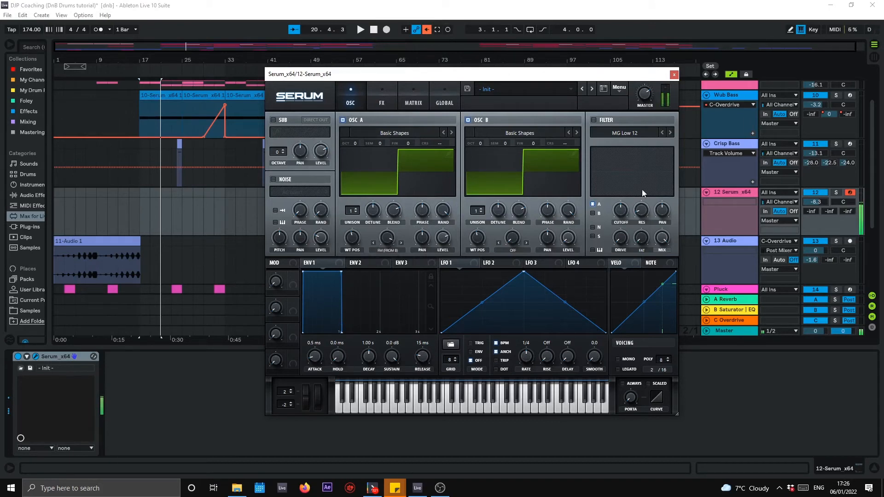
- Enable the filter with oscillator B also routed through it, switch it to MG Low 24, and raise the cutoff
click(594, 120)
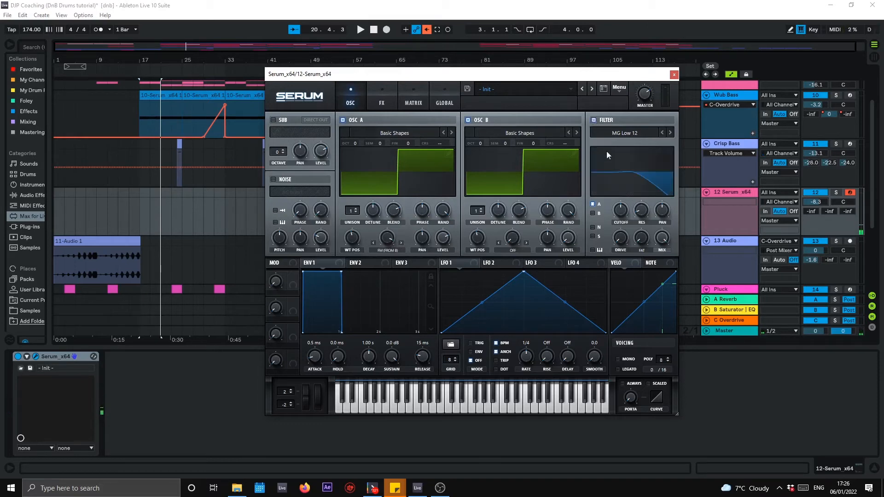
click(592, 213)
click(670, 133)
drag(615, 216, 622, 188)
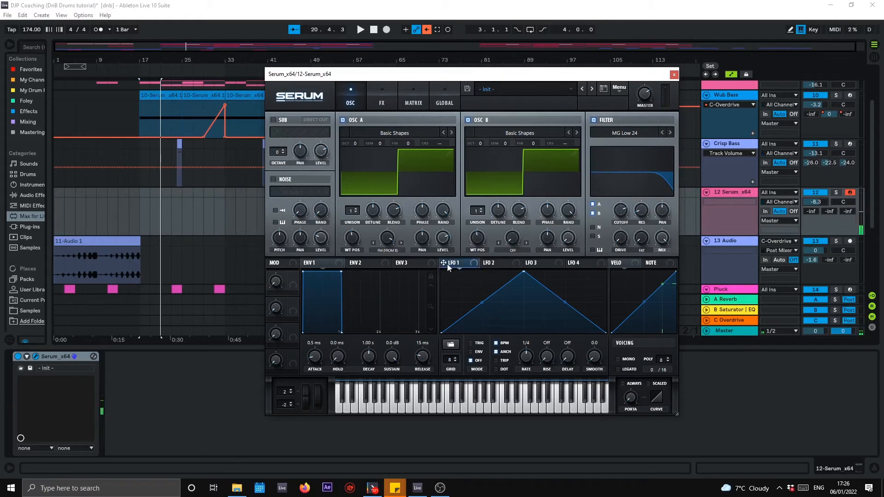
- Assign LFO 1 to oscillator A's level and set the LFO to Trig mode at a 1/32 rate
drag(445, 264, 487, 266)
drag(442, 243, 442, 267)
click(470, 343)
drag(521, 357, 533, 339)
drag(525, 357, 527, 372)
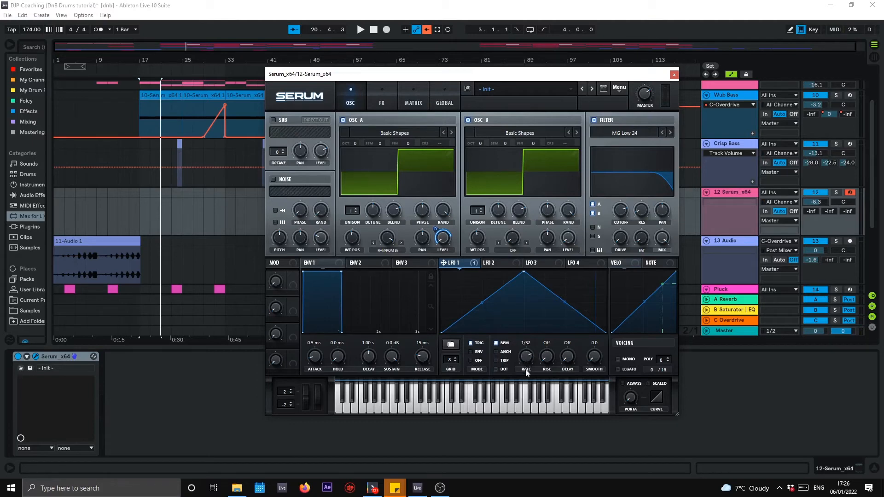
- Turn off BPM sync on LFO 1 and set its rate to 85.1 Hz
click(503, 344)
drag(525, 358, 547, 299)
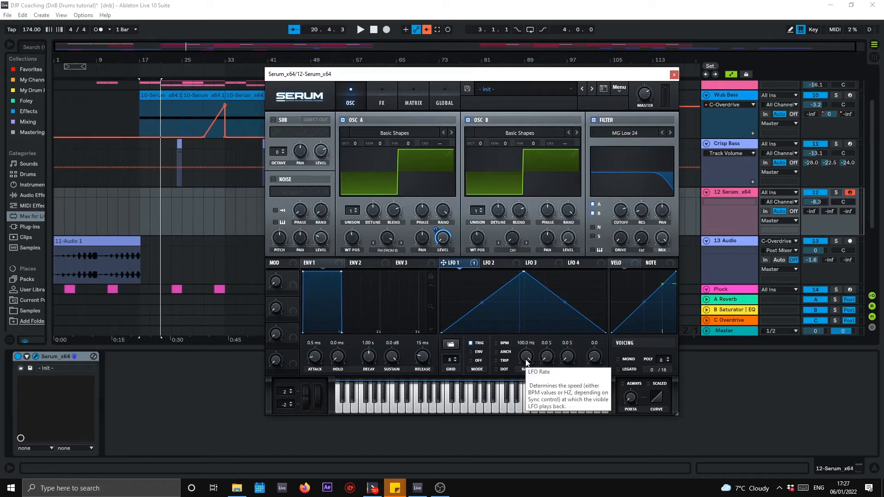
mouse_move(526, 360)
mouse_down()
mouse_move(525, 390)
mouse_move(534, 368)
mouse_up()
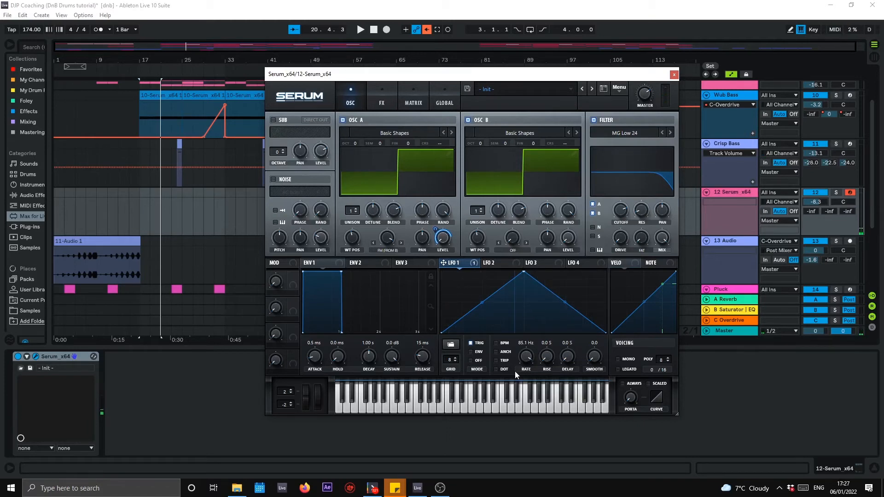
- Play test notes, raise the filter cutoff further, and set LFO 1's rate to 88.3 Hz
key(a)
key(s)
drag(623, 210, 624, 204)
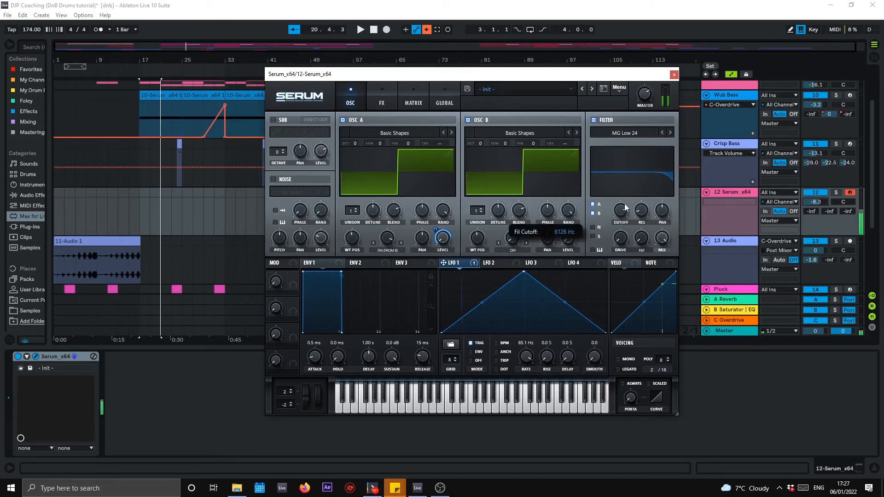
drag(524, 357, 529, 364)
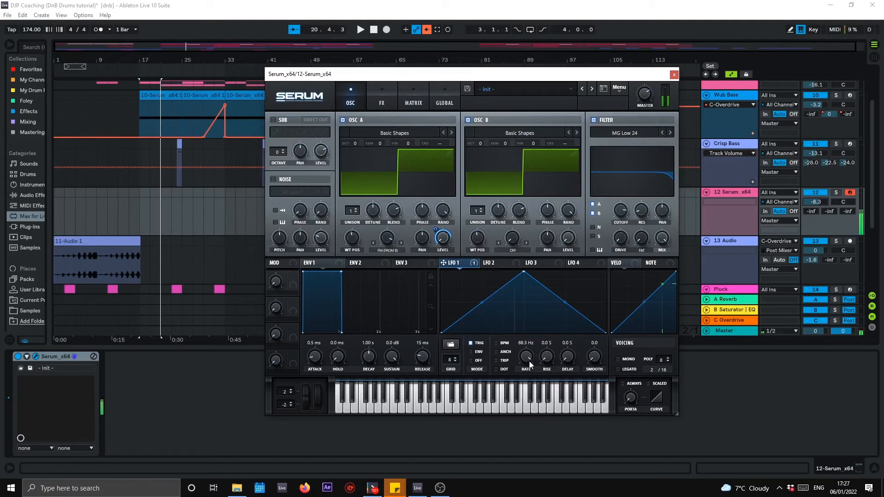
- Enable the Distortion effect in Serum's effects rack
click(391, 95)
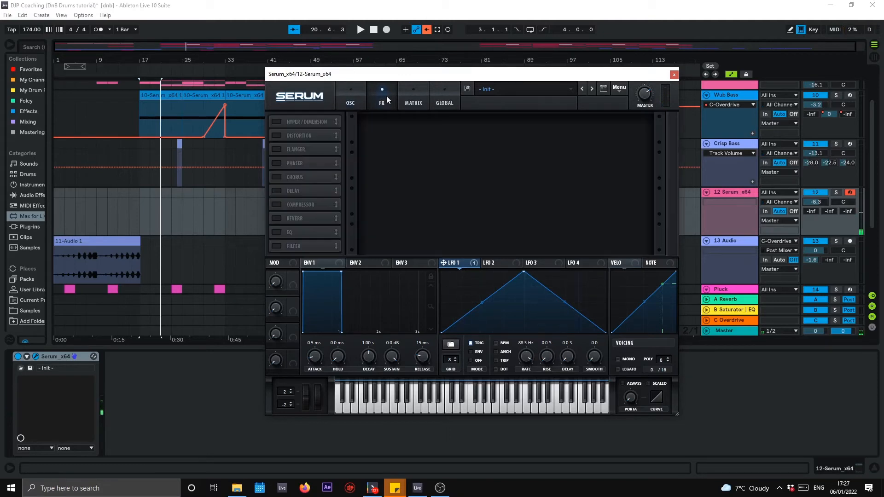
click(275, 137)
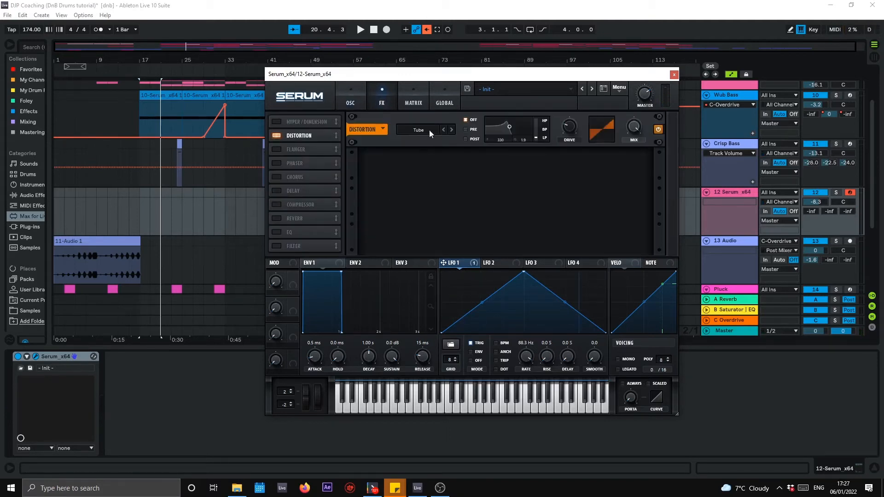
- Assign LFO 2 to oscillator A's FM warp, shape it as a rising ramp, and set Trig mode with a 4 bar rate
click(361, 95)
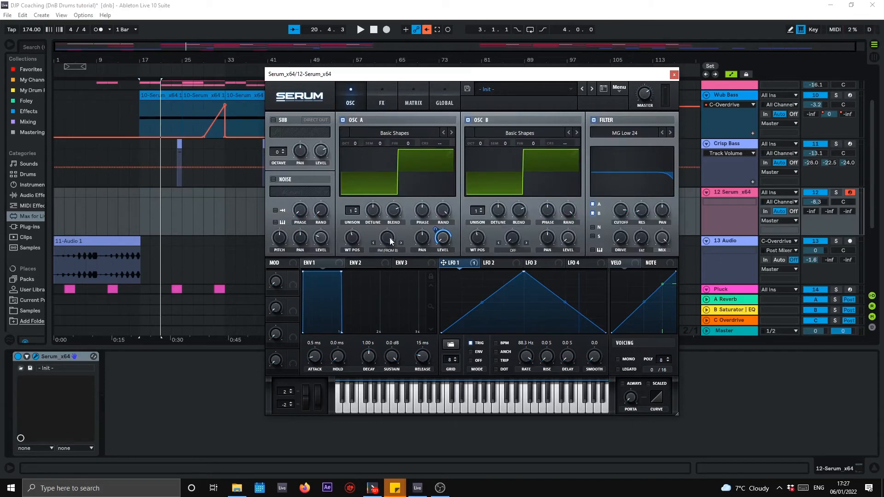
click(491, 263)
drag(410, 274, 399, 204)
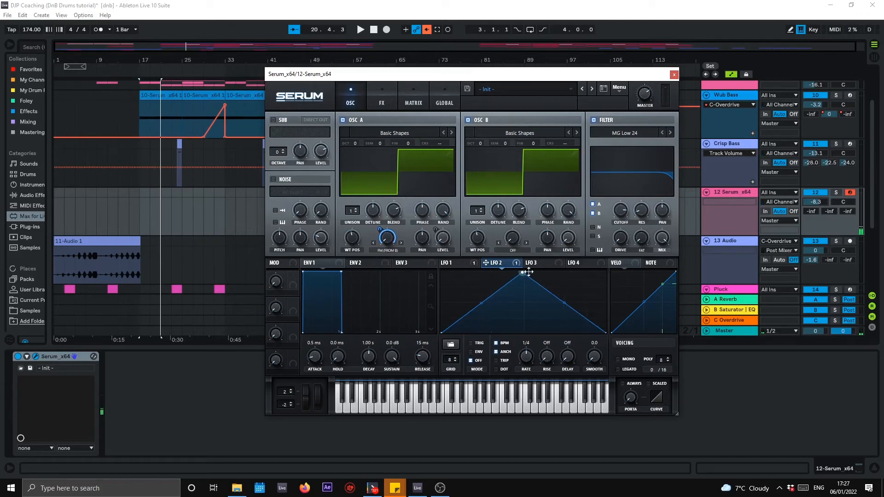
drag(524, 272, 606, 272)
click(471, 343)
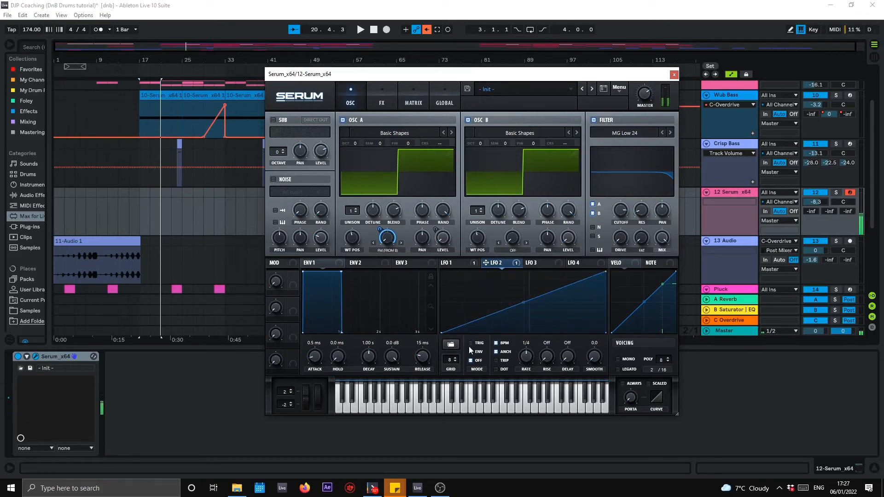
drag(525, 357, 526, 372)
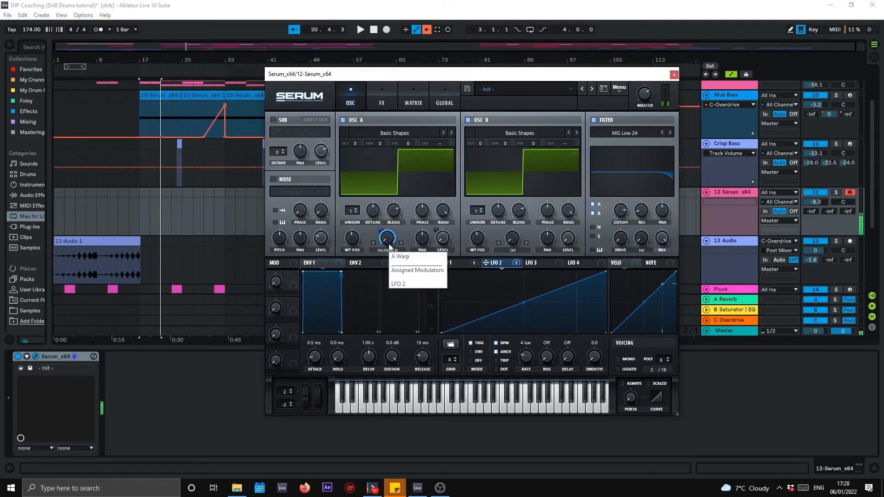
- Try different base amounts for oscillator A's FM warp and remove the LFO 2 modulation from it
drag(388, 239, 409, 199)
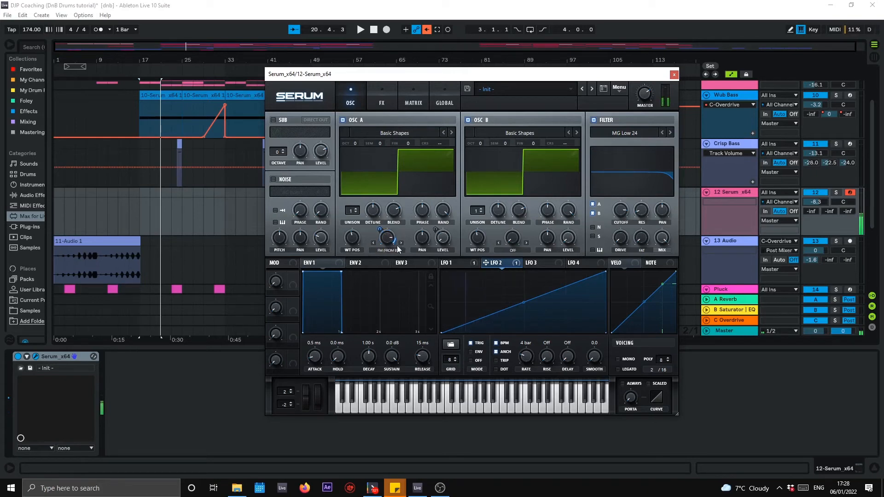
drag(390, 238, 376, 264)
right_click(387, 237)
click(420, 276)
right_click(388, 237)
click(413, 252)
- Assign LFO 1 to the distortion's drive with a modulation amount of 100
click(388, 103)
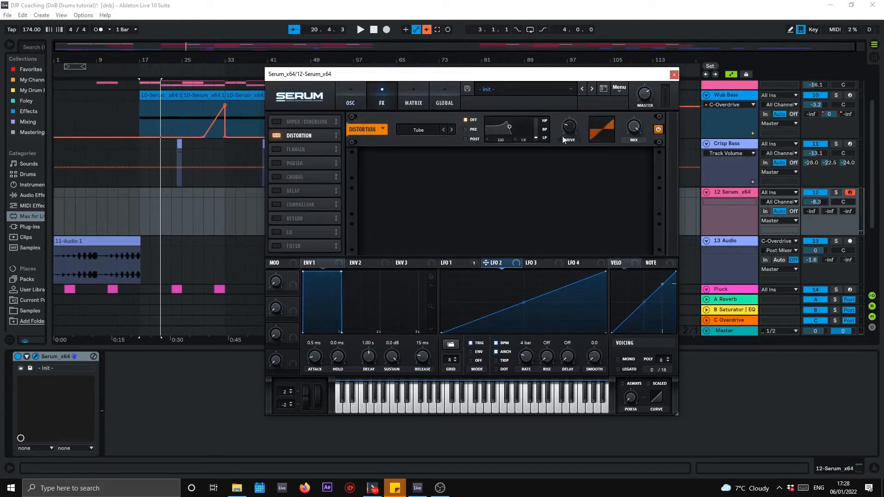
click(473, 264)
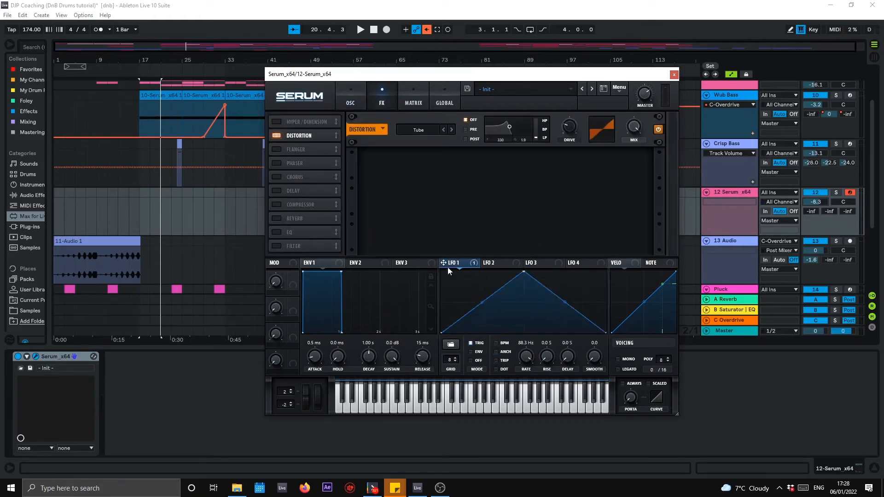
drag(444, 263, 556, 197)
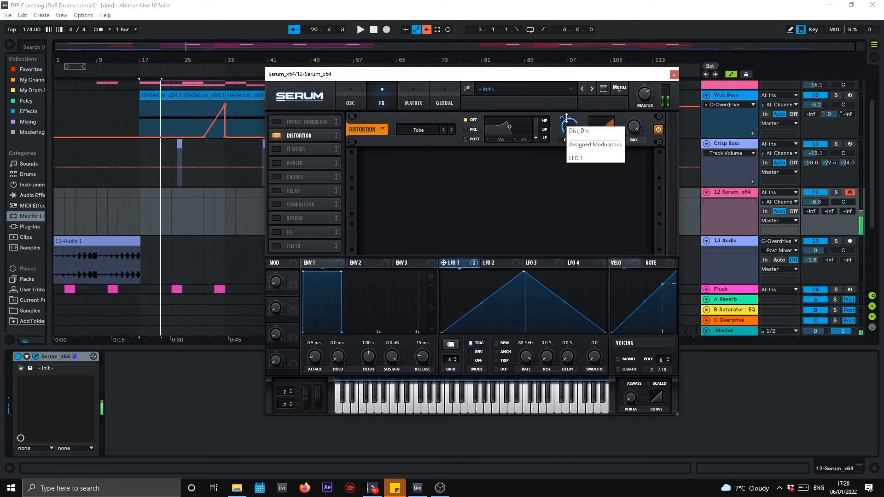
drag(567, 119, 566, 113)
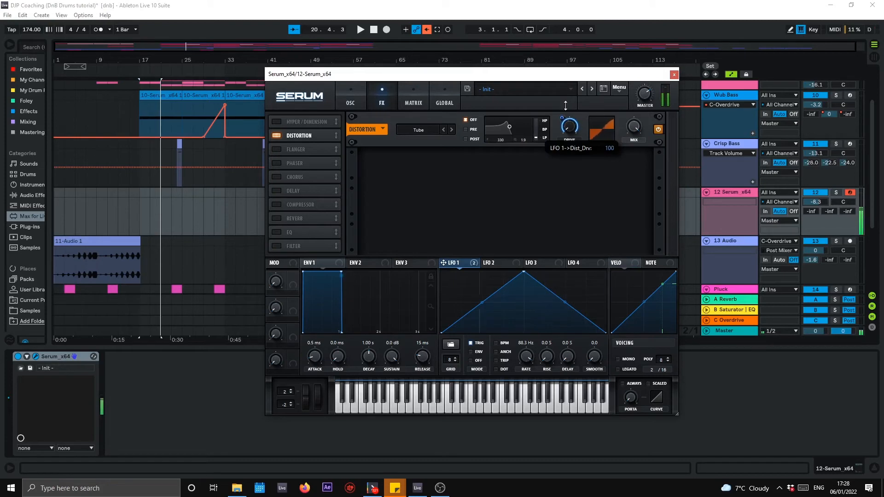
- Audition distortion types including Sin Fold and Zero-Square, adjust the drive, and settle on Rectify
click(452, 130)
click(451, 131)
click(452, 129)
drag(555, 128, 554, 128)
click(451, 130)
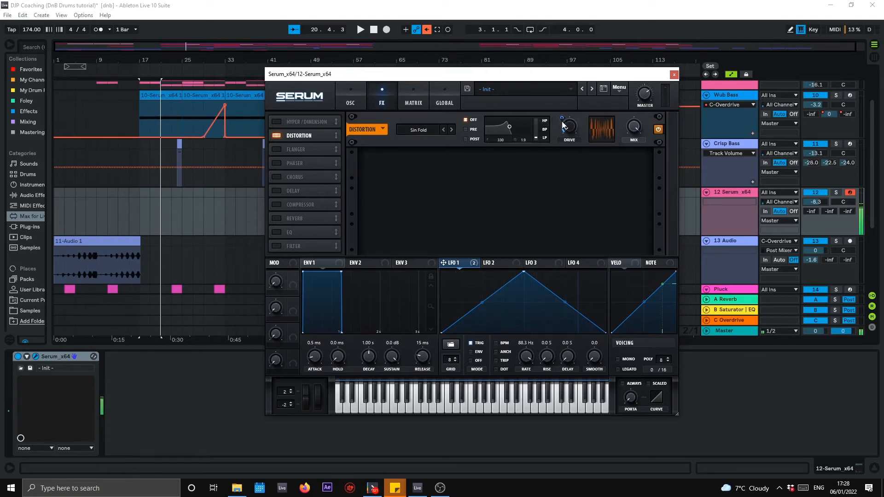
click(451, 129)
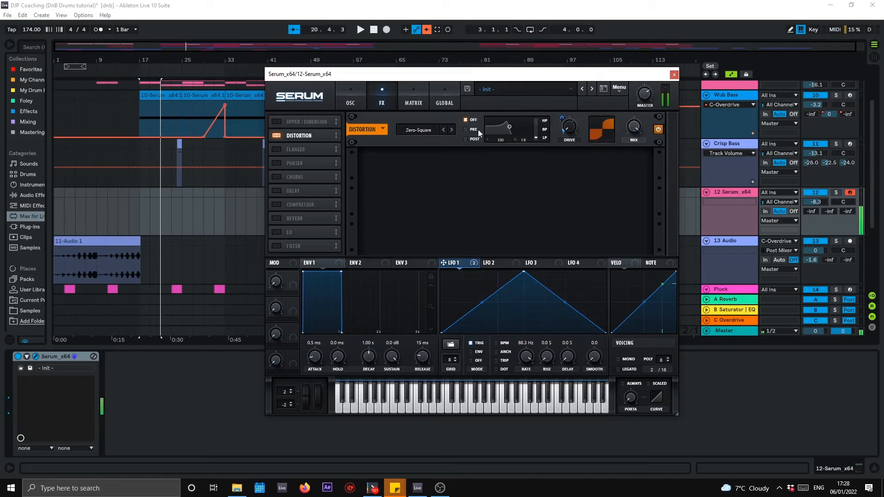
click(451, 130)
click(452, 129)
click(452, 130)
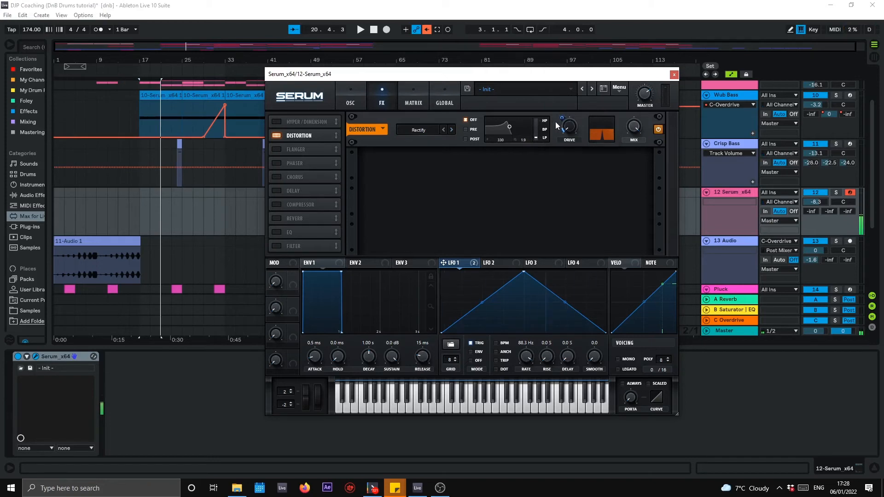
- Audition the Serum patch by playing test notes in different keyboard octaves
key(z)
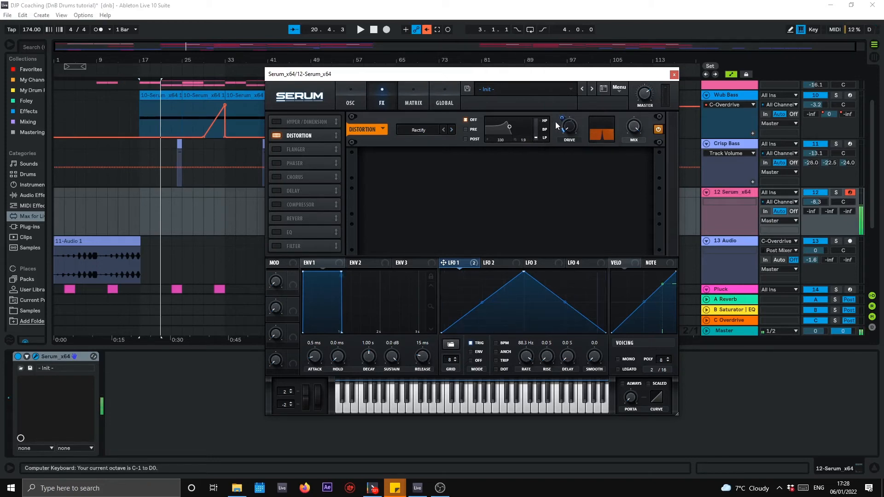
key(x)
key(x)
key(f)
key(f)
- Close the Serum window and copy the Crisp Bass clip at bar 24 onto the 12 Serum track
click(673, 74)
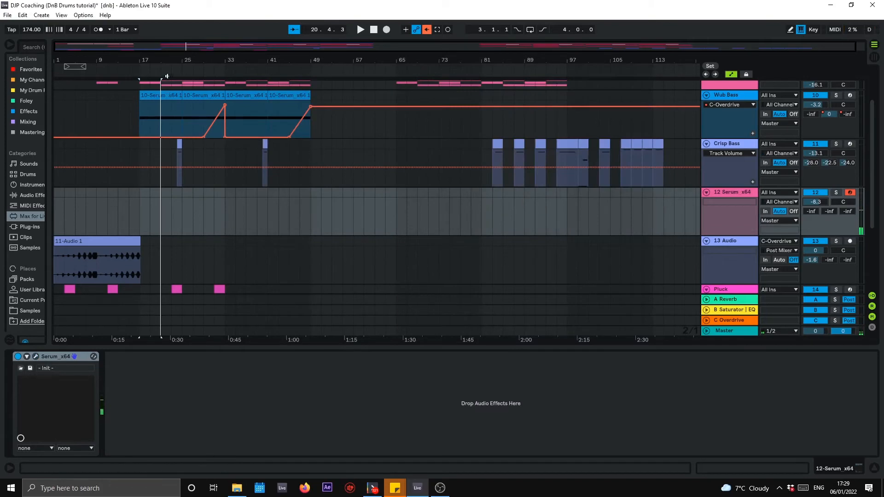
drag(234, 67, 233, 67)
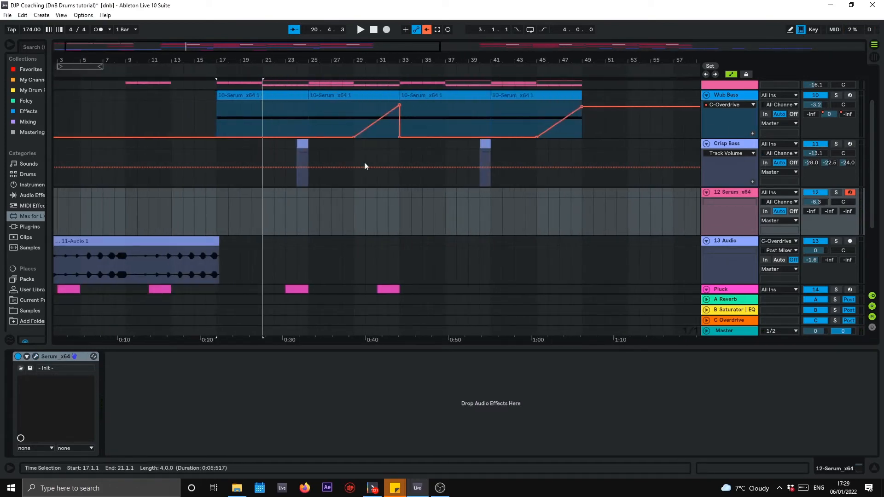
drag(310, 152, 303, 203)
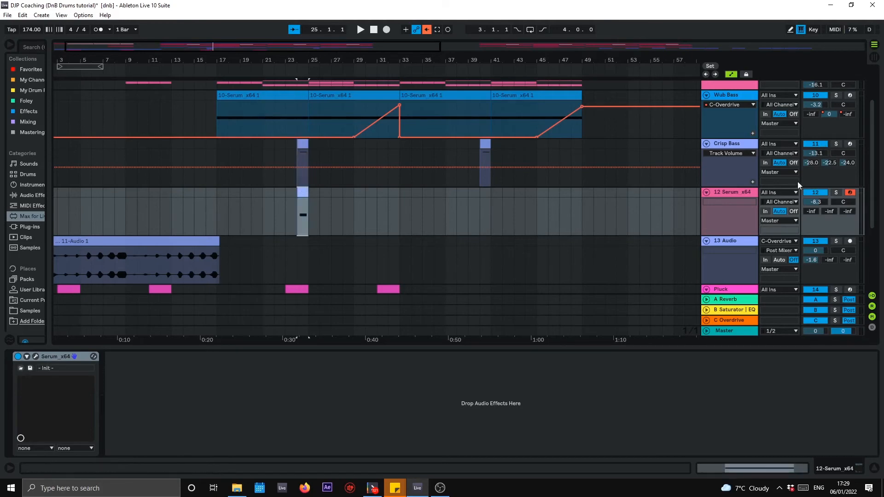
- Solo the 12 Serum track to listen to its bar 24 clip, and unsolo it
click(837, 193)
key(space)
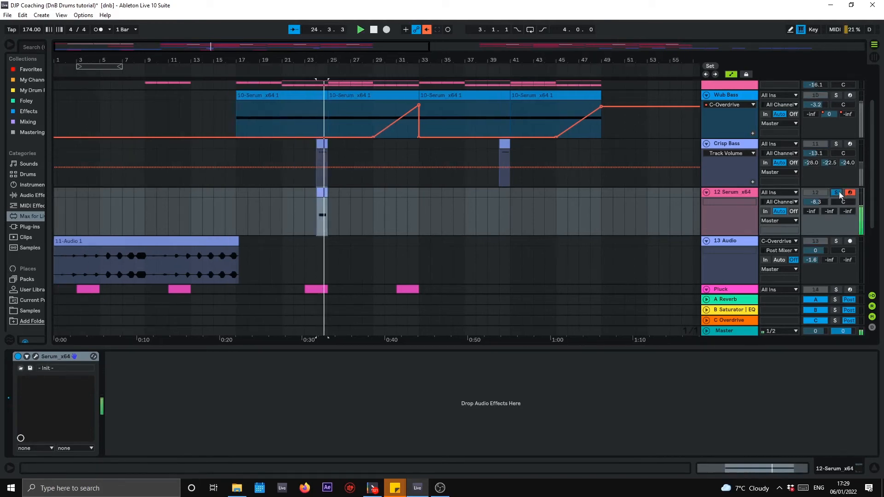
click(838, 193)
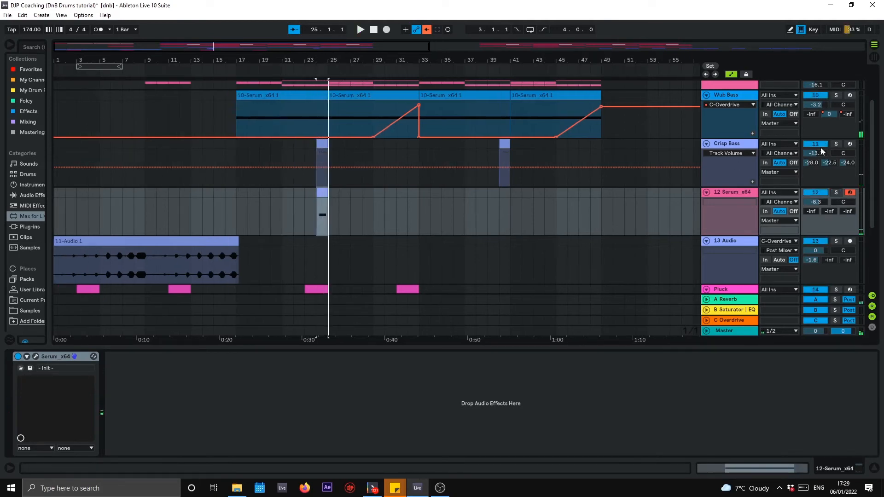
- Solo the Crisp Bass and 12 Serum tracks together and play them
click(836, 144)
click(835, 193)
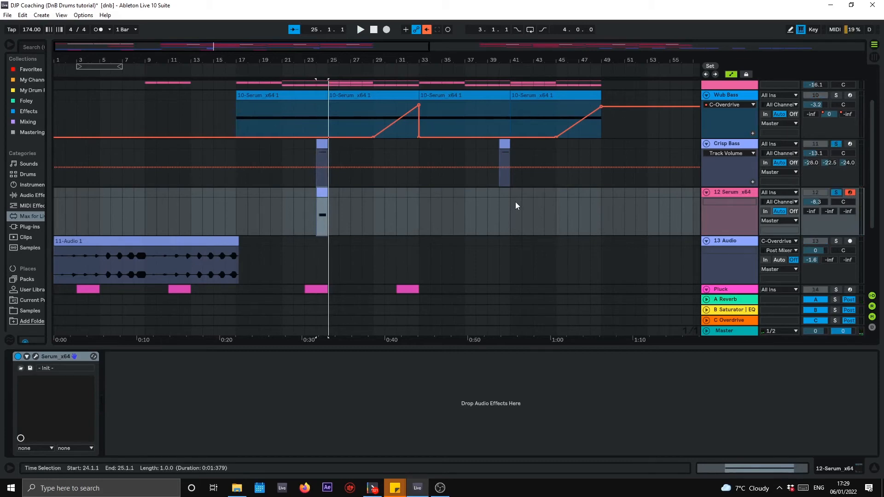
key(space)
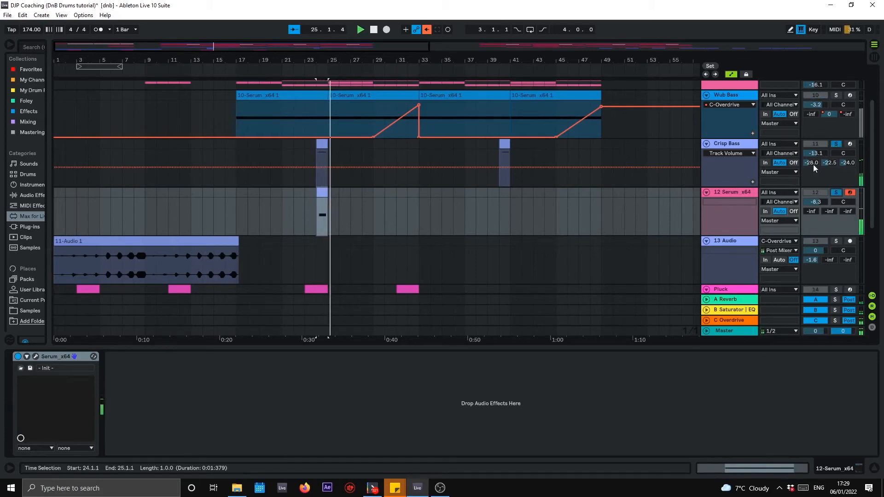
- Try the 12 Serum clip's bar 24 note in lower octaves down to F-1 during playback, and return it to F2
double_click(322, 193)
drag(469, 324, 462, 397)
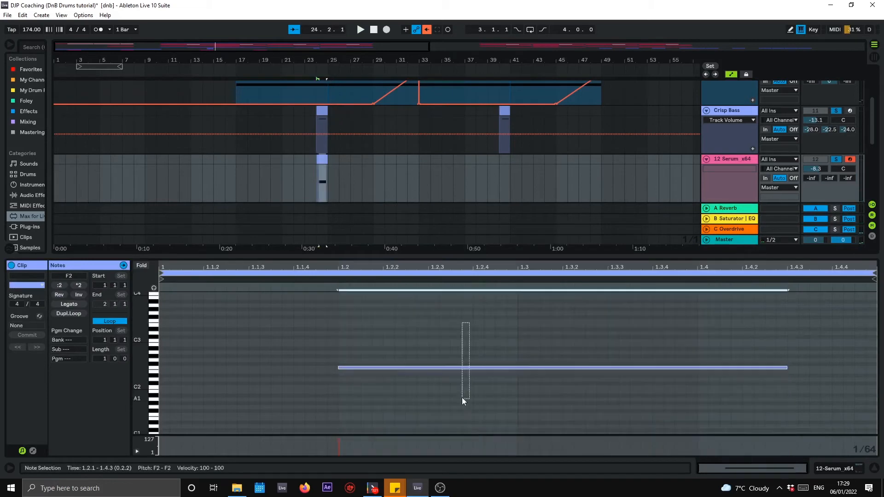
key(shift+Down)
key(shift+Down)
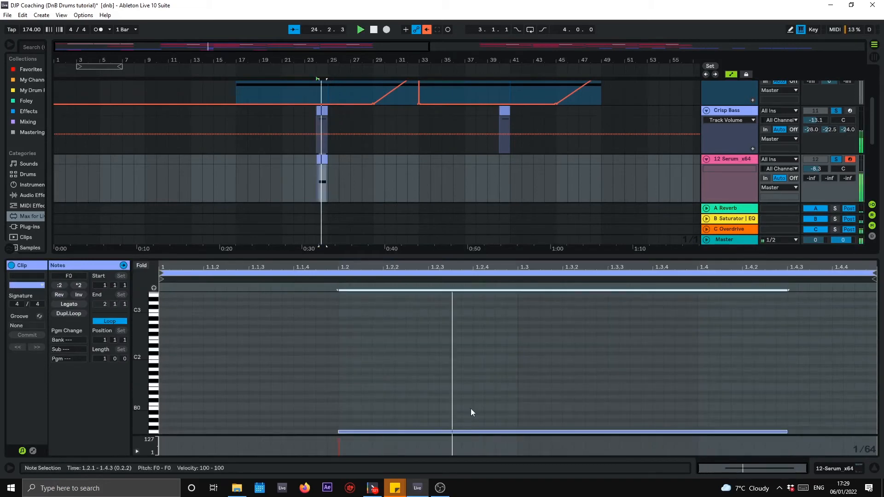
key(shift+Down)
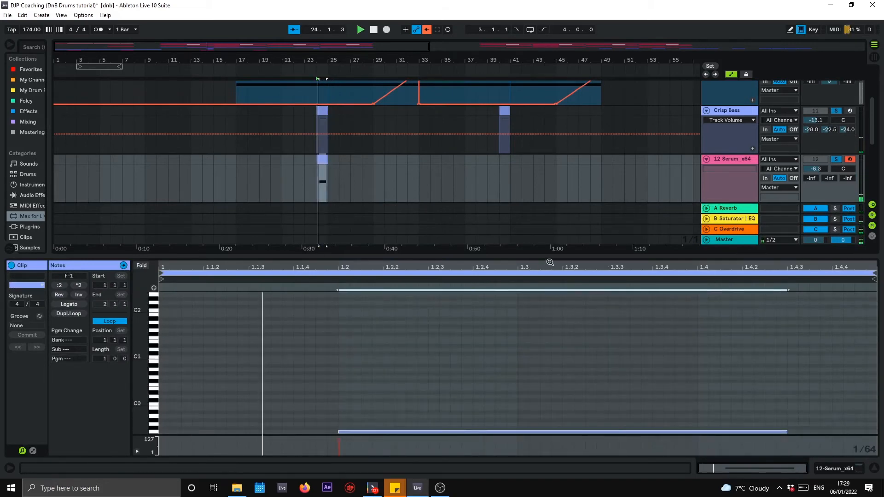
key(shift+Up)
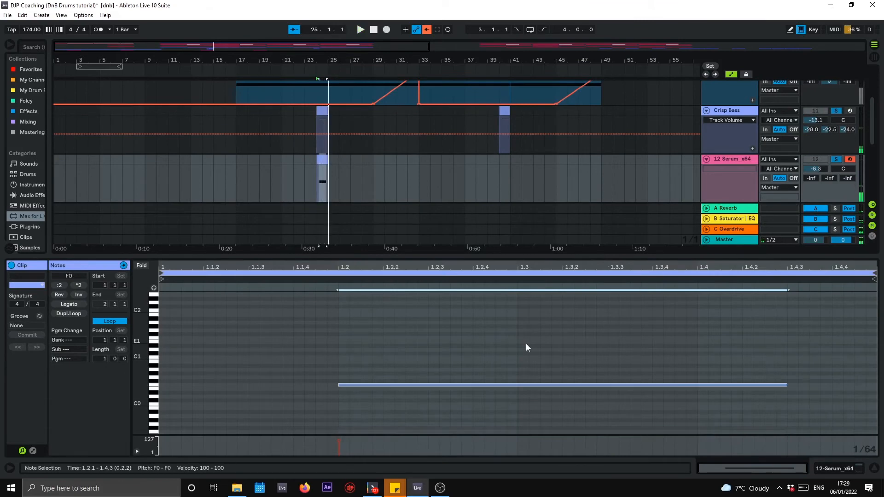
key(shift+Up)
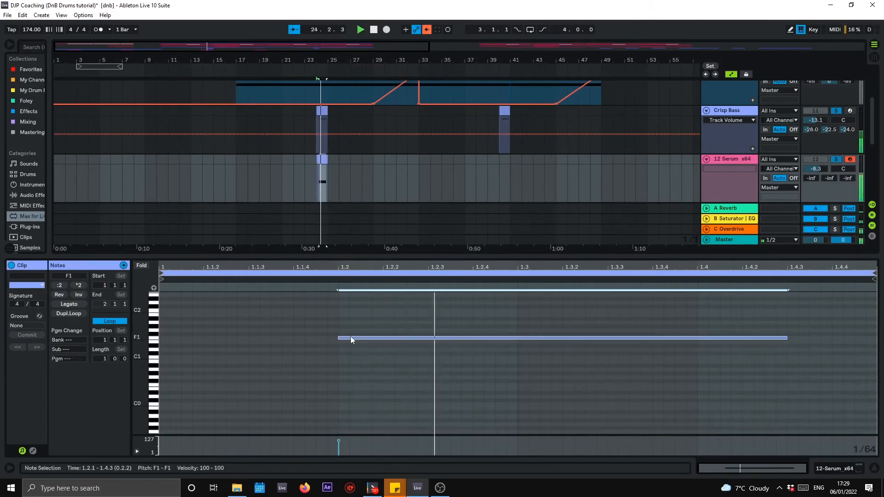
key(shift+Up)
key(space)
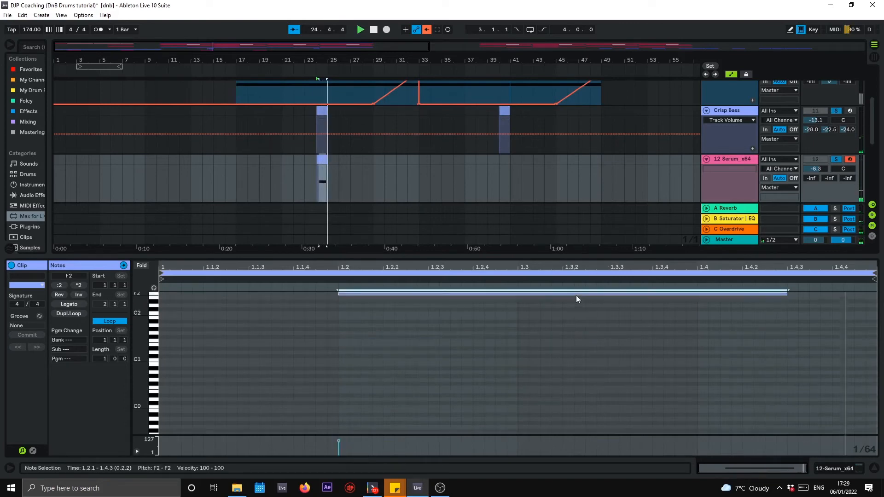
- Unsolo 12 Serum to hear it in the full mix, solo it again, and replay its bar 24 clip
click(836, 160)
key(space)
key(space)
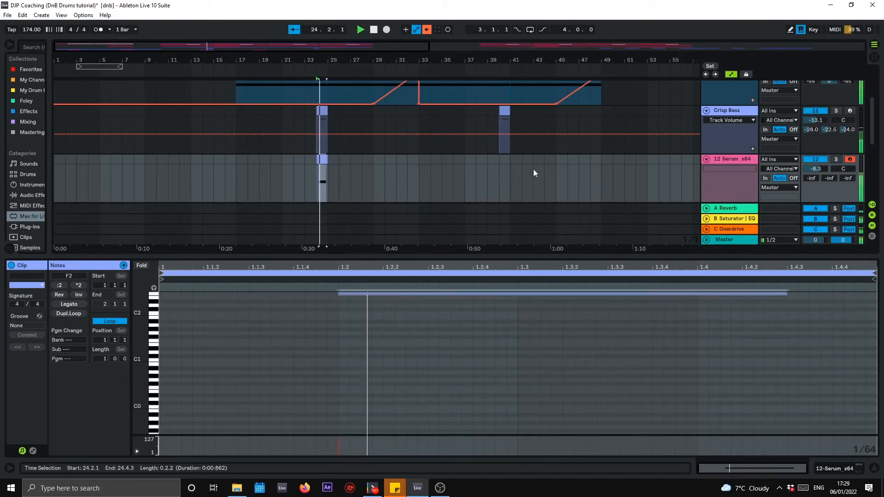
click(730, 161)
click(836, 159)
key(space)
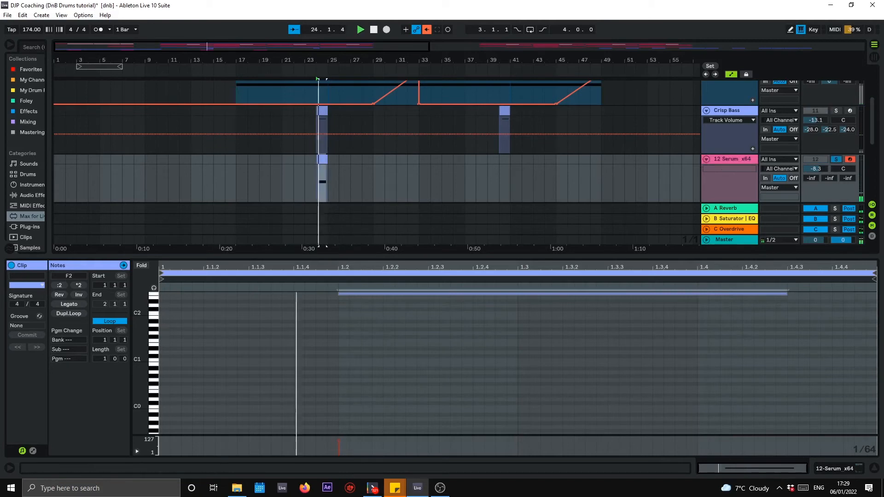
- Open Serum on the 12 Serum track, raise oscillator B's octave to +1, and keep oscillator A's octave at 0
click(829, 468)
click(35, 356)
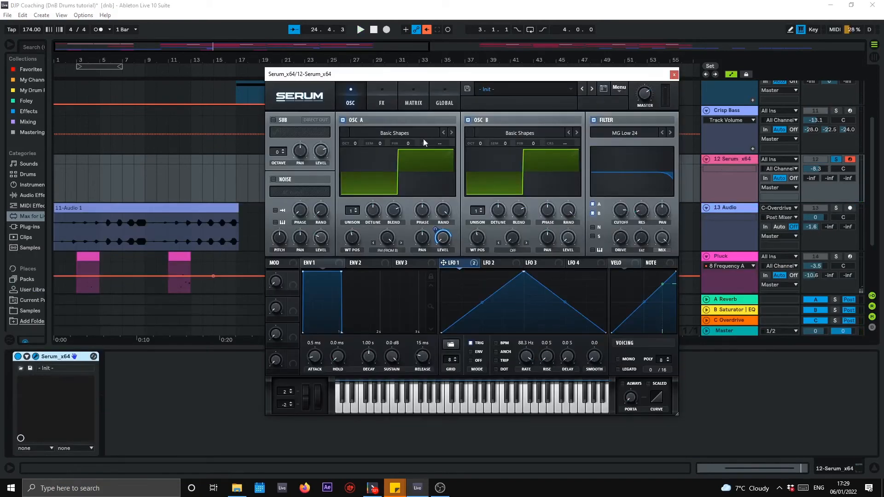
drag(479, 141, 479, 159)
key(space)
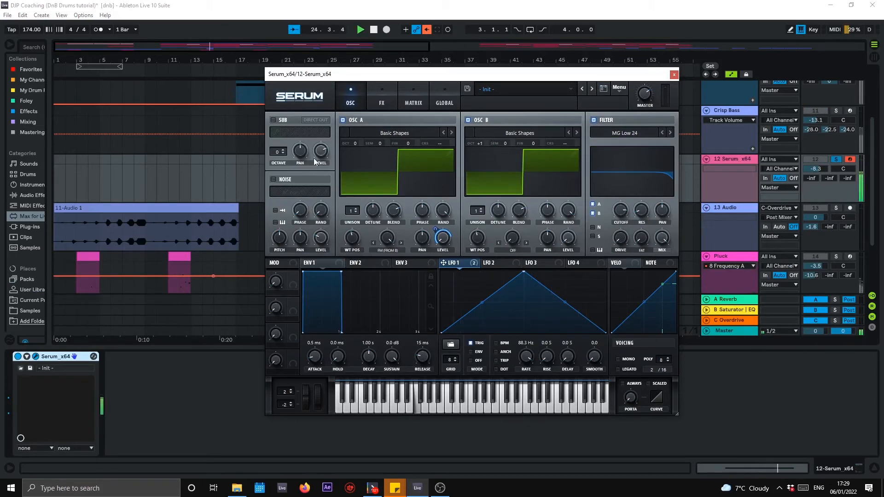
mouse_move(353, 143)
mouse_down()
mouse_move(358, 175)
mouse_move(363, 156)
mouse_up()
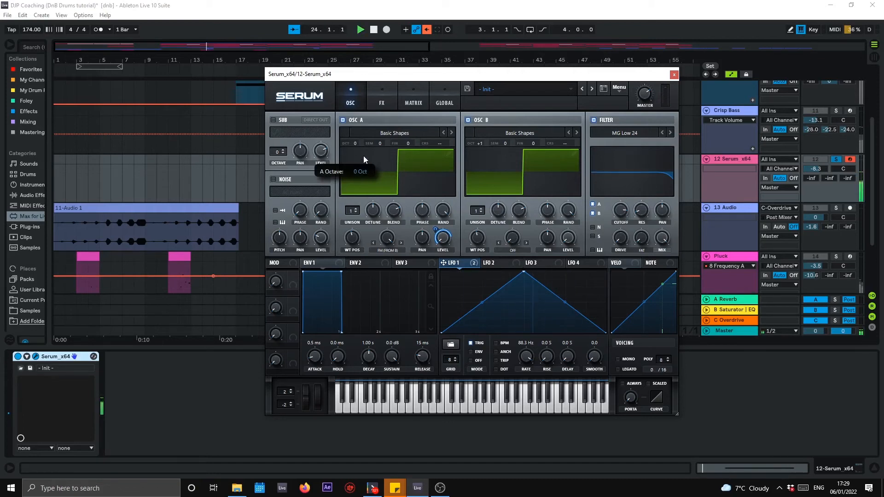
- Set Serum's distortion drive to 48%, audition other distortion types such as X-Shaper and Asym, and close the Serum window
click(391, 99)
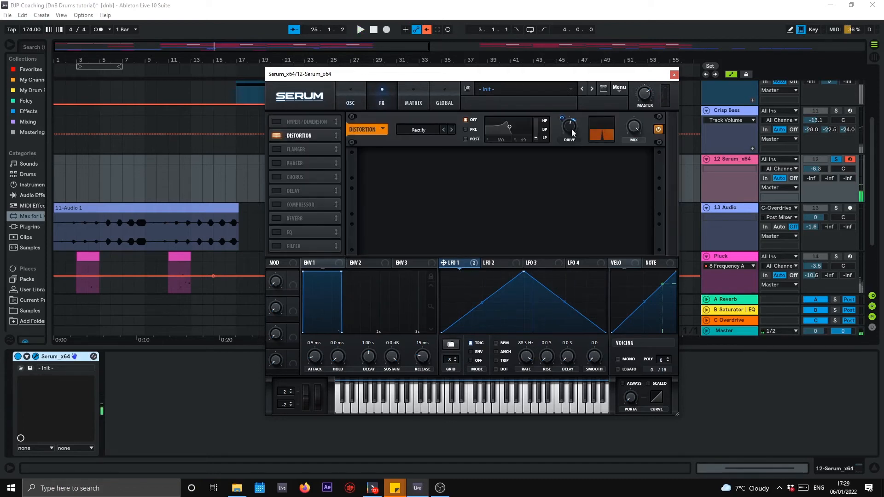
mouse_move(573, 132)
mouse_down()
mouse_move(571, 159)
mouse_move(573, 138)
mouse_up()
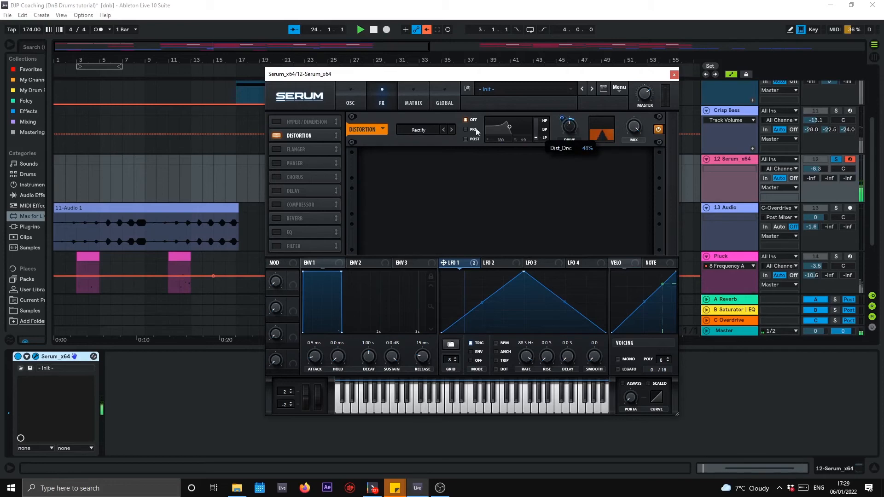
click(445, 130)
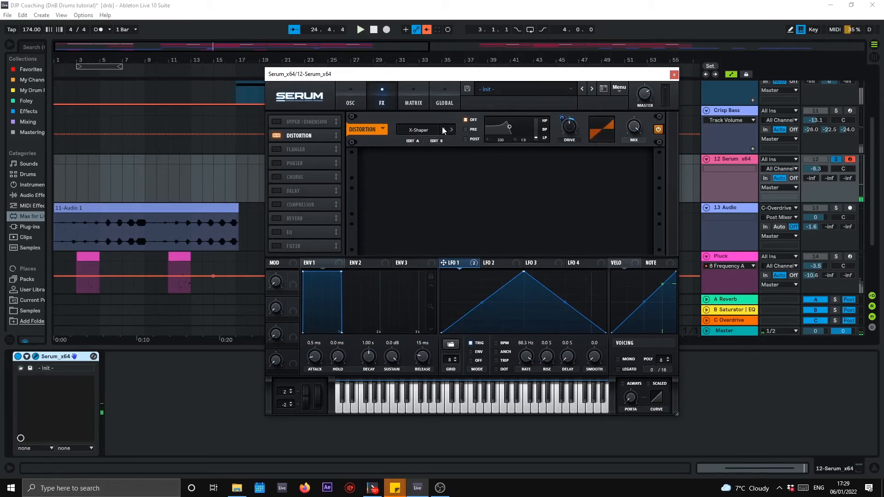
click(444, 129)
click(443, 129)
click(443, 129)
click(452, 130)
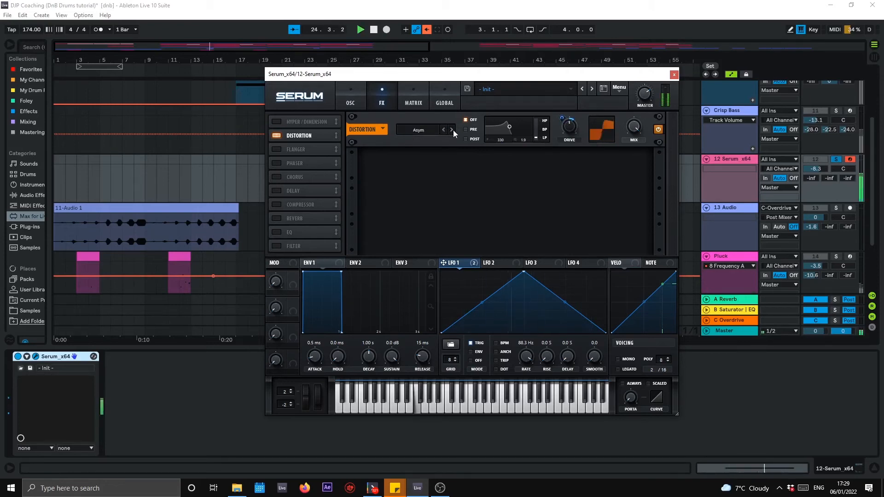
click(453, 130)
click(361, 94)
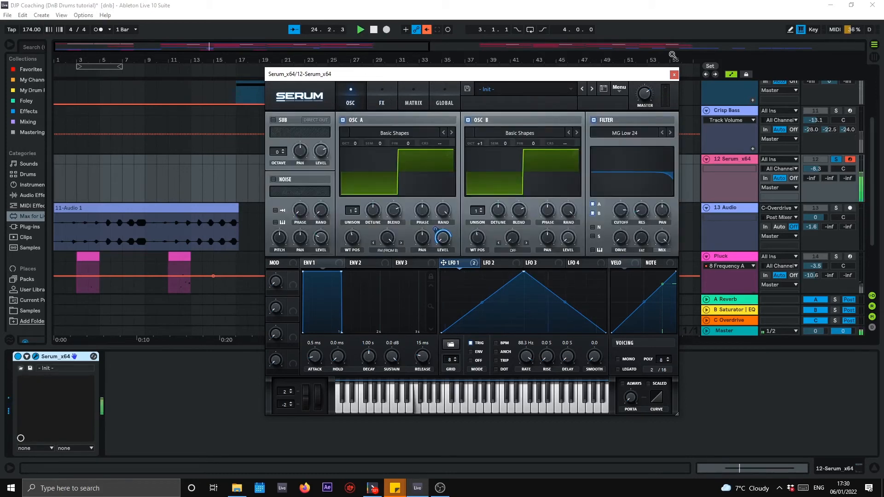
click(674, 74)
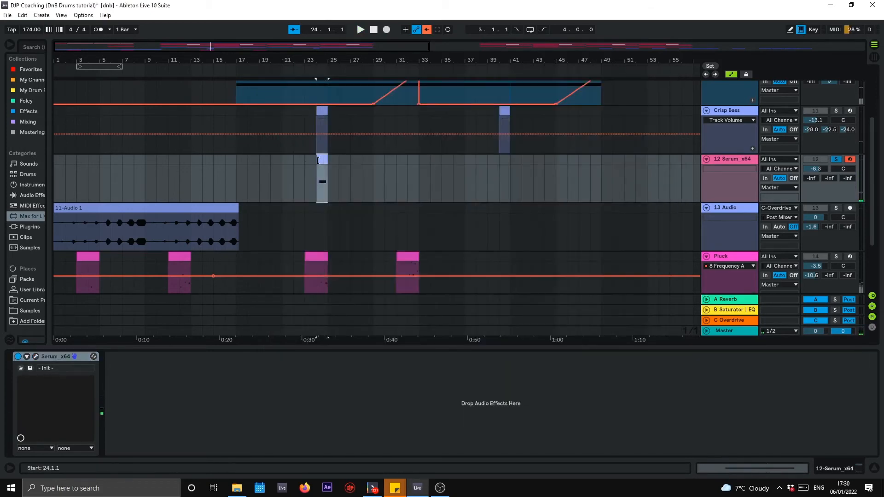
- Enable note preview in the 12 Serum clip, try its note at F1 and F0, and return it to F2
double_click(321, 161)
click(398, 290)
click(153, 288)
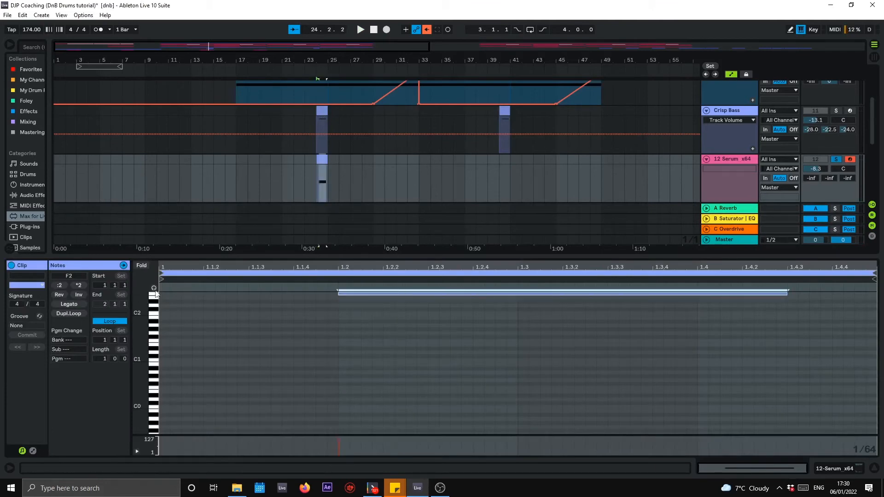
key(shift+Down)
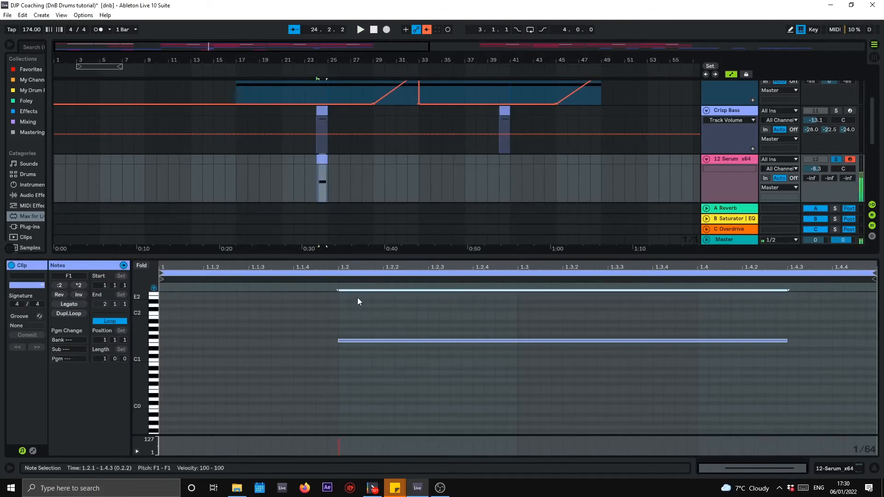
key(space)
key(shift+Down)
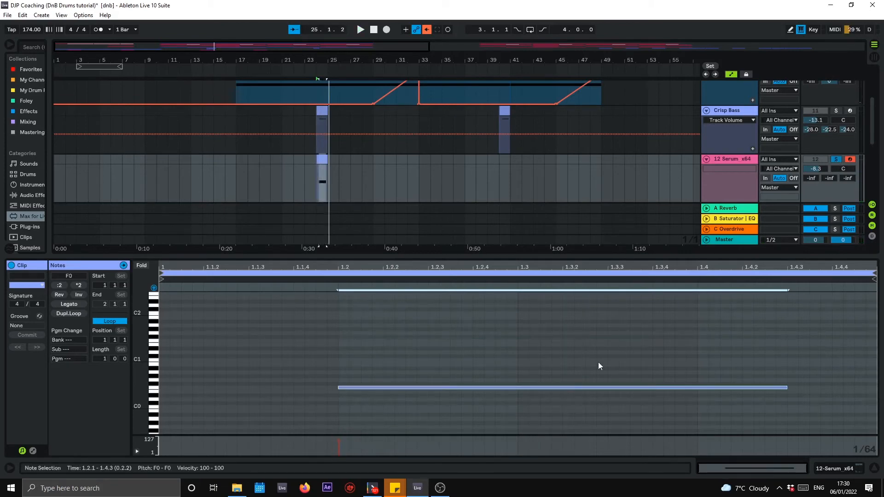
key(shift+Up)
key(shift+Up)
key(space)
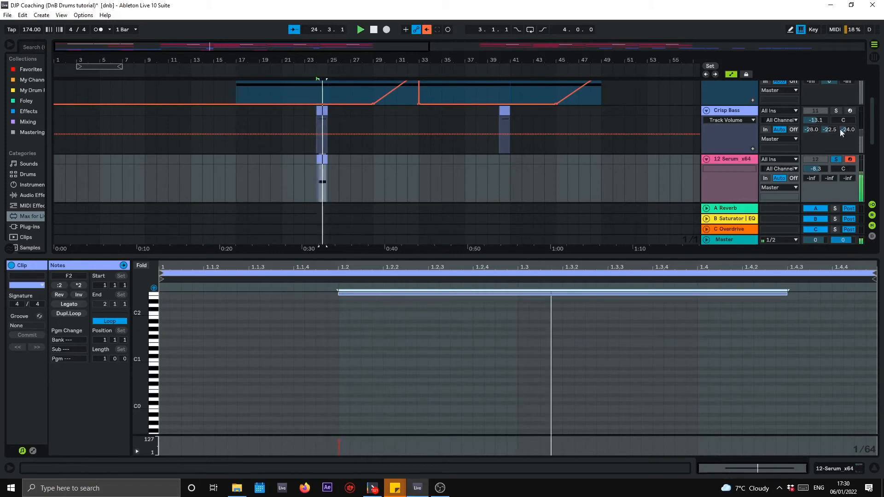
- Deactivate the Crisp Bass track and play 12 Serum unsoloed in the mix, lowering its note to F1
click(815, 111)
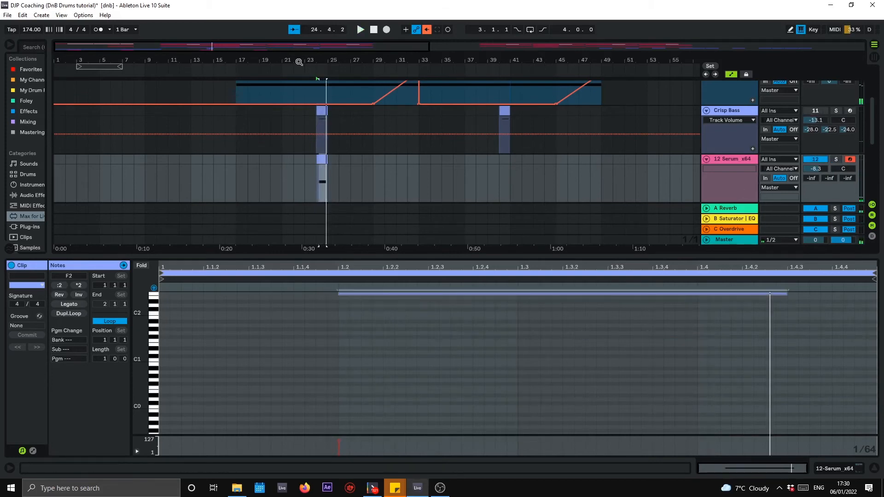
key(space)
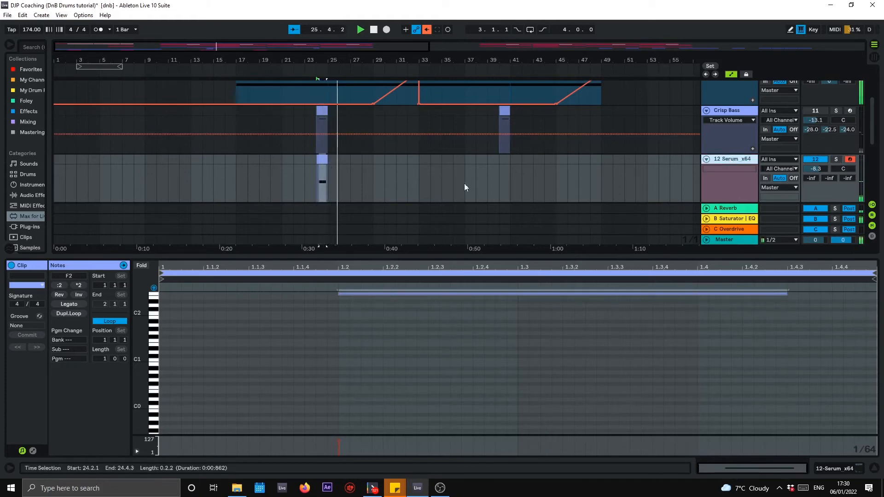
click(428, 293)
key(shift+Down)
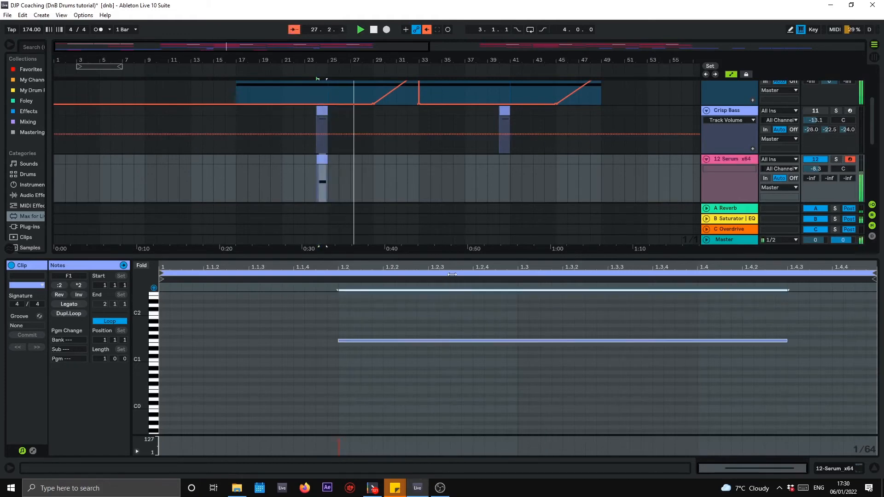
key(space)
- Solo 12 Serum and set its Saturator | EQ send to -8.7 dB and Overdrive send to -13.7 dB during playback
click(837, 159)
key(space)
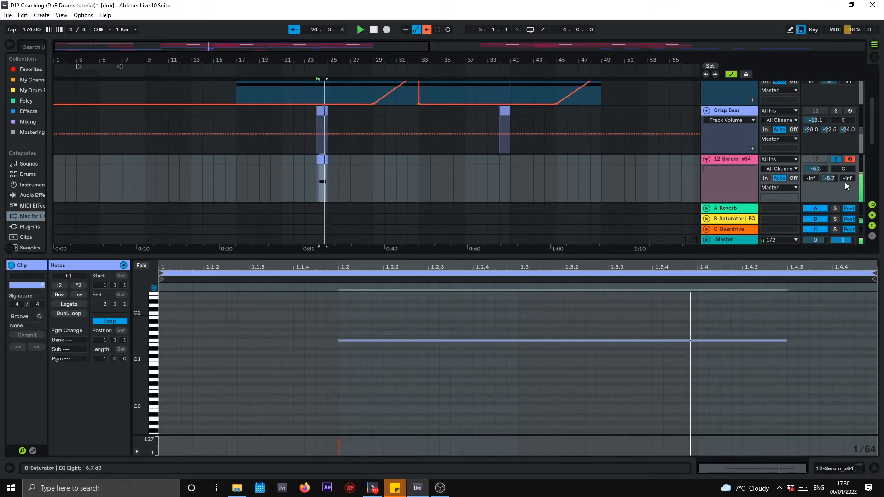
drag(849, 202, 849, 180)
key(space)
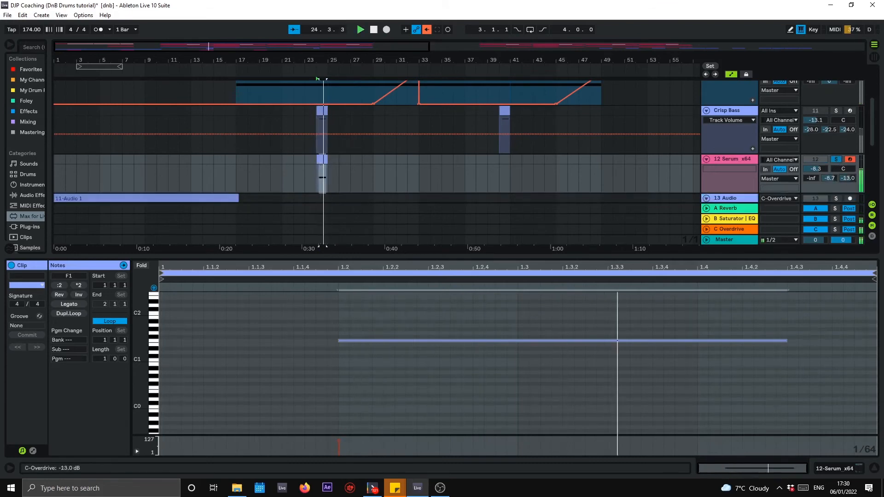
- Reopen Serum on the 12 Serum track and return oscillator B's octave to 0 while the clip plays
click(719, 165)
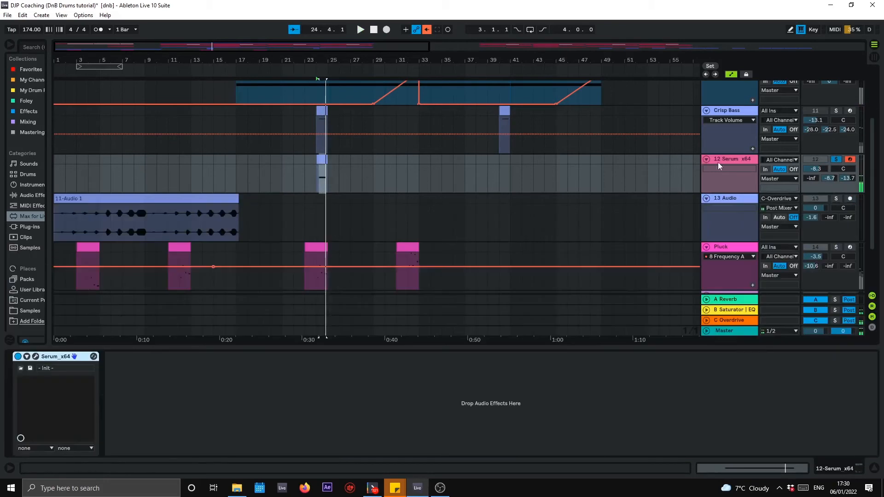
click(36, 356)
key(space)
drag(482, 142, 475, 220)
drag(484, 184, 488, 167)
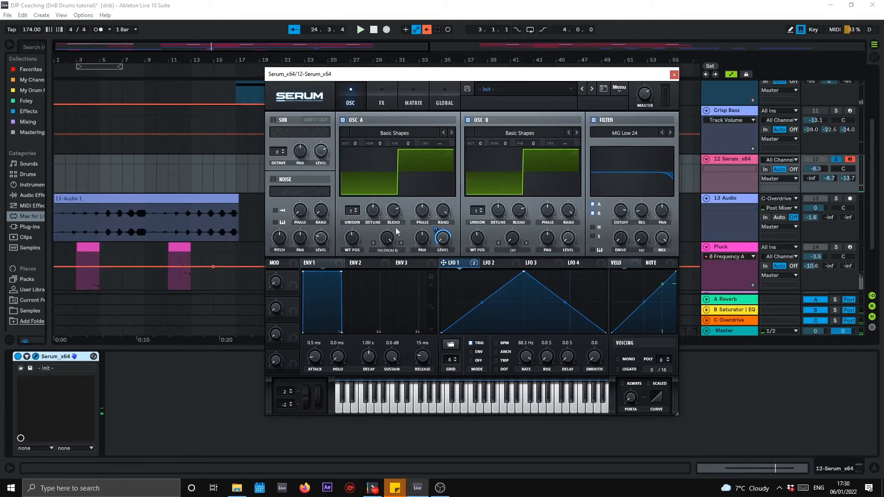
- Set oscillator A's unison to 4 voices, try a different octave for it, and close the Serum window
mouse_move(356, 210)
mouse_down()
mouse_move(369, 183)
mouse_move(368, 200)
mouse_up()
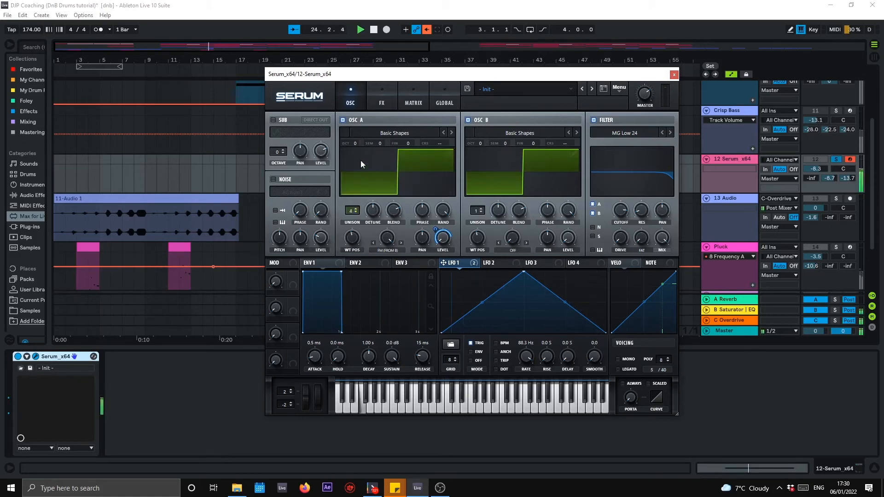
mouse_move(354, 144)
mouse_down()
mouse_move(354, 154)
mouse_move(365, 147)
mouse_up()
key(space)
click(674, 74)
- Lower the note in the 12 Serum bar 24 clip to F0 and play it back
double_click(322, 161)
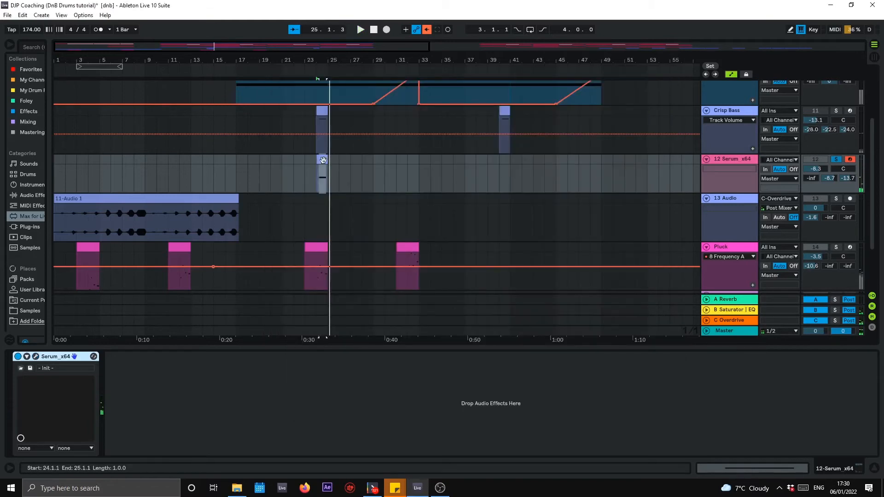
click(432, 341)
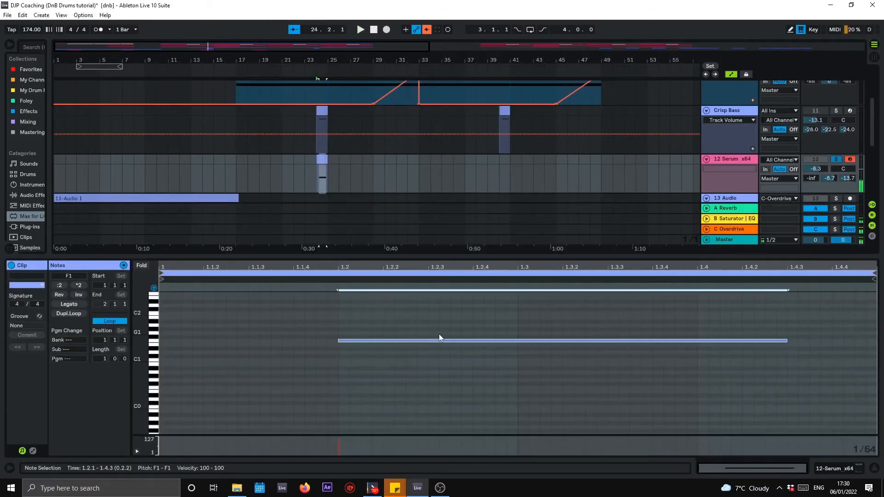
key(shift+Down)
key(space)
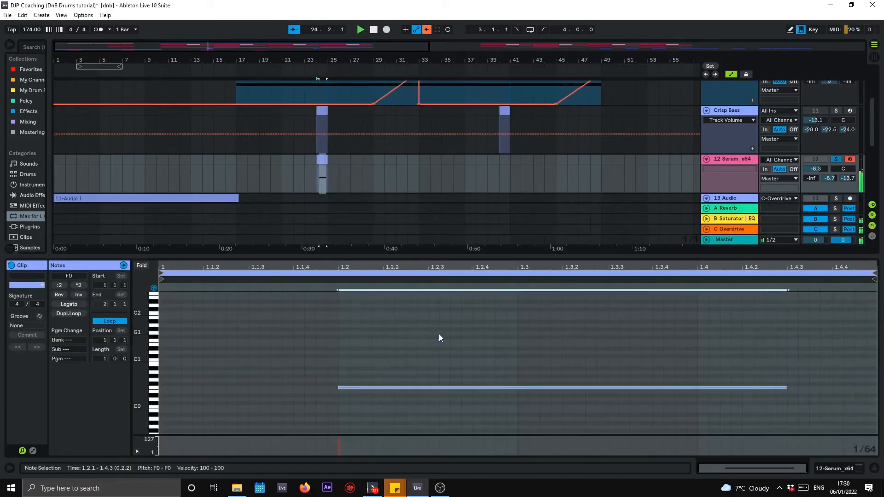
click(747, 161)
key(space)
- Set 12 Serum's Overdrive send to -7.0 dB and its Saturator | EQ send to -inf while replaying from bar 24
click(322, 117)
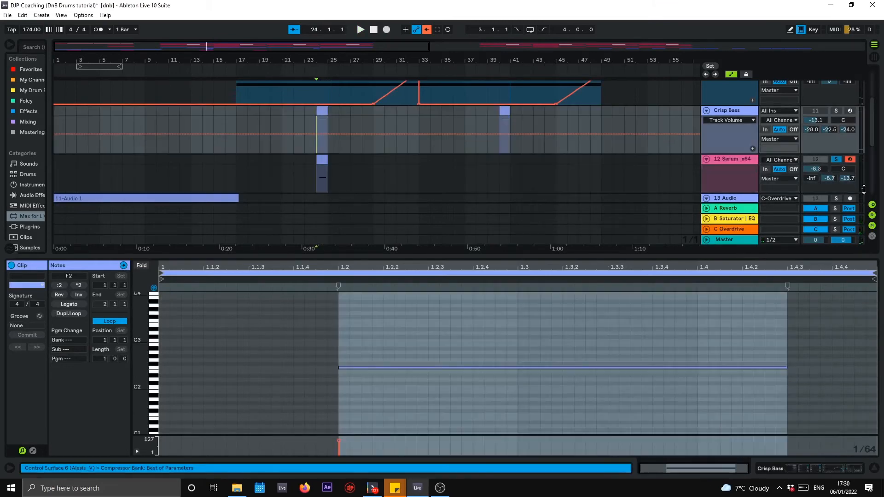
key(space)
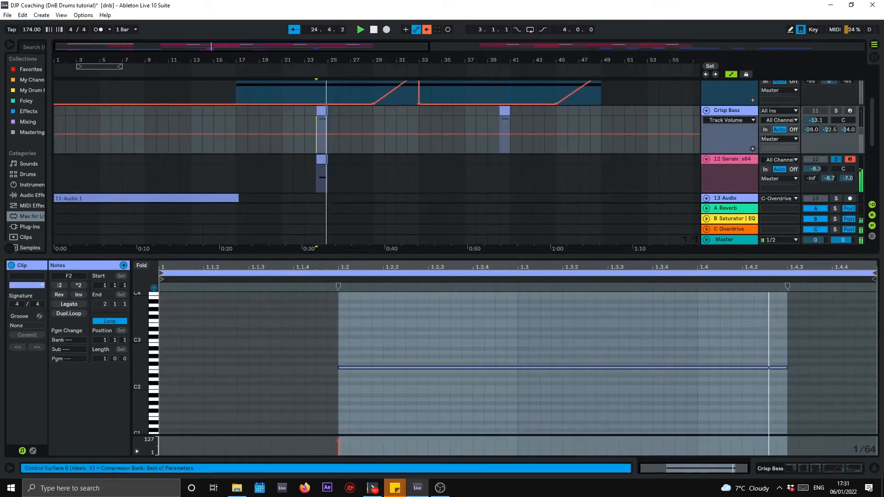
drag(849, 179, 832, 194)
key(space)
key(space)
key(space)
key(space)
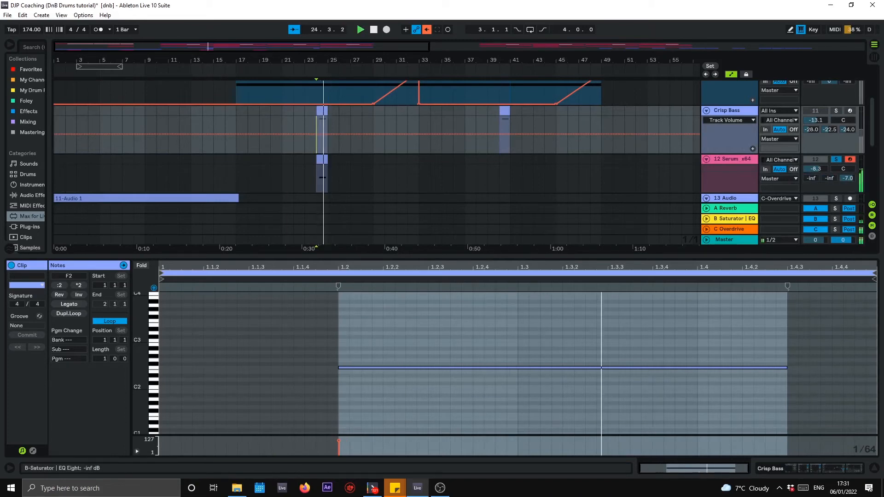
- Reopen Serum's effects on the 12 Serum track and switch its distortion type to Diode 1 while checking playback
click(837, 159)
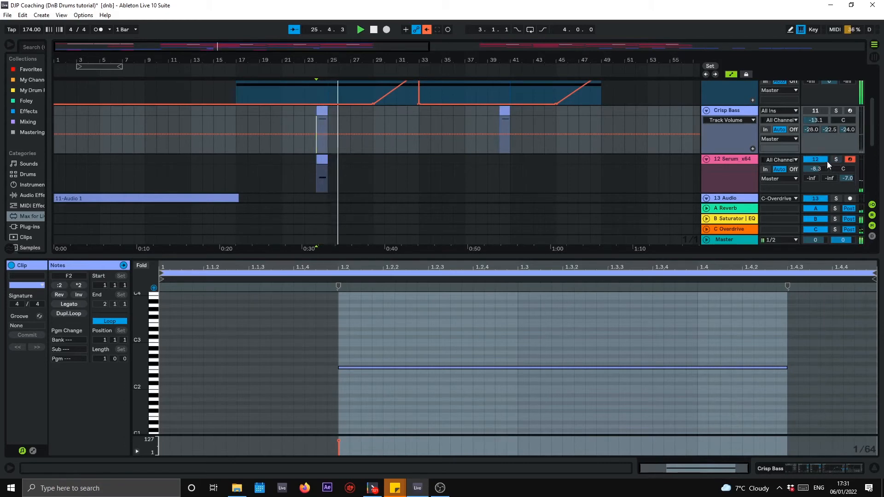
click(728, 158)
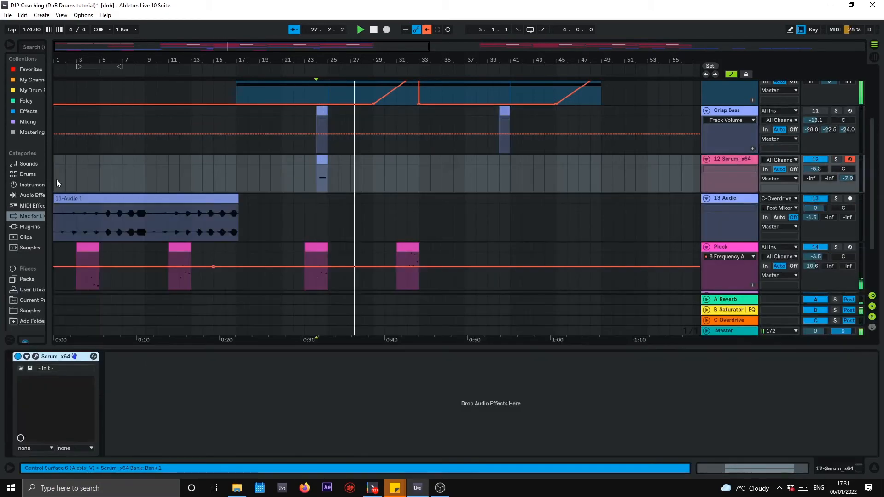
click(35, 356)
click(386, 97)
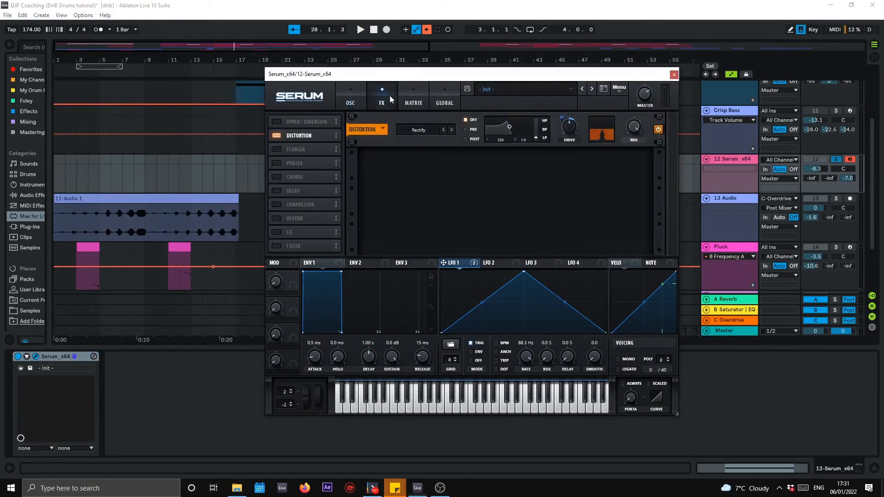
click(451, 131)
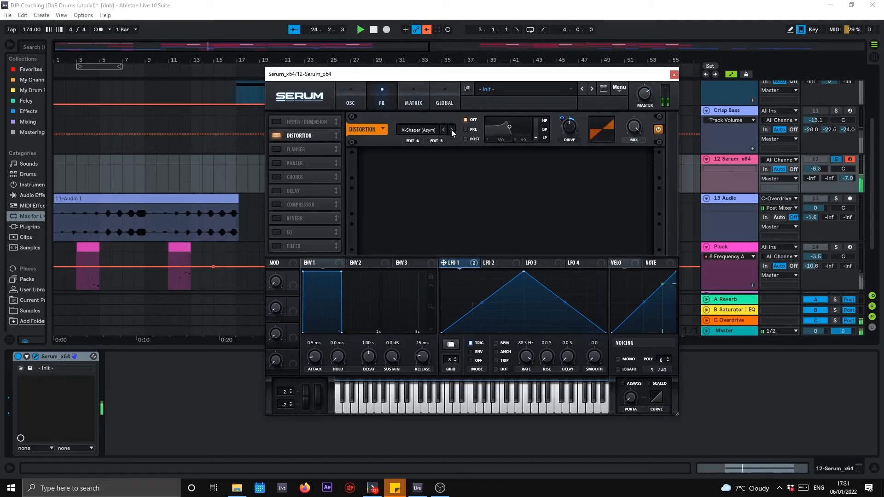
click(451, 129)
click(451, 130)
click(451, 129)
click(451, 129)
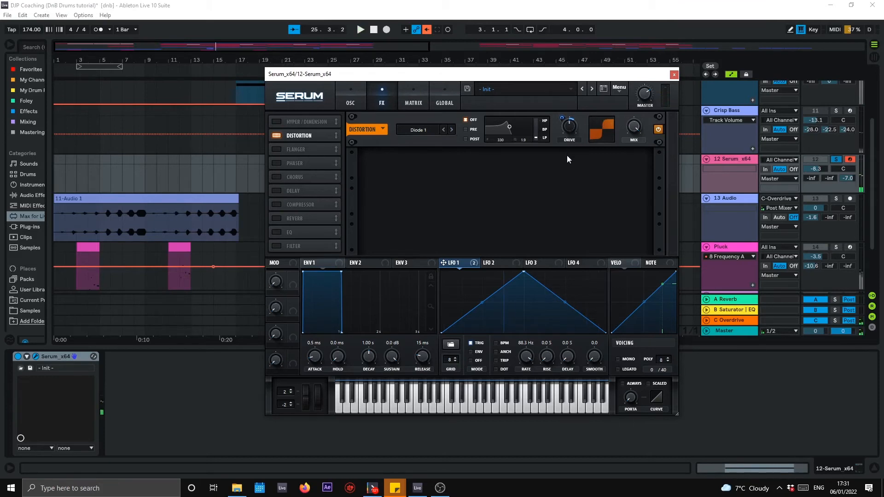
- Adjust the modulation amount on Serum's distortion Drive and close the Serum window
mouse_move(573, 136)
drag(563, 119, 563, 112)
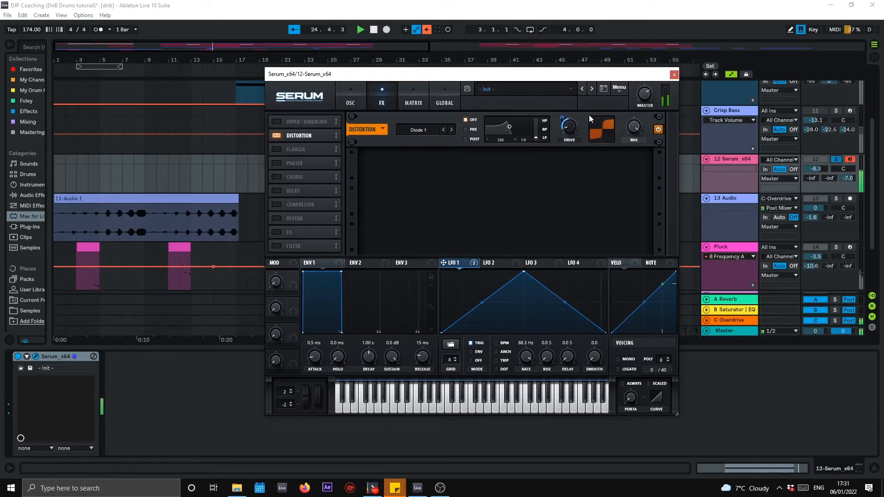
click(673, 75)
- Open the 12 Serum bar 24 clip, extend its F0 note to the clip's end, play it, and unsolo the track
double_click(323, 167)
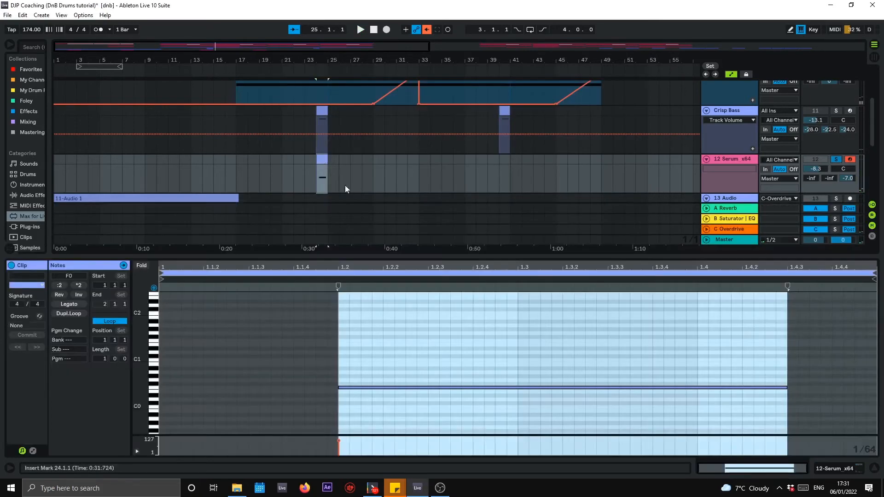
click(786, 392)
drag(787, 388, 846, 391)
key(space)
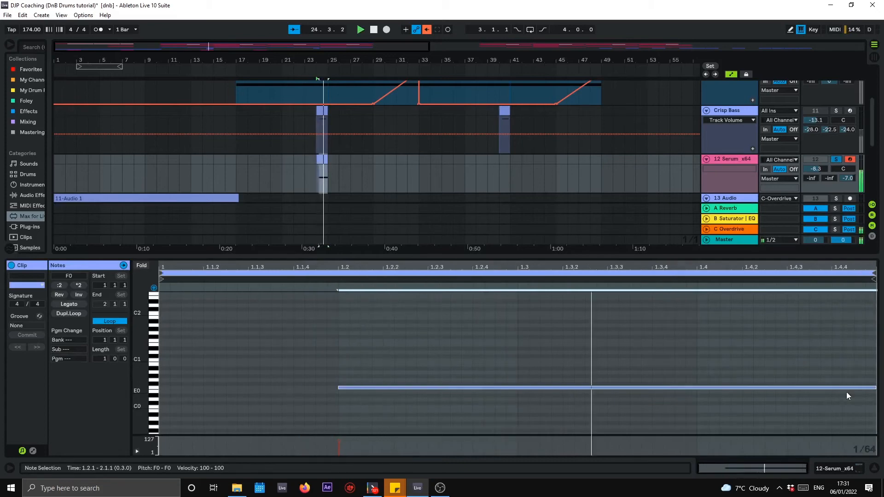
click(836, 159)
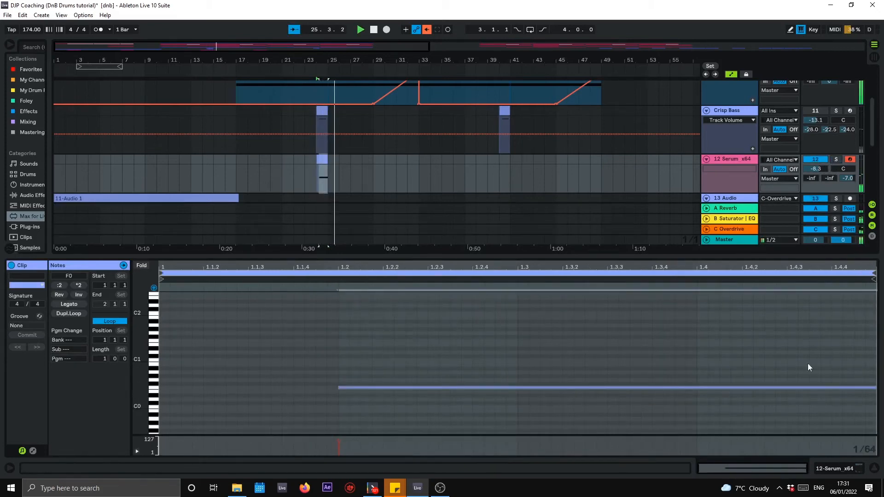
- Shorten the F0 note back to 1.4.3, move it to the clip's start, and play it back
click(864, 383)
drag(865, 387, 783, 392)
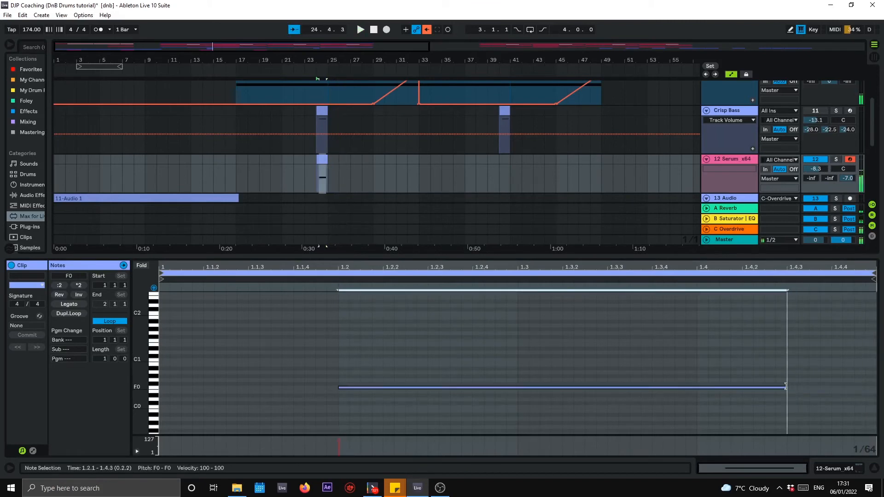
drag(569, 392, 606, 389)
key(space)
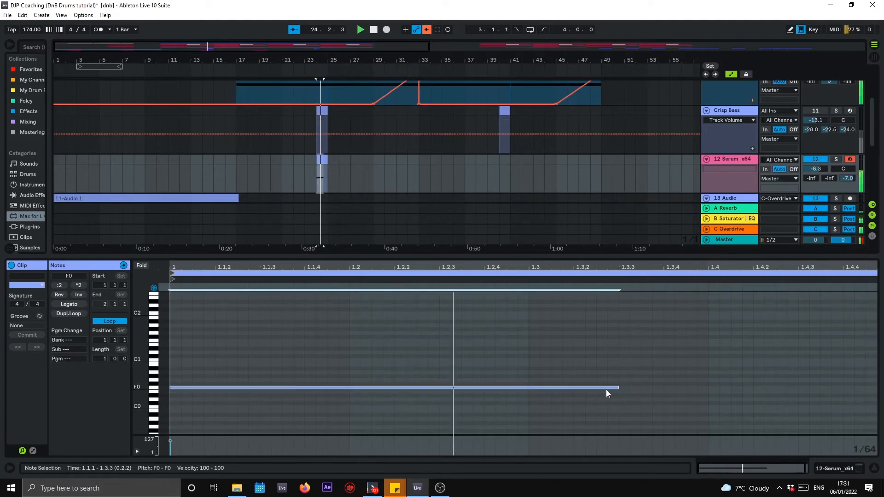
- Compare the Crisp Bass and 12 Serum tracks by soloing them during playback from bar 24
click(731, 159)
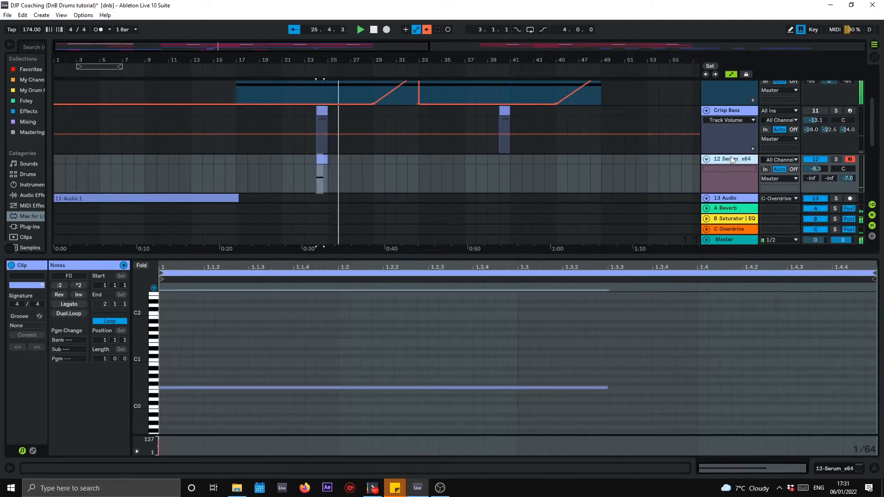
click(835, 112)
key(space)
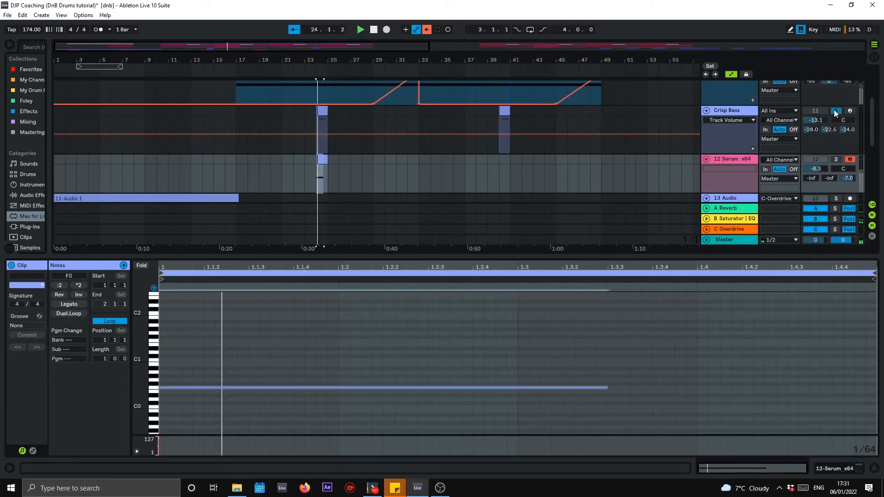
click(836, 159)
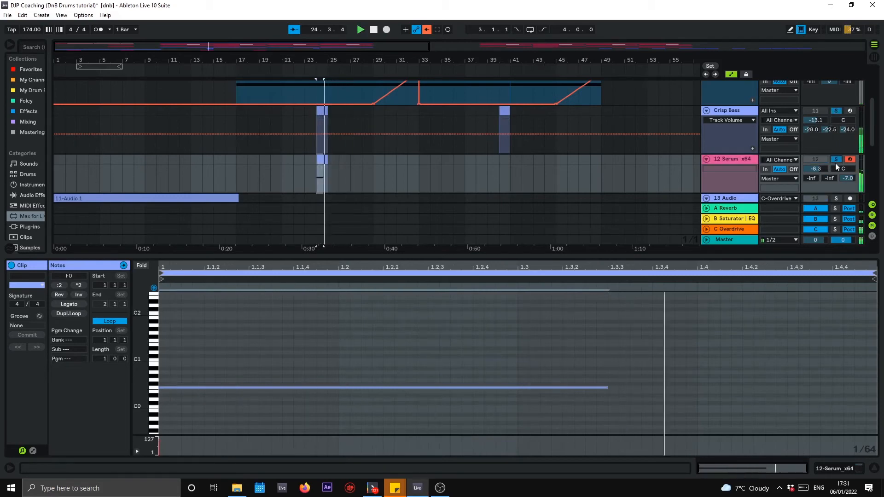
click(835, 112)
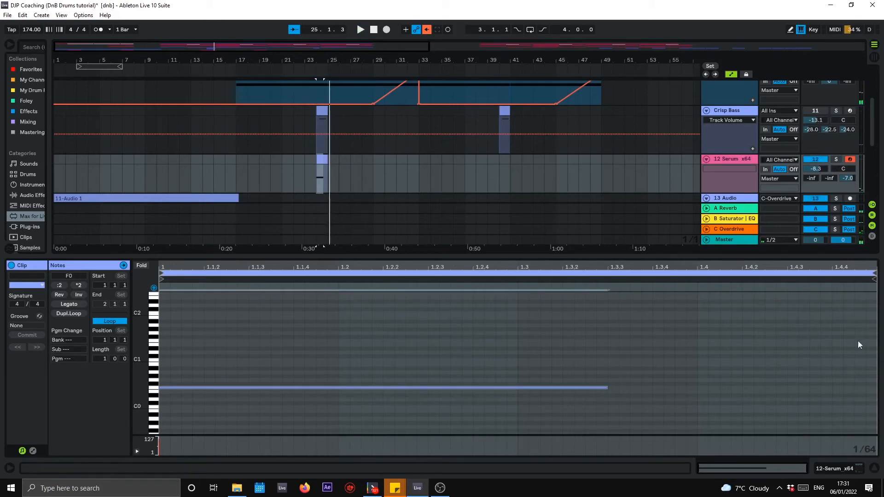
click(874, 468)
scroll(311, 241, up, 5)
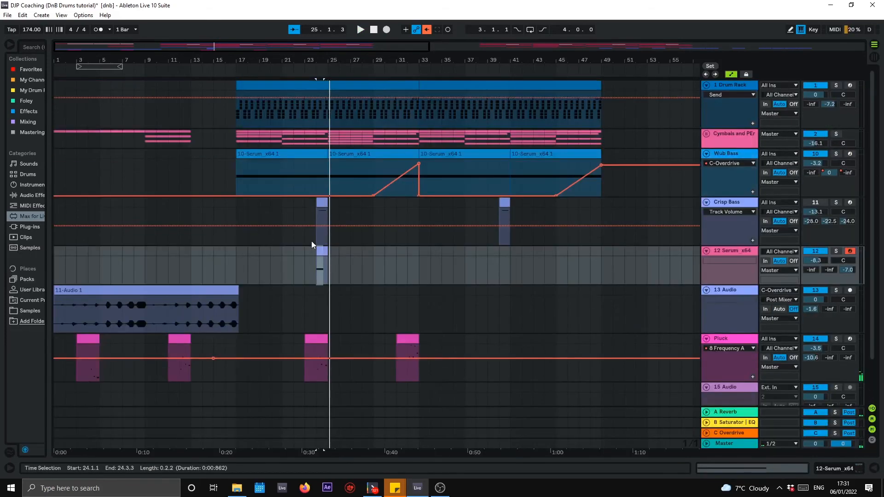
drag(334, 61, 357, 65)
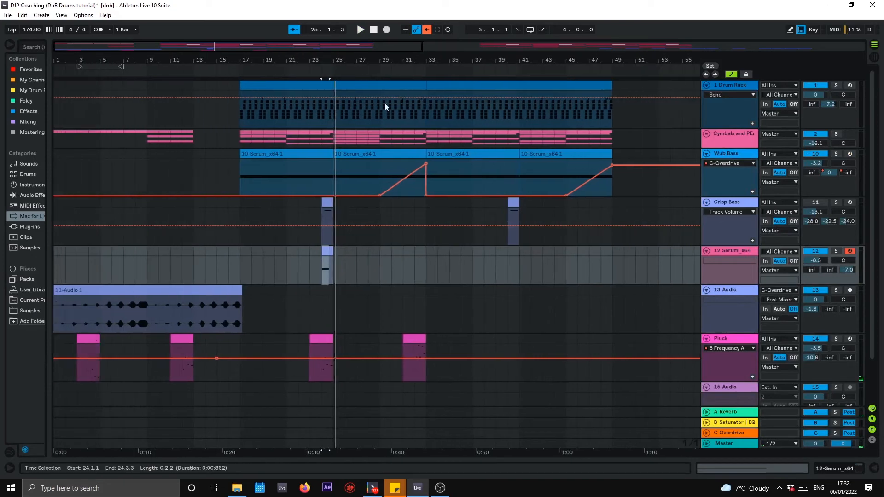
double_click(707, 250)
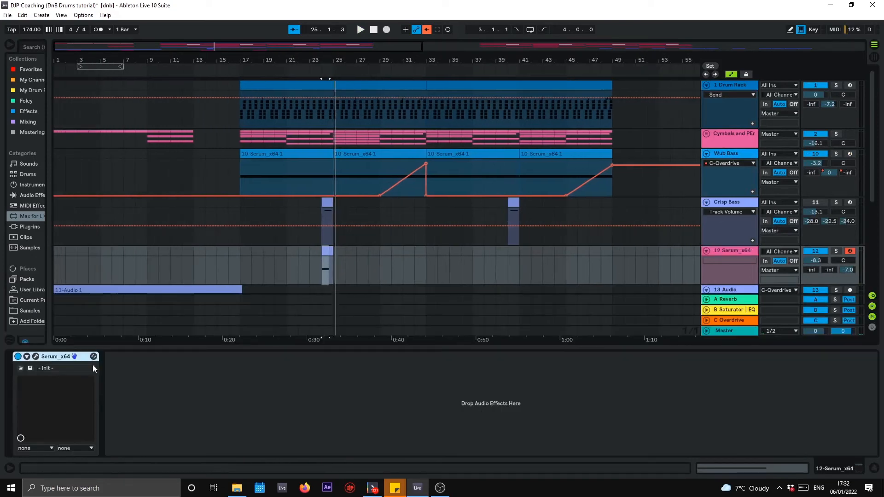
click(35, 357)
click(674, 75)
click(837, 251)
key(space)
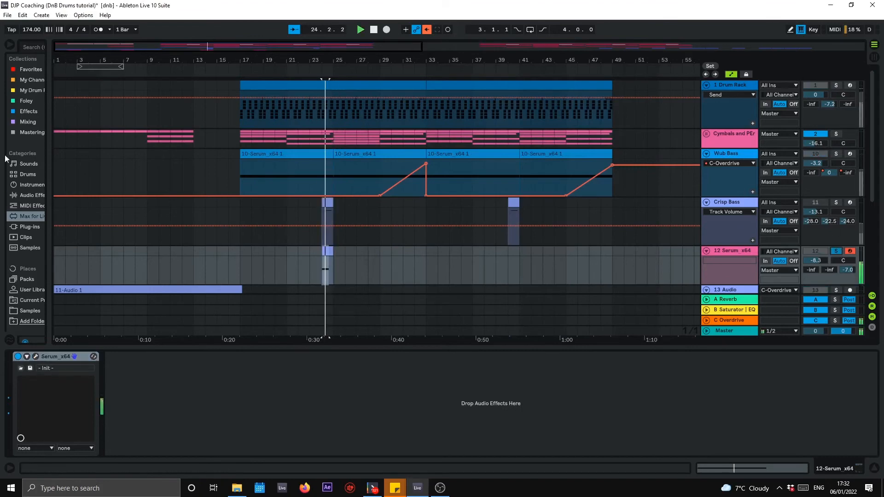
- Widen the browser, add an EQ Eight after Serum, and set its band 1 low cut to about 115 Hz
mouse_move(47, 132)
mouse_down()
mouse_move(159, 148)
mouse_move(145, 167)
mouse_move(176, 384)
mouse_move(174, 352)
mouse_up()
click(65, 186)
click(76, 196)
drag(137, 405, 200, 405)
key(space)
key(space)
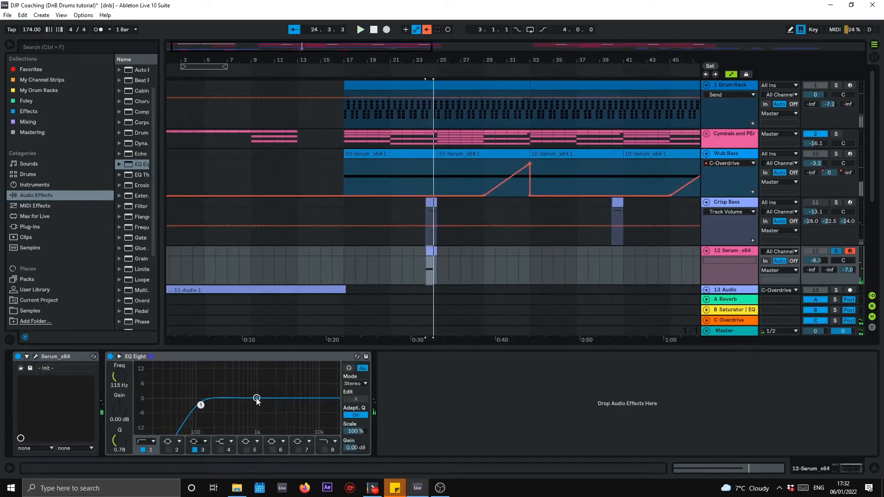
- Cut band 3 of the EQ Eight by 15.0 dB at 2.20 kHz and replay the bass to check it
drag(257, 398, 277, 432)
key(space)
key(space)
key(space)
key(space)
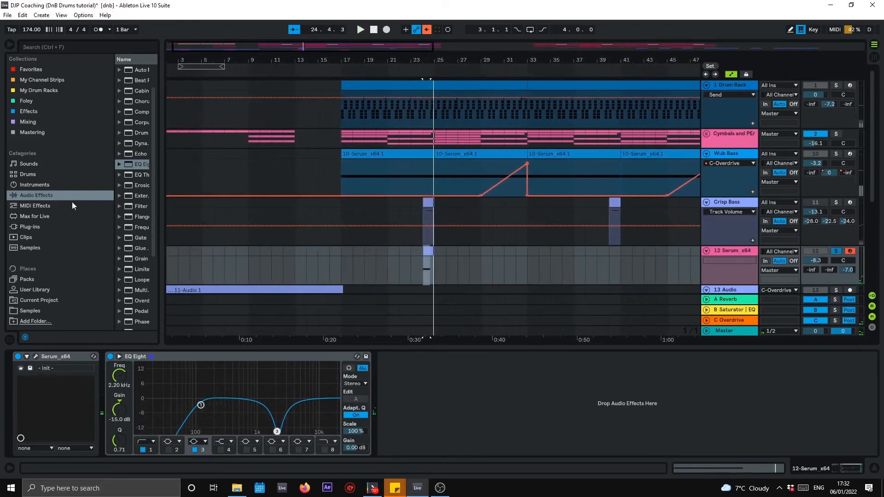
- Add a second EQ Eight after the first, group it into an Audio Effect Rack, and show the rack's chain list
drag(144, 164, 415, 374)
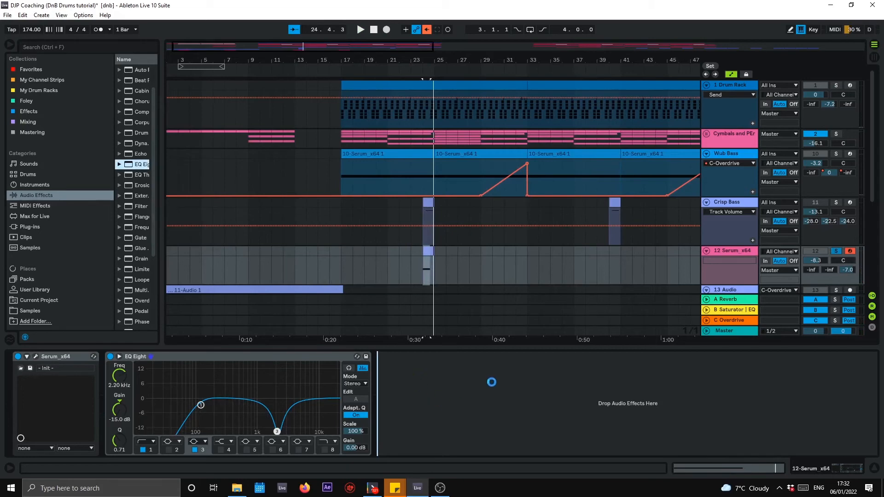
drag(491, 382, 556, 441)
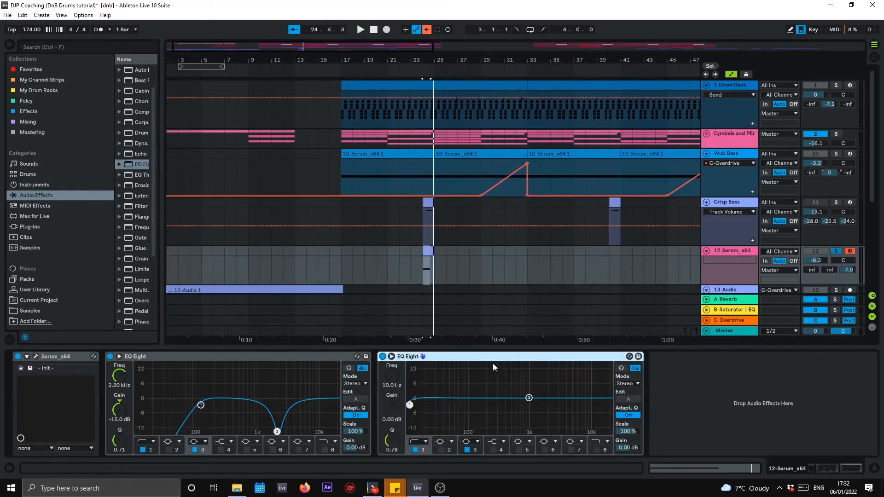
key(ctrl+g)
click(67, 357)
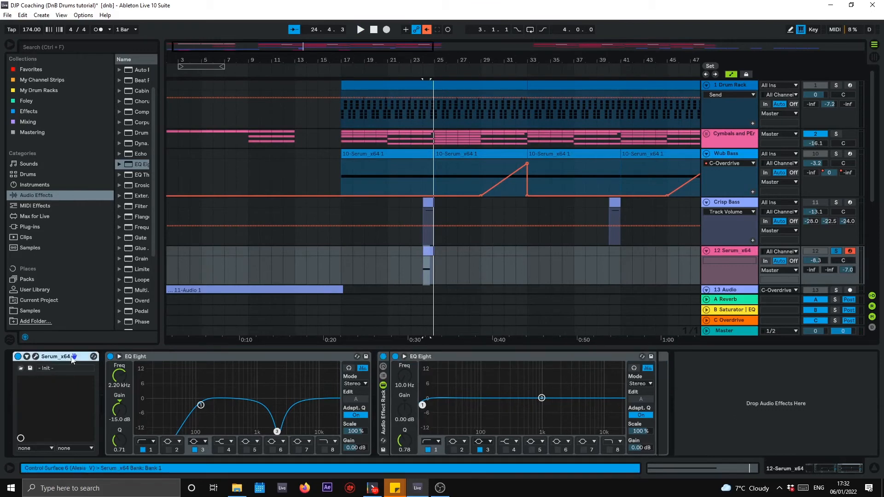
click(383, 375)
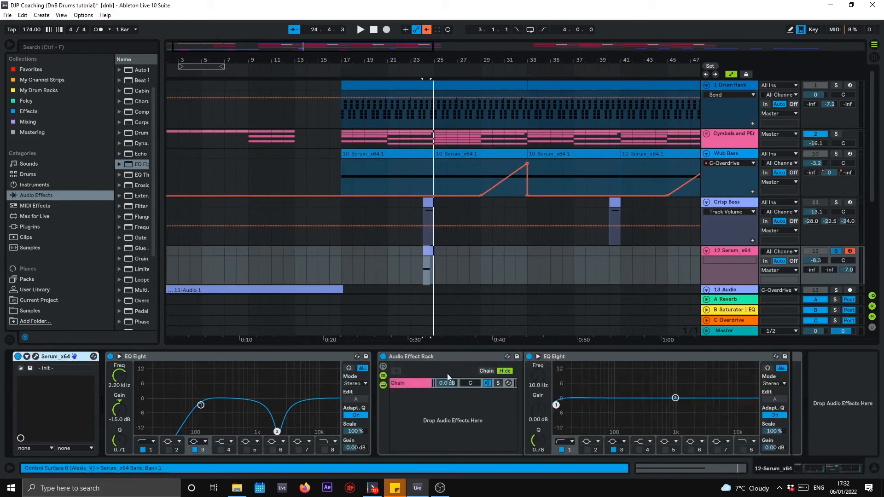
click(421, 383)
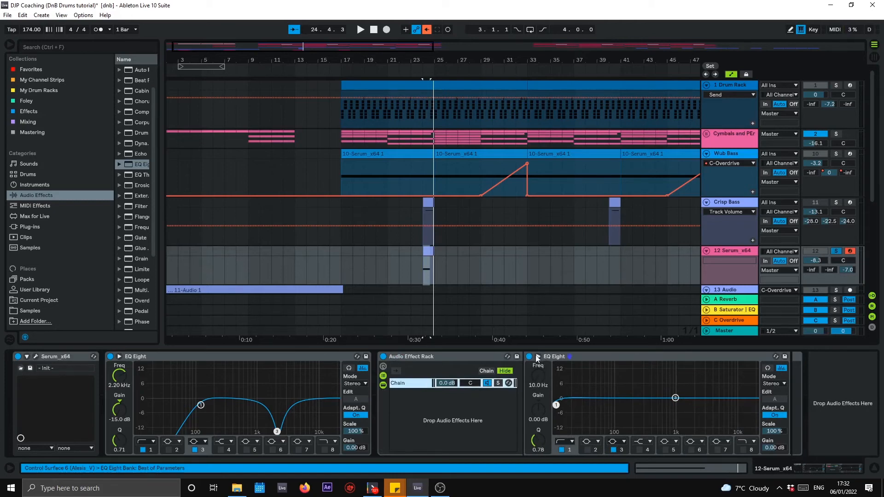
- Set band 3 of the rack's EQ Eight to a -7.81 dB cut at 250 Hz and show the rack's macros
drag(675, 397, 634, 416)
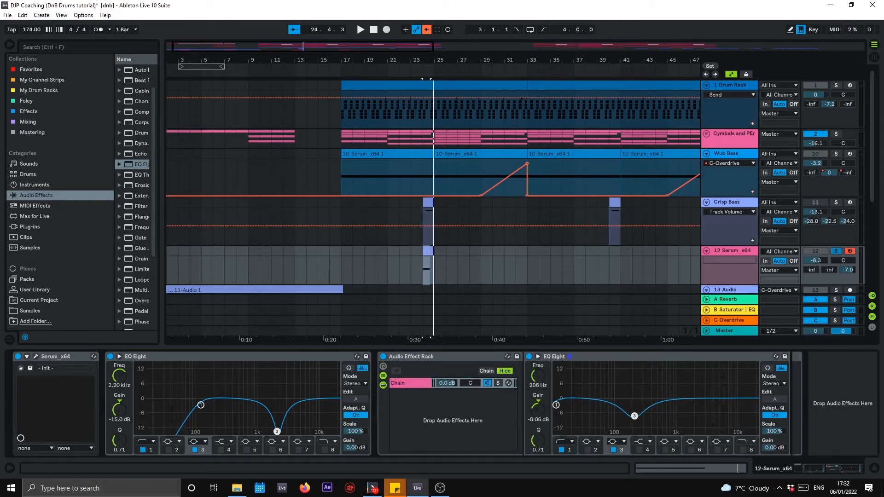
click(383, 366)
click(814, 466)
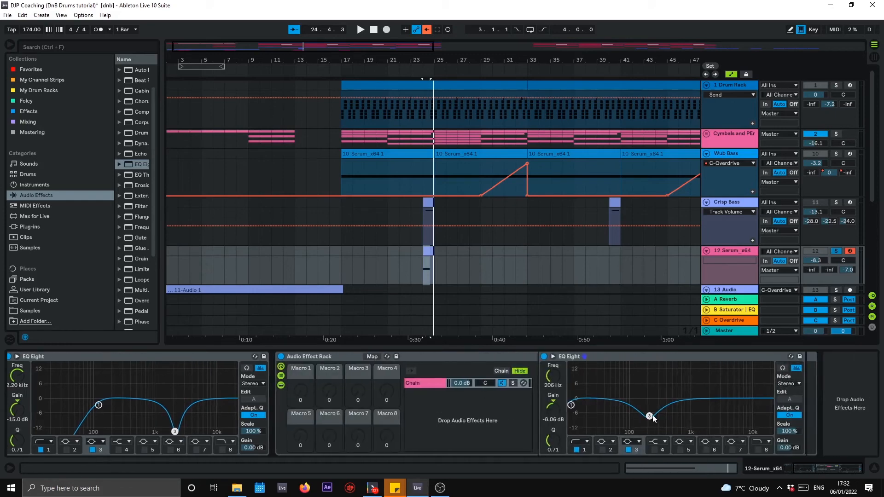
drag(654, 418, 659, 417)
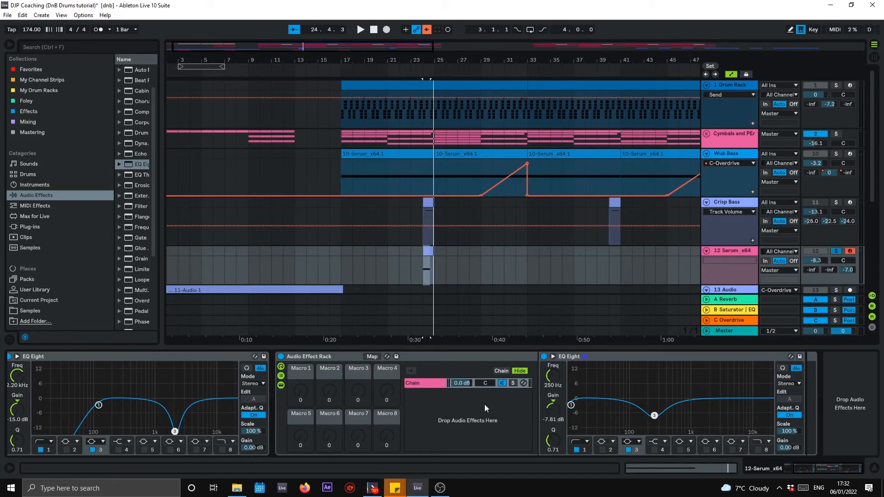
- Reshape band 3 of the rack's EQ Eight to -11.0 dB at 272 Hz with a Q of 1.14, and play it back
click(372, 357)
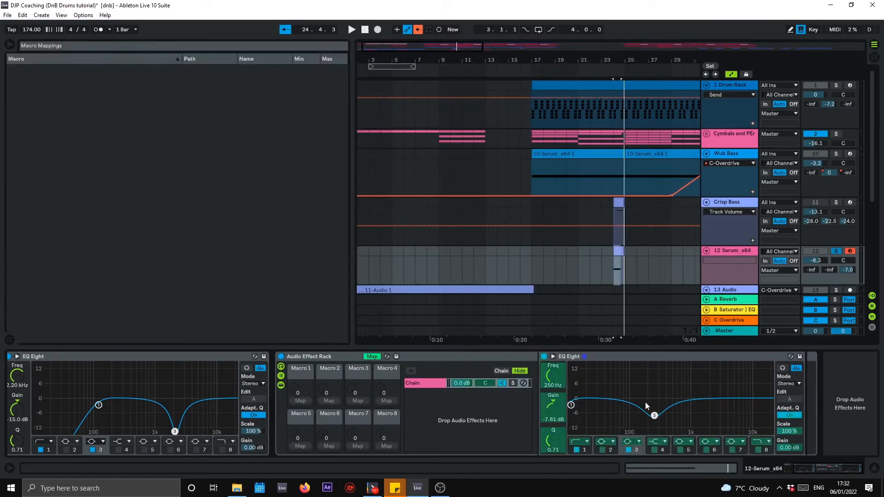
click(372, 357)
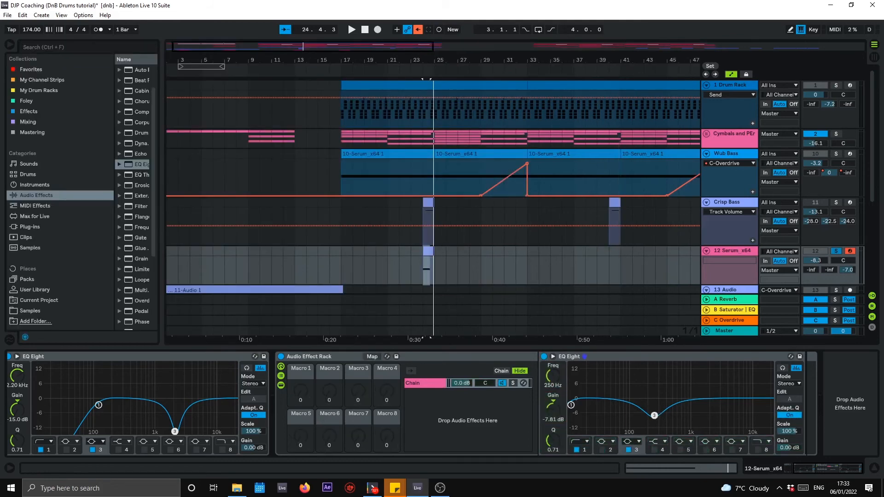
drag(654, 416, 658, 415)
mouse_move(658, 415)
mouse_down()
mouse_move(660, 424)
mouse_move(654, 414)
mouse_move(648, 421)
mouse_move(649, 410)
mouse_move(657, 412)
mouse_move(650, 429)
mouse_move(659, 411)
mouse_up()
key(space)
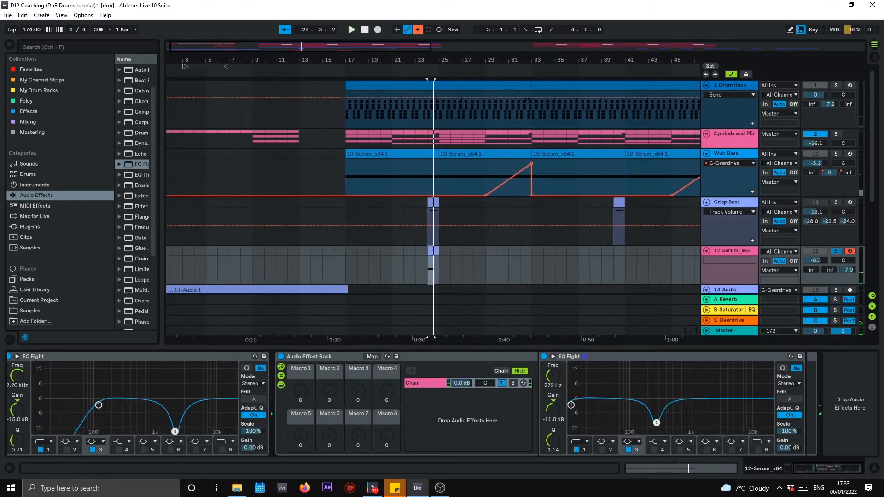
- Enable band 6 of the rack's EQ Eight and boost it 3.10 dB at 6.67 kHz with a Q of 1.52
click(712, 442)
click(707, 450)
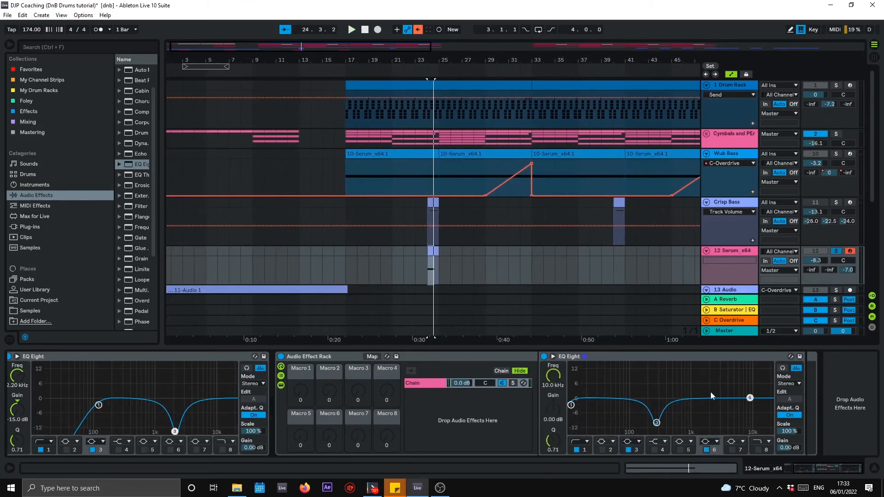
drag(743, 401, 734, 397)
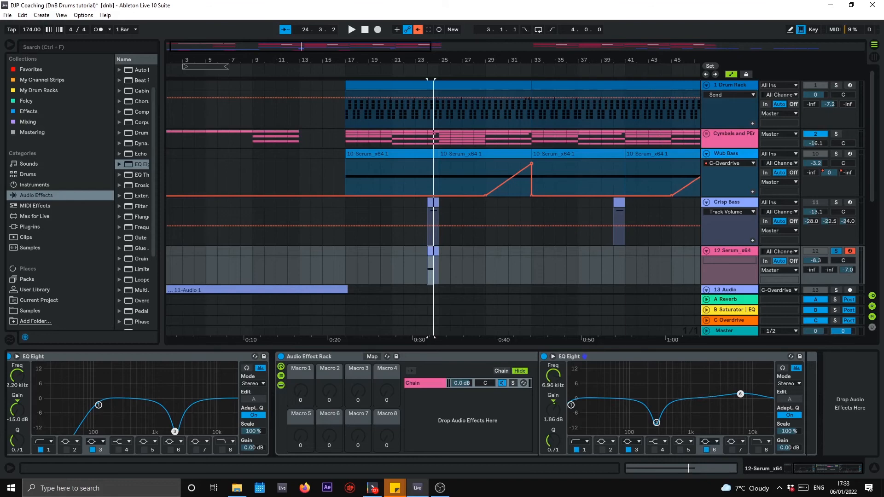
drag(552, 440, 553, 427)
drag(740, 393, 739, 392)
- Map the frequency of band 3 on the rack's EQ Eight to Macro 1 with a range of 202 Hz to 806 Hz
click(376, 355)
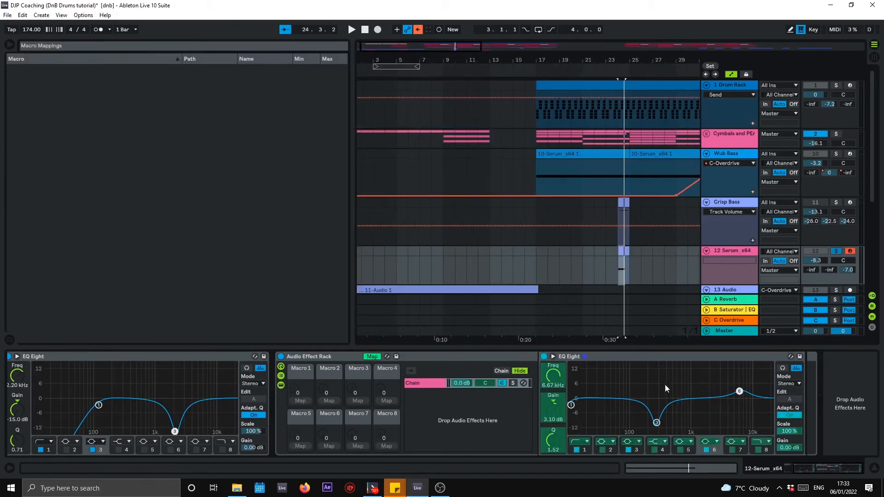
click(657, 422)
right_click(556, 374)
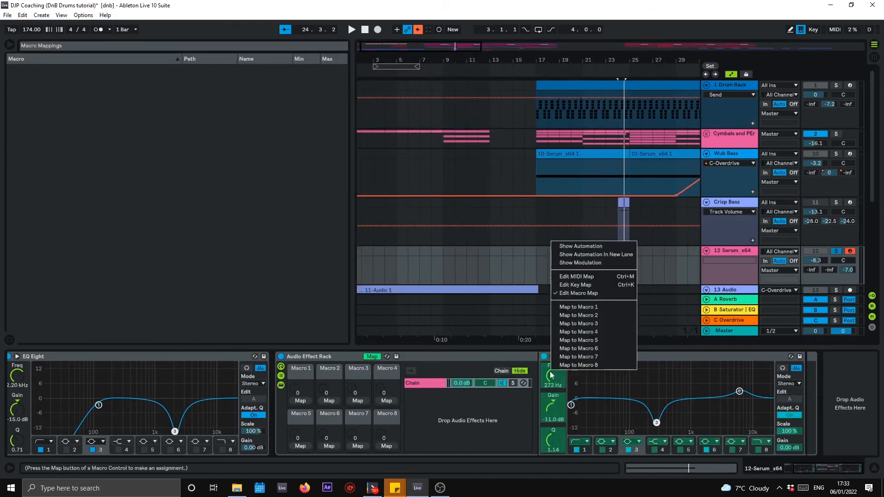
click(583, 308)
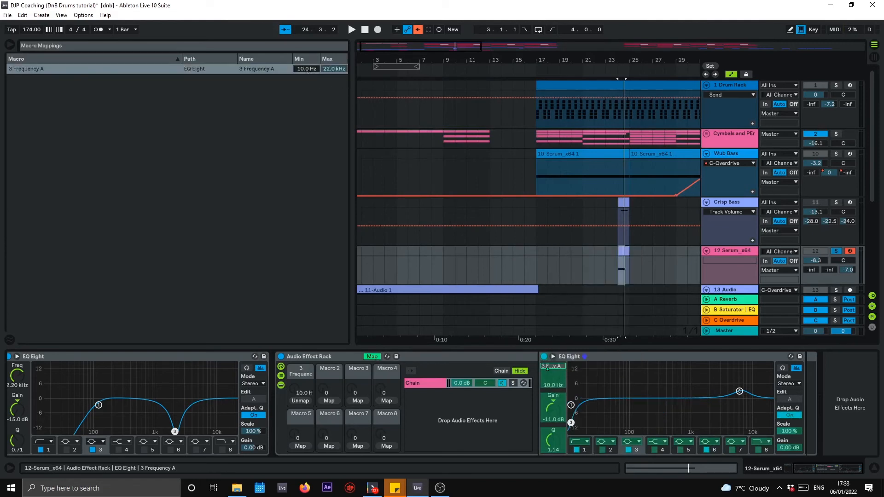
drag(307, 71, 307, 51)
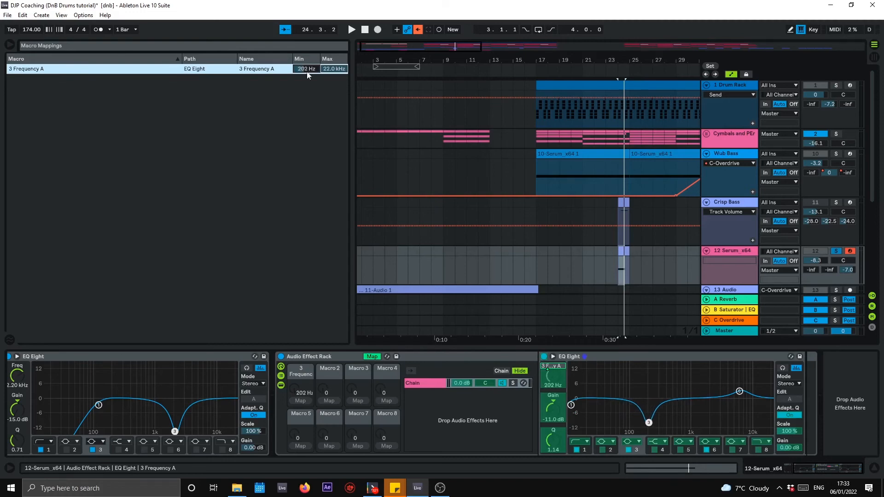
click(333, 70)
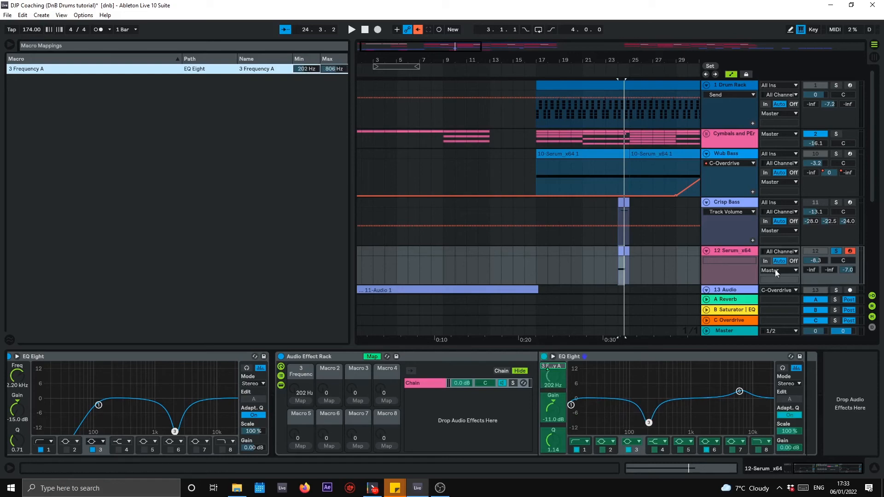
- Map band 6's frequency to Macro 1 as well, invert its range, and set it from 5.86 kHz to 392 Hz
click(739, 391)
right_click(553, 381)
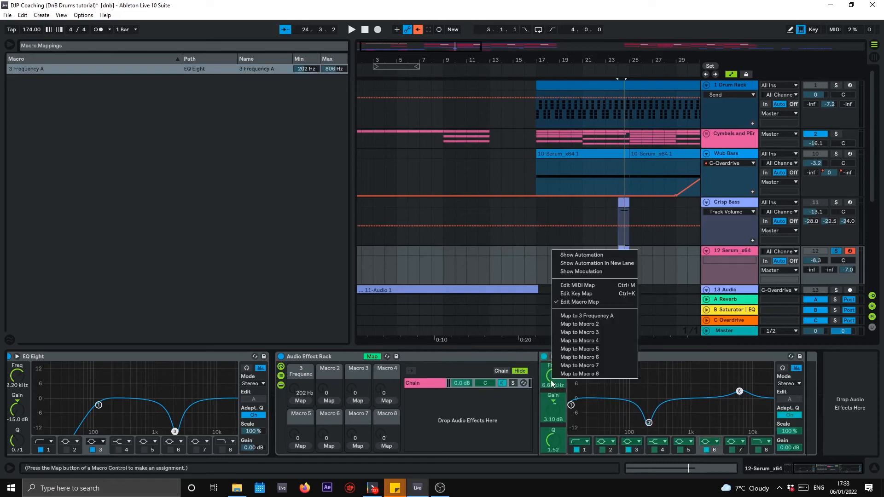
click(587, 317)
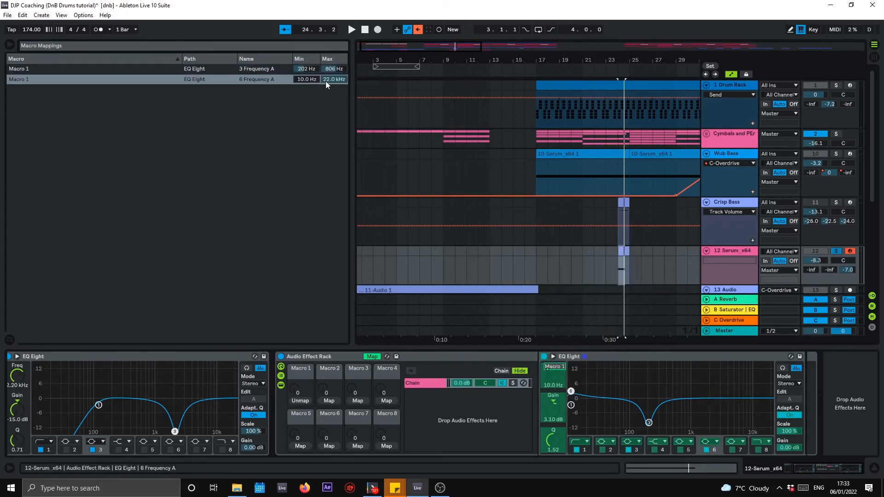
drag(311, 78, 311, 77)
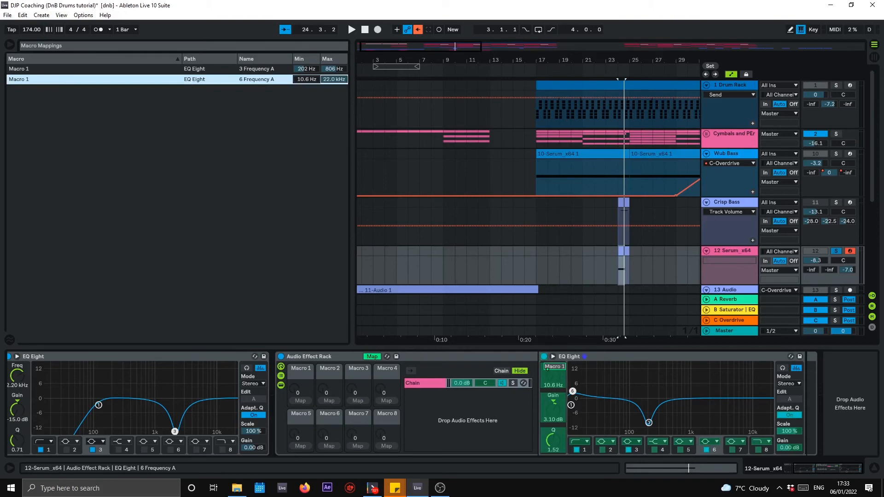
right_click(312, 81)
click(259, 83)
right_click(259, 83)
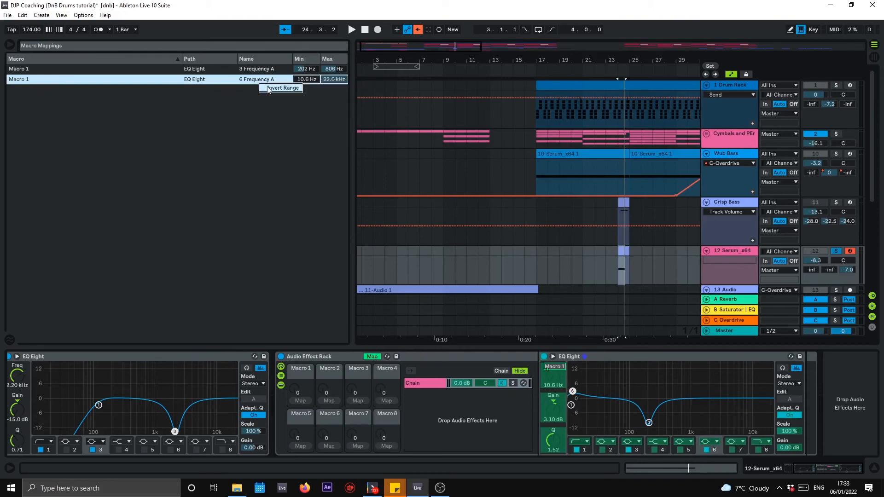
click(280, 88)
mouse_move(306, 80)
mouse_down()
mouse_move(306, 133)
mouse_move(307, 91)
mouse_up()
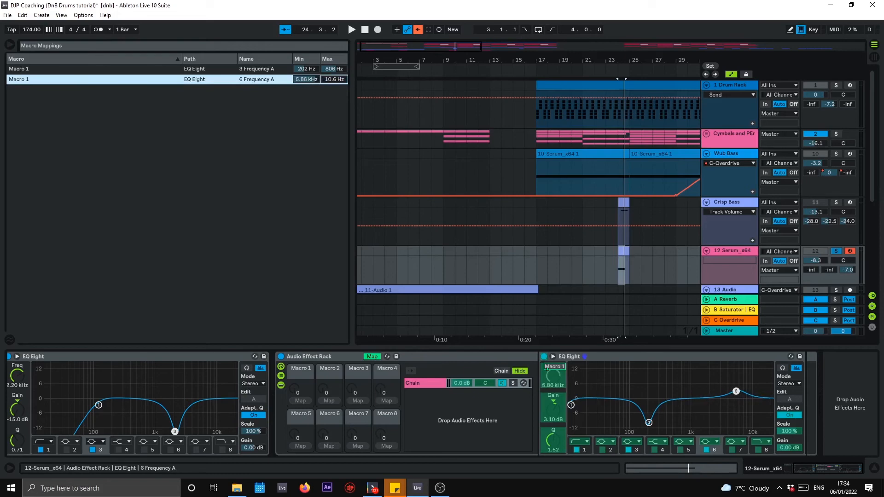
click(306, 79)
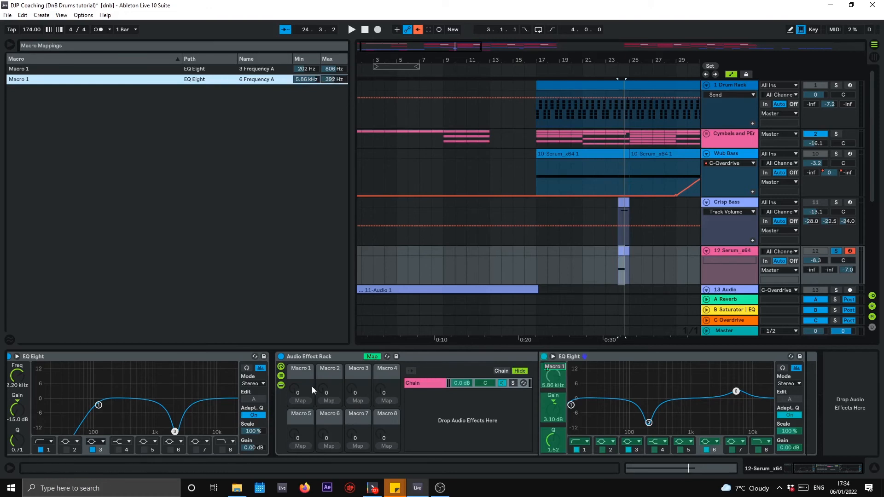
- Sweep Macro 1 while playing notes to check the mapped EQ movement
mouse_move(295, 389)
mouse_down()
mouse_move(294, 331)
mouse_move(295, 389)
mouse_up()
key(f)
key(z)
key(f)
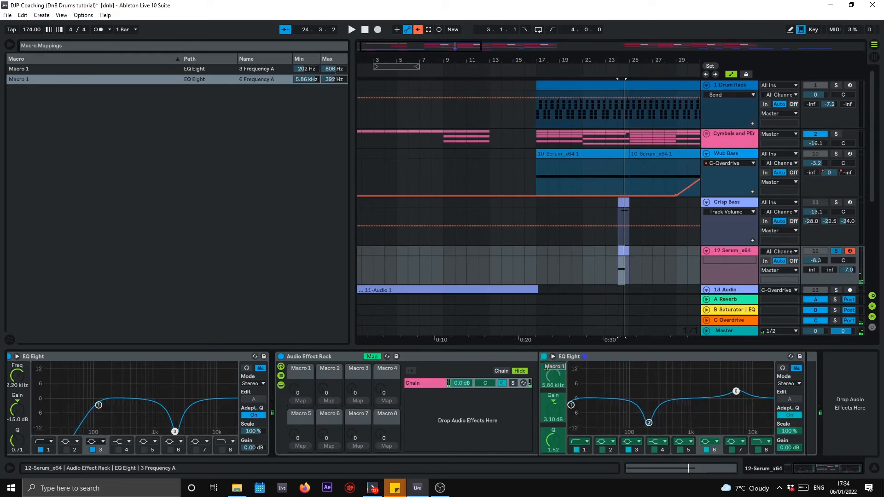
- Set the Macro 1 maximum to 4.61 kHz for band 3 and 1.16 kHz for band 6, auditioning the sweep
click(313, 68)
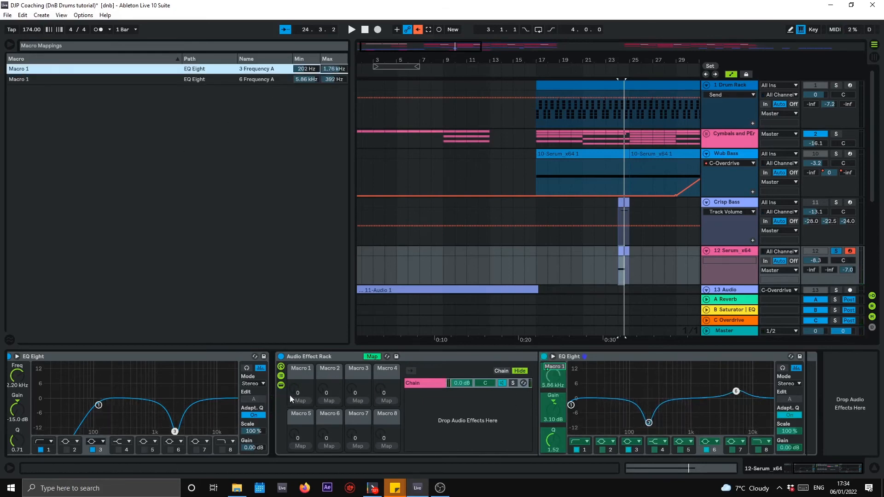
drag(294, 387, 294, 386)
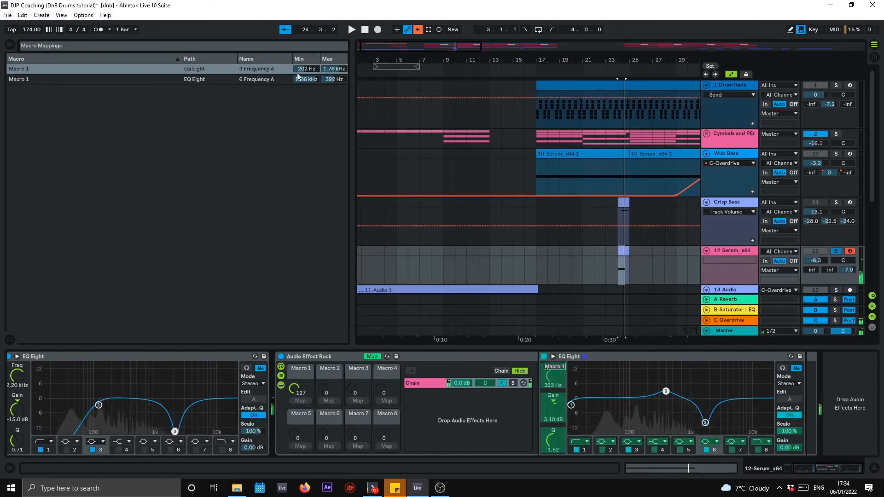
drag(332, 70, 332, 58)
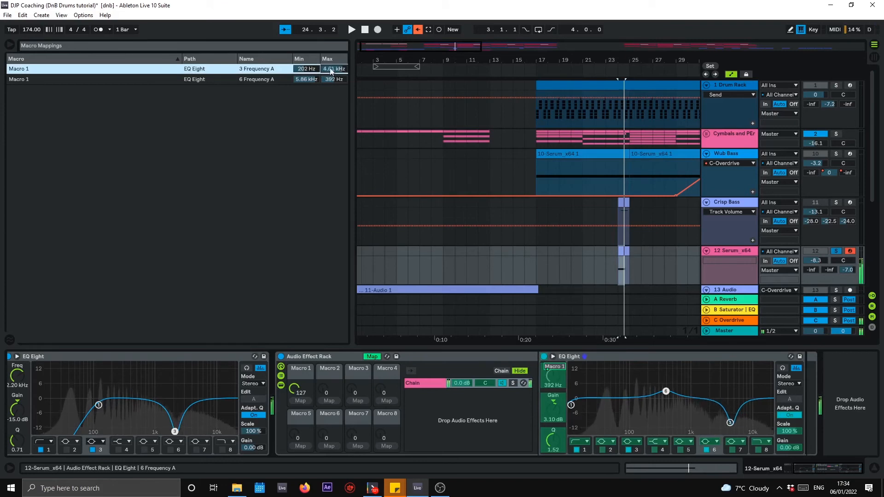
mouse_move(335, 79)
mouse_down()
mouse_move(335, 88)
mouse_move(334, 64)
mouse_up()
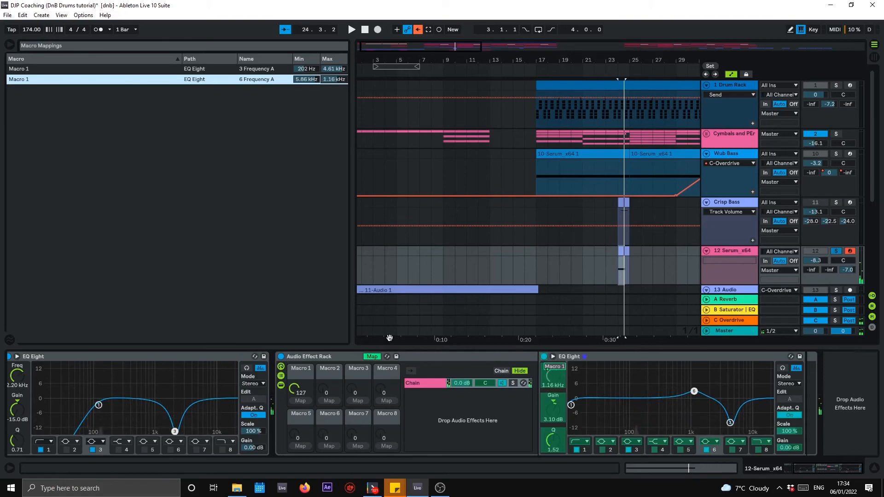
mouse_move(291, 390)
mouse_down()
mouse_move(291, 442)
mouse_move(291, 391)
mouse_up()
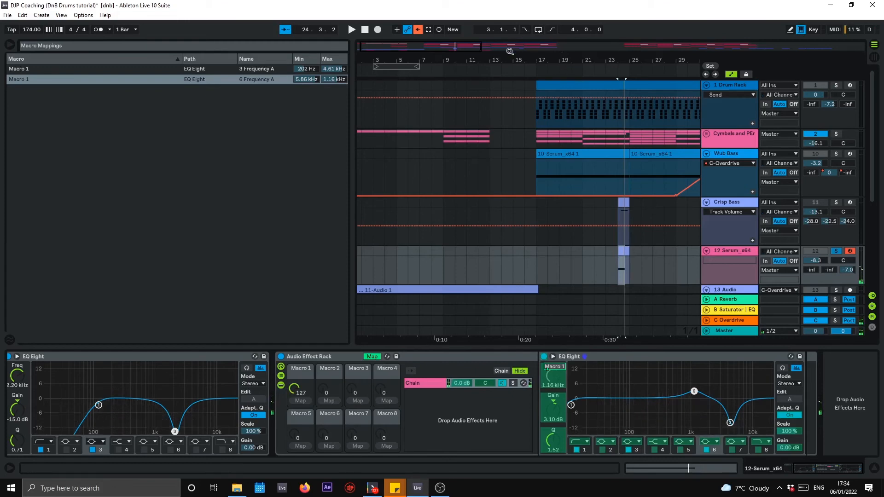
- Show Macro 1's automation on the Serum track and ramp it from 0 at bar 24 up to 127 at 24.3.3
drag(448, 56, 452, 59)
drag(605, 59, 445, 92)
right_click(297, 390)
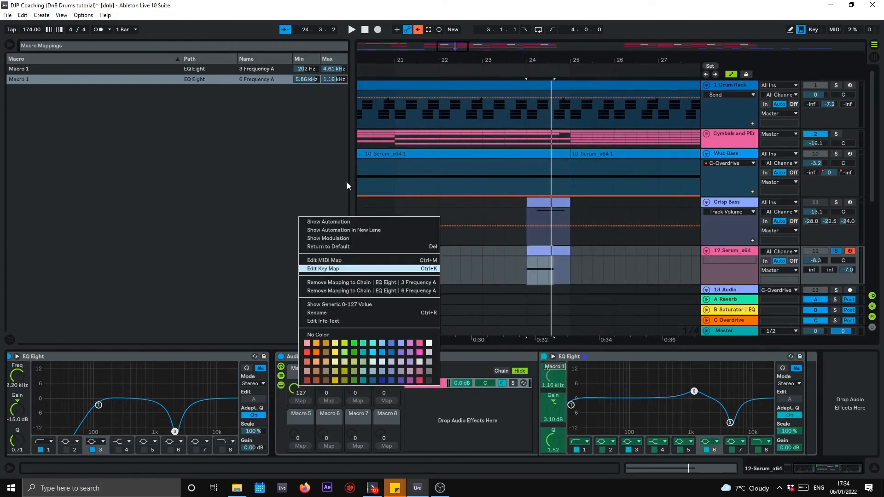
click(352, 222)
click(554, 258)
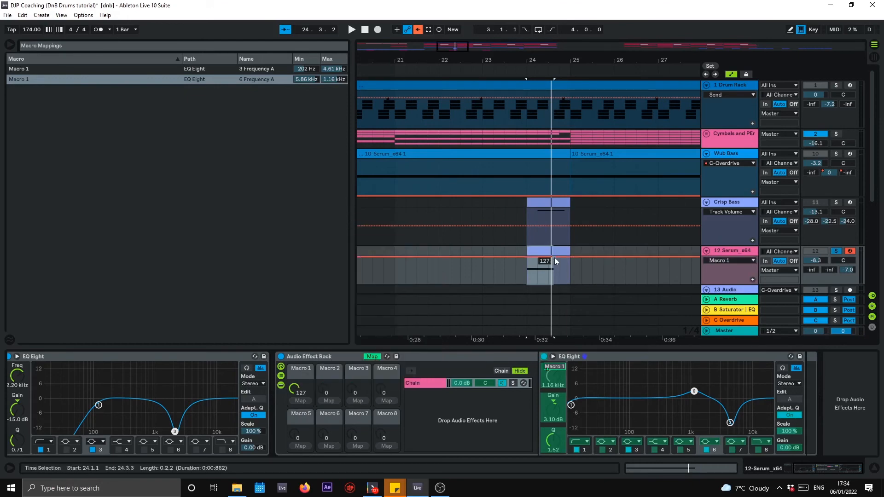
drag(529, 262, 529, 287)
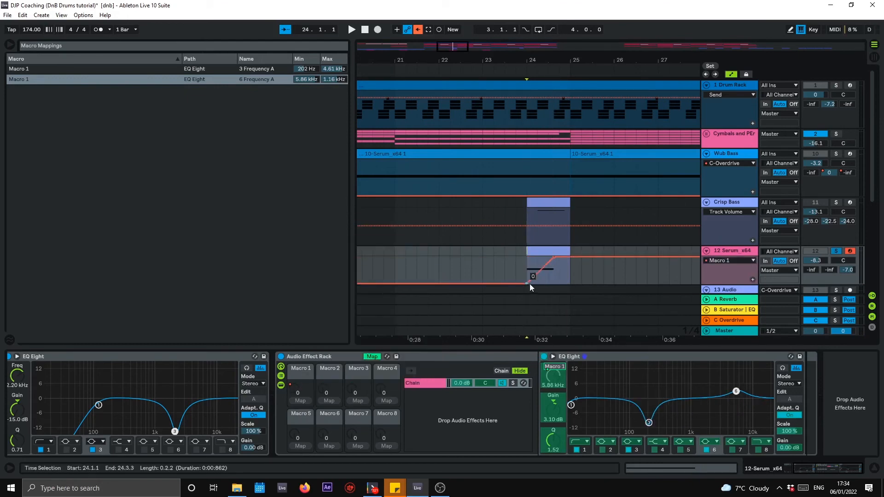
- Play back the Macro 1 ramp, unsolo the 12 Serum track, and select its clip at bar 24
key(space)
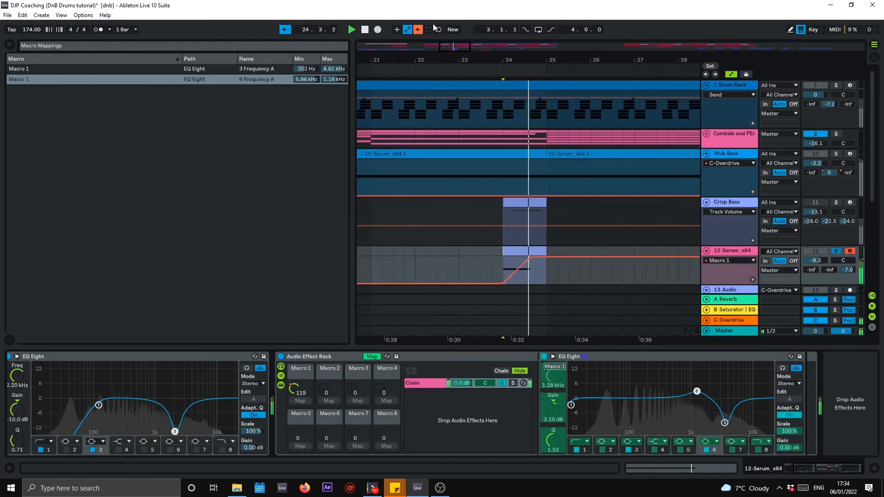
scroll(468, 213, down, 5)
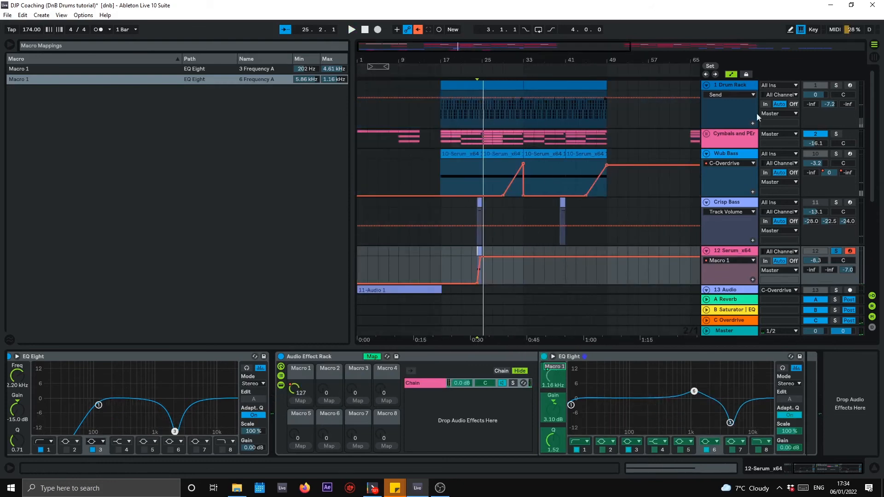
click(835, 252)
click(461, 257)
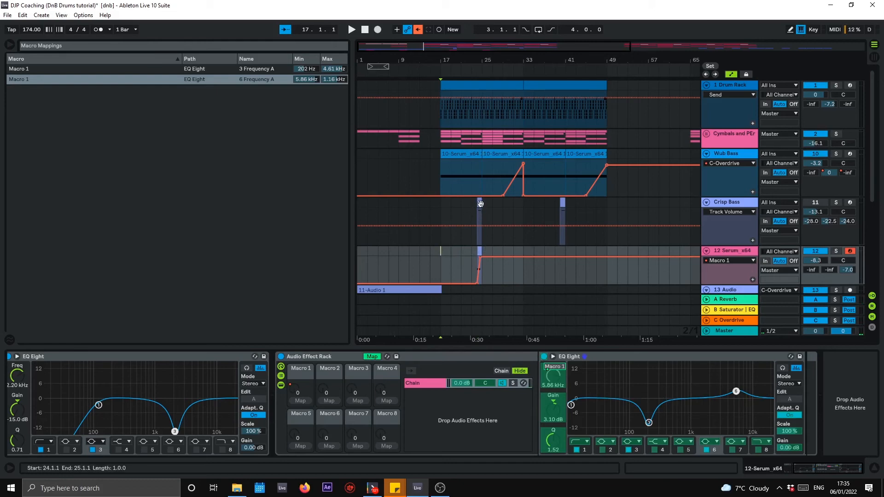
click(479, 249)
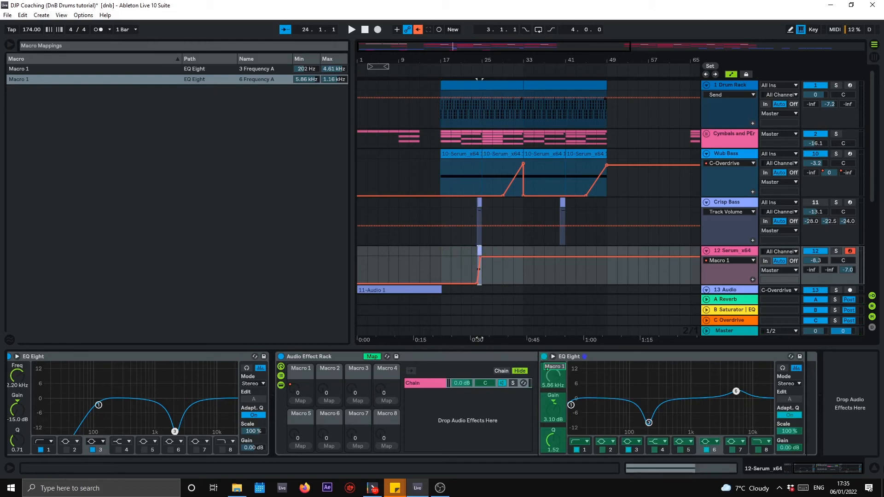
- Open the track's Serum editor, try a triangle wave position on oscillator A, and return it to the square
click(825, 472)
click(36, 356)
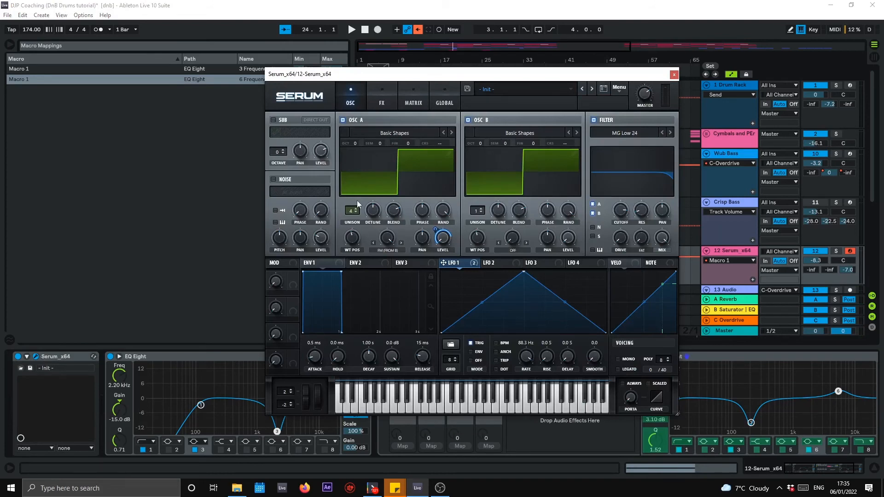
drag(355, 243, 354, 254)
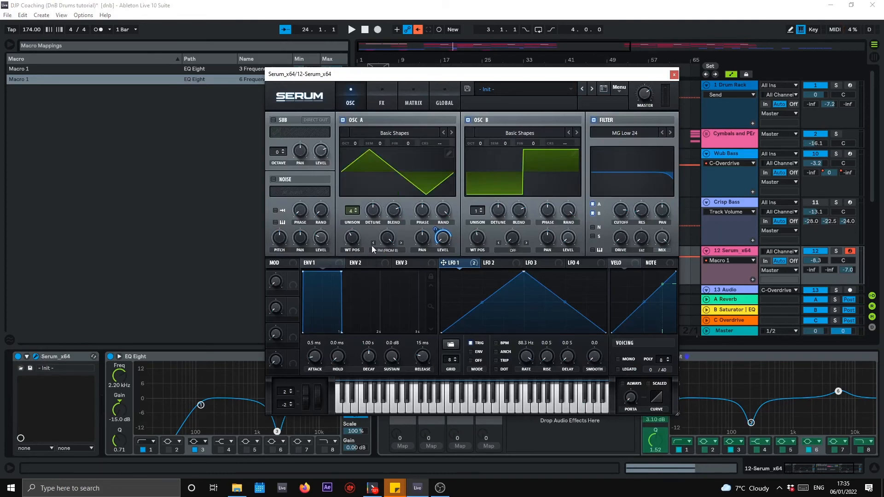
drag(354, 239, 377, 251)
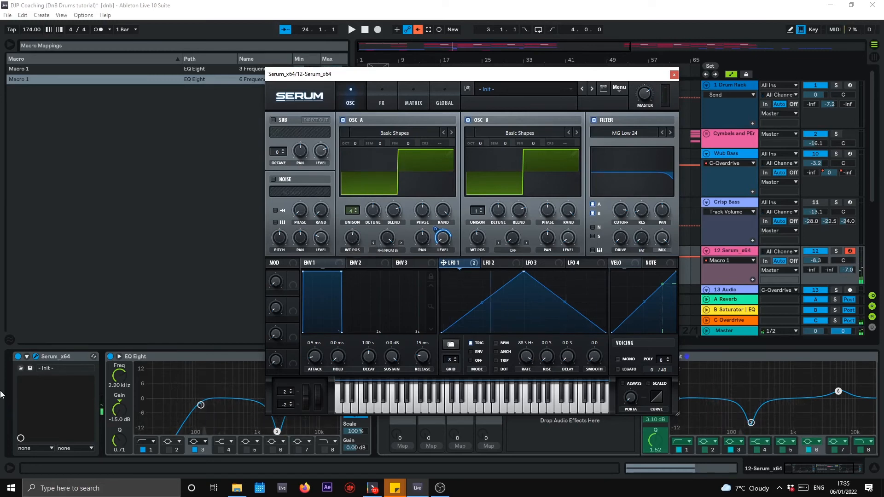
- Expose Serum's LFO1 Rate as a configured device parameter, close the plug-in window, and show that parameter's automation
click(27, 357)
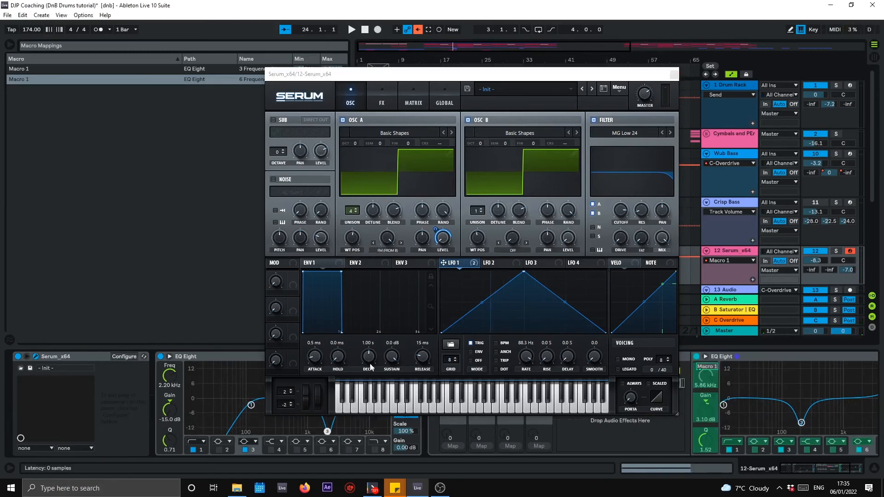
click(530, 357)
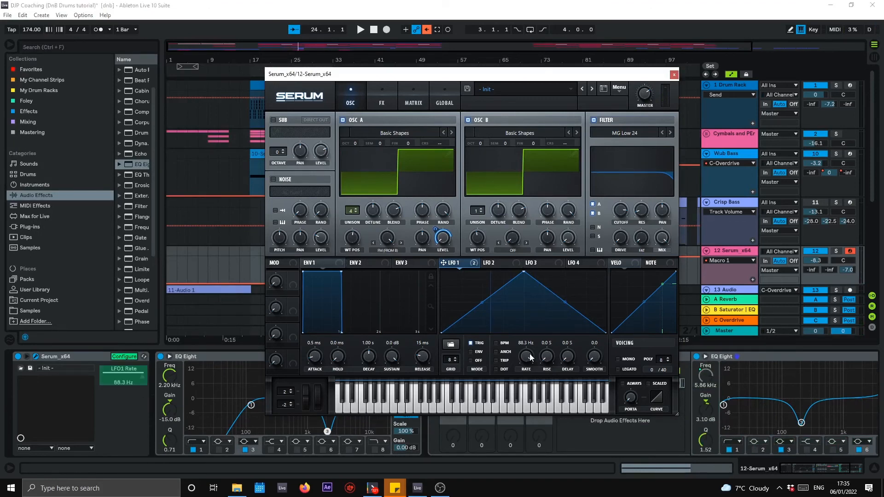
click(673, 75)
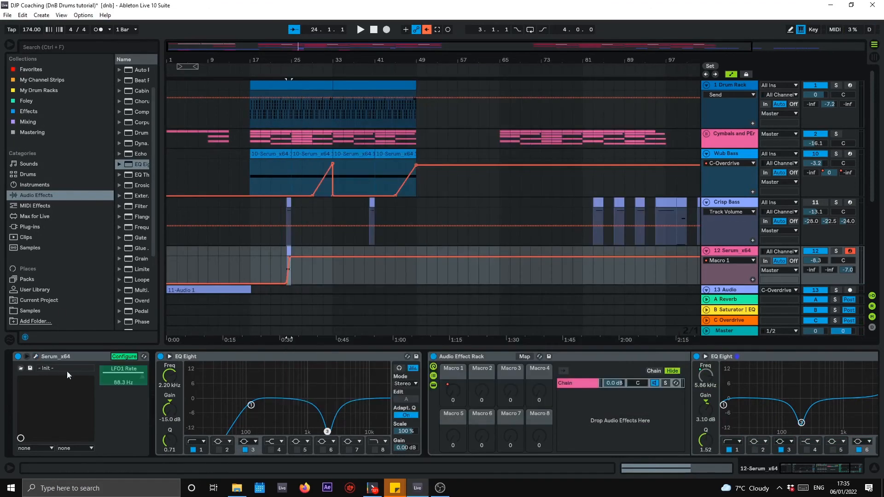
click(120, 357)
right_click(142, 377)
click(165, 380)
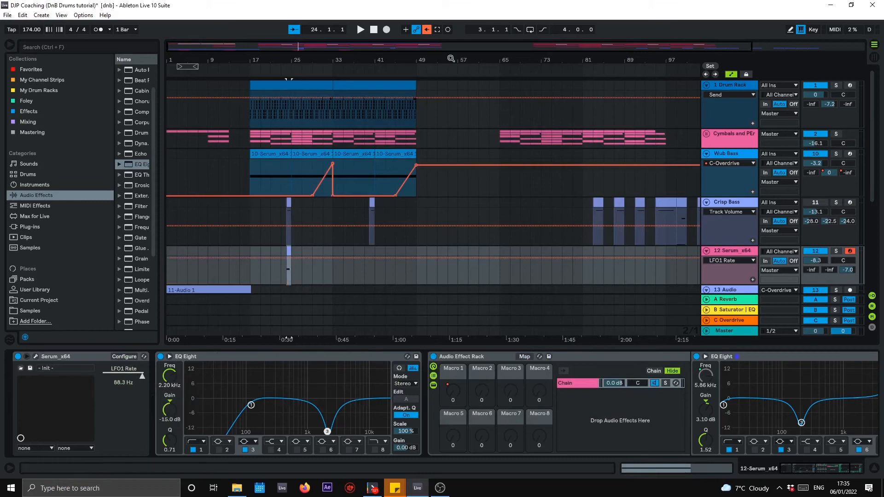
- Lower the LFO1 Rate automation to 0.80 up to the end of the bar 24 clip, keeping the higher level after it, and play it back
drag(284, 52, 405, 184)
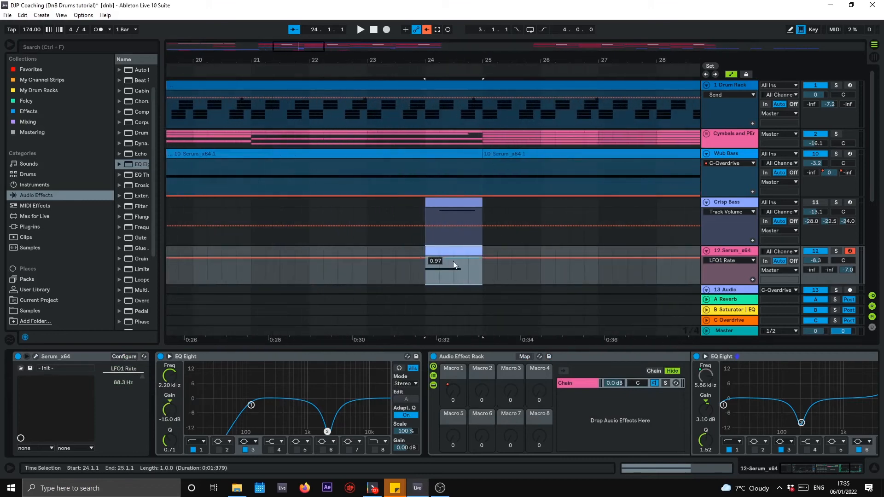
click(496, 259)
mouse_move(487, 259)
mouse_down()
mouse_move(486, 277)
mouse_move(482, 262)
mouse_up()
key(space)
key(space)
key(space)
key(space)
key(space)
key(space)
key(space)
key(space)
key(space)
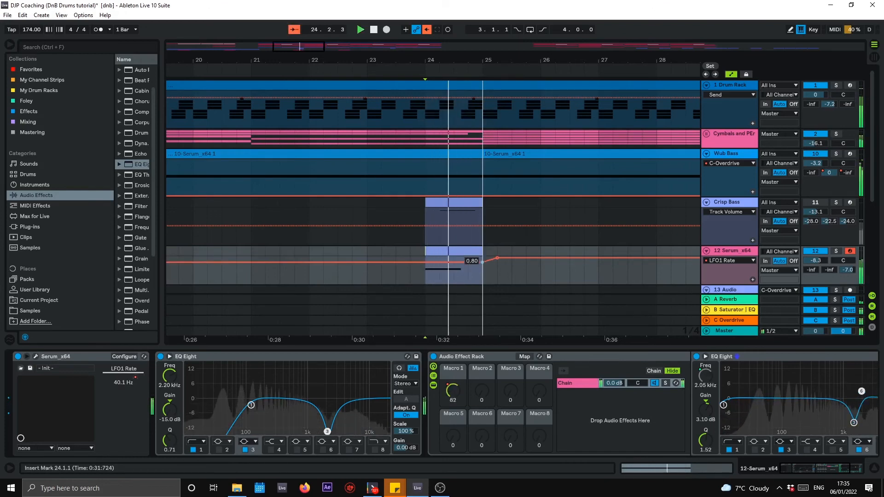
- Dip the LFO1 Rate automation to 0.24 midway through the bar 24 clip and replay the clip
key(space)
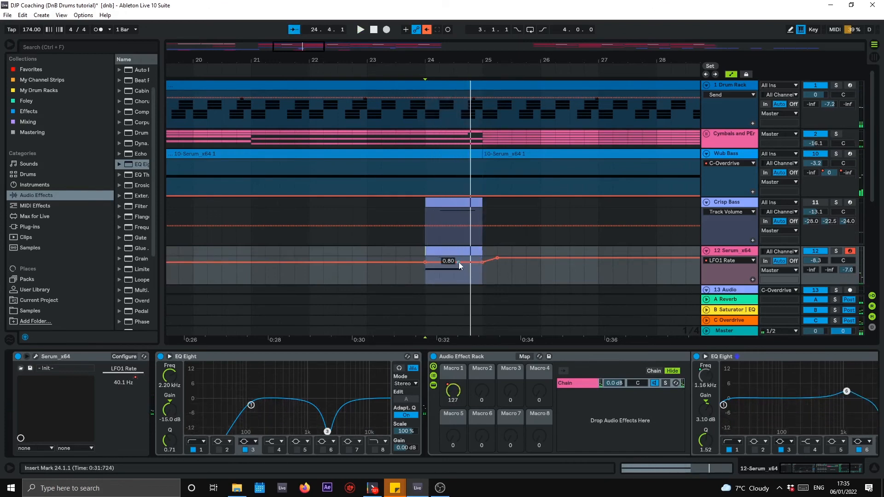
key(space)
drag(458, 261, 458, 276)
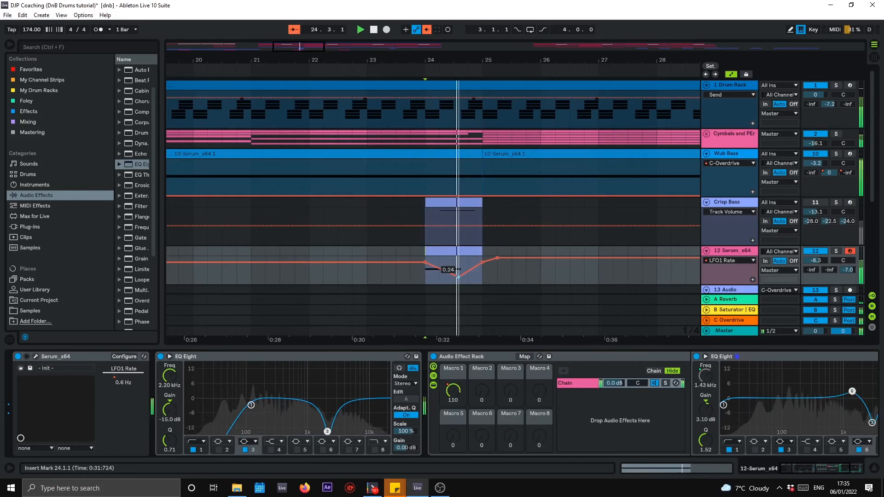
- Remove the mid-clip dip from the LFO1 Rate automation, set the level up to the bar 24 clip's end to 0.82, and replay it
click(458, 277)
key(space)
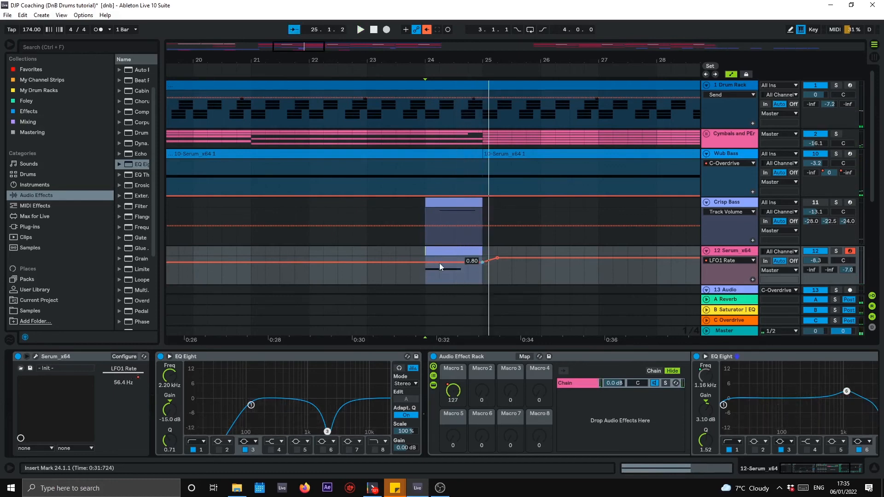
drag(482, 261, 482, 260)
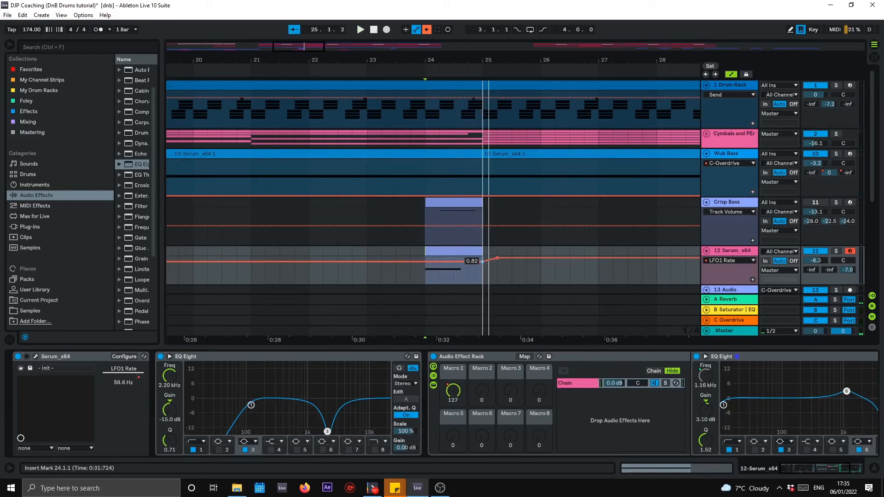
key(space)
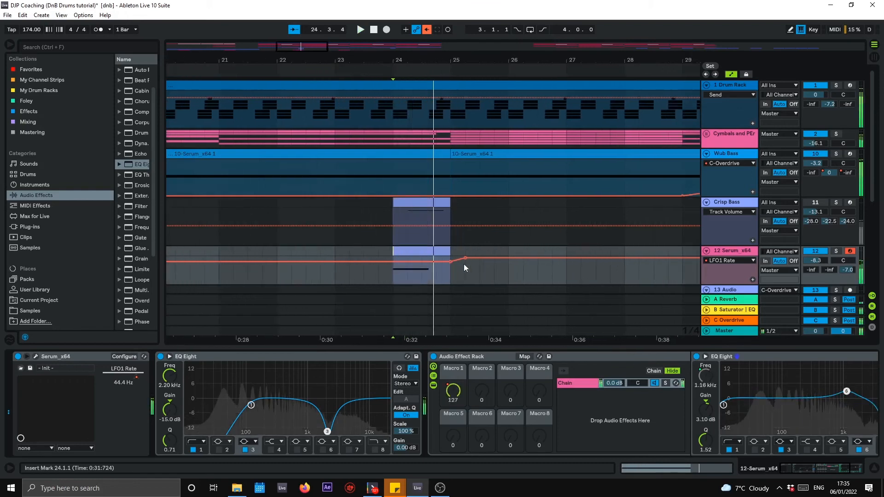
key(space)
- Try lowering the LFO1 Rate automation to 0.57 up to the end of the bar 24 clip, replaying the clip several times
drag(450, 261, 451, 268)
key(space)
key(space)
key(space)
key(space)
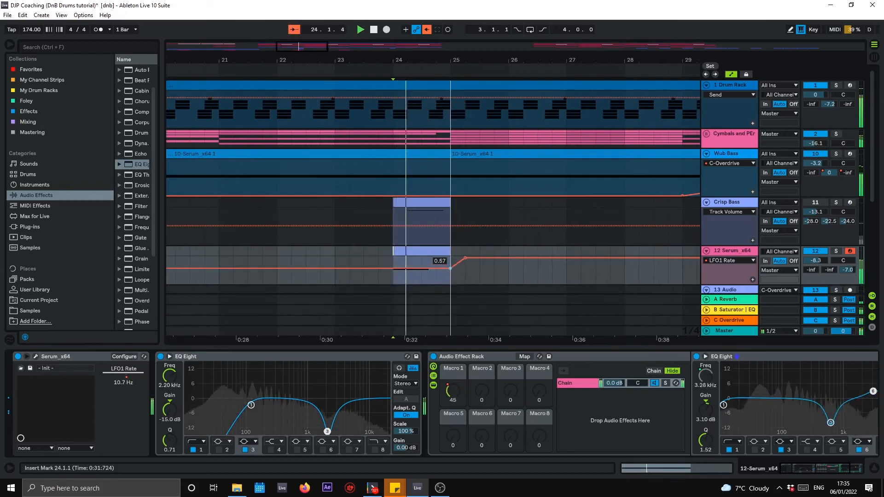
key(space)
key(space)
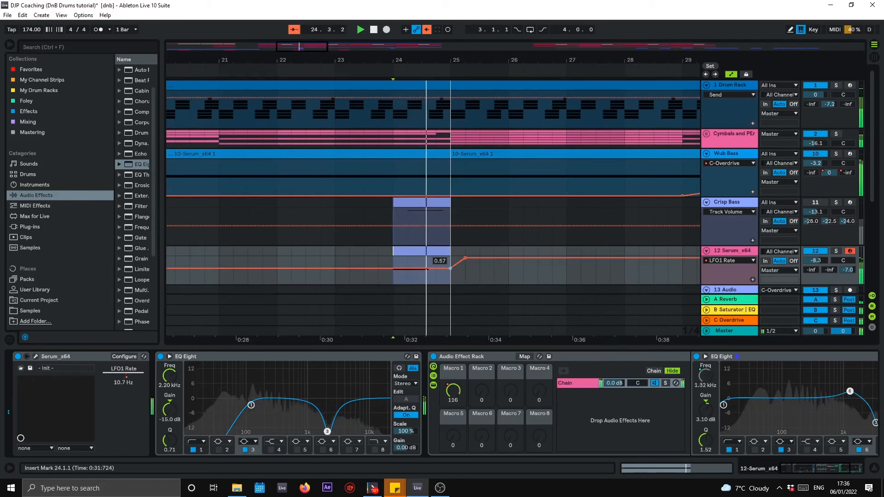
key(space)
key(space)
- Try the LFO1 Rate automation at 0.41 and at 0.39 up to the bar 24 clip's end, auditioning each level
drag(450, 268, 451, 272)
key(space)
key(space)
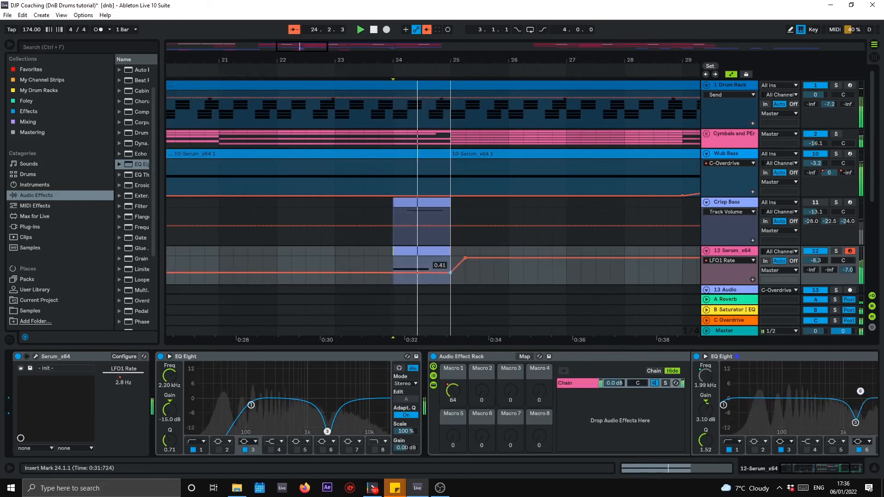
key(space)
key(space)
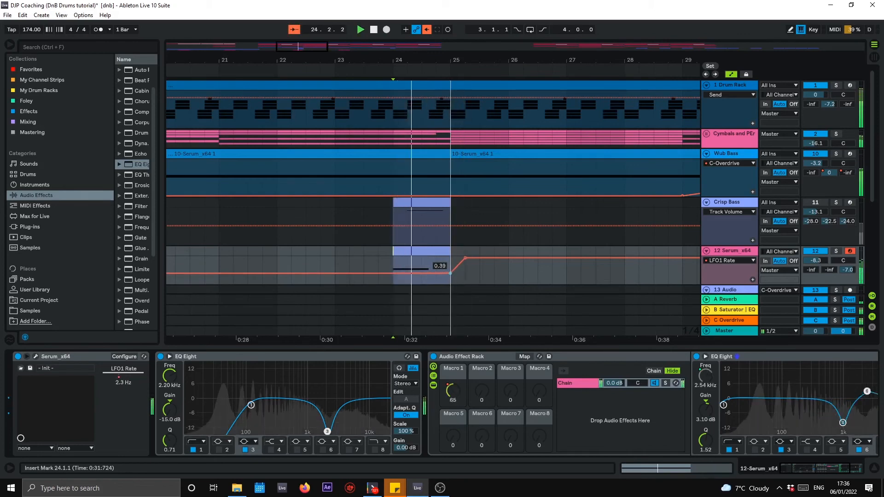
key(space)
key(space)
- Raise the LFO1 Rate automation to a middle level up to the bar 24 clip's end, replay it, and solo the Serum track
drag(451, 273, 451, 267)
key(space)
key(space)
key(space)
key(space)
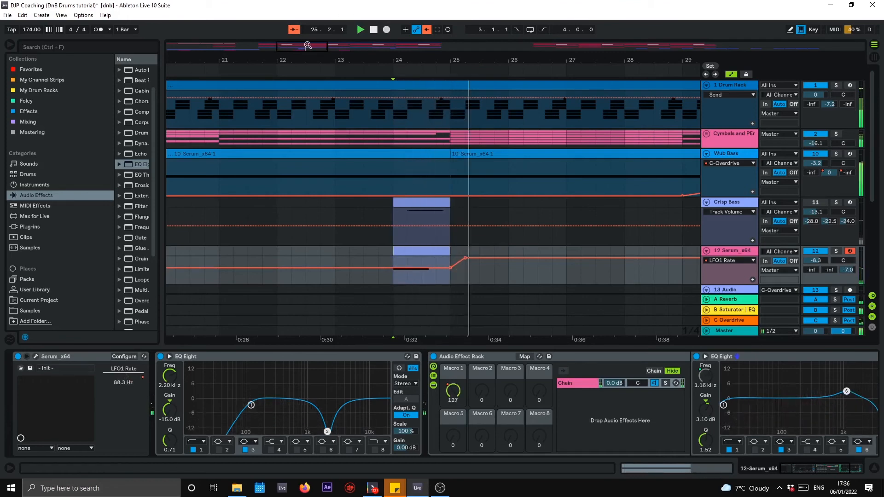
drag(304, 46, 296, 30)
key(space)
key(space)
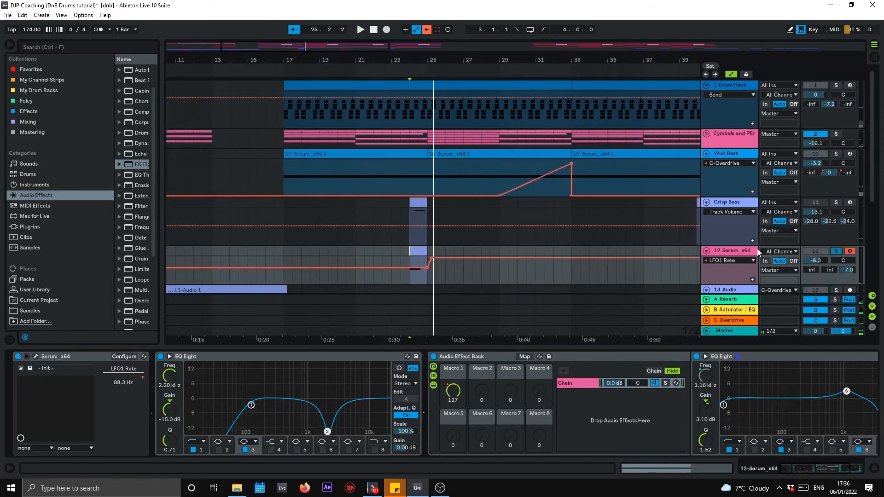
- In the Serum editor, give oscillator B 5 unison voices with 0.32 detune, and enable mono and legato voicing
click(36, 356)
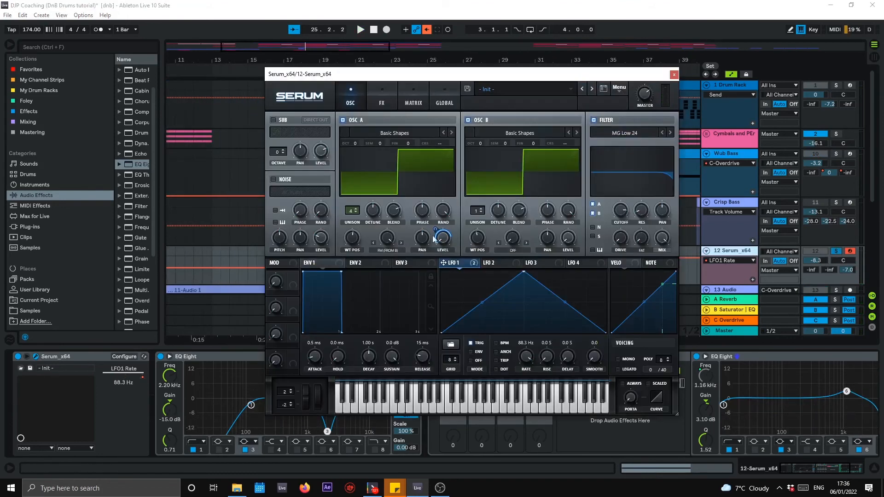
drag(475, 214, 500, 210)
key(space)
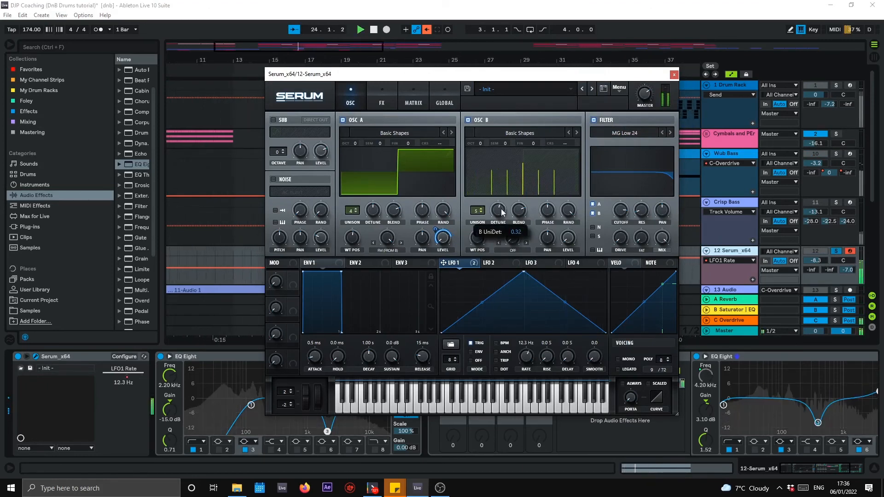
click(628, 359)
click(629, 369)
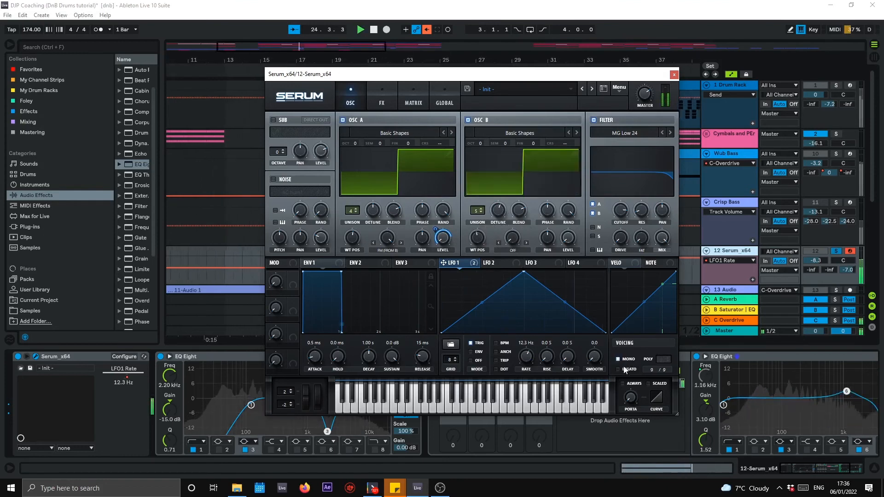
- Add a chorus to Serum's effects, adjust its low-pass filter, and set its mix to 29% during playback
click(379, 92)
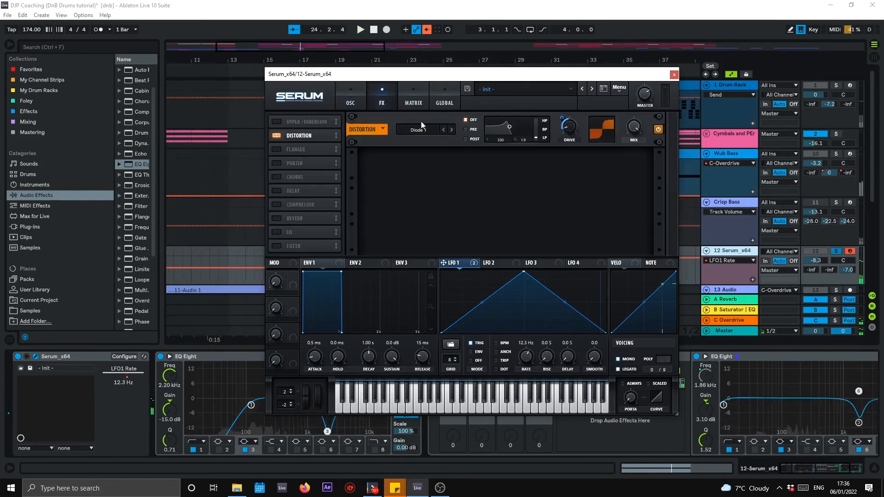
click(277, 177)
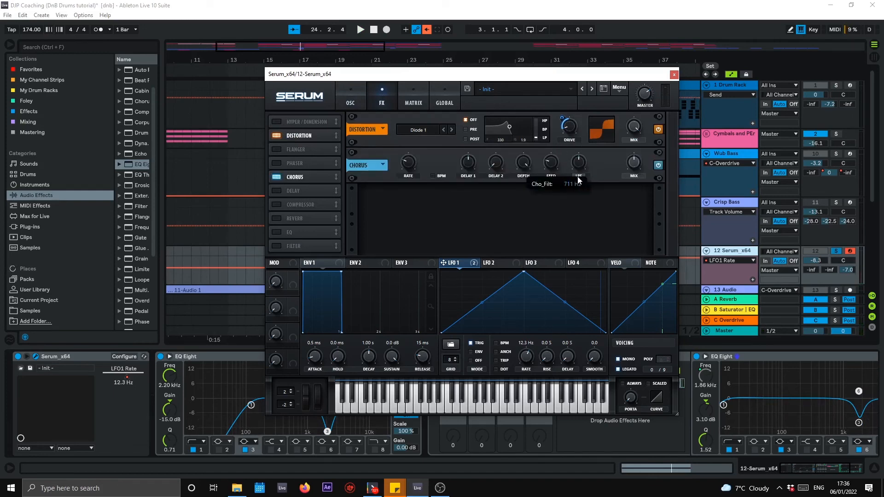
key(space)
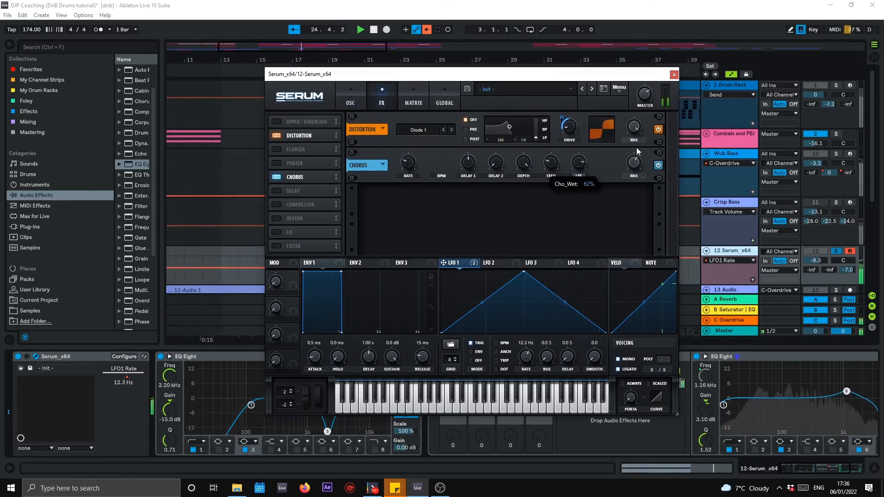
drag(636, 155, 633, 179)
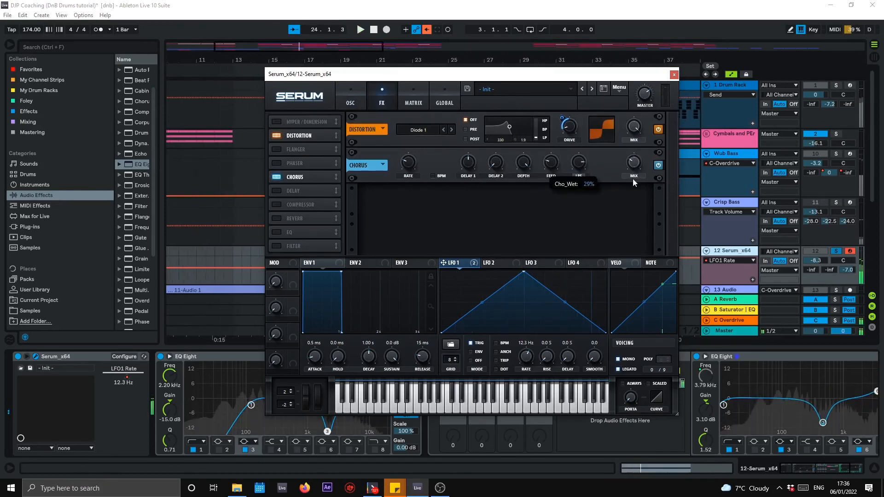
- Try Serum's phaser and flanger effects one after the other, switching each off again
click(278, 162)
click(277, 162)
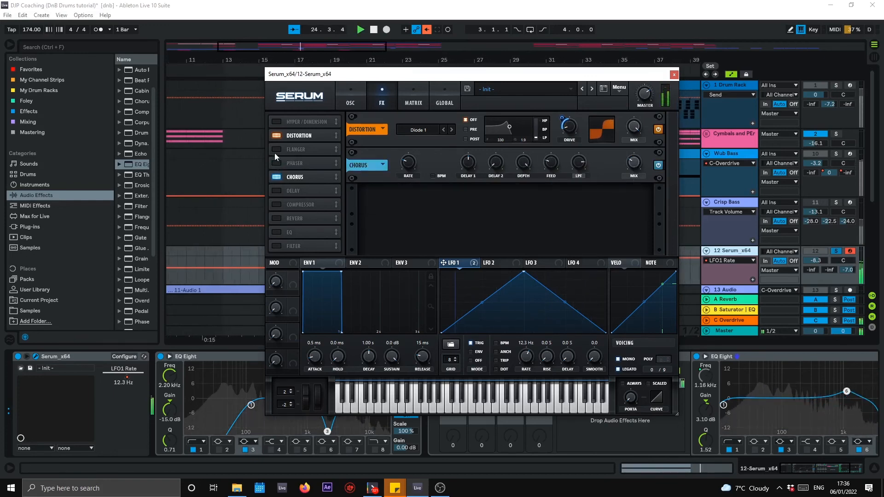
click(275, 149)
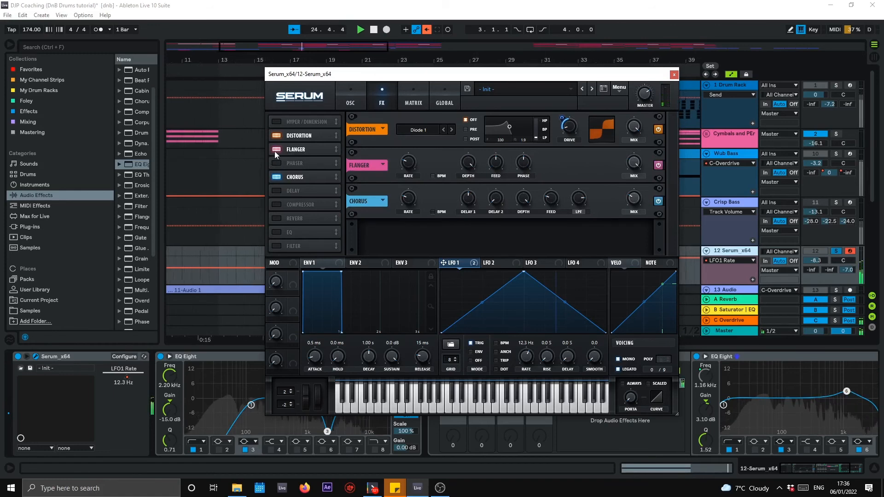
click(275, 150)
- Add Serum's compressor with a -30.8 dB threshold, and lengthen envelope 1's attack to about 448 ms
click(278, 205)
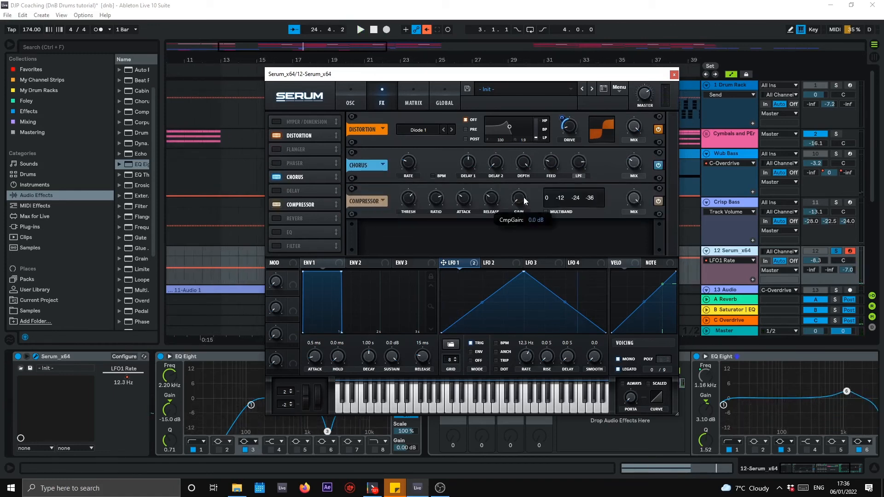
key(space)
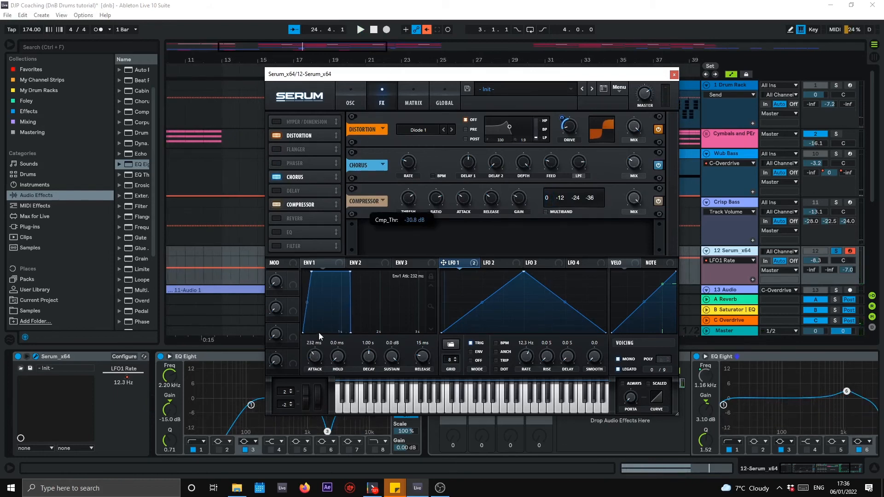
key(space)
mouse_move(318, 332)
mouse_down()
mouse_move(323, 319)
mouse_move(324, 332)
mouse_up()
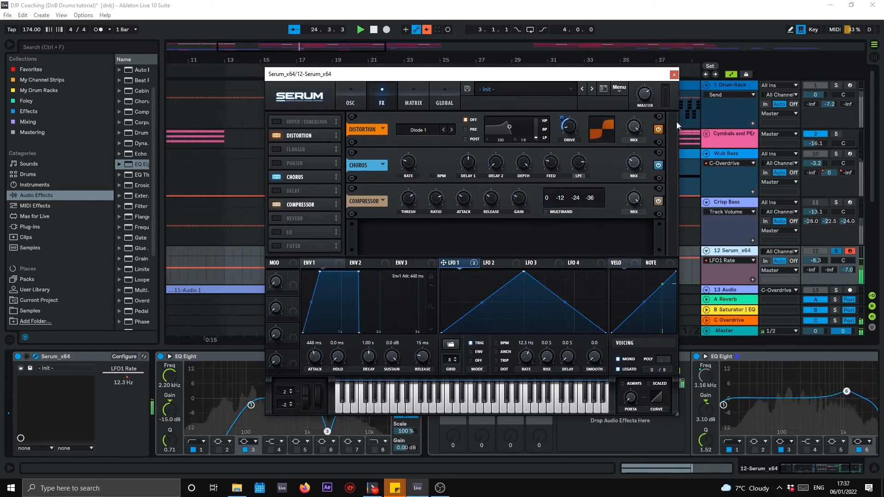
- Close the Serum editor, unsolo its track, and hide the device view to show more of the arrangement
click(674, 74)
click(839, 252)
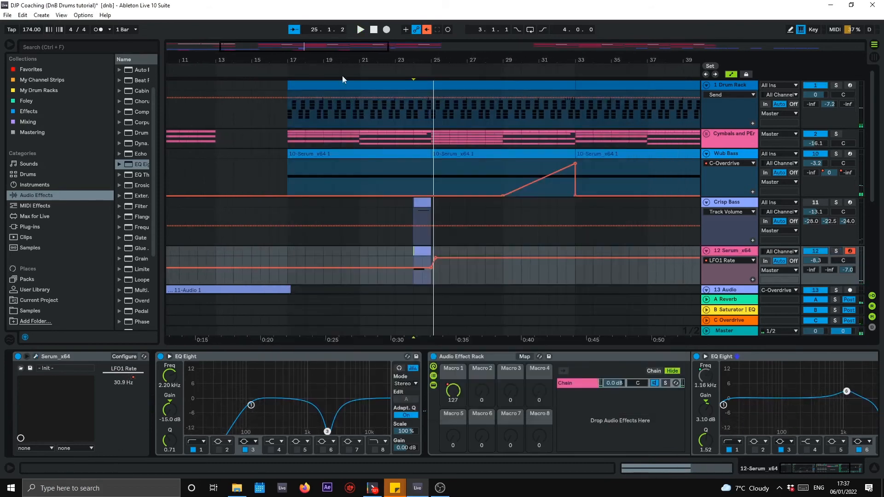
drag(339, 60, 207, 59)
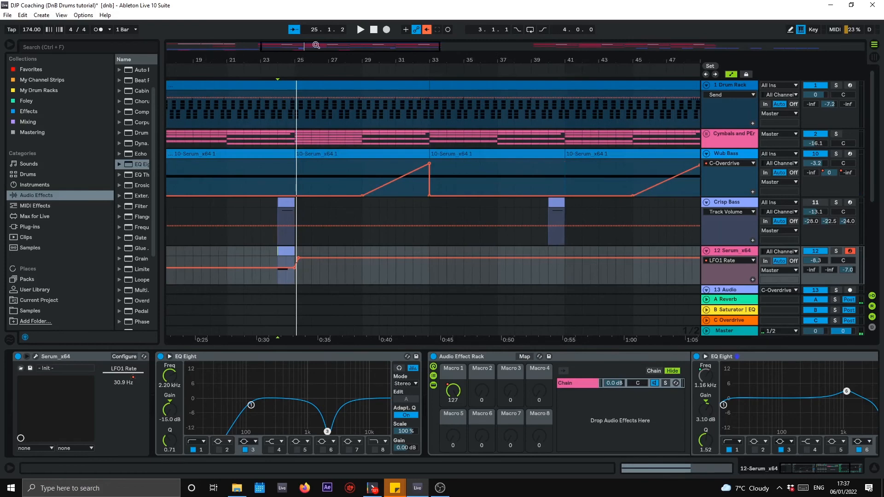
drag(315, 45, 258, 43)
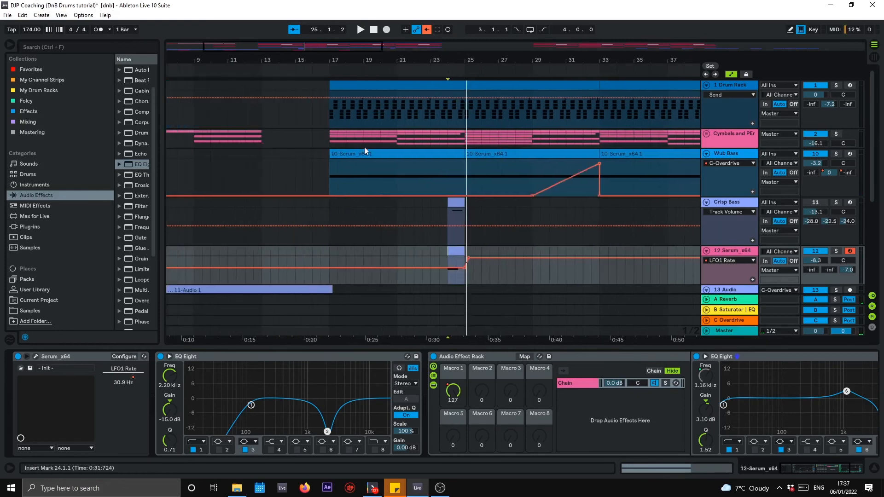
click(874, 468)
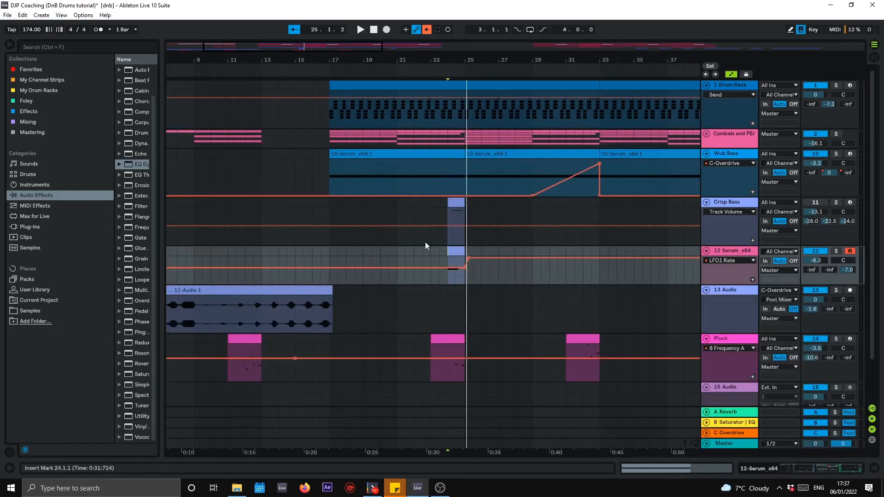
scroll(397, 215, down, 2)
scroll(402, 215, up, 2)
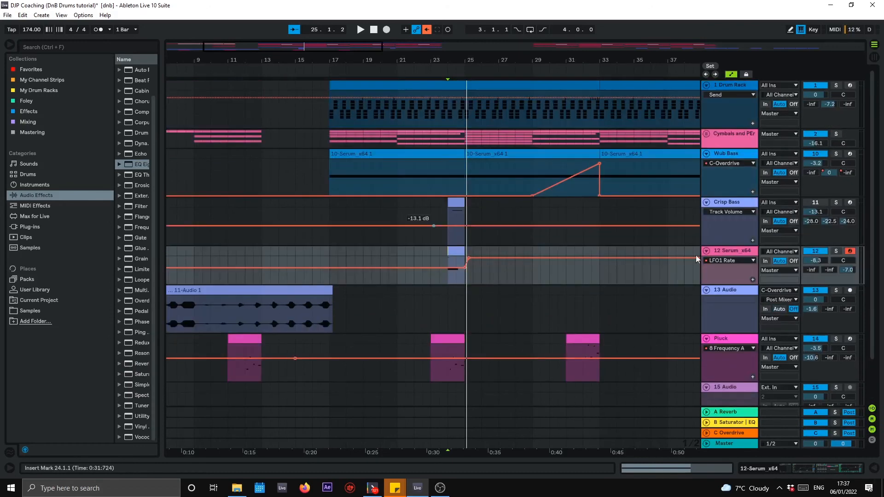
- Play the full arrangement from bar 9 through the drop to hear the Serum bass in context
drag(285, 54, 310, 53)
click(339, 112)
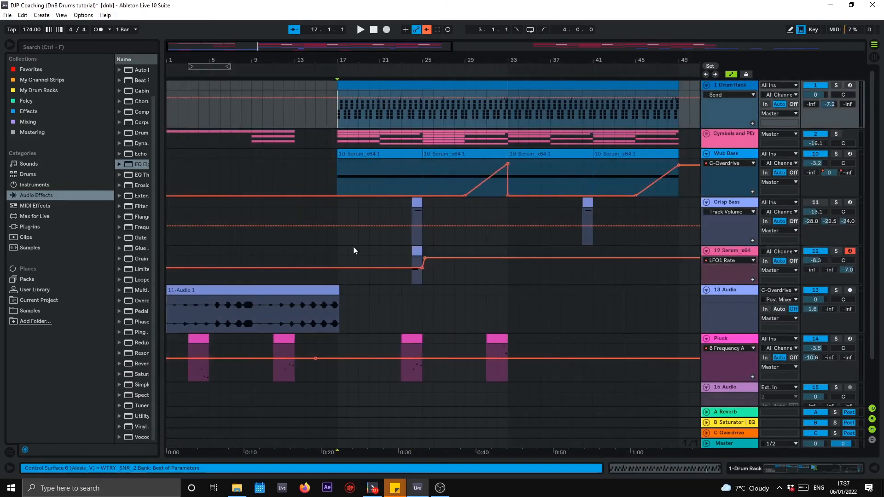
click(313, 278)
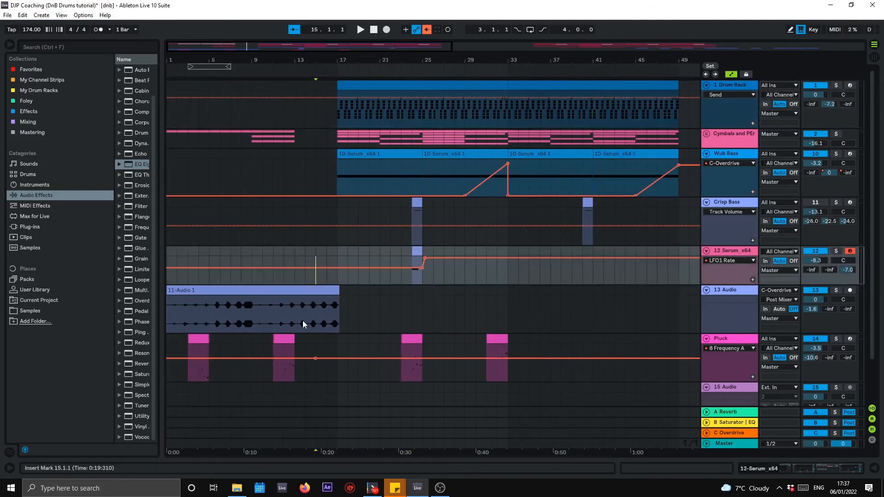
click(252, 308)
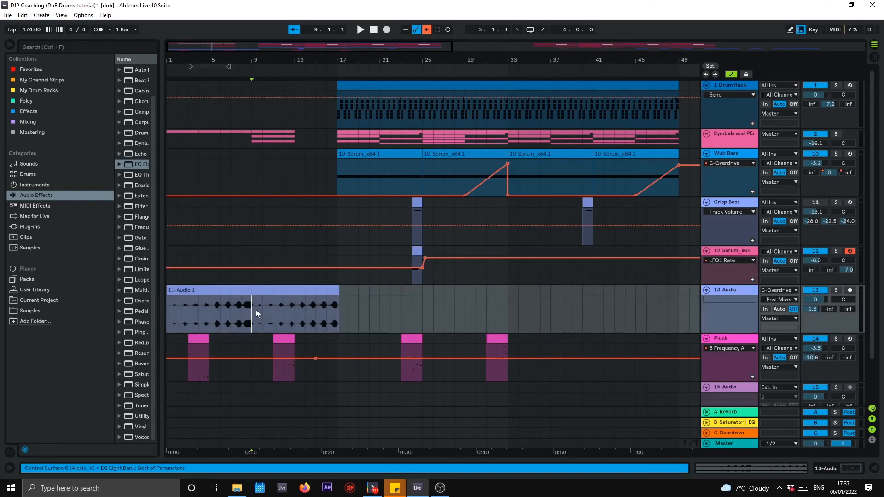
key(space)
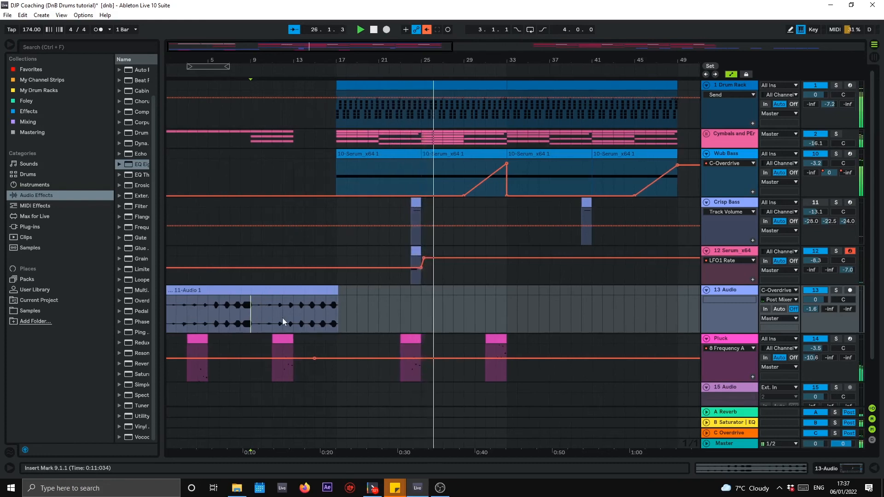
- Move the Serum track's bar 24 clip, together with its LFO1 Rate automation, to bar 18
click(409, 250)
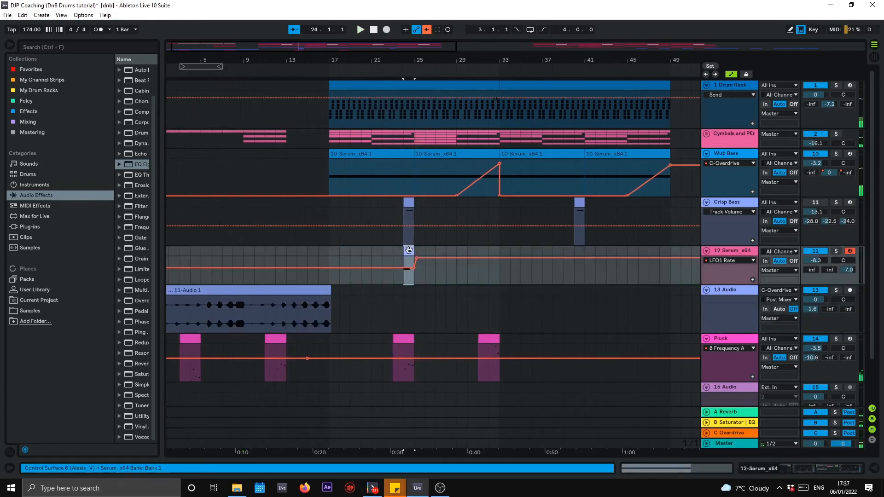
drag(349, 257, 349, 257)
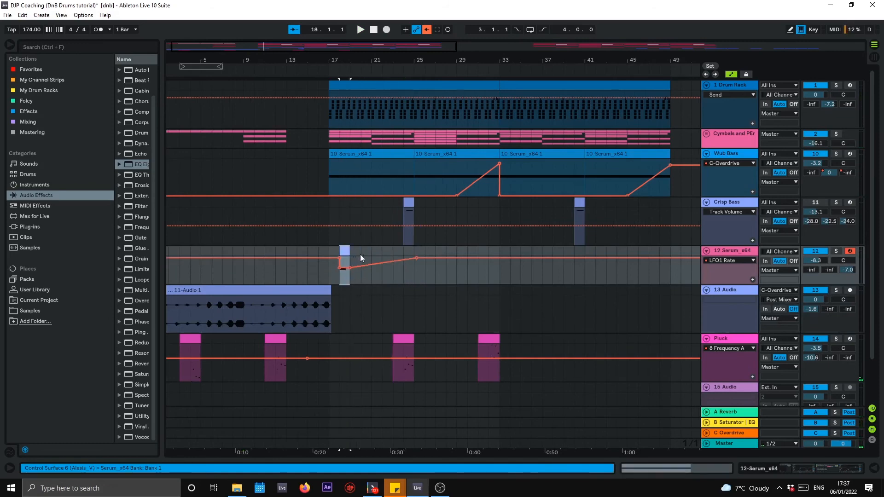
click(360, 254)
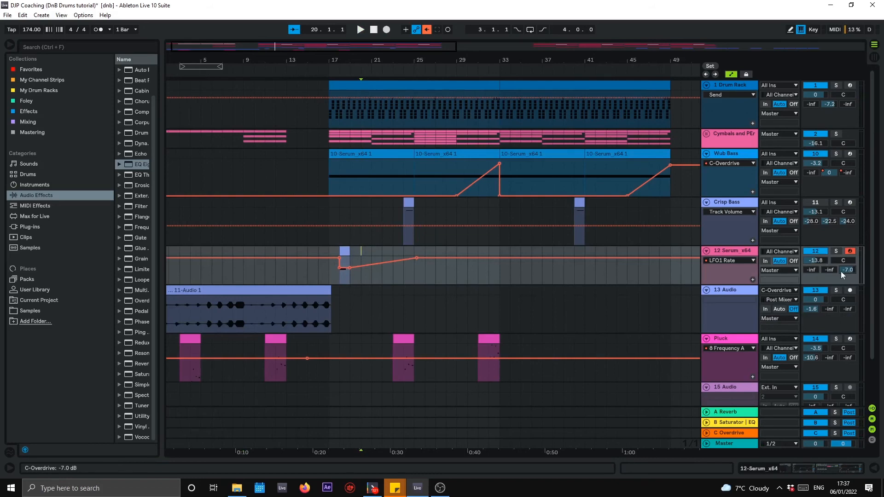
- Set the Serum track's volume to -13.8 dB, send B to -25.0 dB and send C to -11.6 dB, then play it back
drag(828, 270, 828, 264)
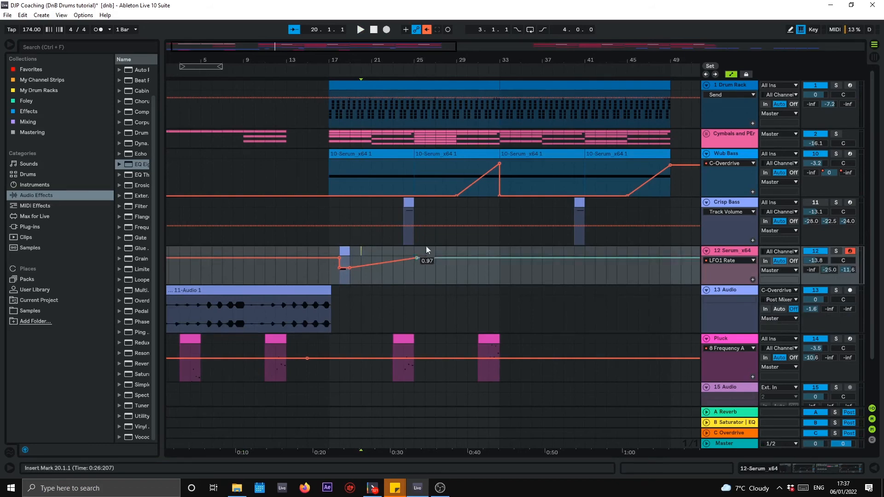
key(space)
key(space)
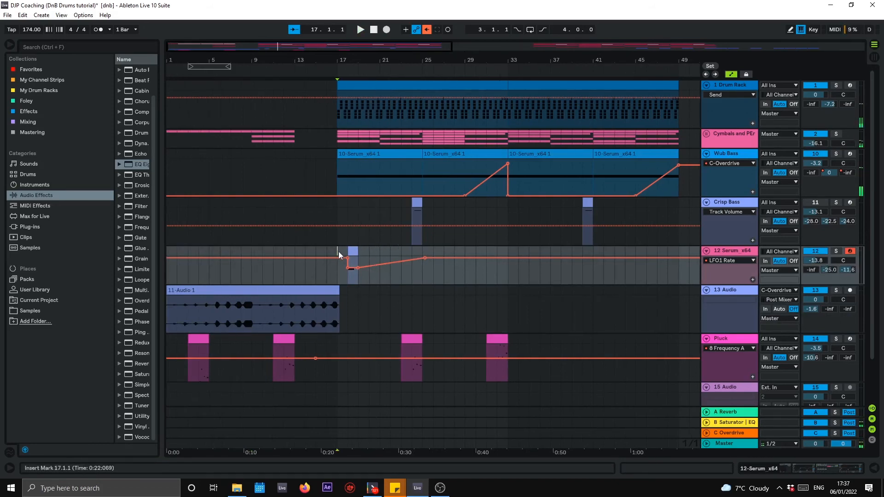
- Play the drop from bar 17 and move the Serum track's bar 18 clip, with its automation, to bar 20
click(337, 252)
key(space)
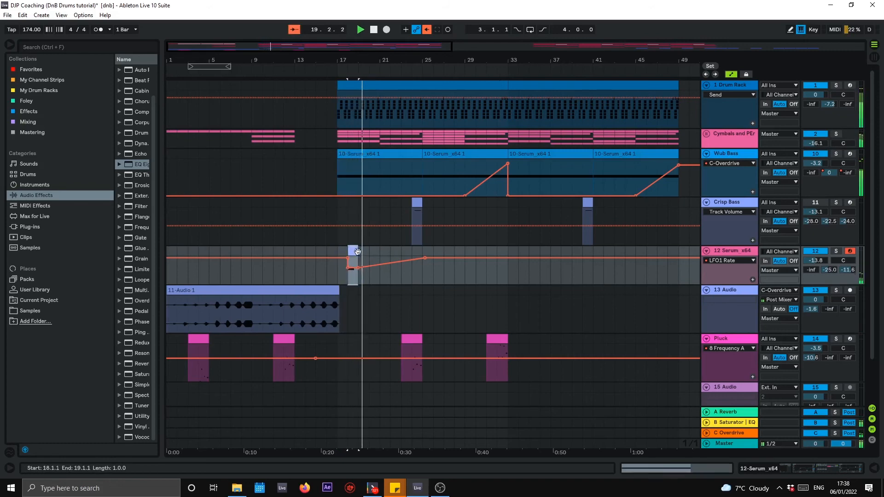
drag(357, 252, 389, 252)
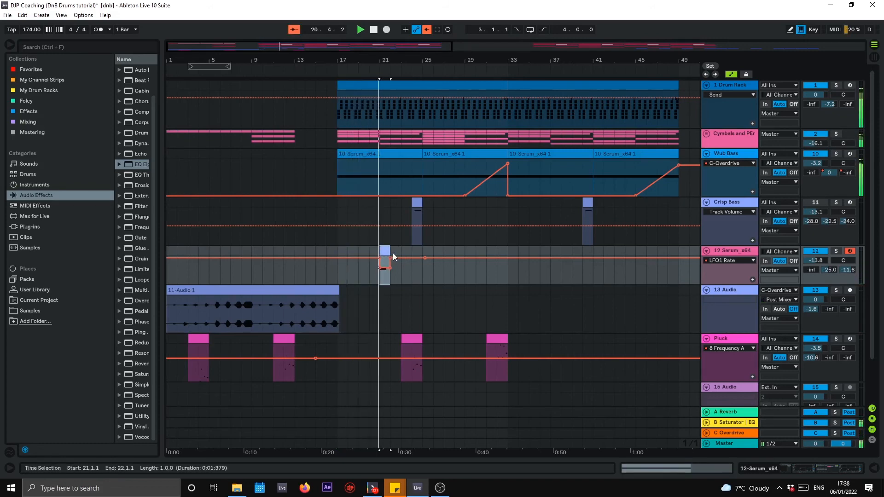
click(411, 251)
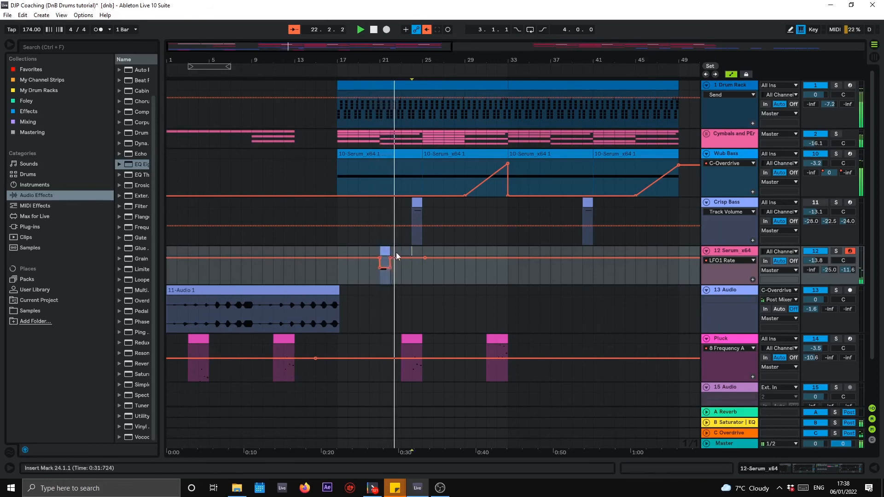
drag(386, 252, 375, 251)
key(space)
key(space)
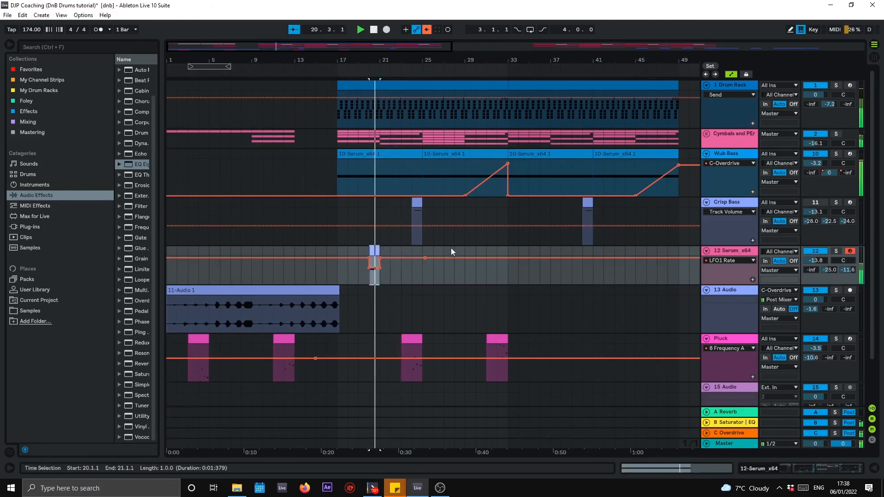
- Replace the Serum track's Macro 1 automation with a ramp from 127 to 0 over roughly the first half of bar 20, and play it
double_click(743, 250)
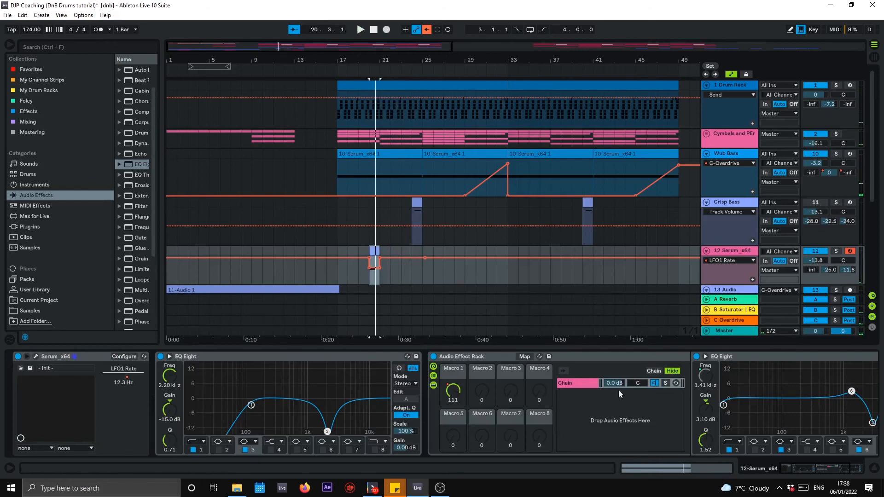
click(448, 395)
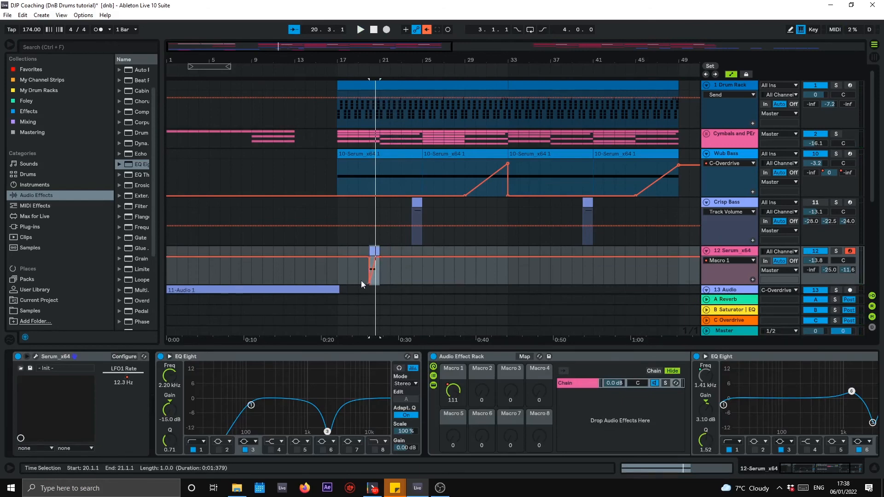
drag(366, 281, 367, 270)
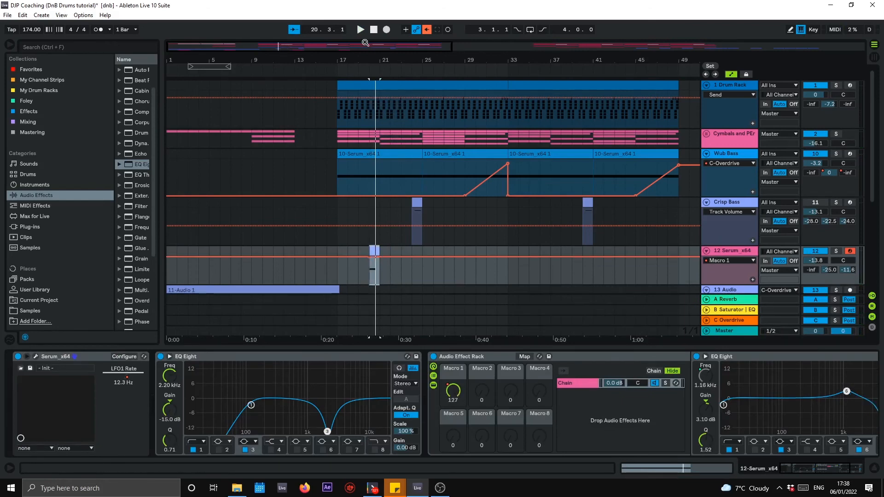
drag(365, 43, 346, 127)
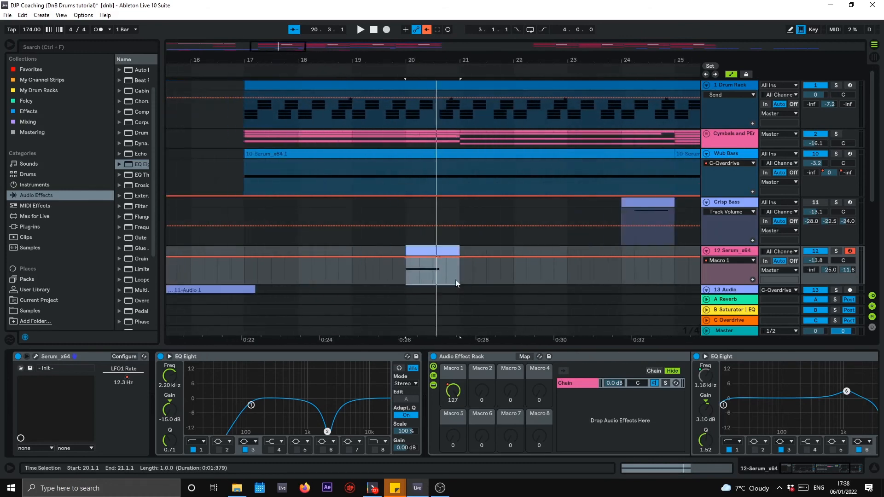
drag(436, 257, 436, 282)
key(space)
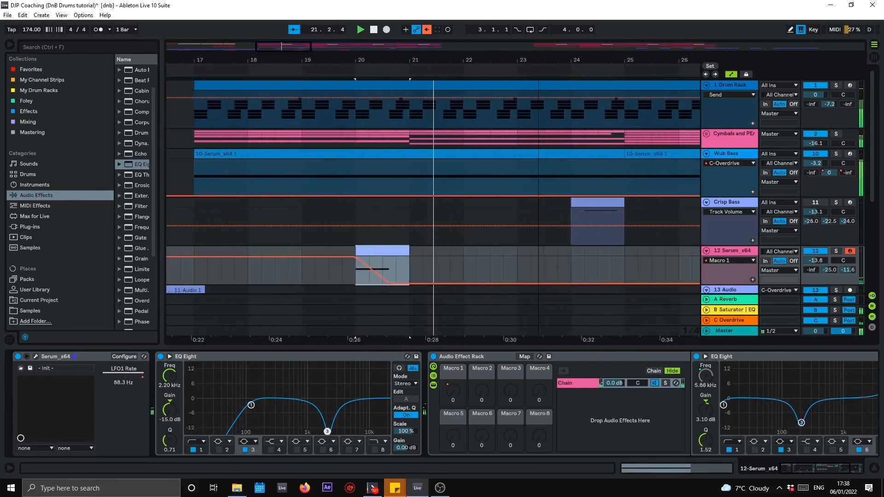
drag(295, 50, 317, 50)
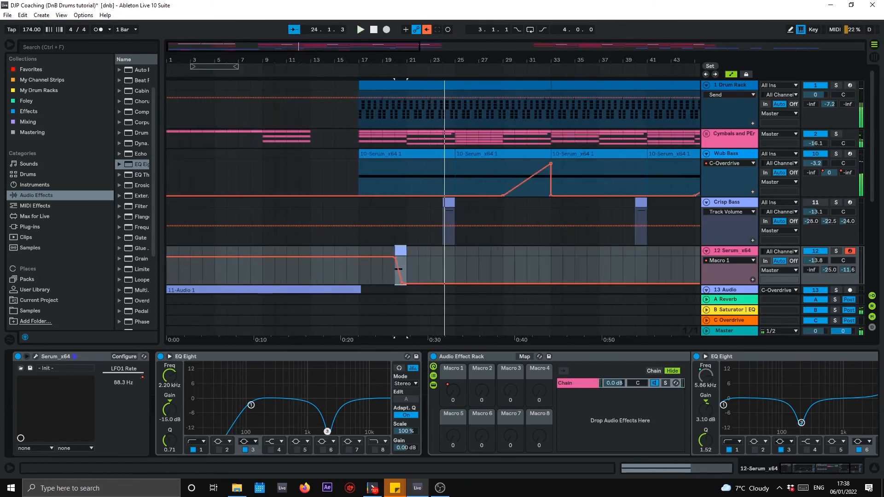
key(space)
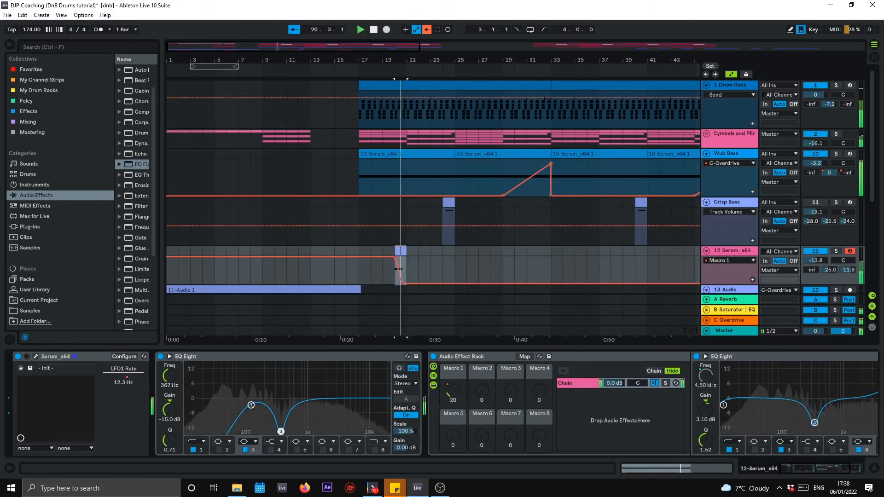
- Hide the device view, shorten the first Wub Bass clip to end at bar 24, and move the Serum clip to bar 24
click(873, 469)
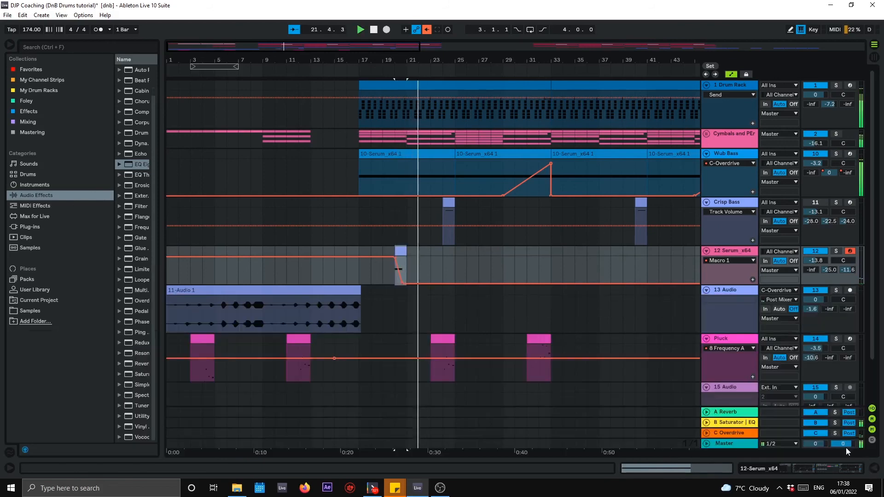
scroll(344, 167, up, 3)
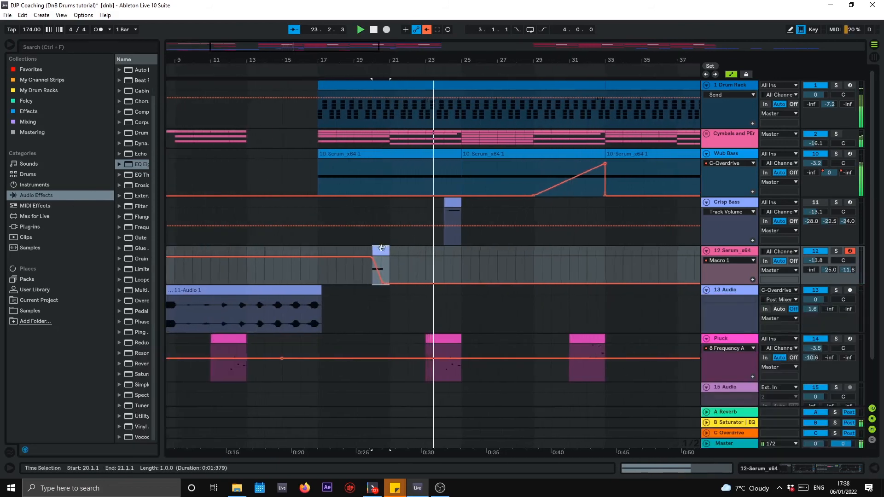
click(394, 250)
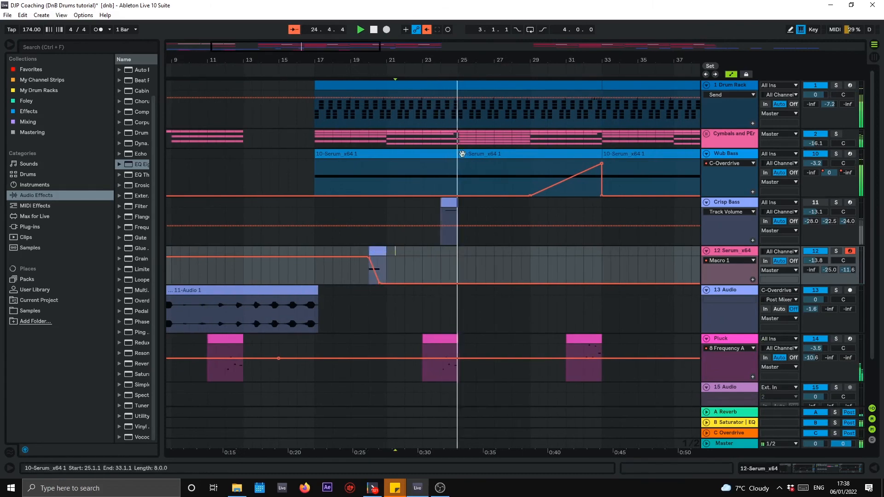
drag(457, 154, 440, 153)
key(space)
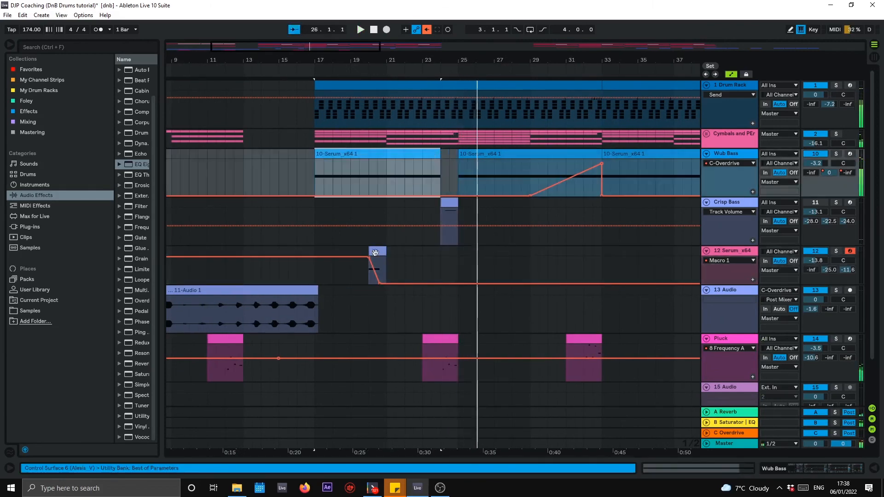
drag(378, 256, 449, 256)
- Play the bar 24 fill, and listen to the drop again from bar 17
click(442, 341)
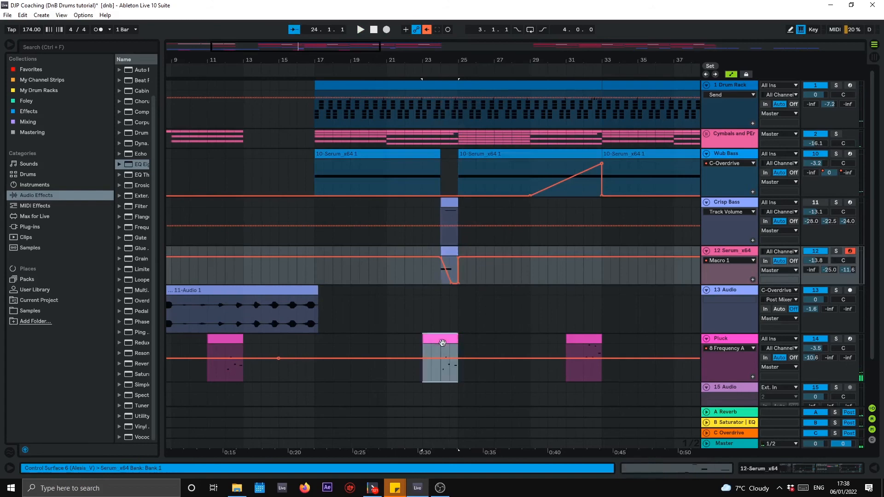
click(435, 211)
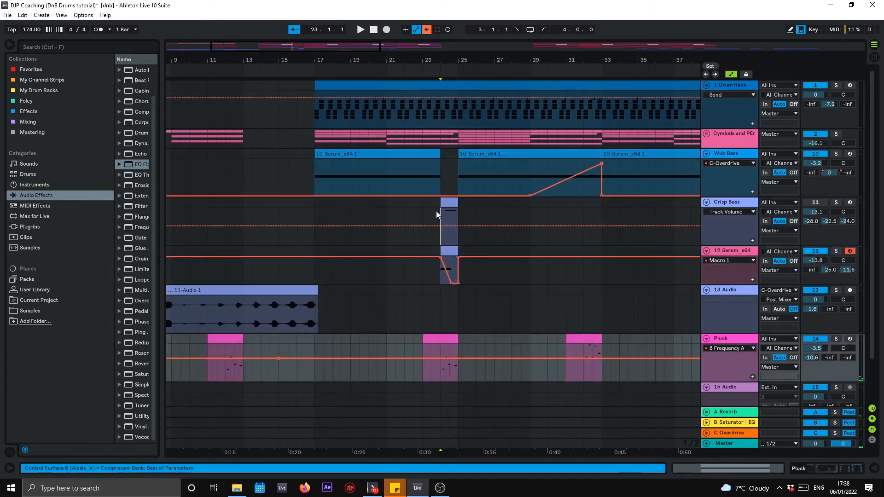
key(space)
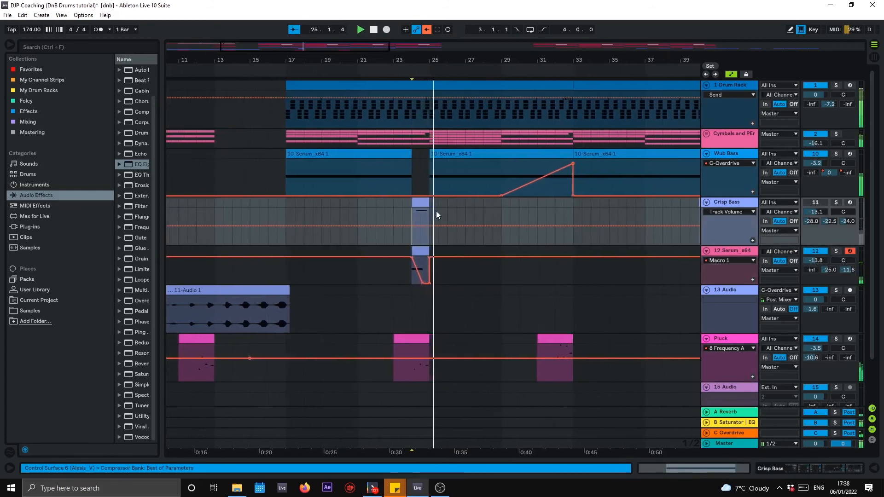
drag(318, 50, 396, 80)
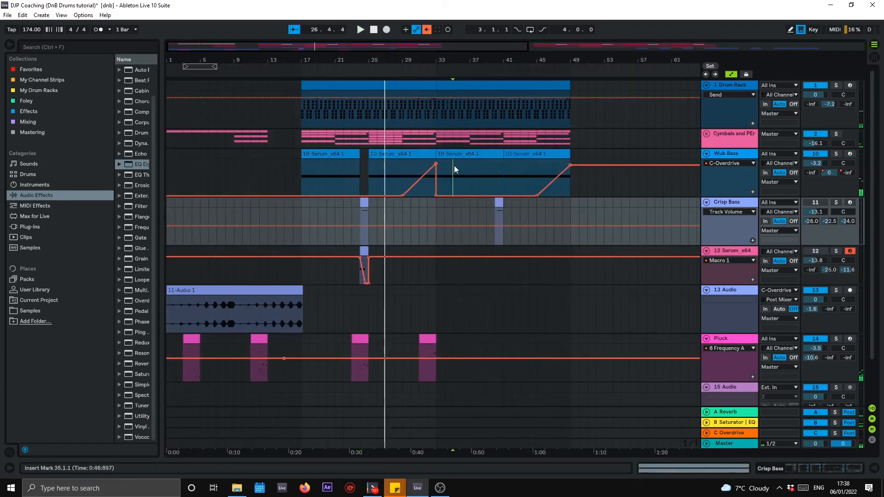
click(528, 176)
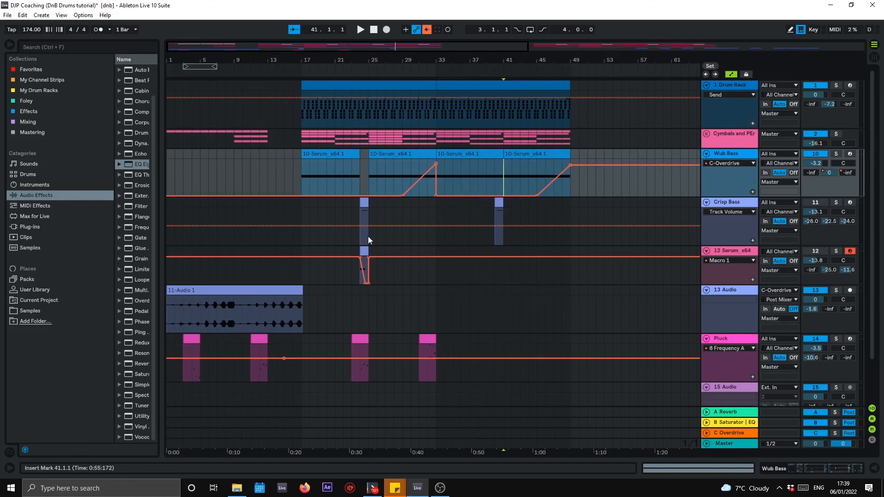
click(364, 252)
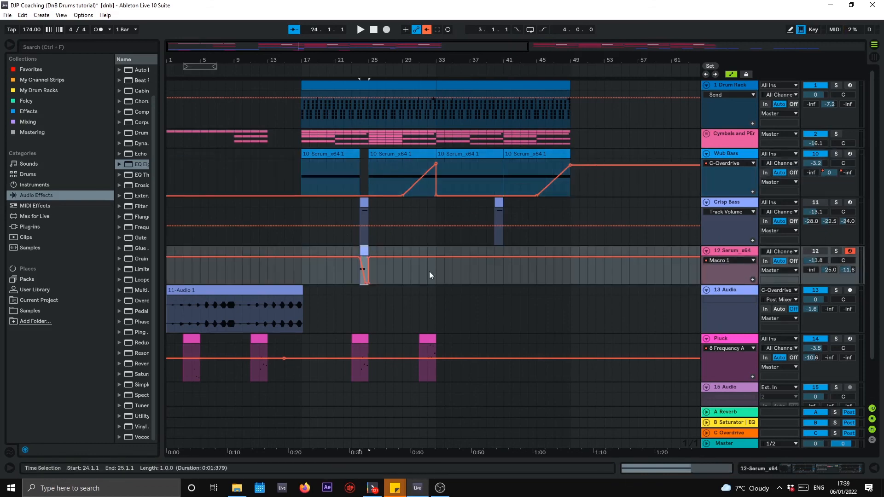
click(324, 152)
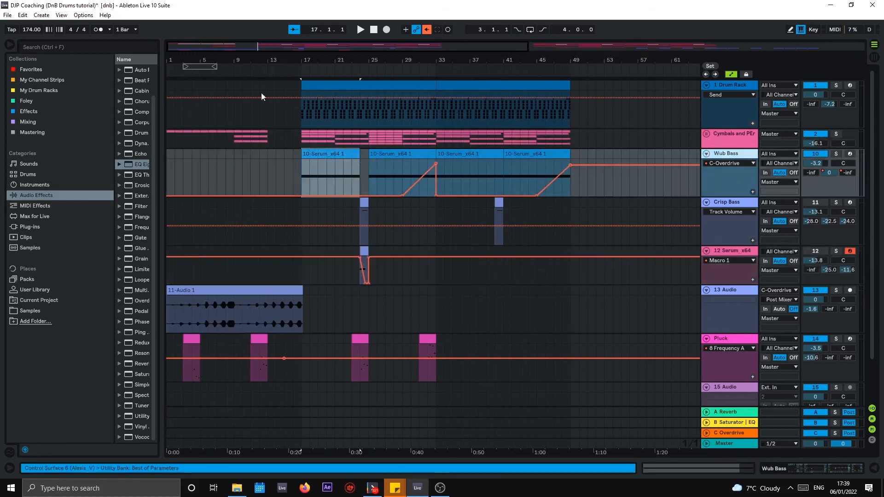
click(293, 73)
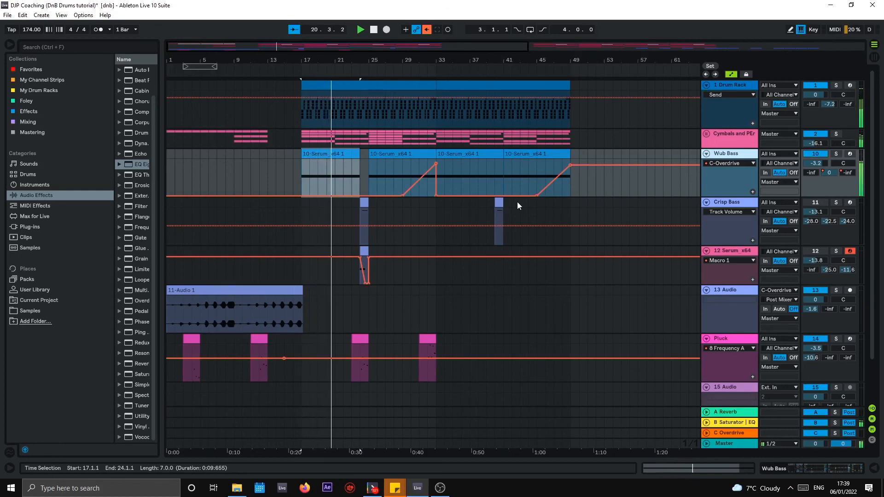
- Show the Wub Bass track's send B automation and try fading it to -inf dB at bar 24
click(830, 173)
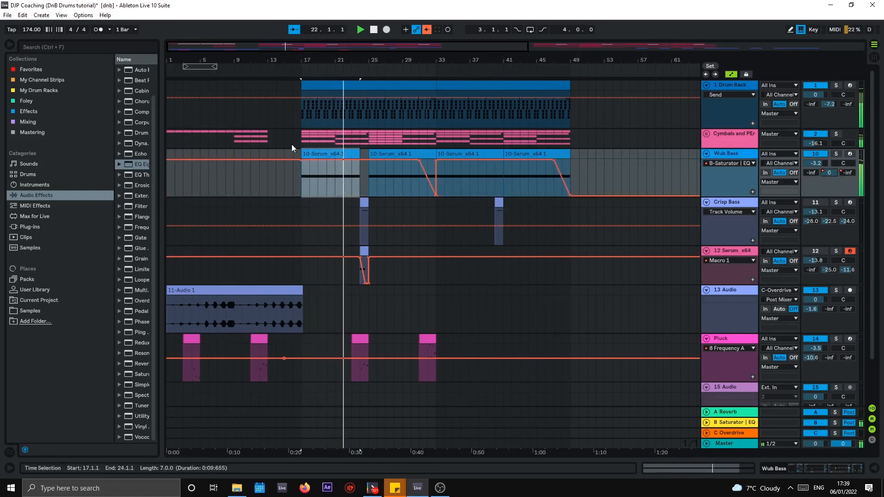
click(352, 160)
drag(363, 159, 370, 194)
click(370, 195)
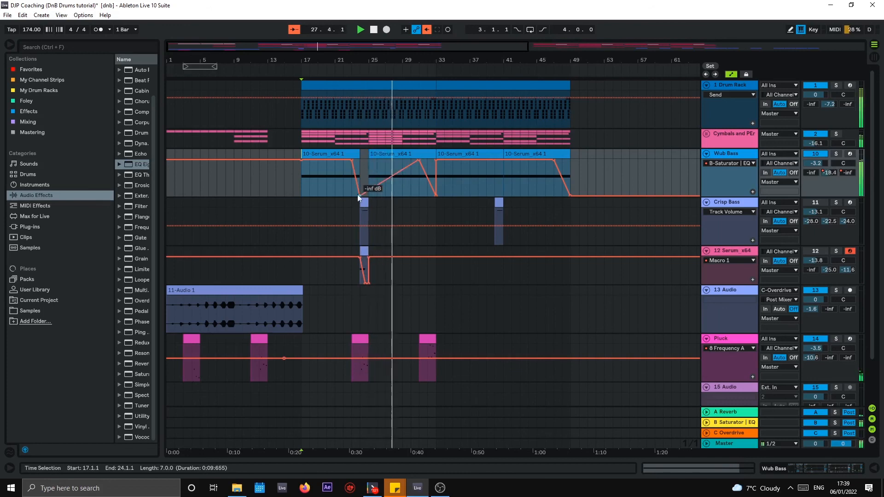
click(359, 195)
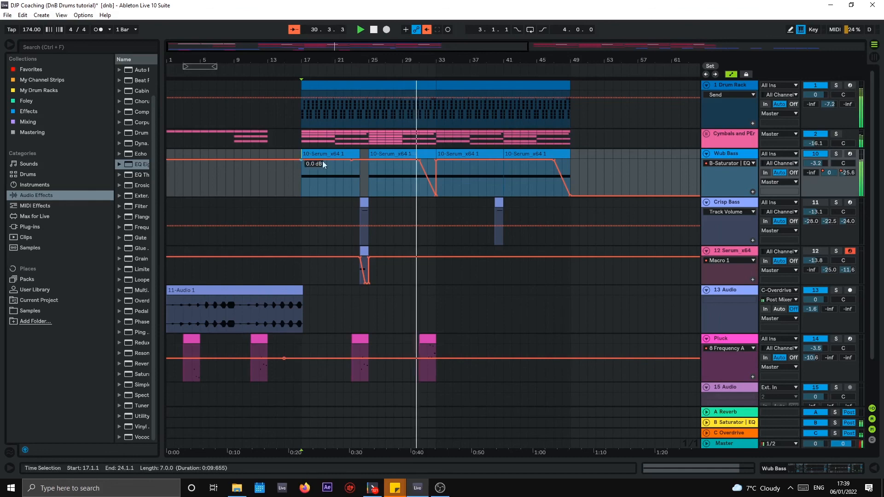
- Try ramping the Wub Bass send B up from -inf dB at bar 17, play it, and delete the bar 17 breakpoint
mouse_move(351, 160)
mouse_down()
mouse_move(338, 174)
mouse_move(267, 195)
mouse_move(318, 196)
mouse_move(301, 195)
mouse_up()
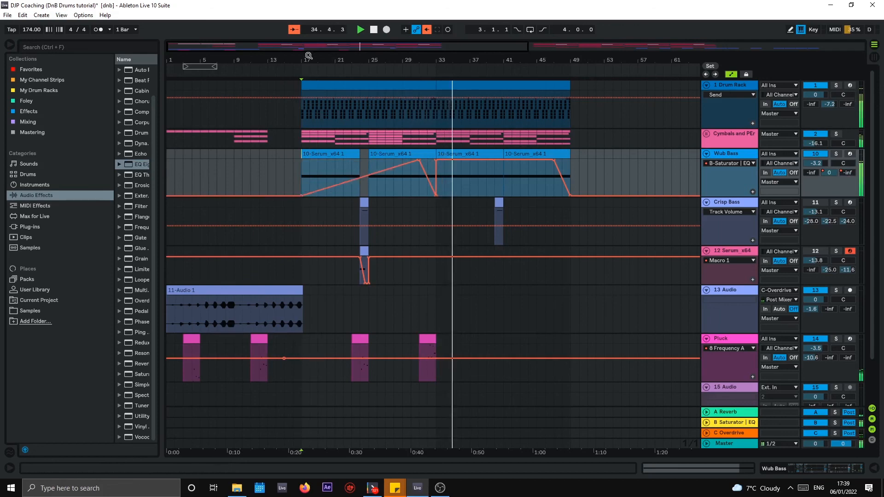
click(290, 68)
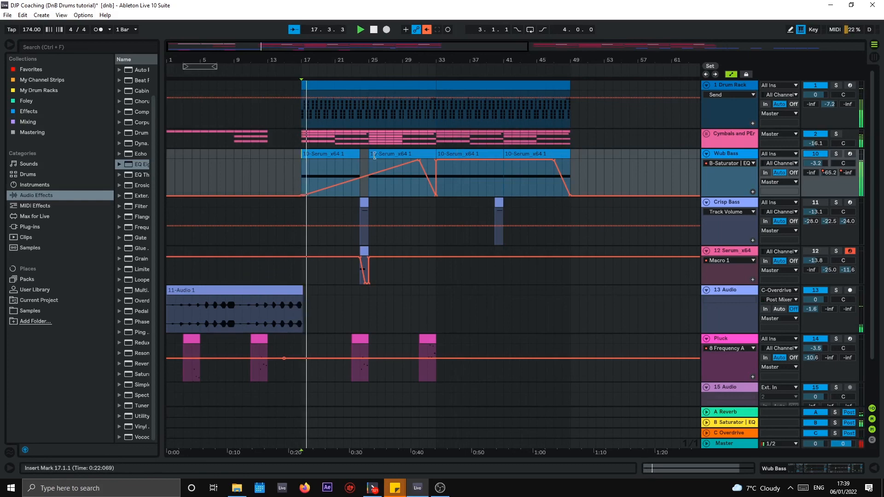
click(441, 177)
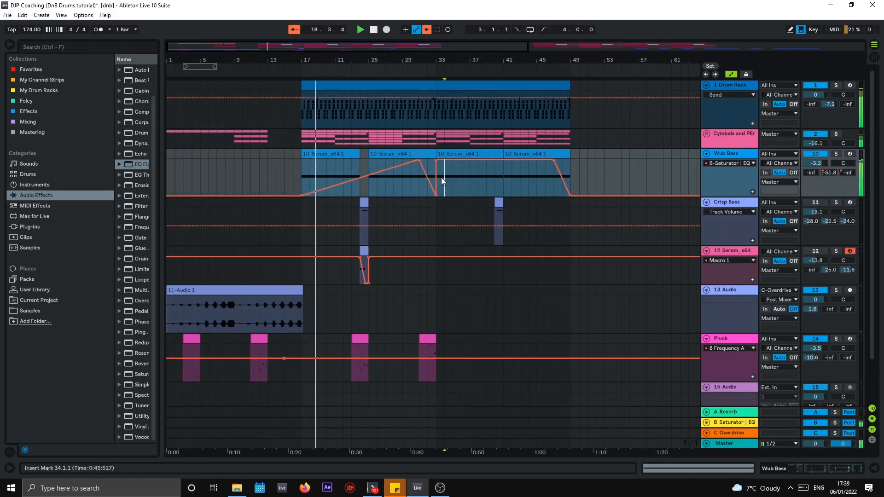
click(507, 173)
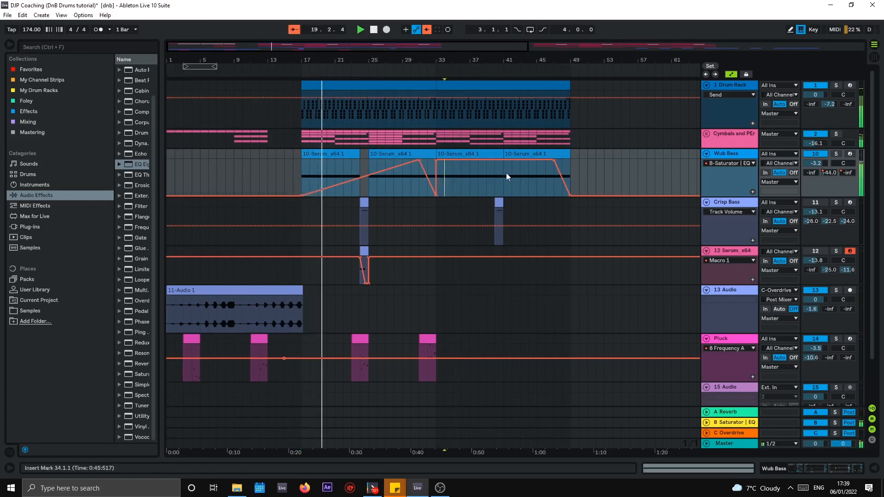
key(space)
click(302, 196)
- Lower the Wub Bass send B automation leading up to the bar 31 fade to slightly below 0 dB while playing from bar 16
key(space)
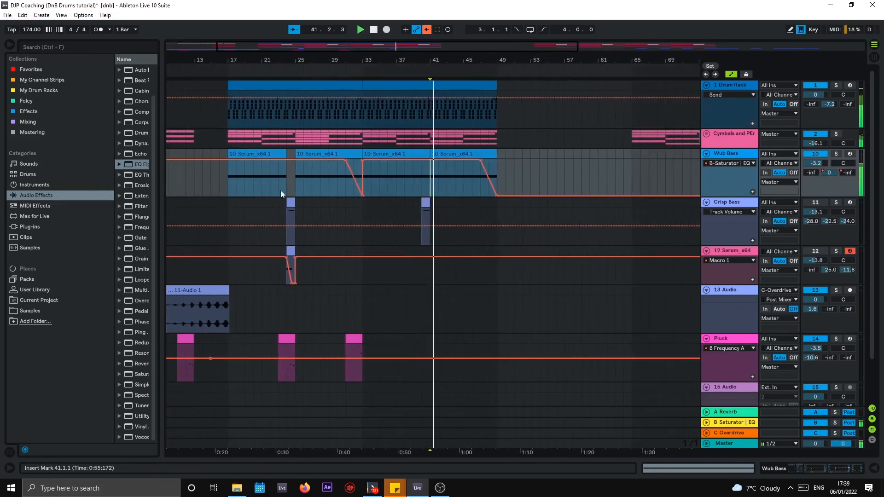
key(space)
click(223, 175)
key(space)
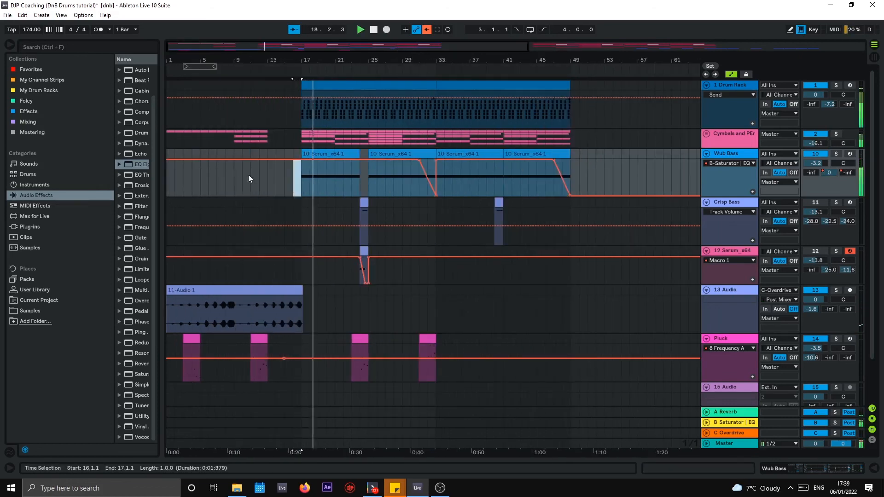
drag(419, 160, 419, 171)
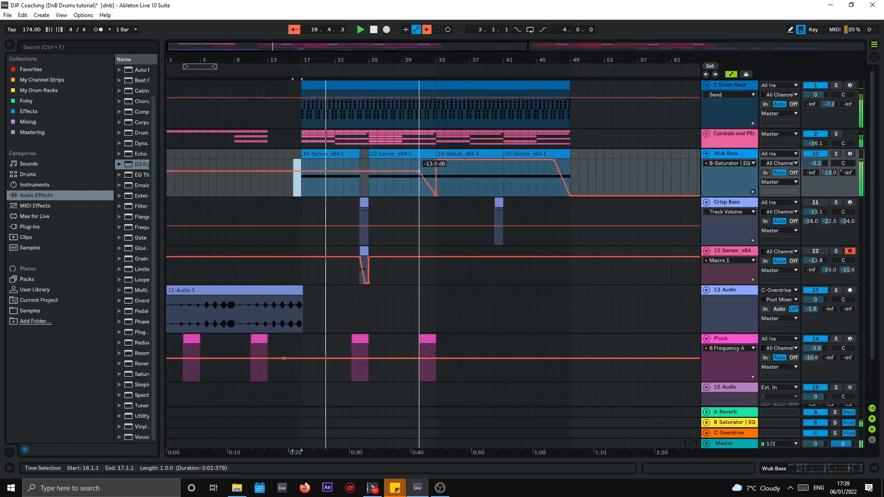
drag(419, 171, 419, 163)
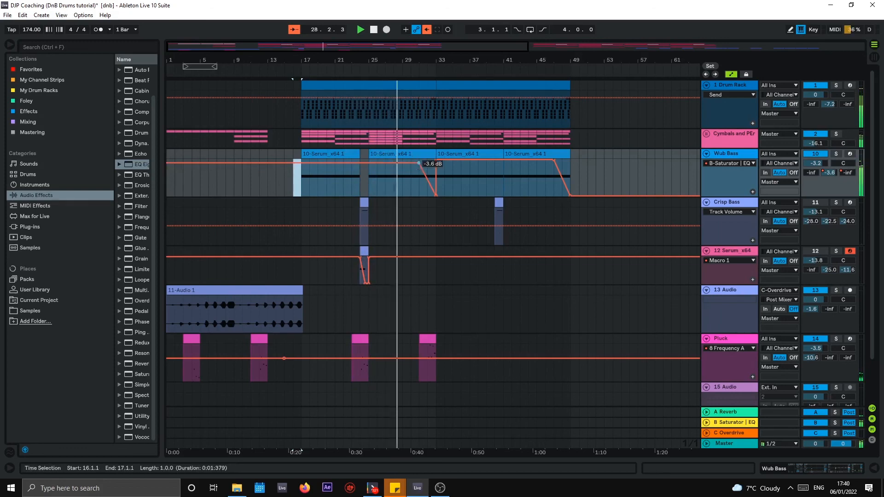
drag(418, 162, 418, 161)
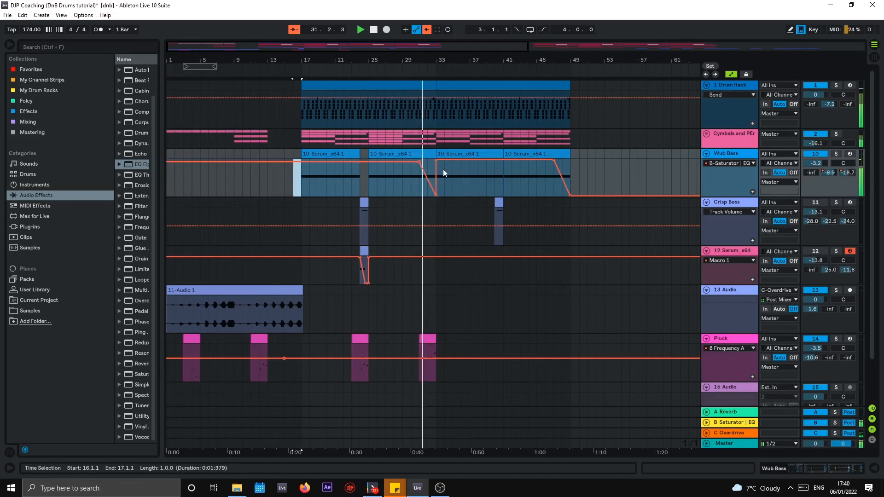
- Open the Wub Bass track's devices and show the automation for the first EQ Eight's band 1 frequency
click(503, 174)
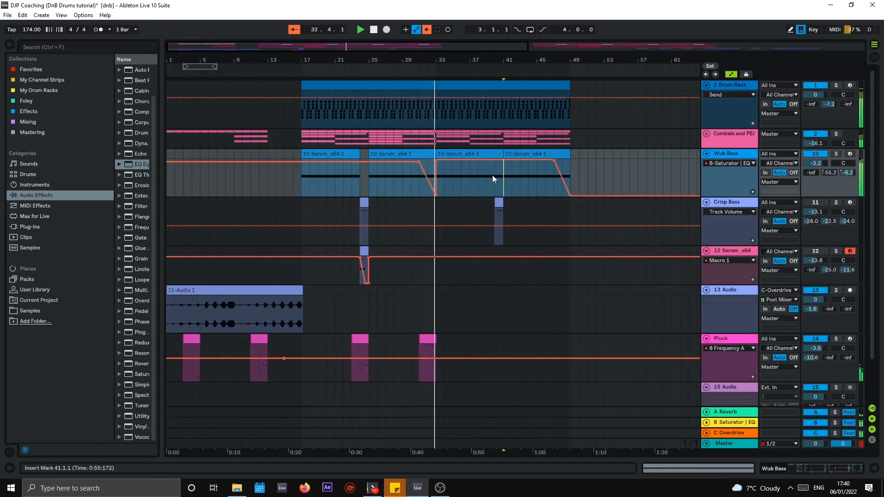
double_click(747, 156)
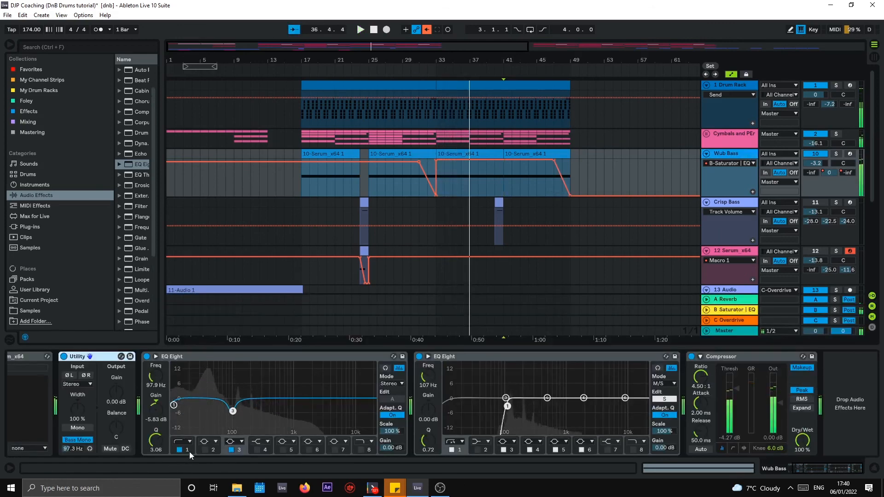
right_click(157, 374)
click(177, 377)
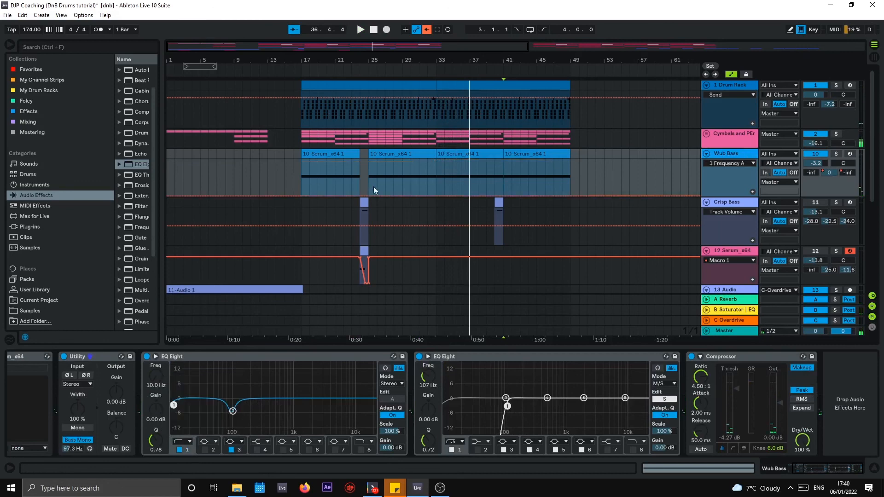
- Draw a band 1 frequency ramp rising from 10 Hz at bar 31 to a peak at bar 33, dropping back there, and play it from bar 31
click(417, 195)
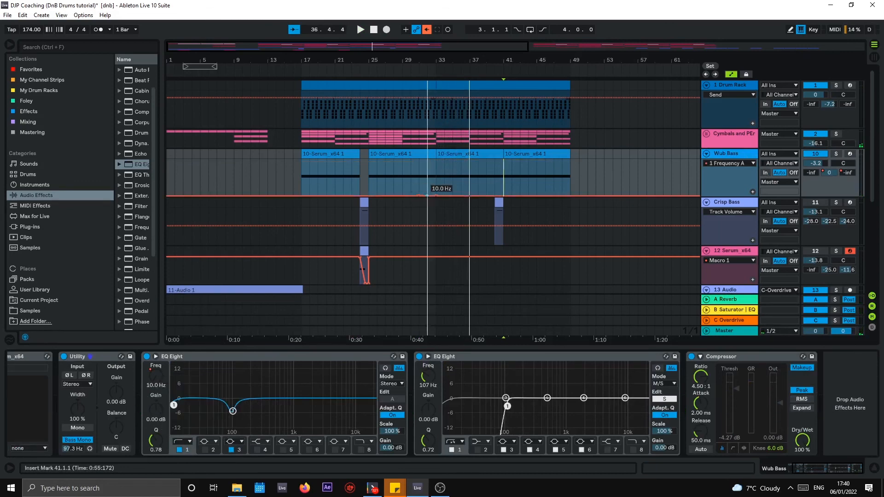
drag(427, 195, 435, 181)
key(space)
click(422, 173)
key(space)
key(space)
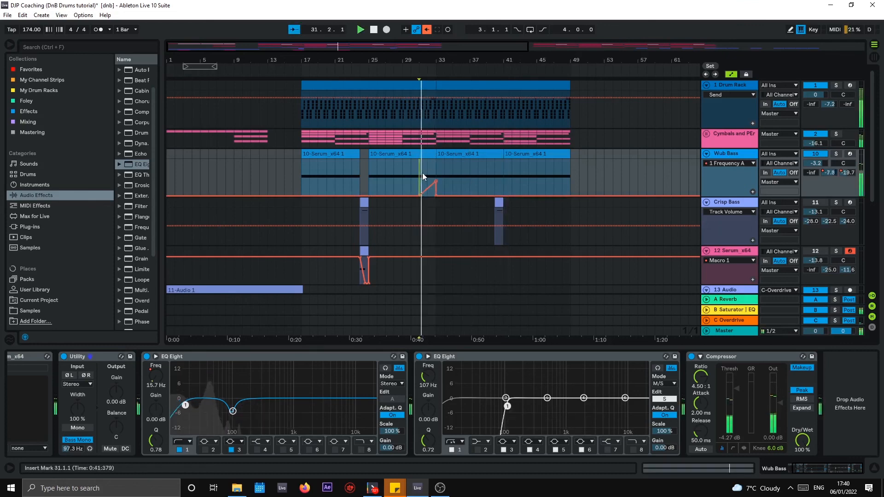
- Start the Wub Bass low-cut frequency ramp earlier, at about bar 30, raise its bar 33 peak, and play it from bars 31 and 29
drag(436, 181, 411, 195)
key(space)
key(space)
key(space)
key(space)
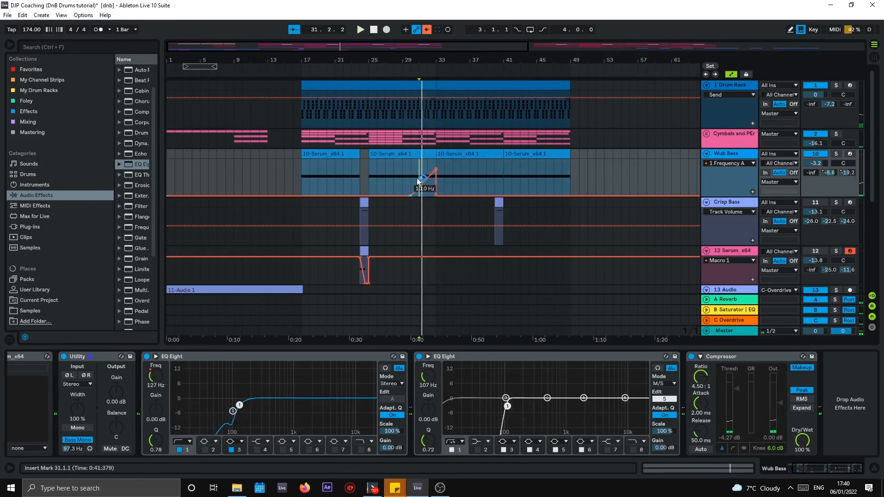
click(404, 174)
key(space)
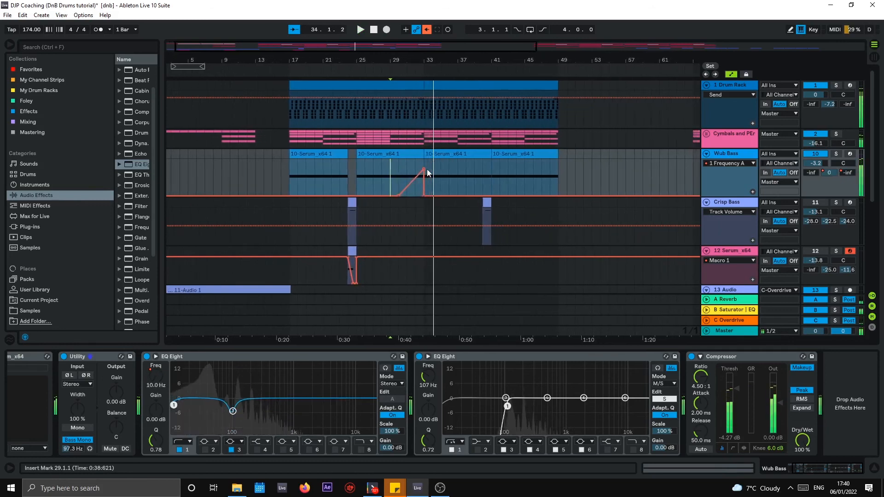
- Lower the frequency ramp's peak at bar 33 slightly, play the transition from bar 32, and hide the device view
drag(427, 169, 423, 175)
key(space)
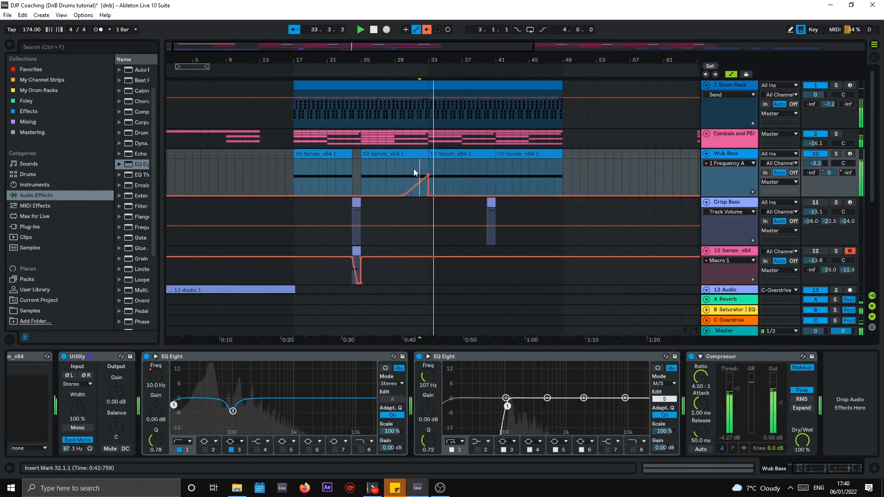
drag(449, 49, 439, 49)
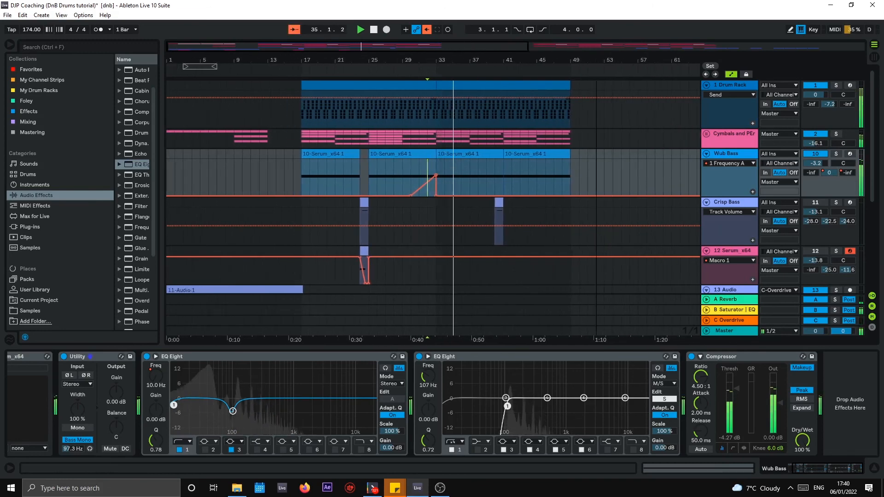
scroll(556, 46, down, 2)
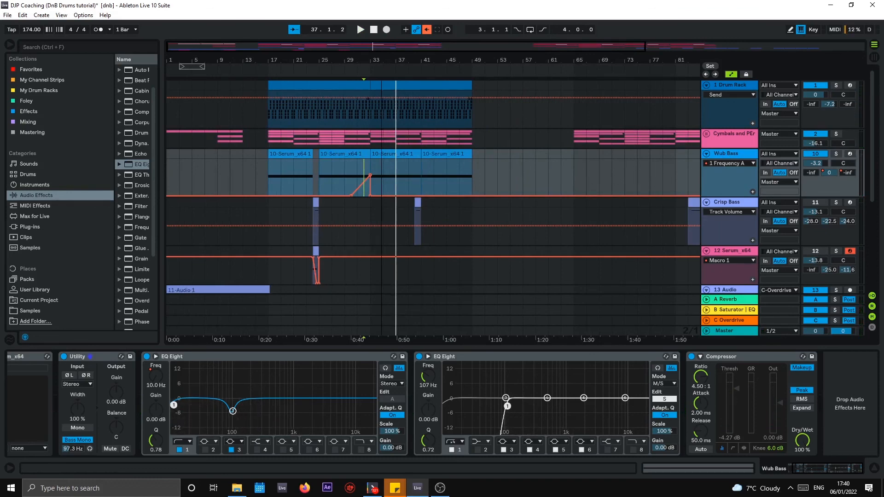
click(875, 469)
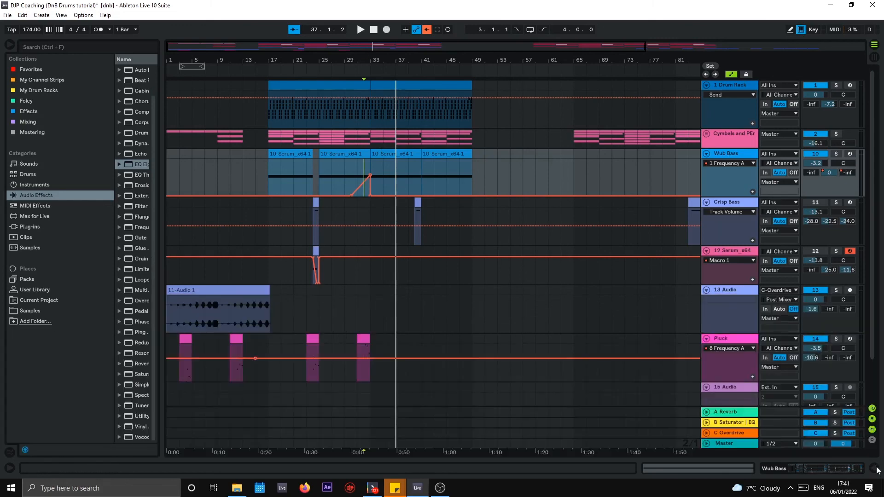